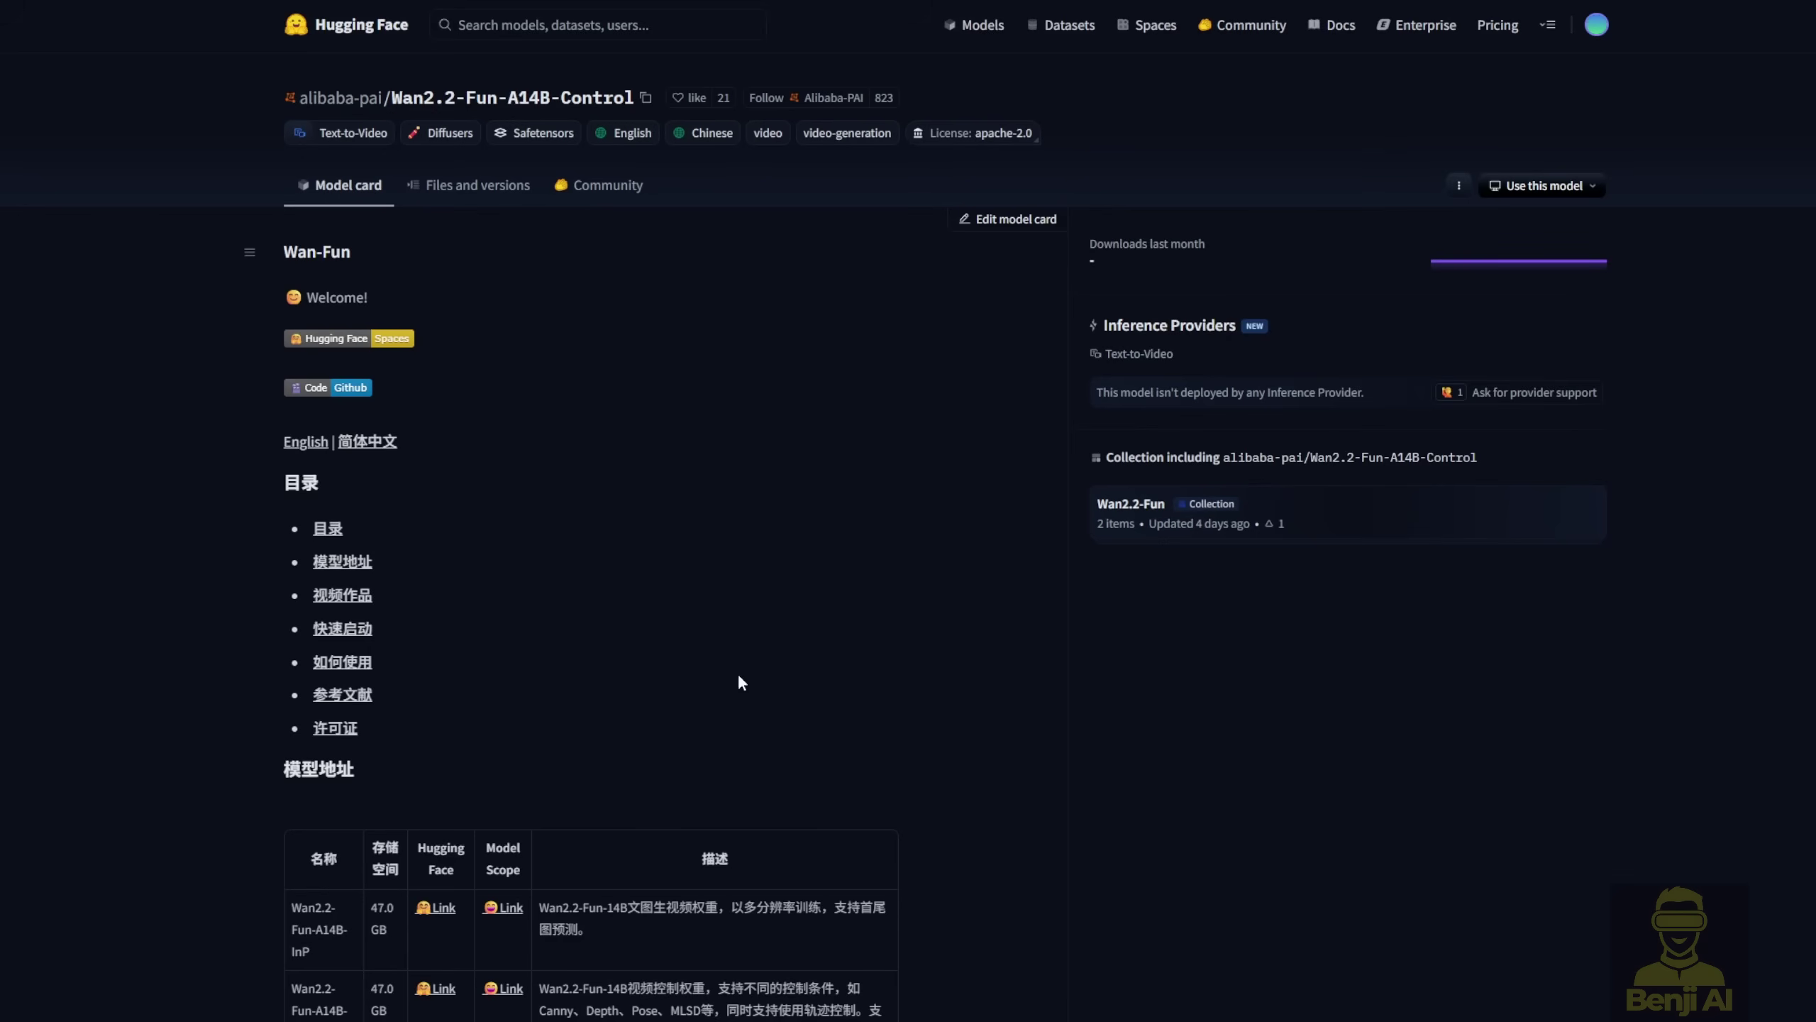
Browse the first sample videos on the Wan2.2-Fun-A14B-Control model card
scroll(674, 664, "down", 3)
scroll(1001, 863, "down", 2)
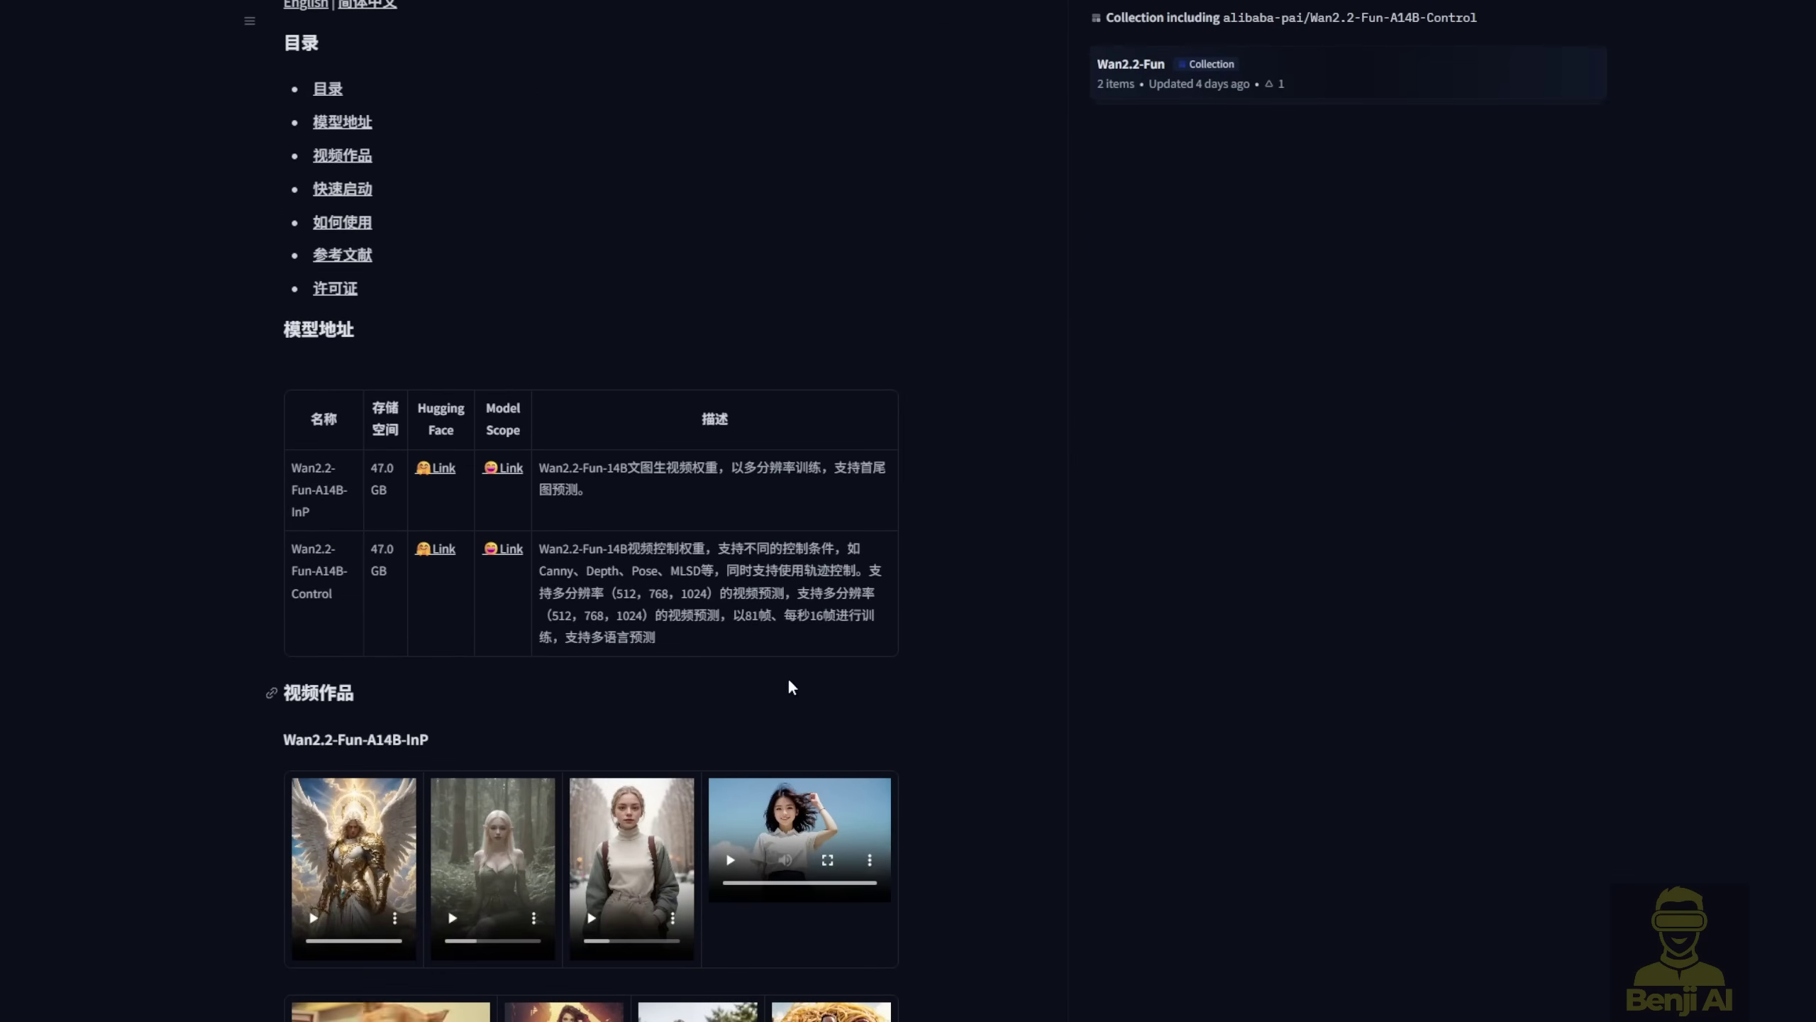
scroll(694, 687, "up", 5)
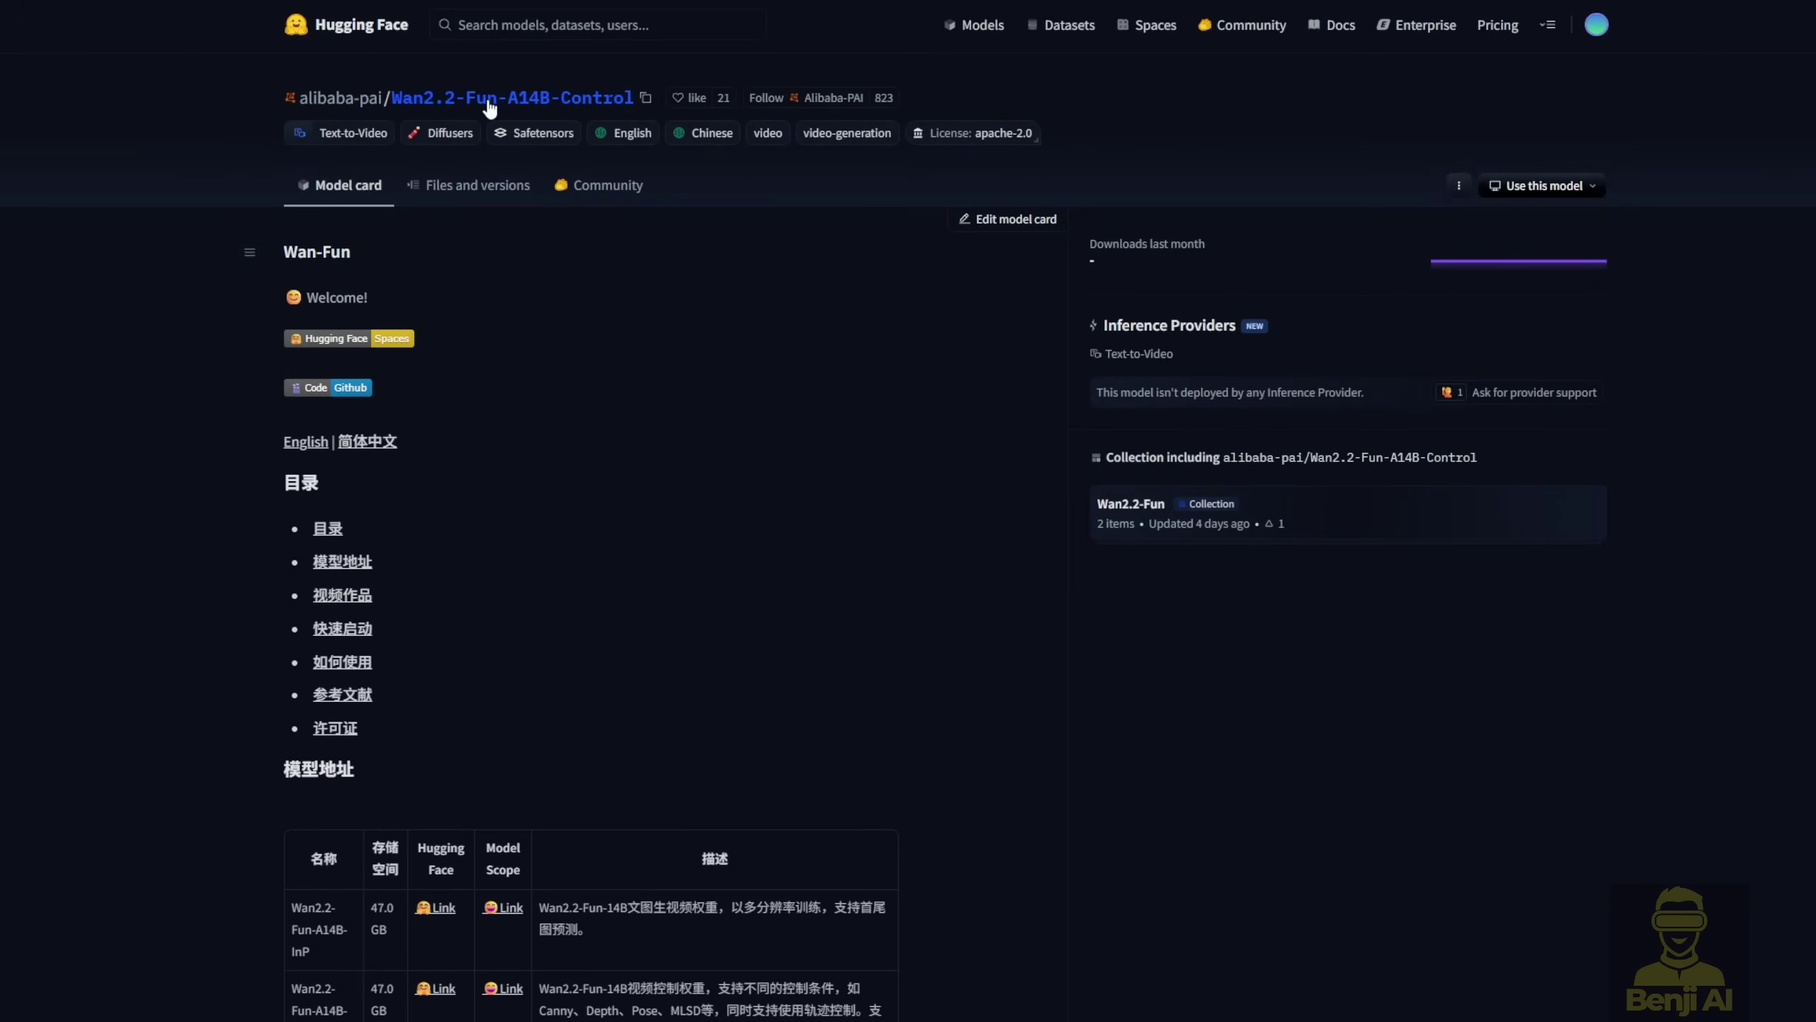
scroll(400, 573, "down", 5)
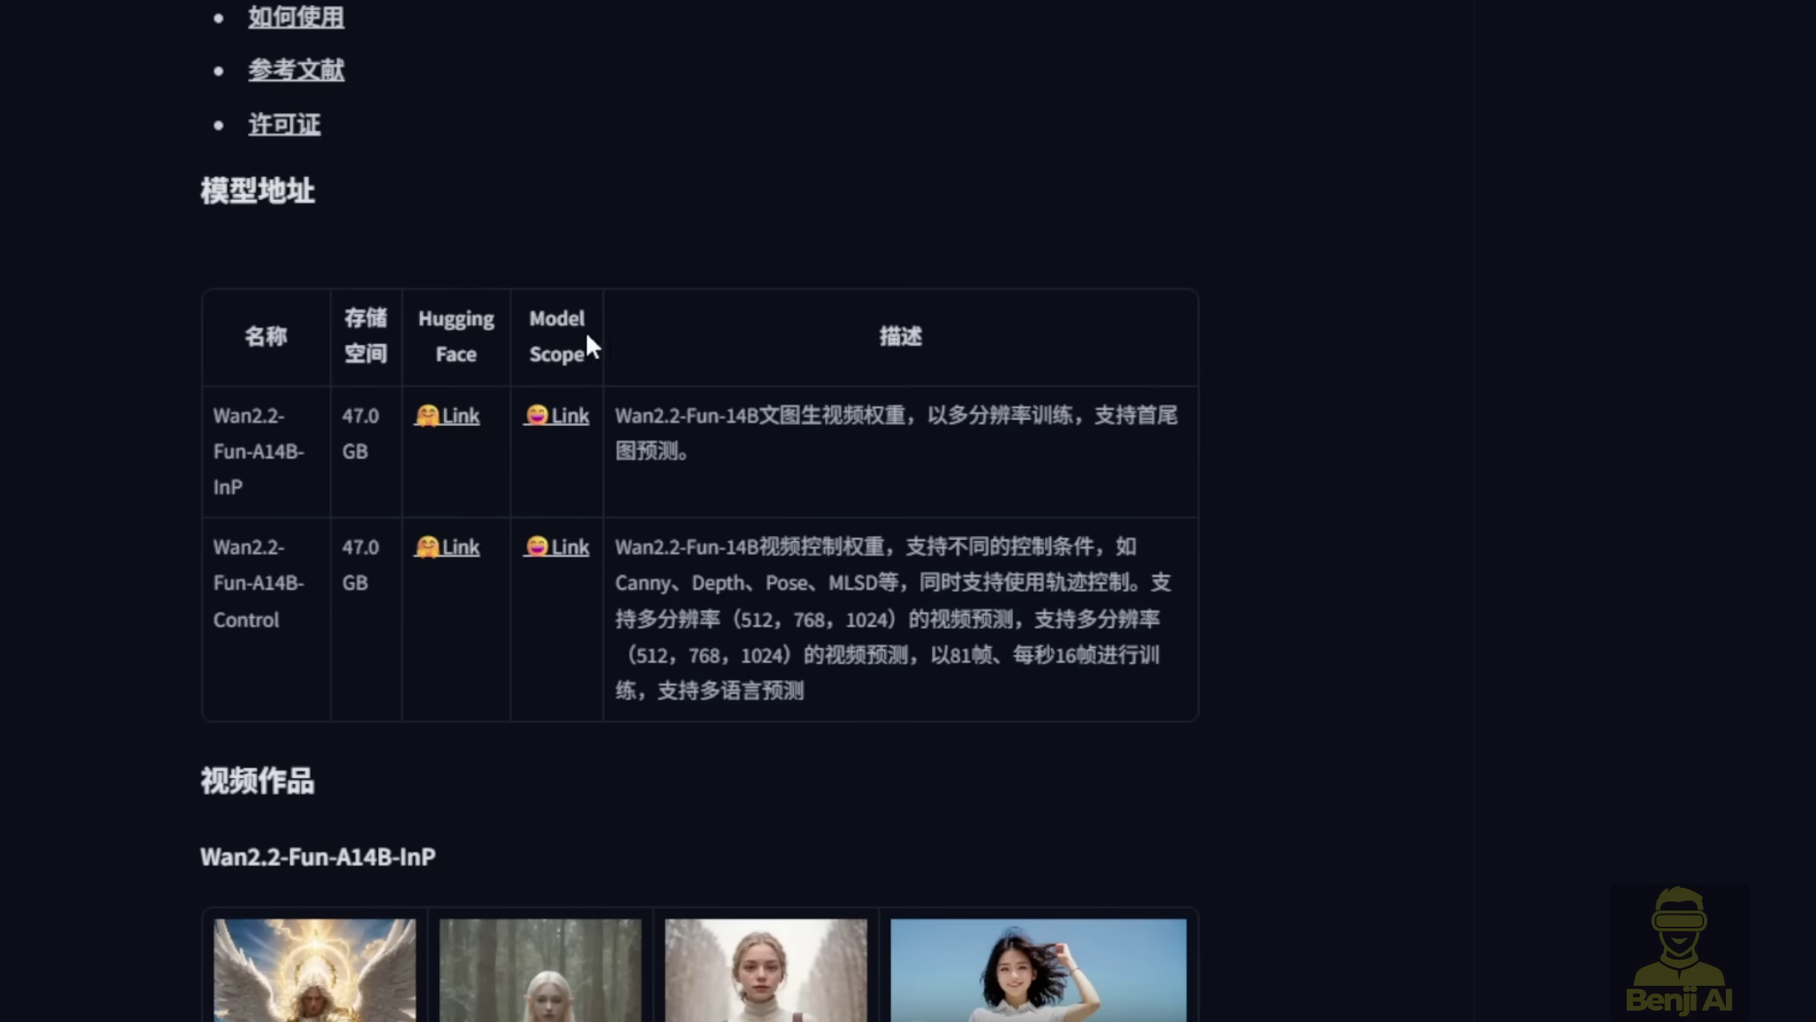
scroll(549, 573, "up", 4)
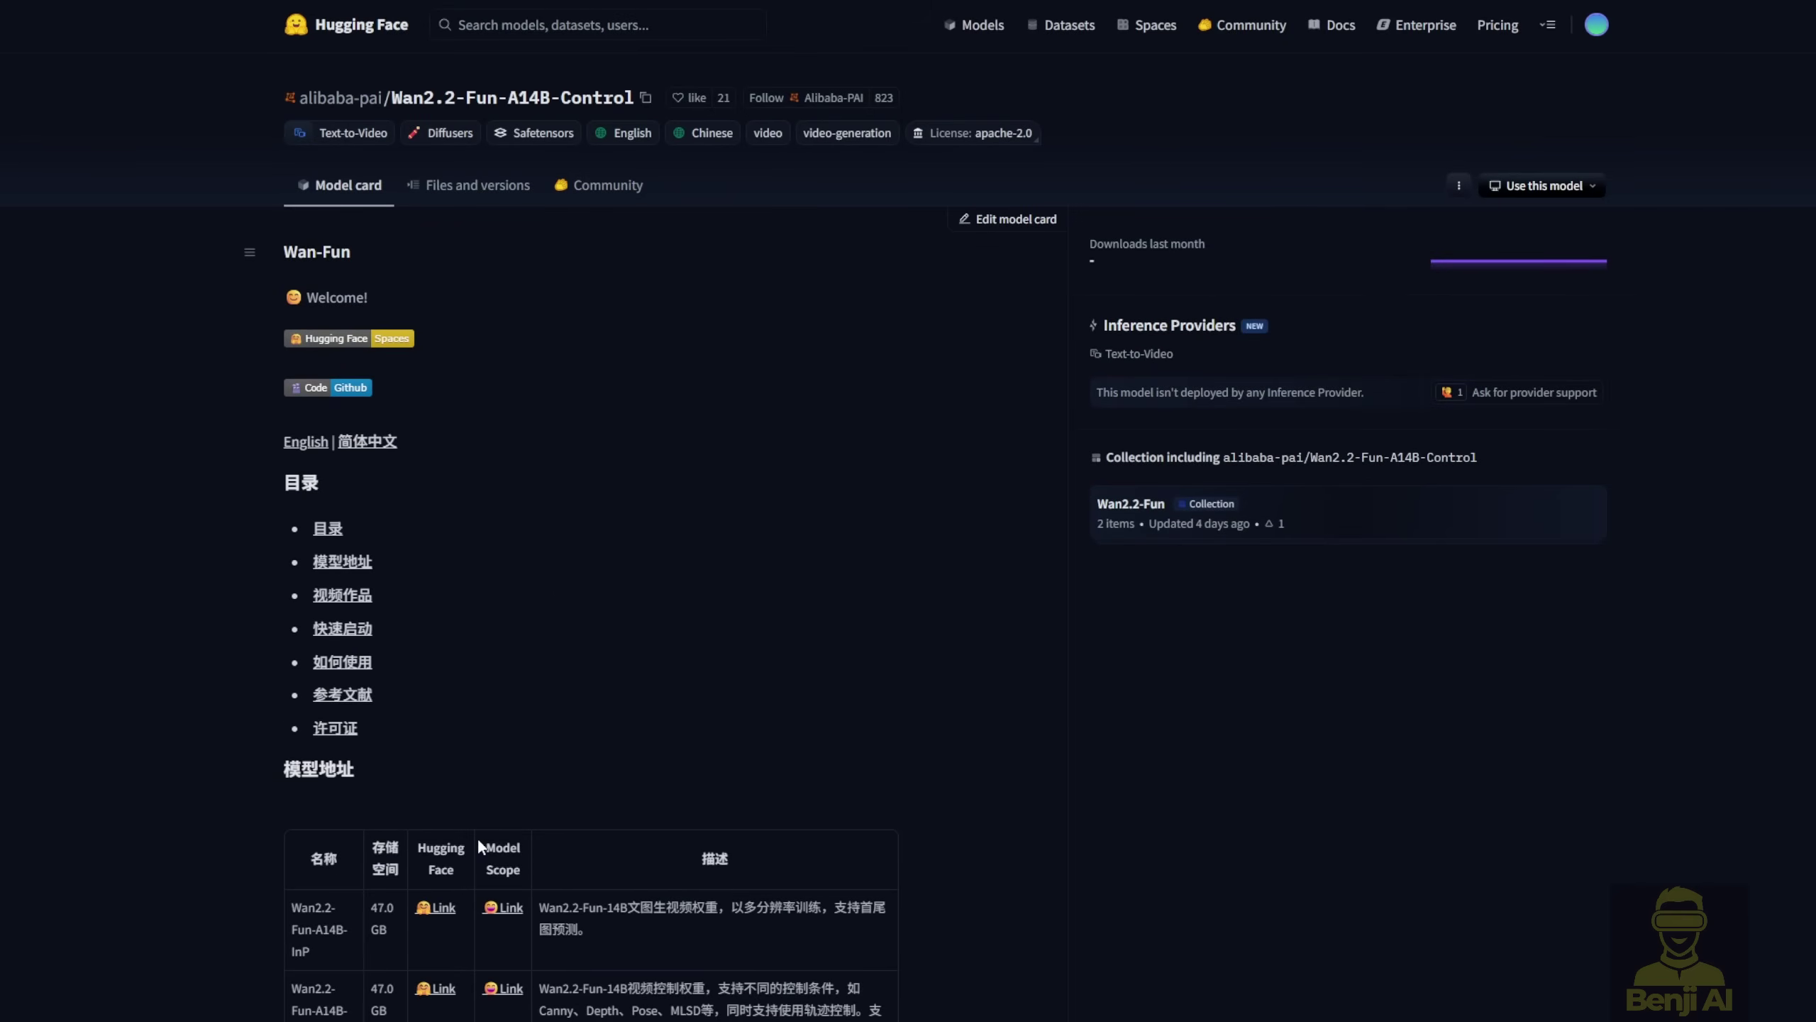
scroll(503, 816, "down", 2)
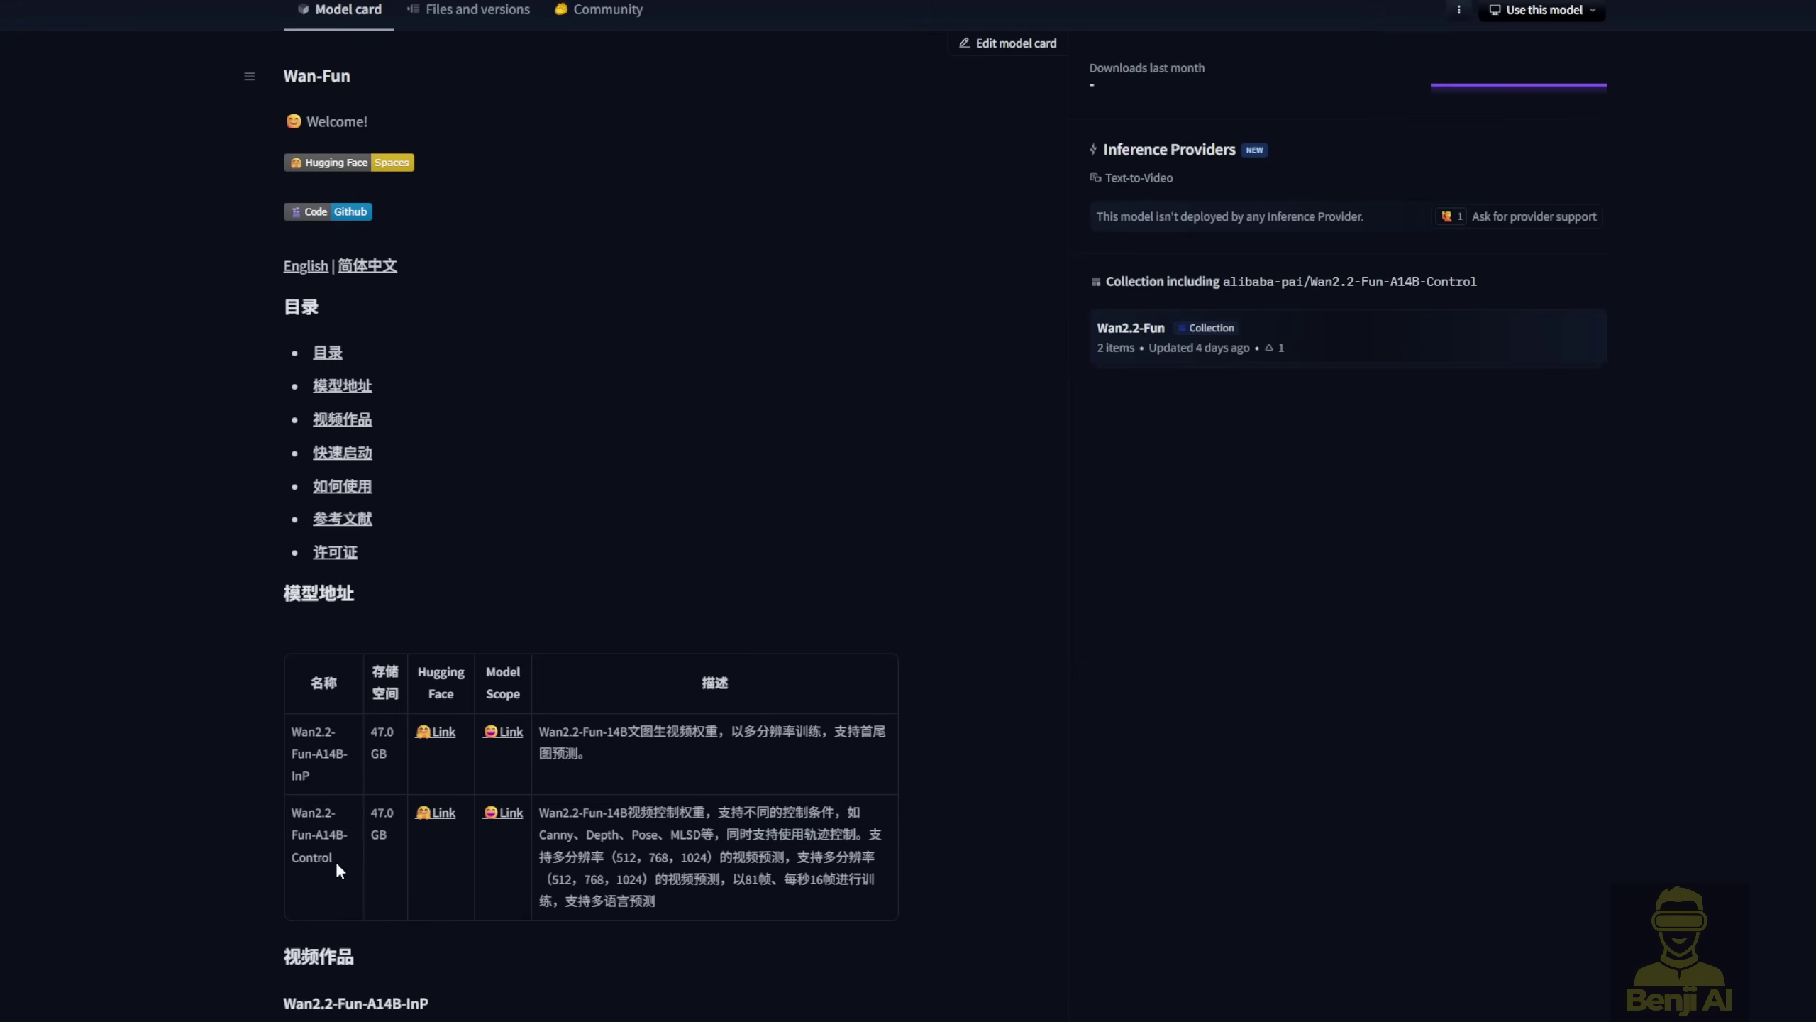
Scroll through the remaining example videos, then head back up toward the top of the page
left_click_drag(334, 863, 291, 830)
scroll(747, 773, "down", 2)
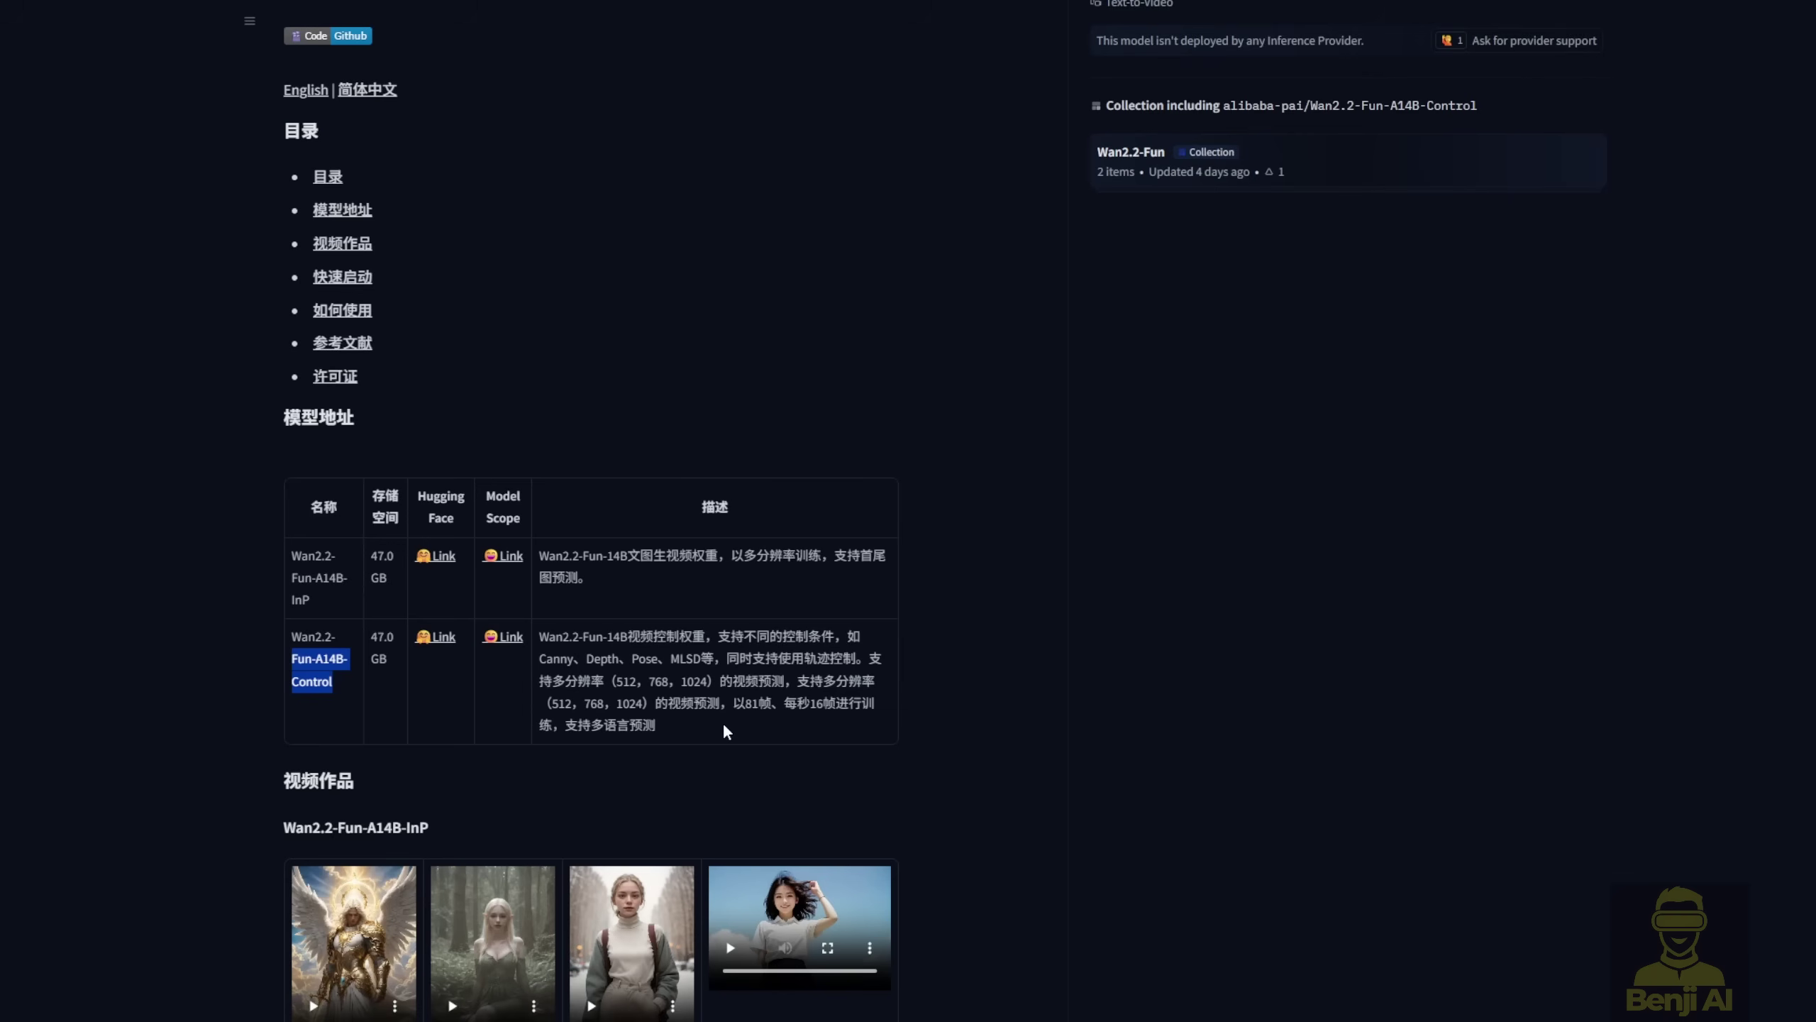
scroll(723, 721, "down", 2)
scroll(723, 721, "down", 2)
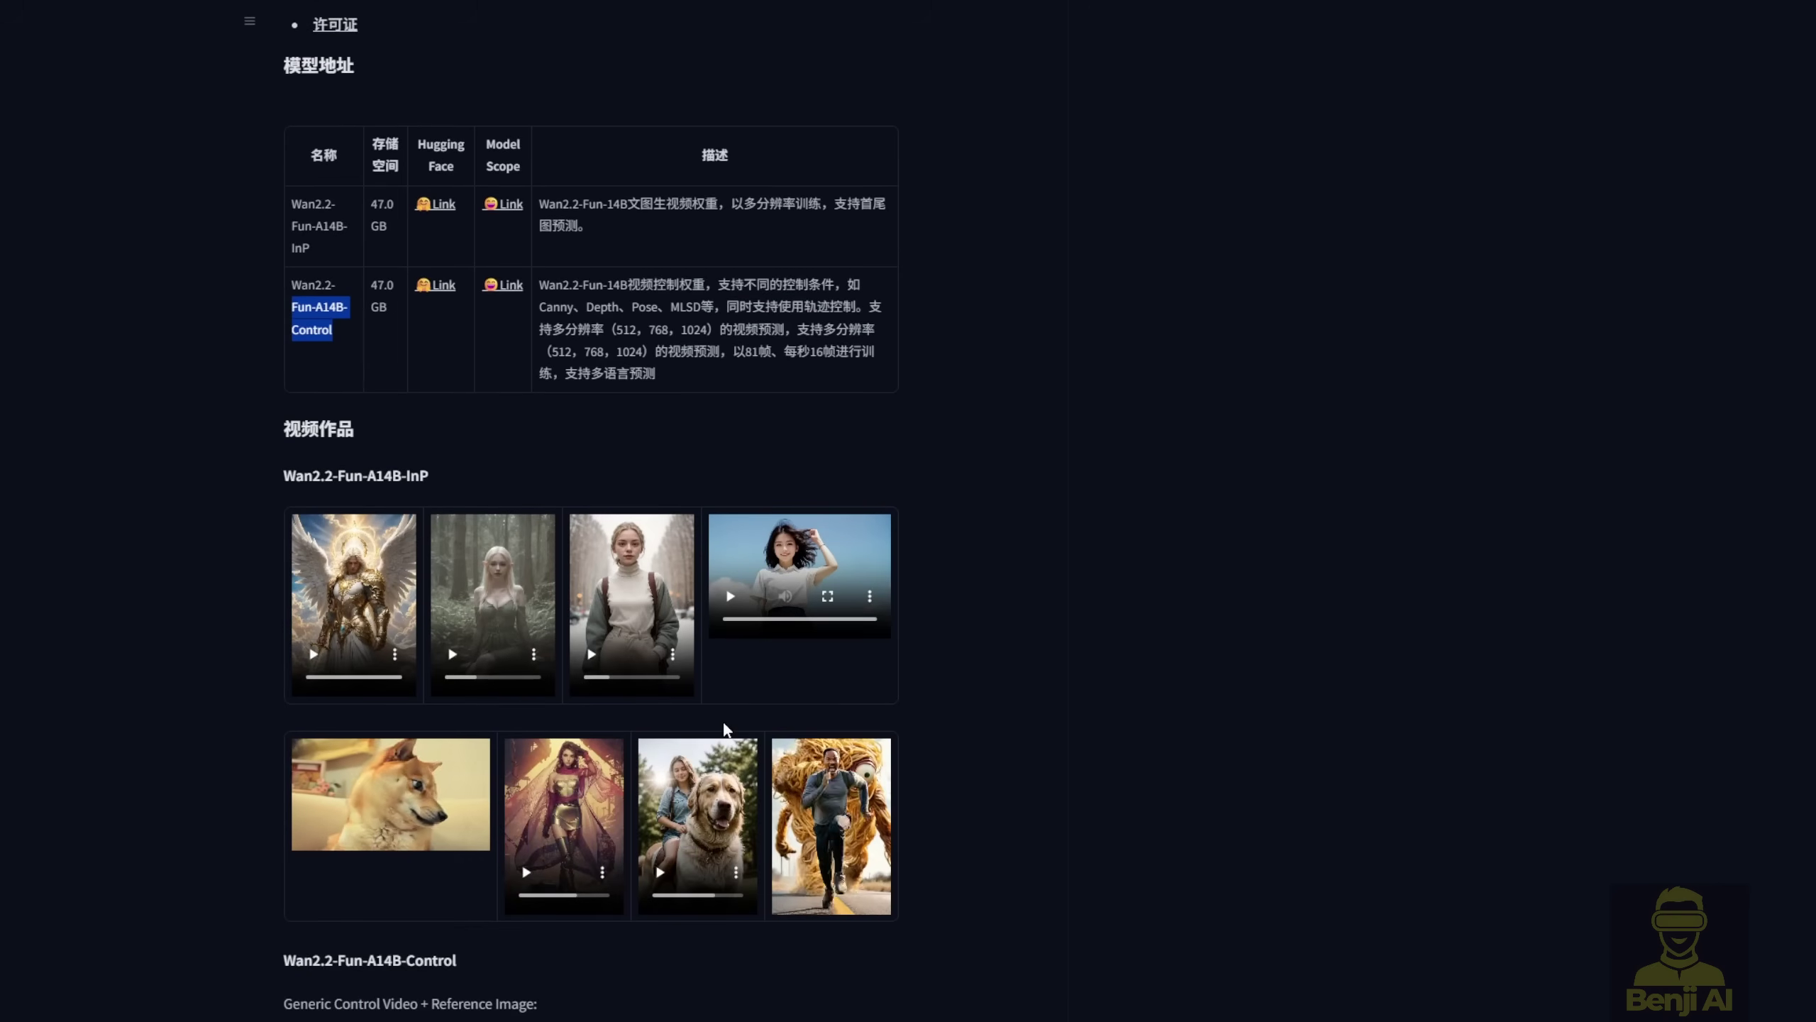
scroll(720, 721, "down", 10)
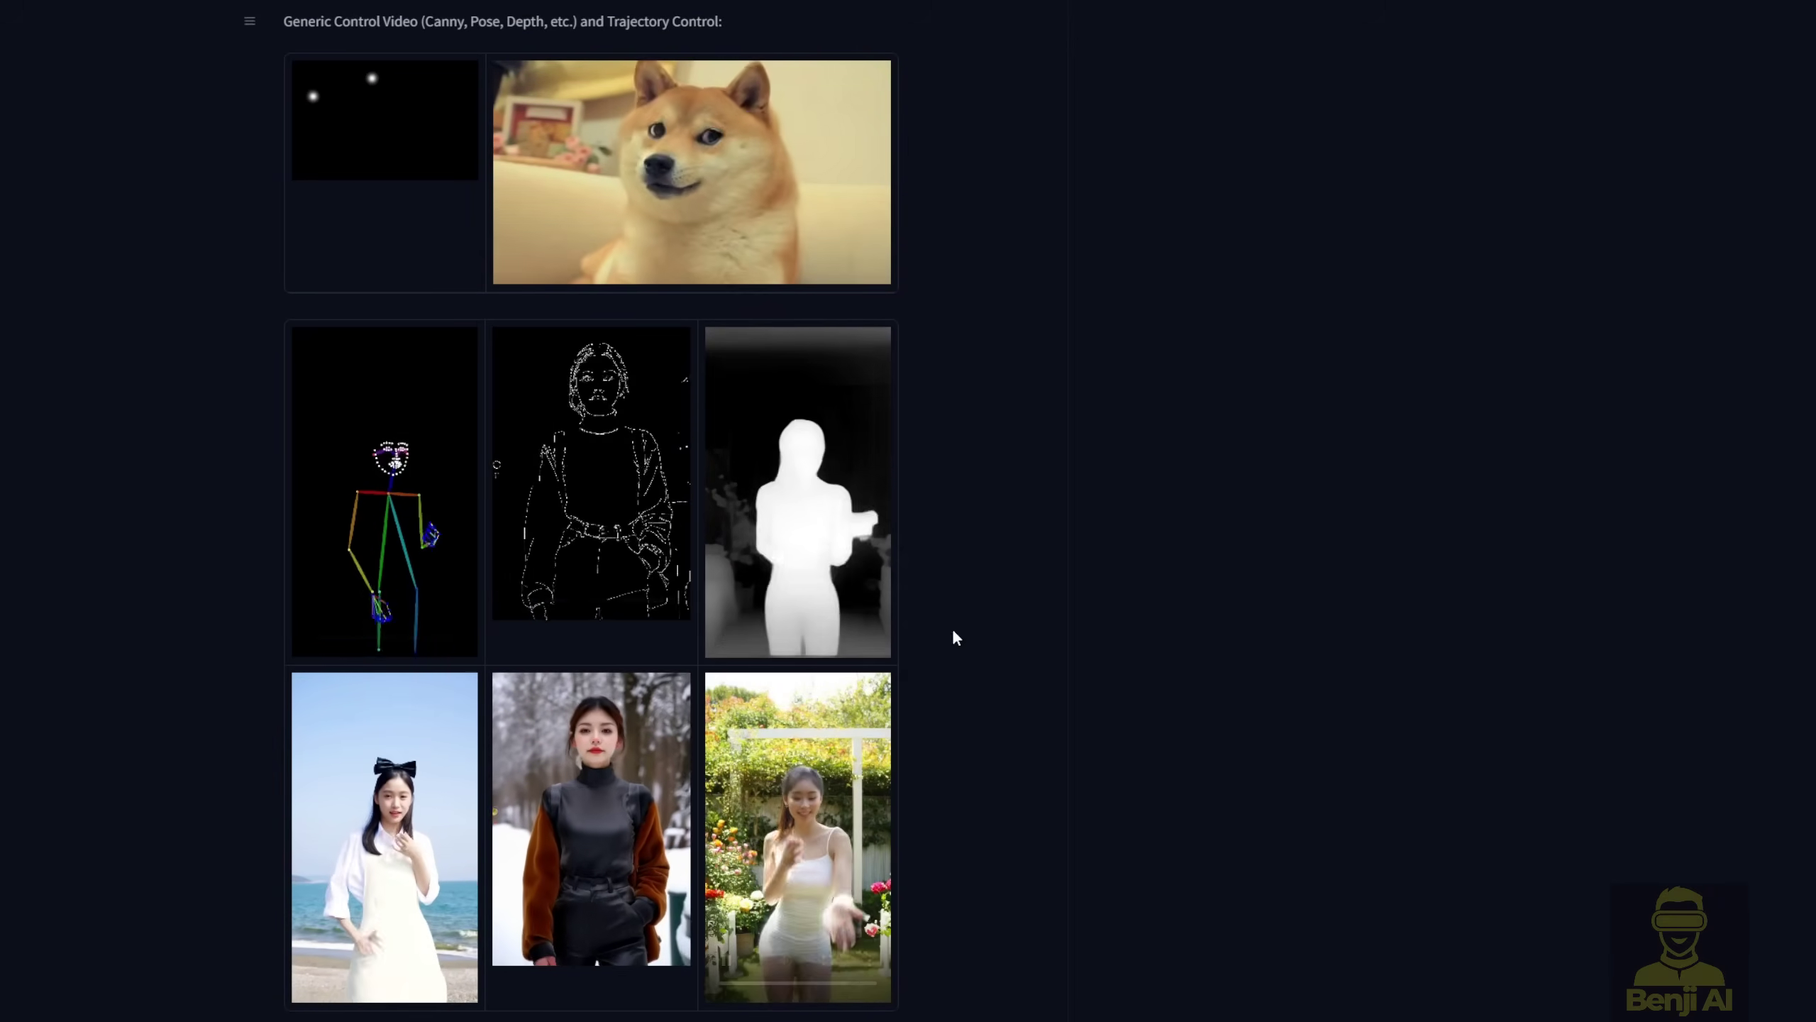
scroll(950, 605, "down", 3)
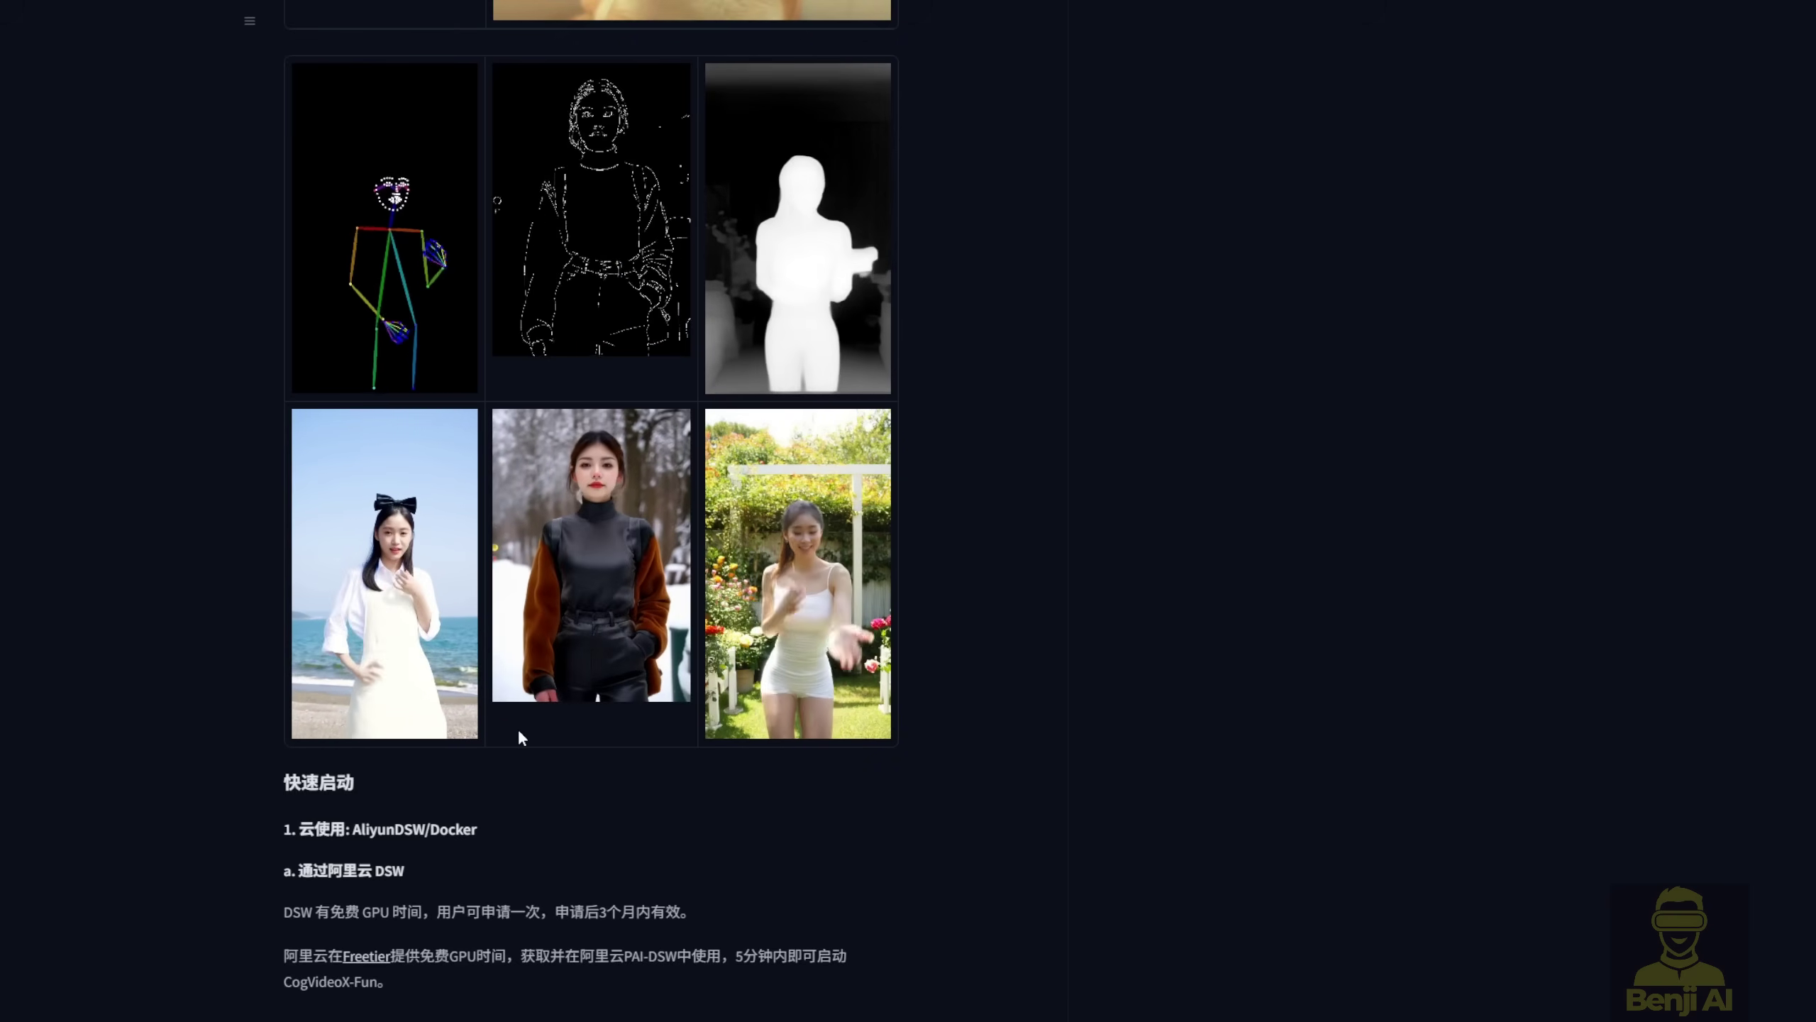
scroll(524, 747, "down", 3)
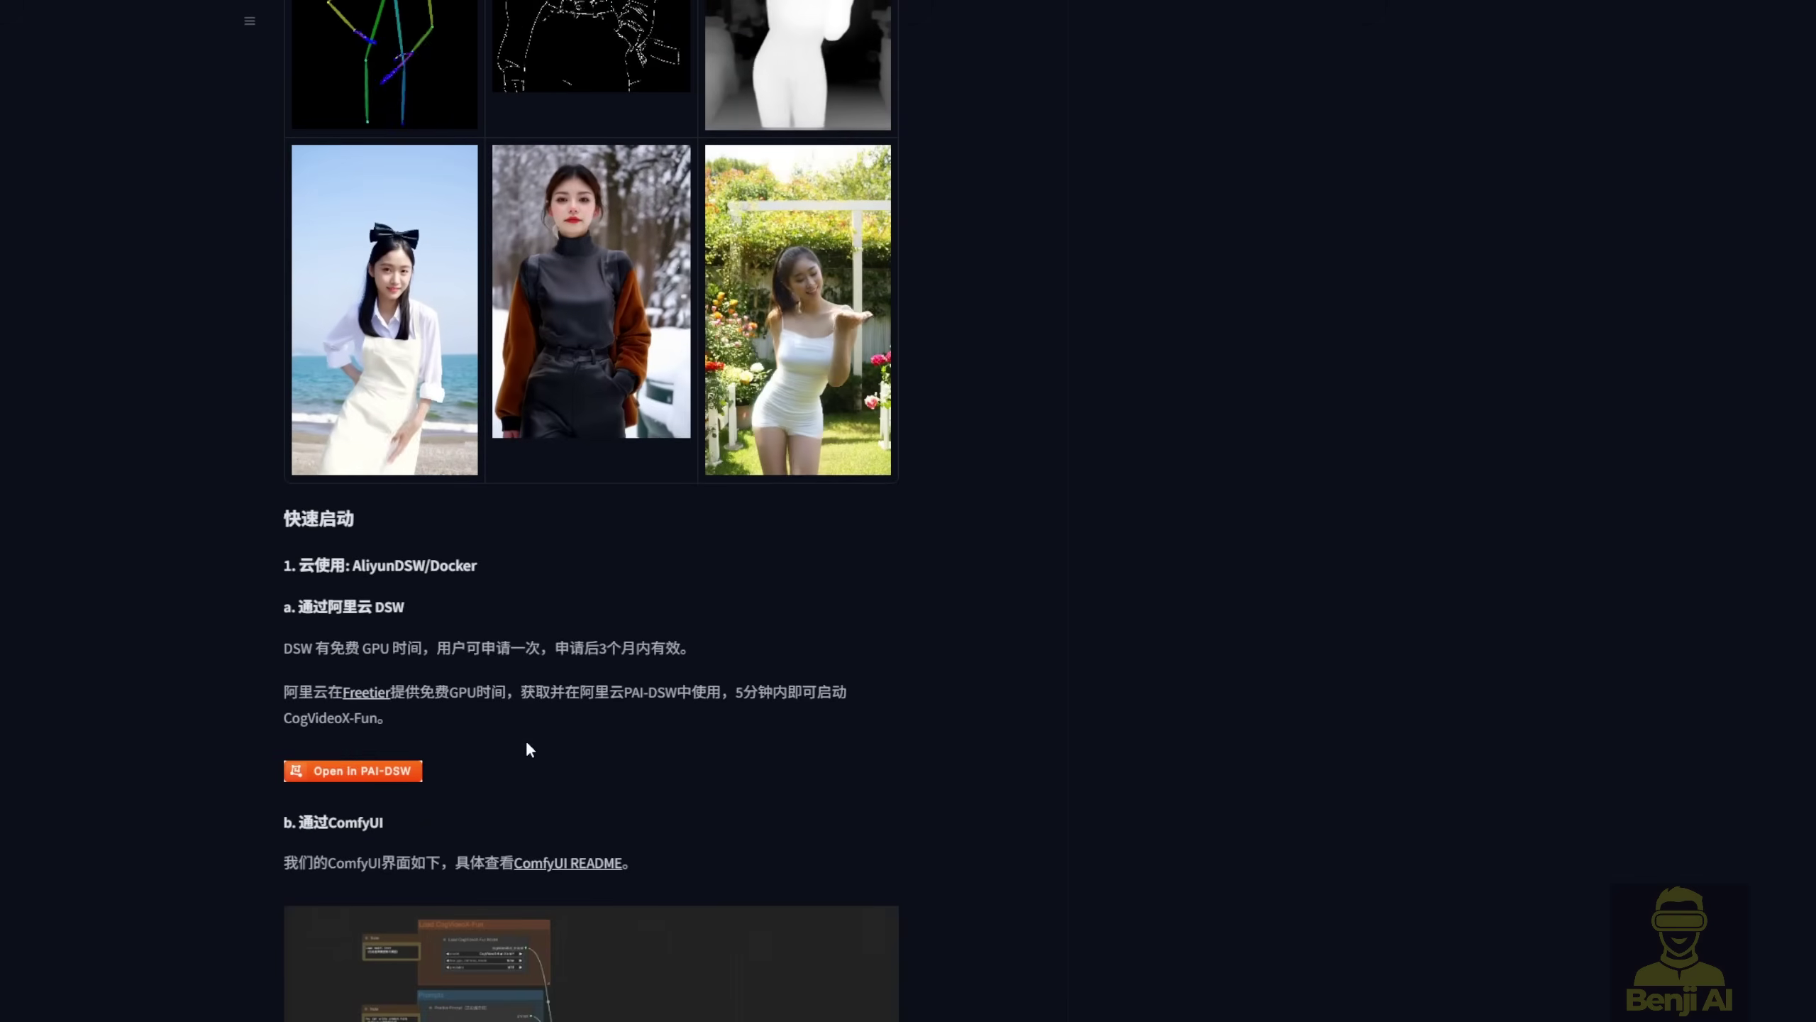
scroll(929, 794, "up", 4)
scroll(1051, 594, "up", 15)
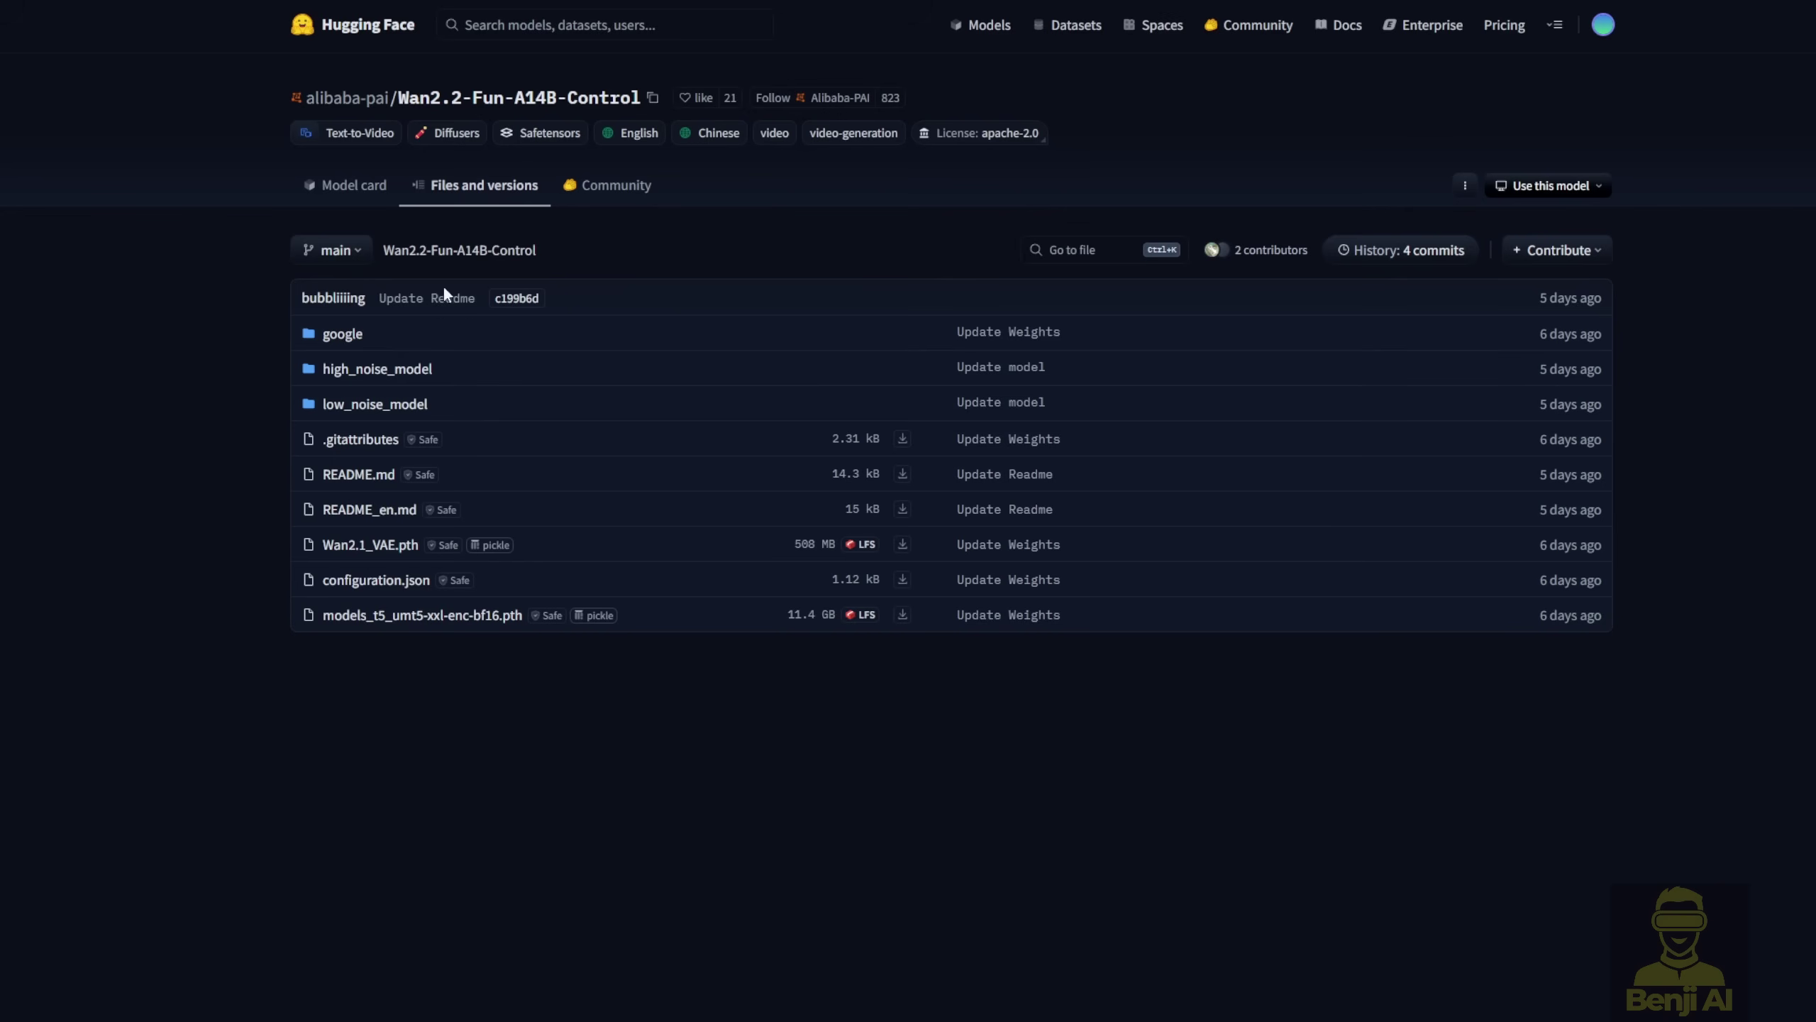
left_click(381, 370)
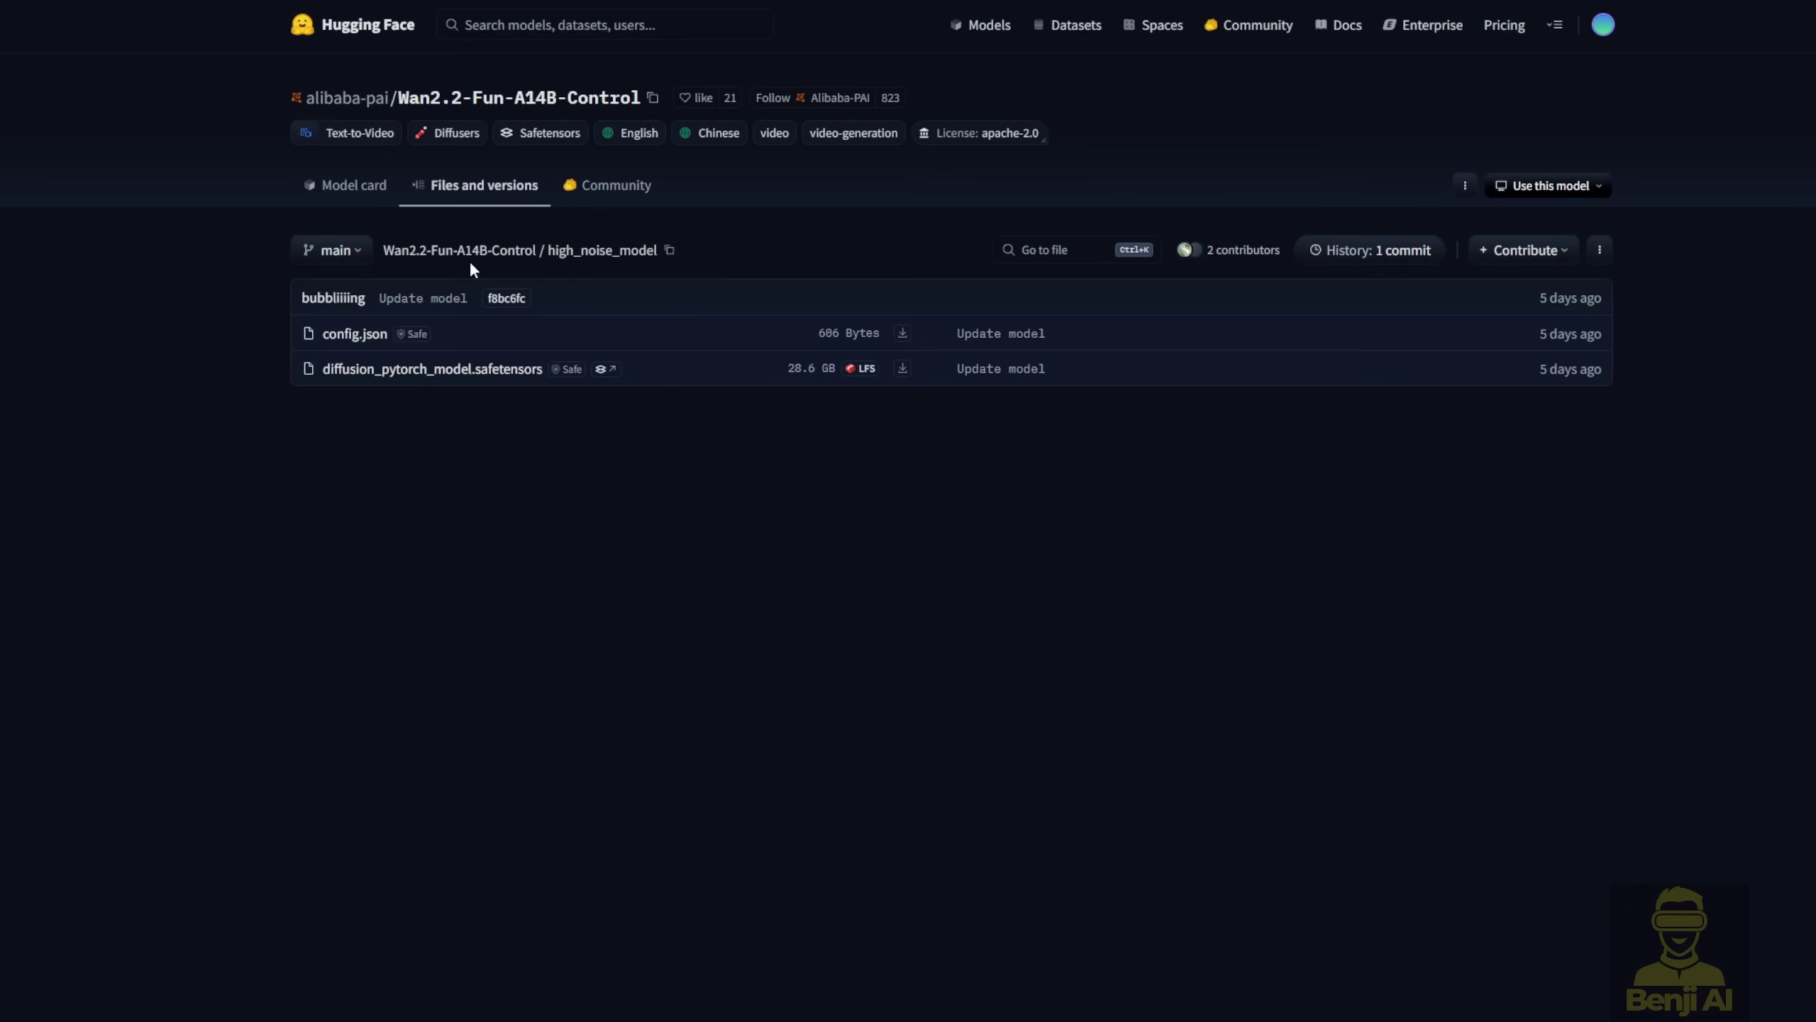
left_click(421, 252)
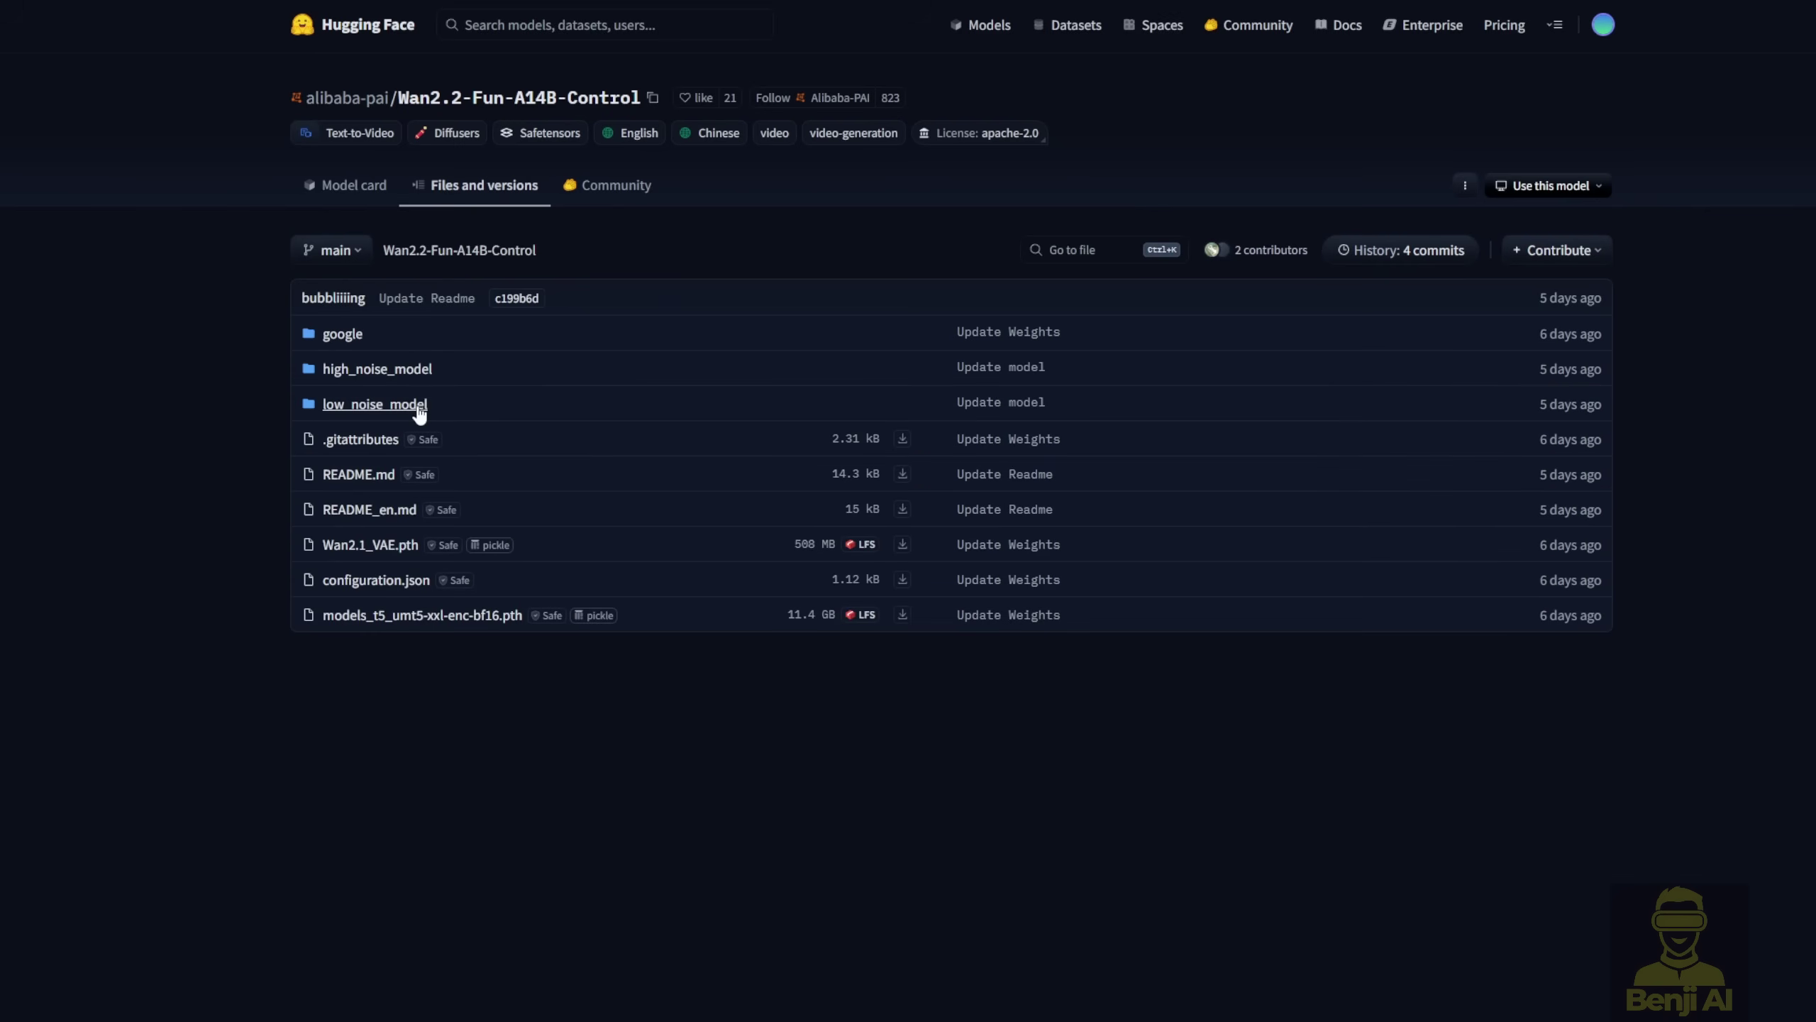
left_click(417, 406)
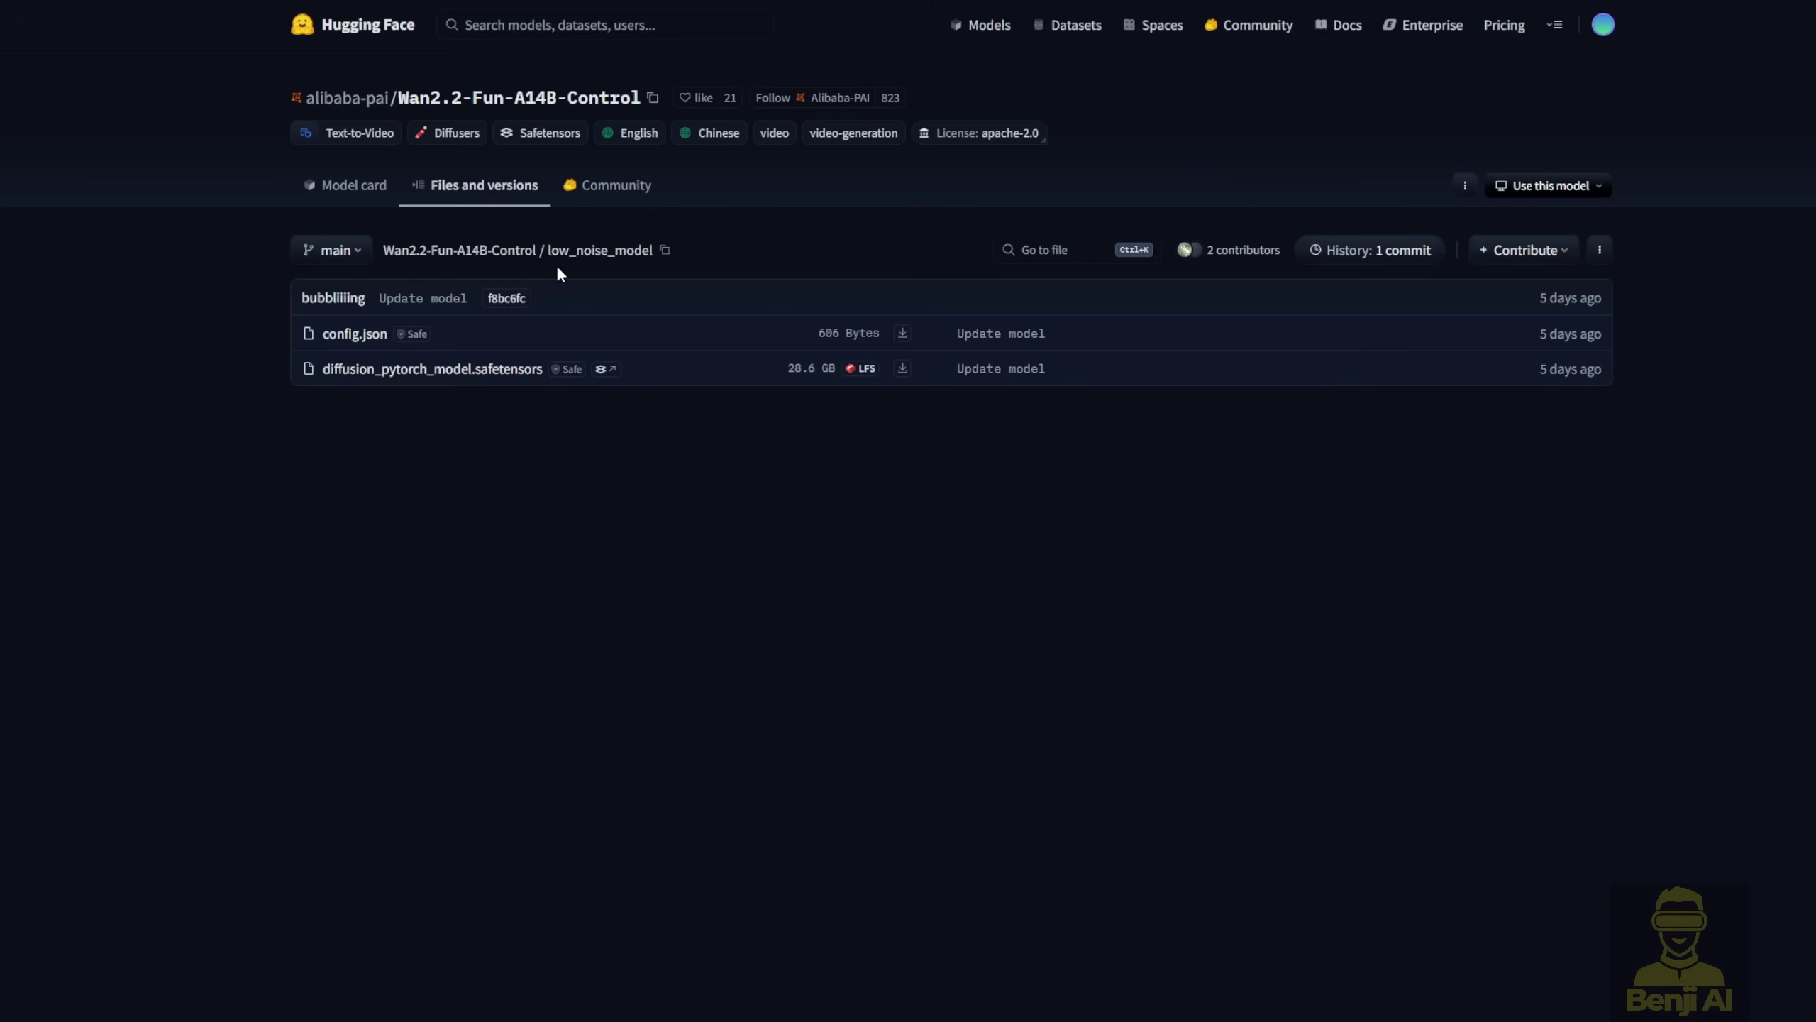
left_click(384, 252)
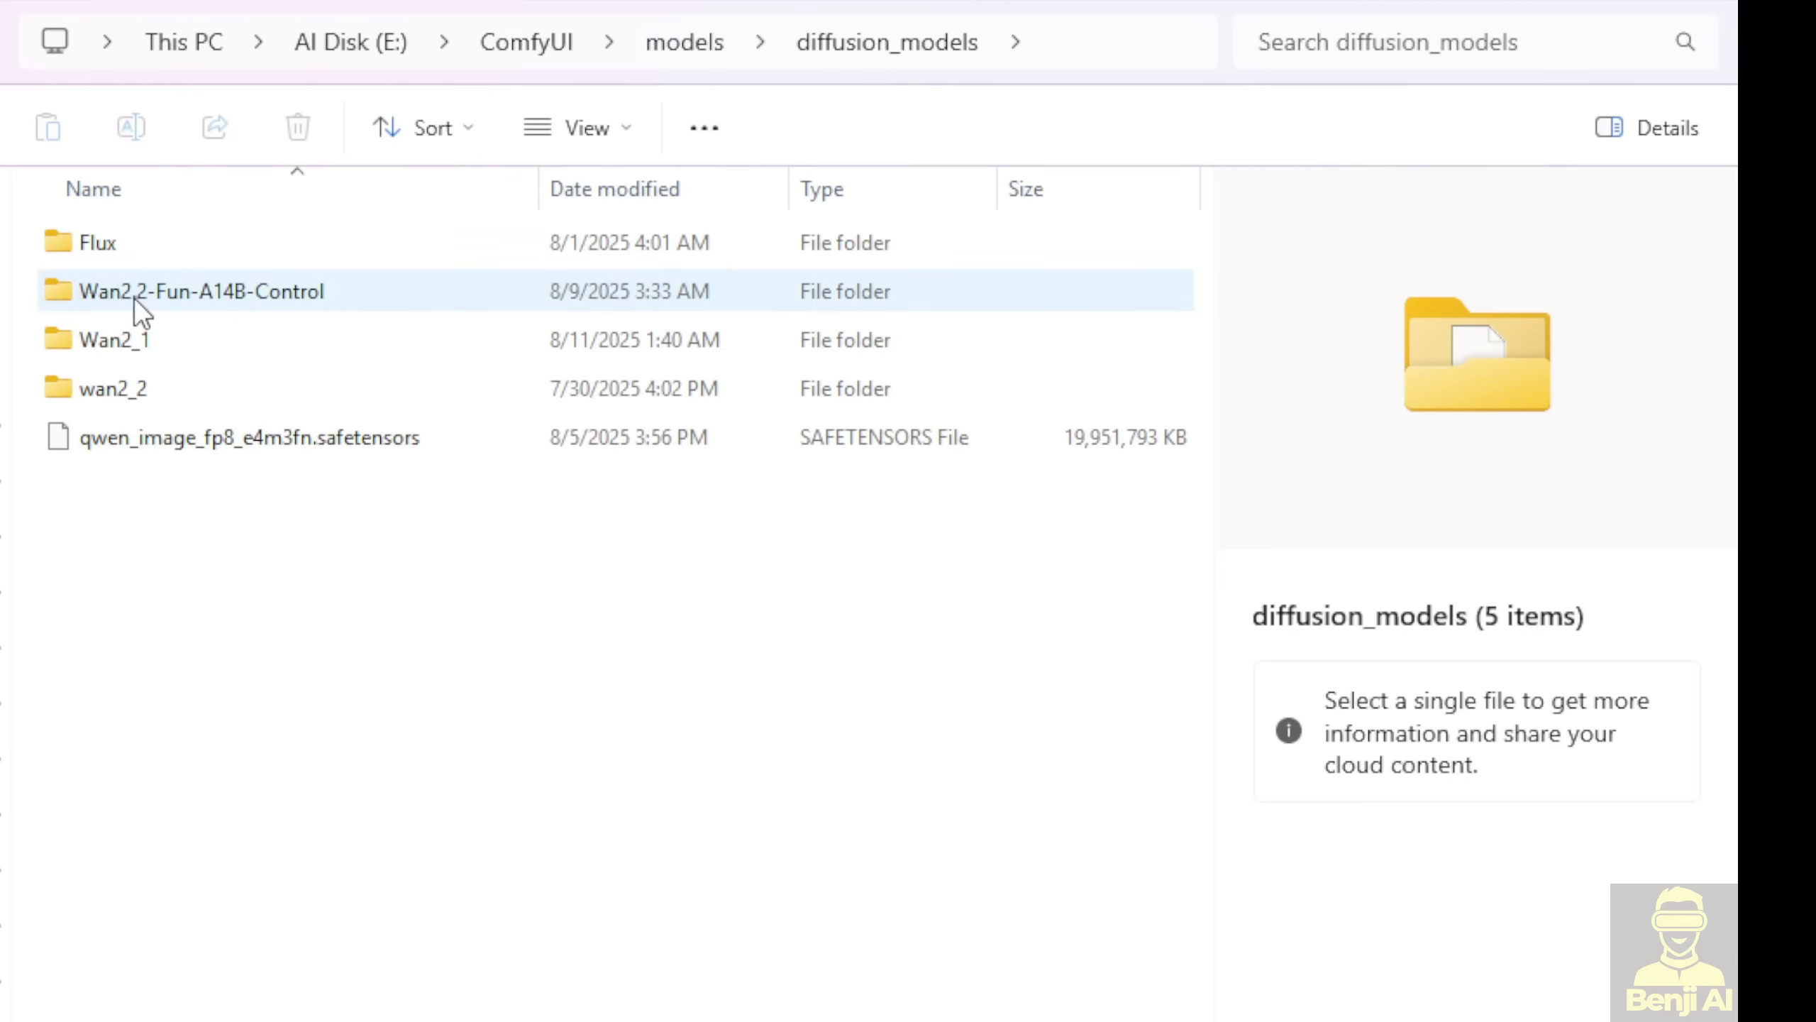
Open the local Wan2.2-Fun-A14B-Control folder and inspect its 26.6 GB high and low noise safetensors
double_click(253, 292)
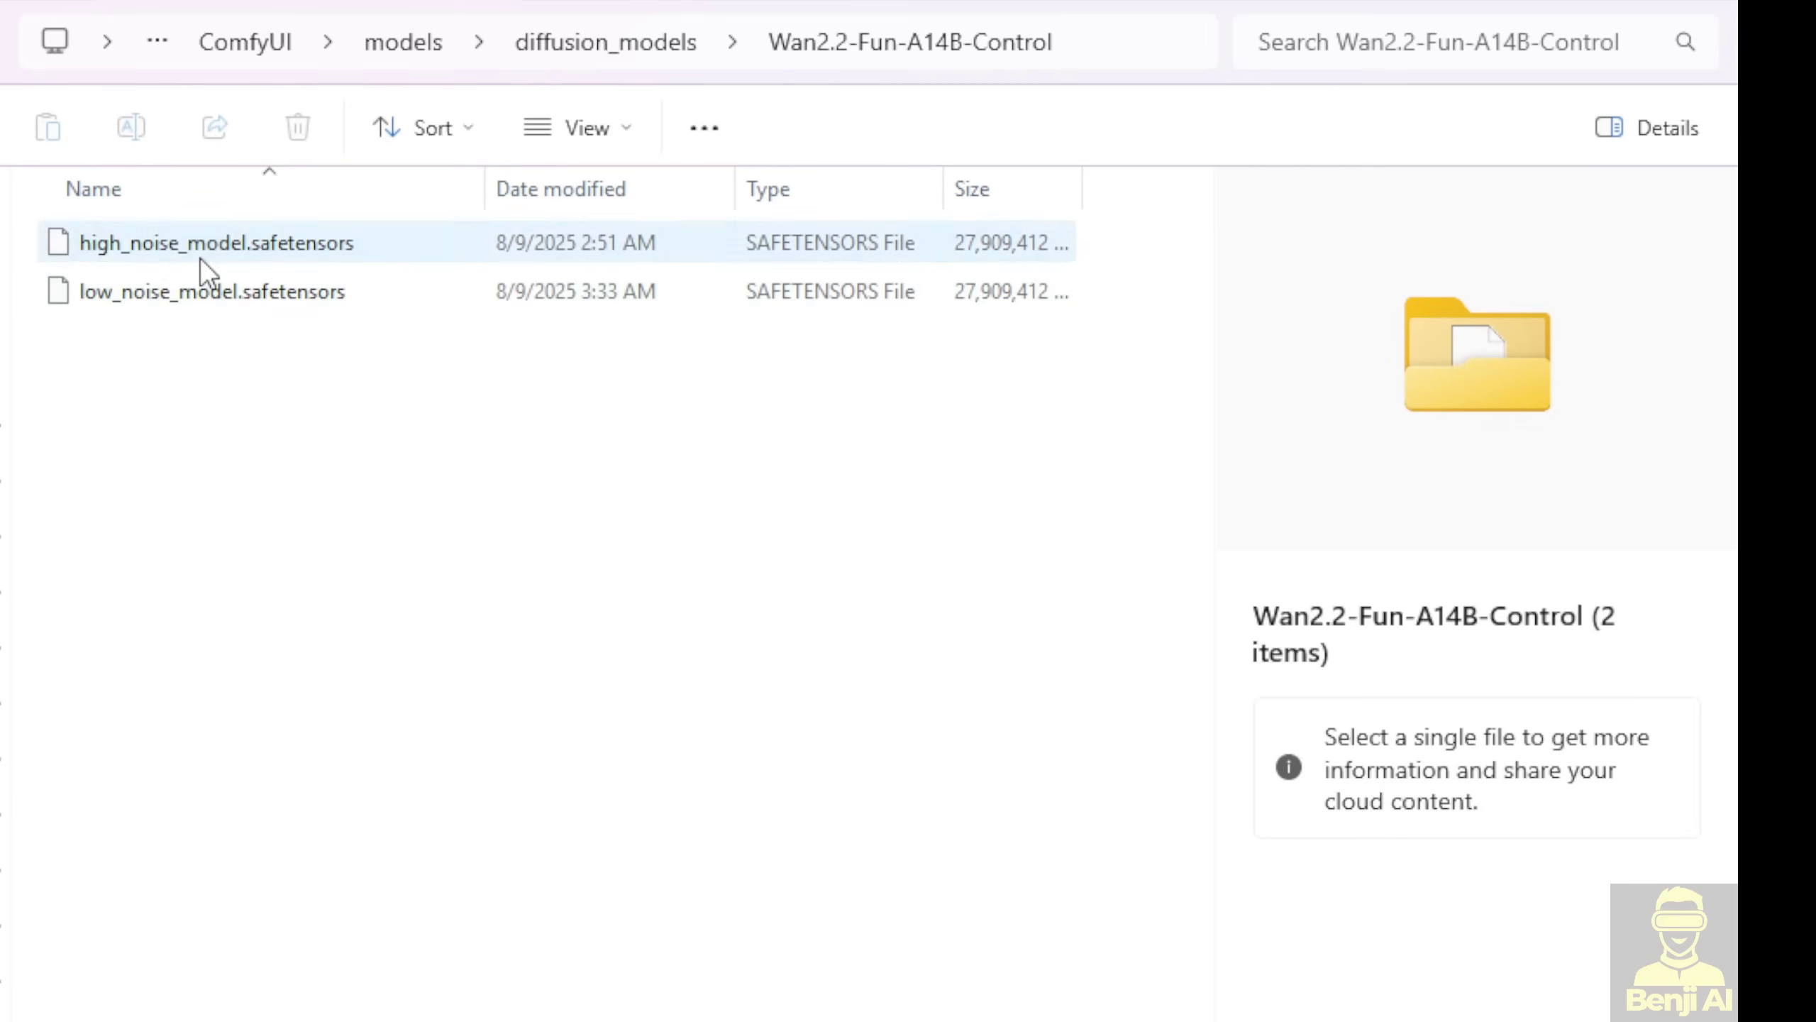
left_click(289, 283)
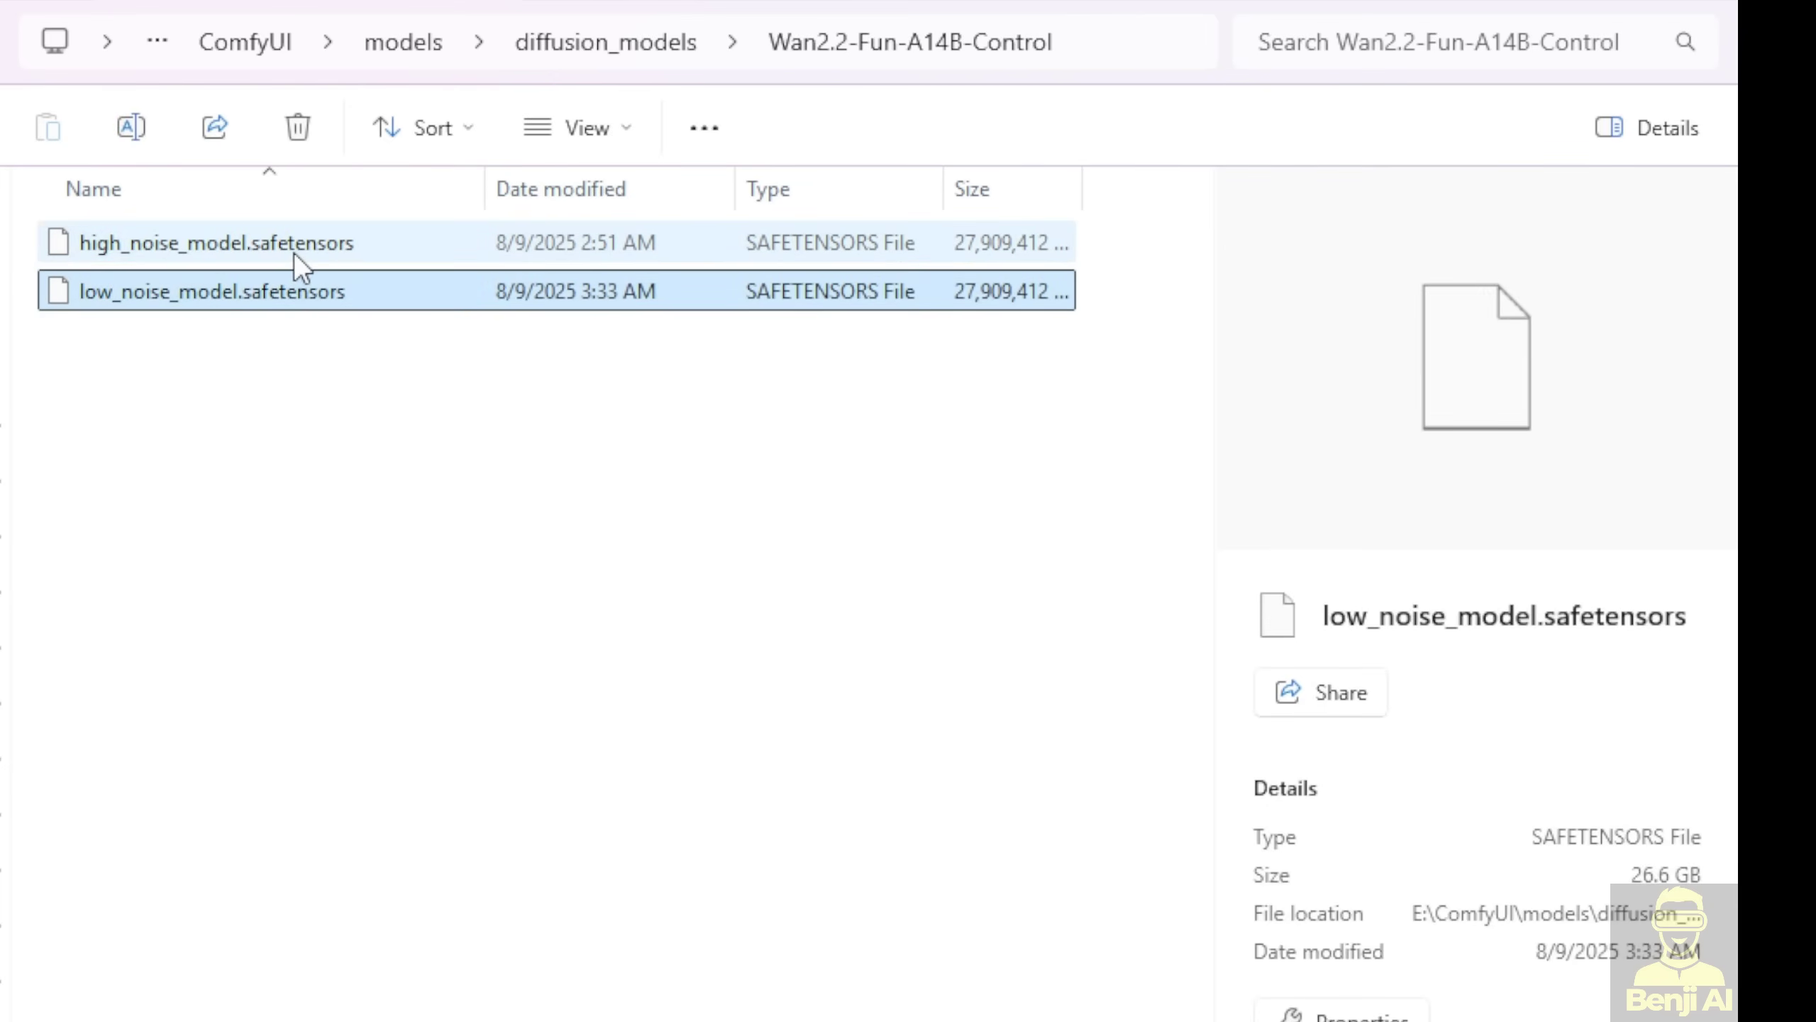
left_click(193, 252)
left_click(128, 292)
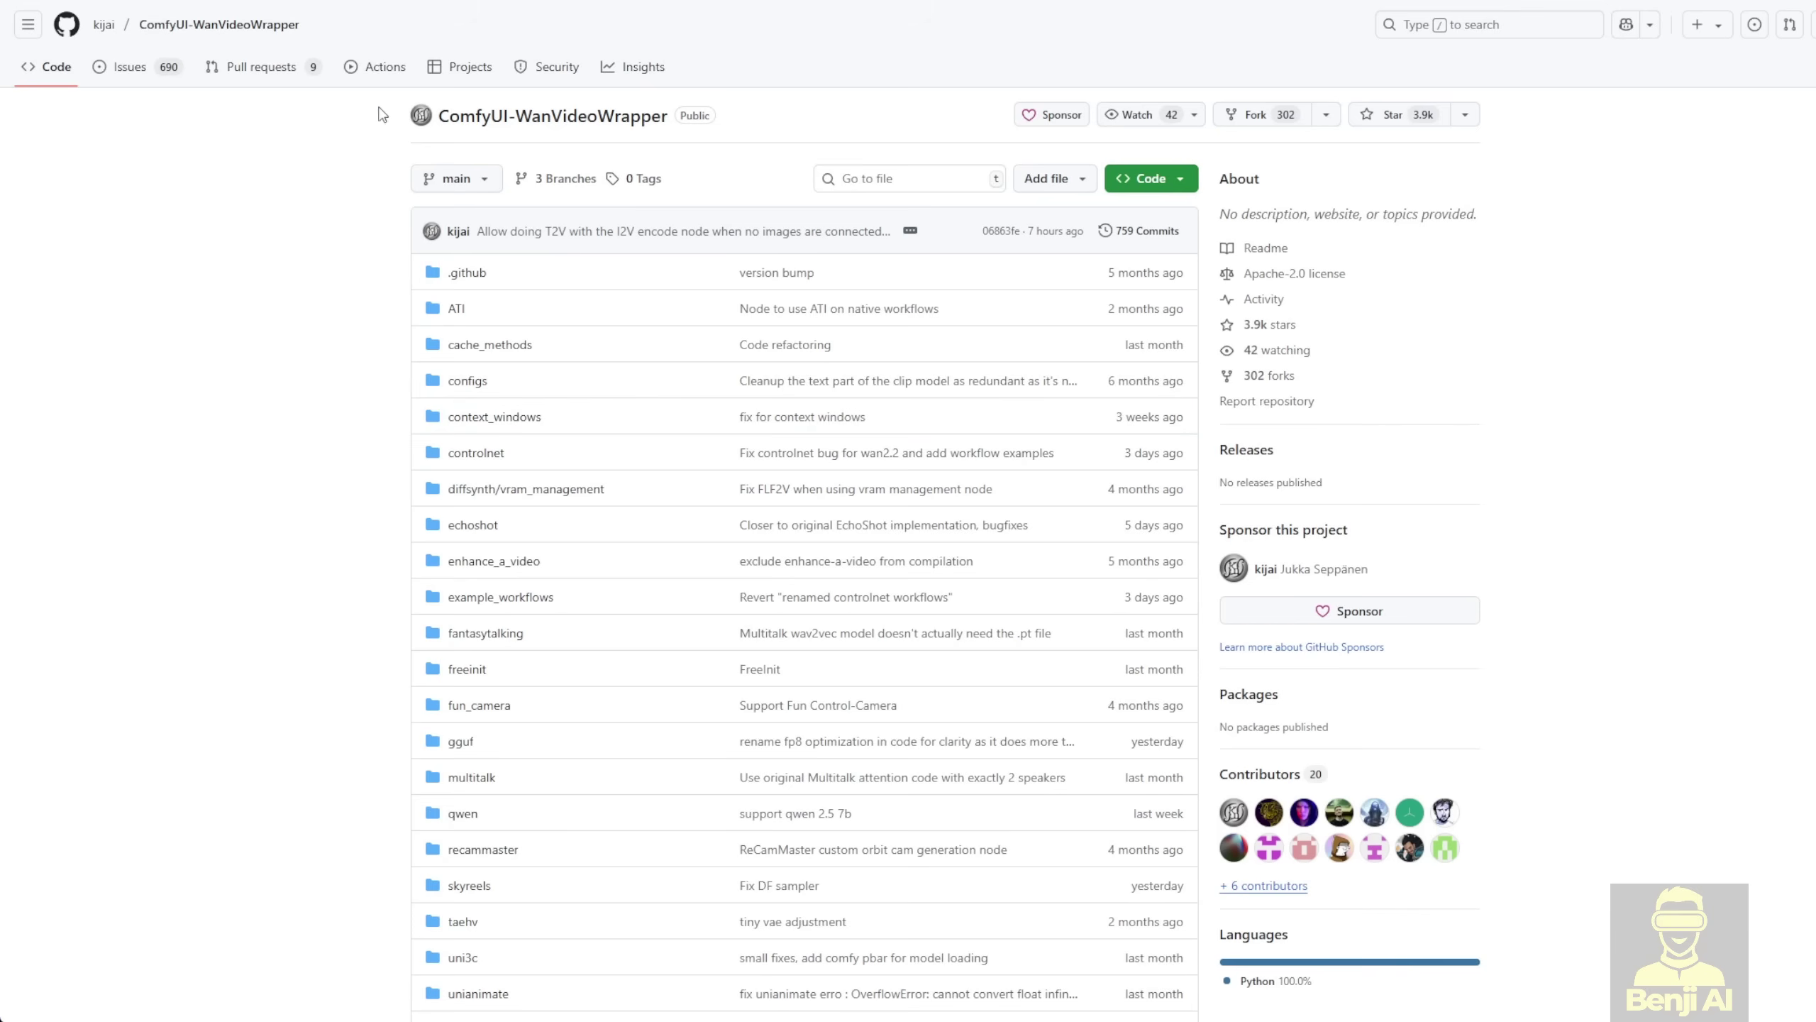
Open example_workflows in ComfyUI-WanVideoWrapper and locate wanvideo_Fun_2_2_control_example_01.json
left_click(527, 601)
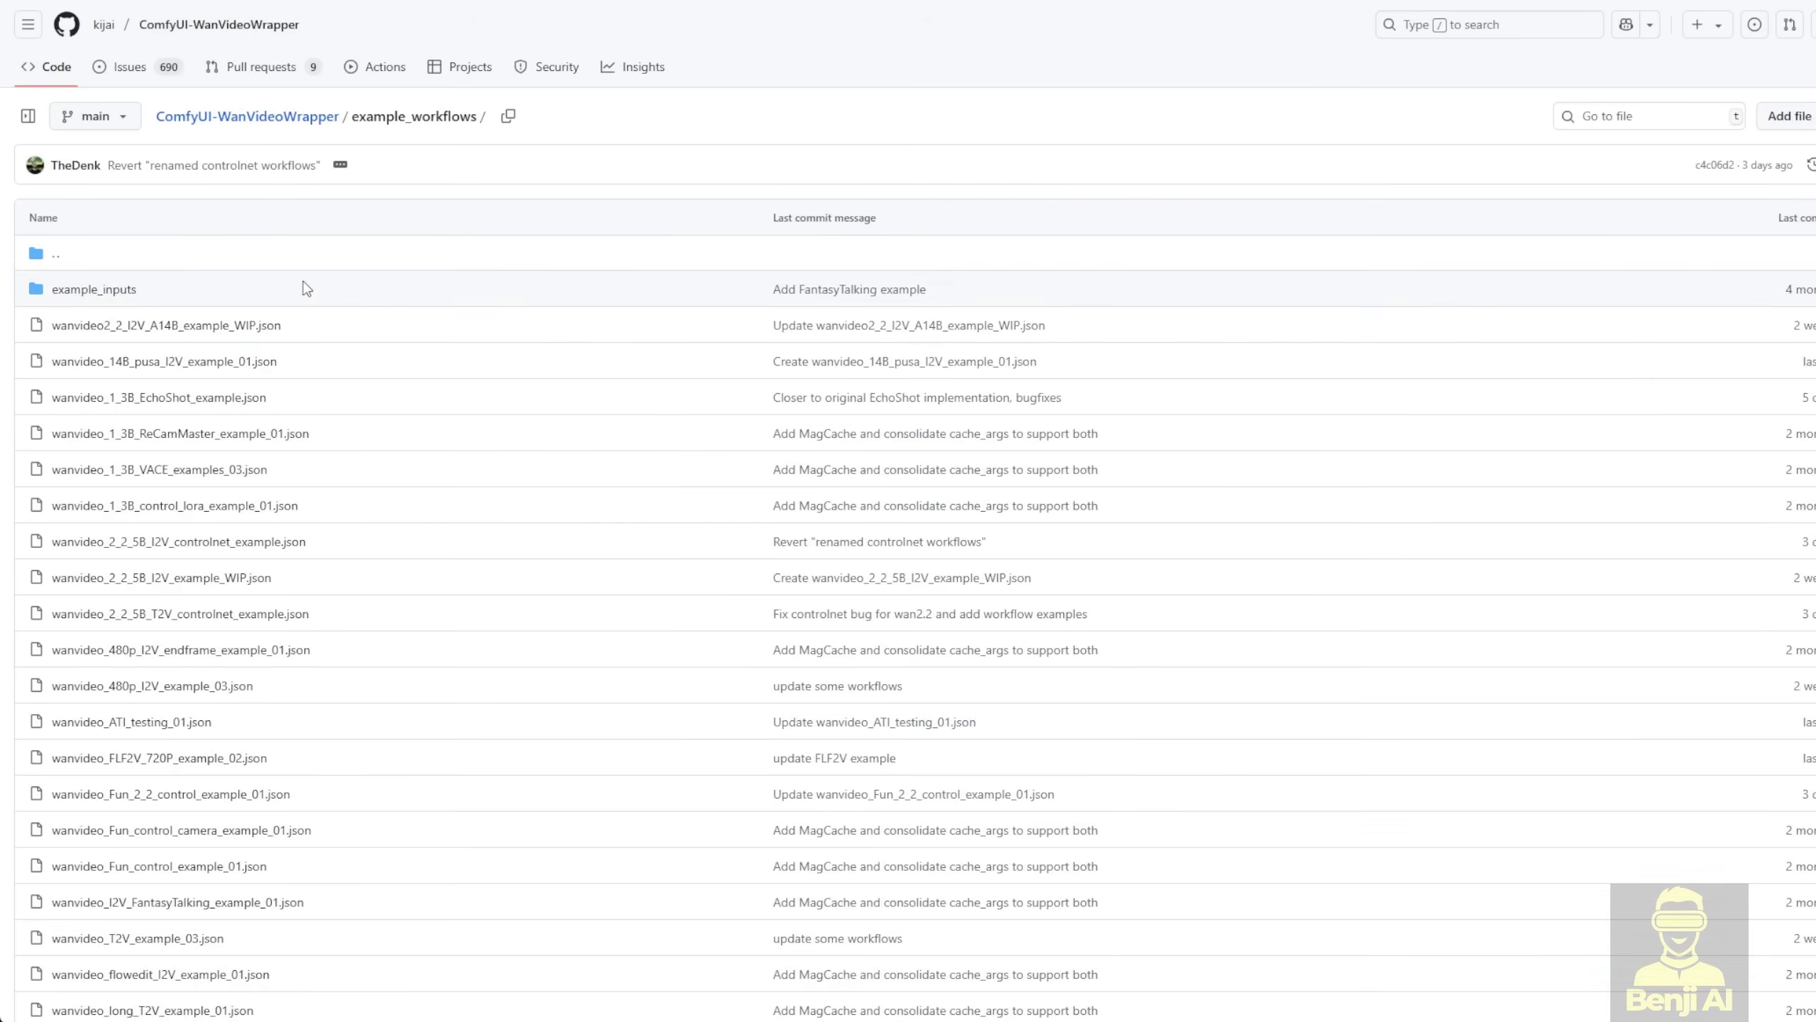
scroll(304, 291, "down", 3)
left_click_drag(293, 581, 51, 582)
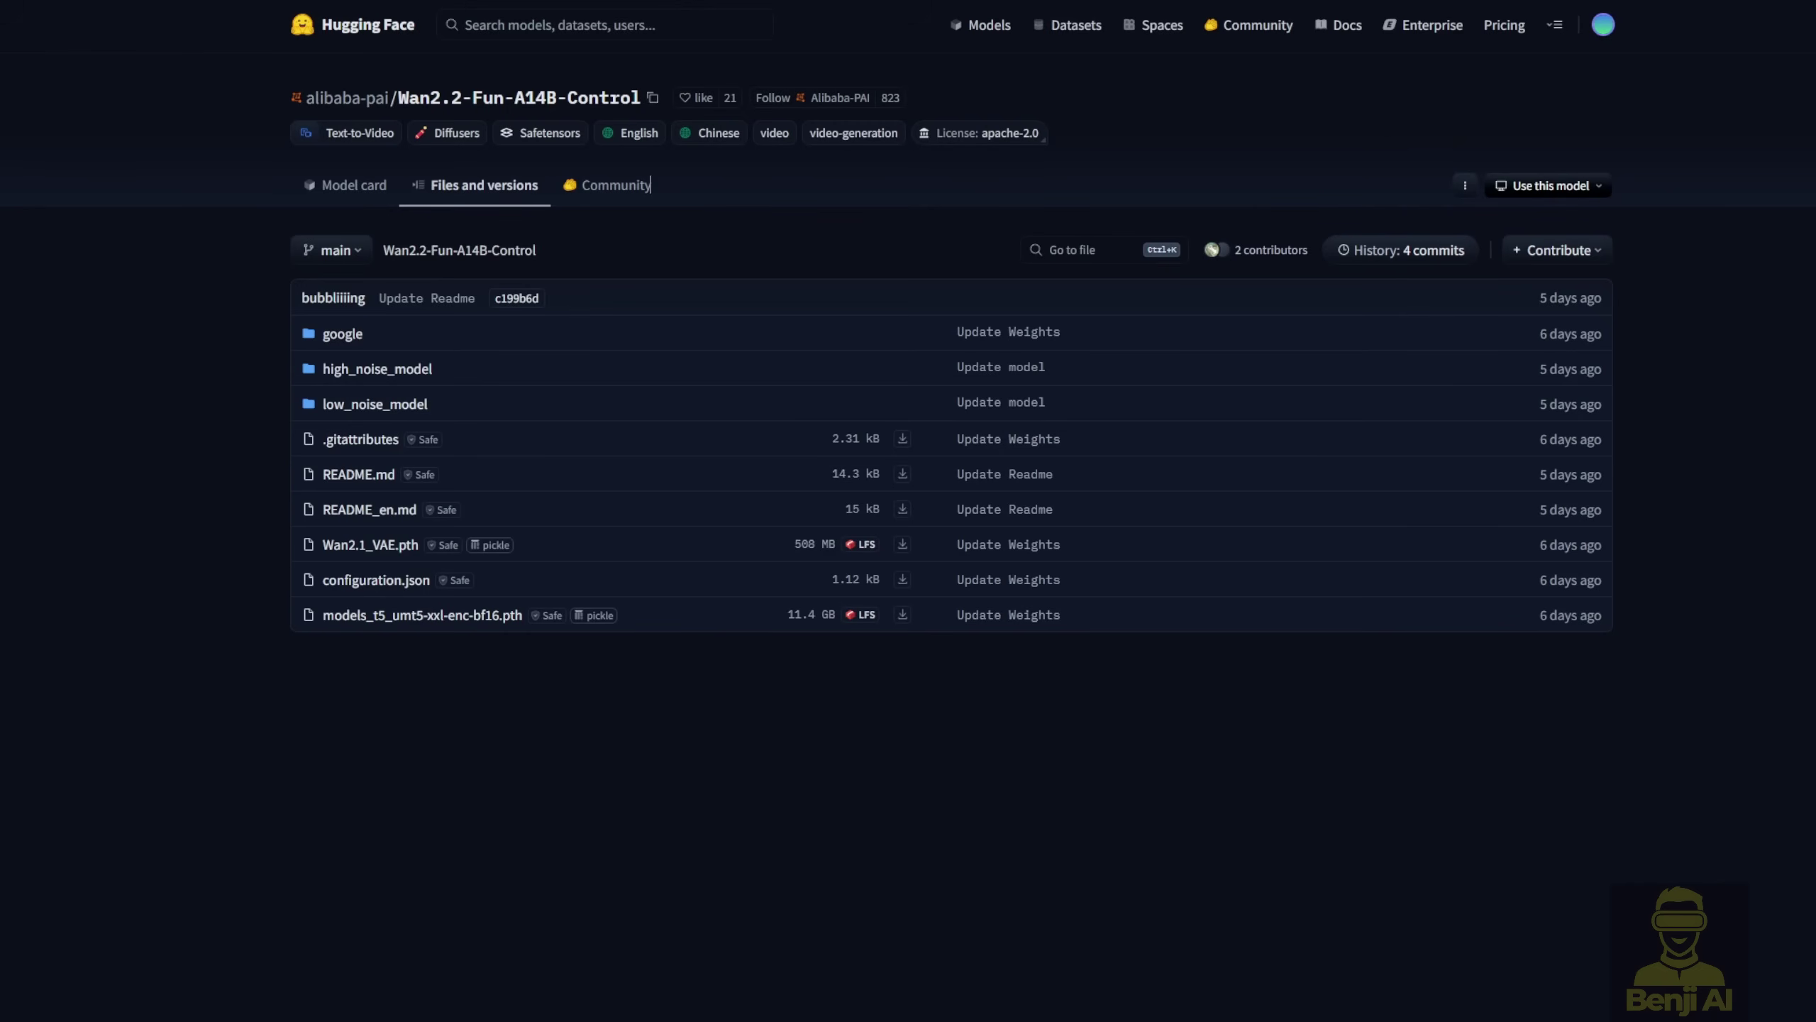
left_click_drag(640, 98, 397, 97)
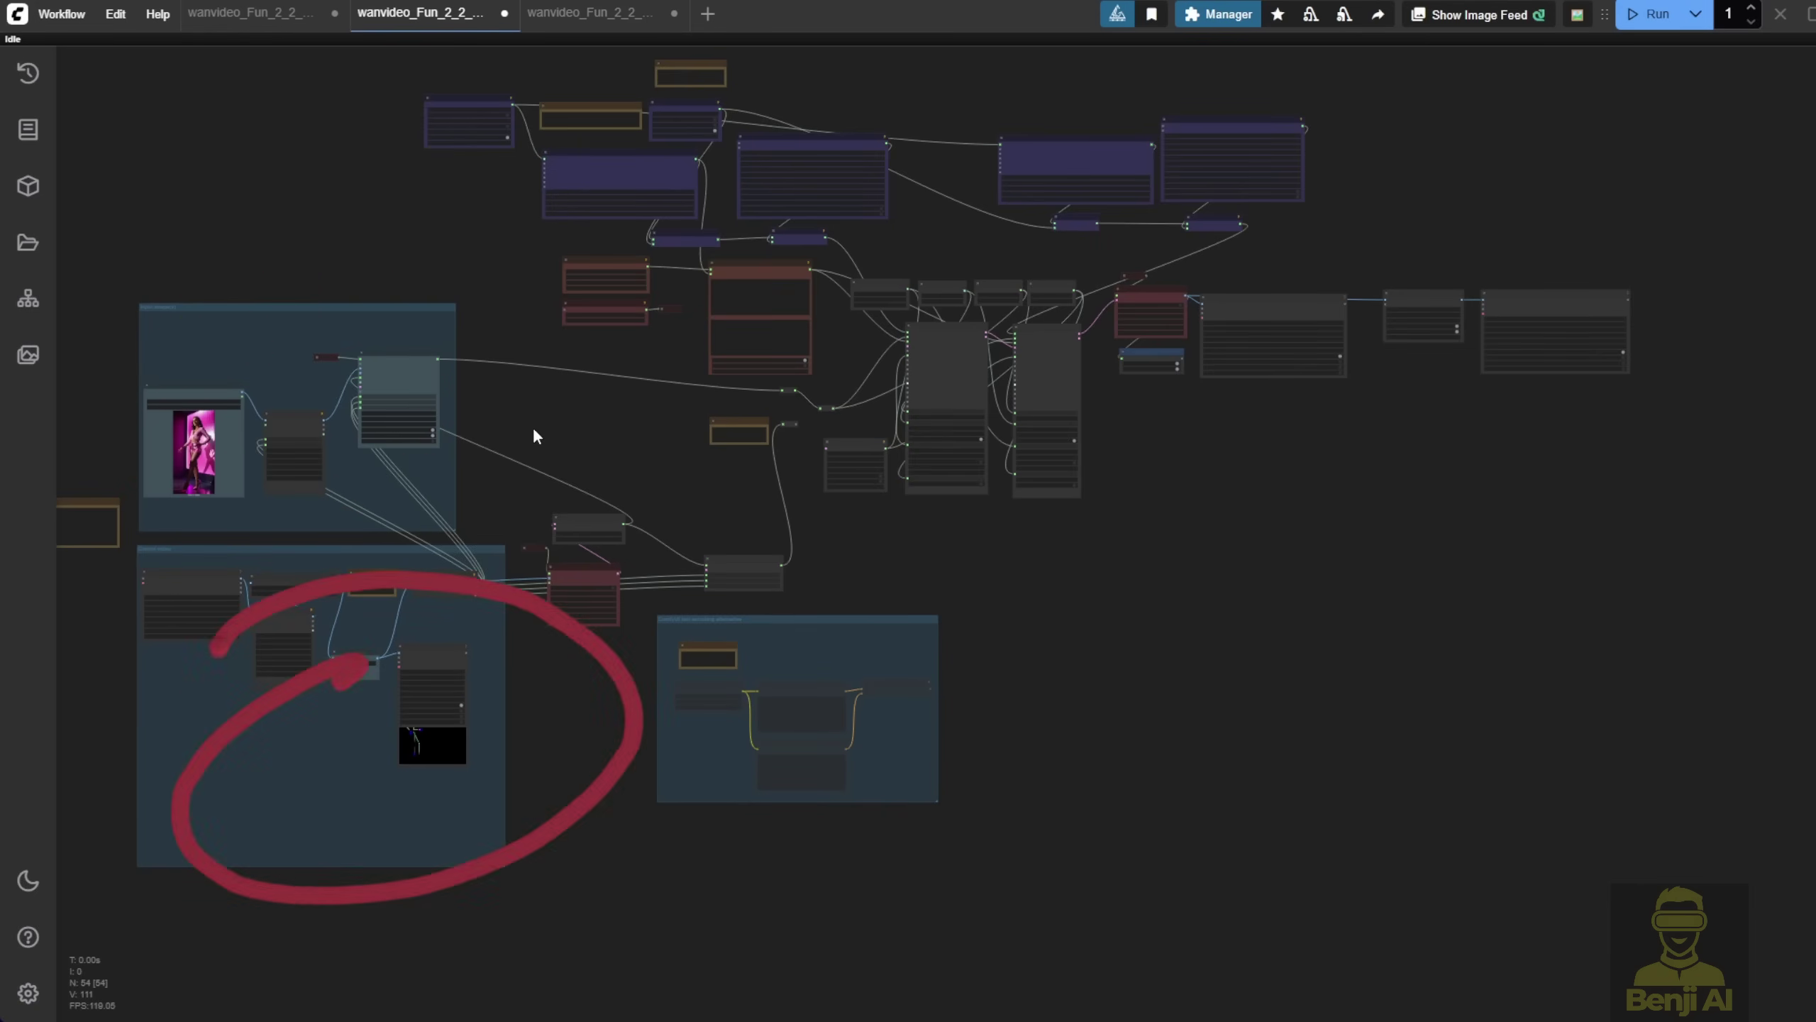
Resume the control video preview on the Video Combine node
left_click_drag(537, 436, 694, 532)
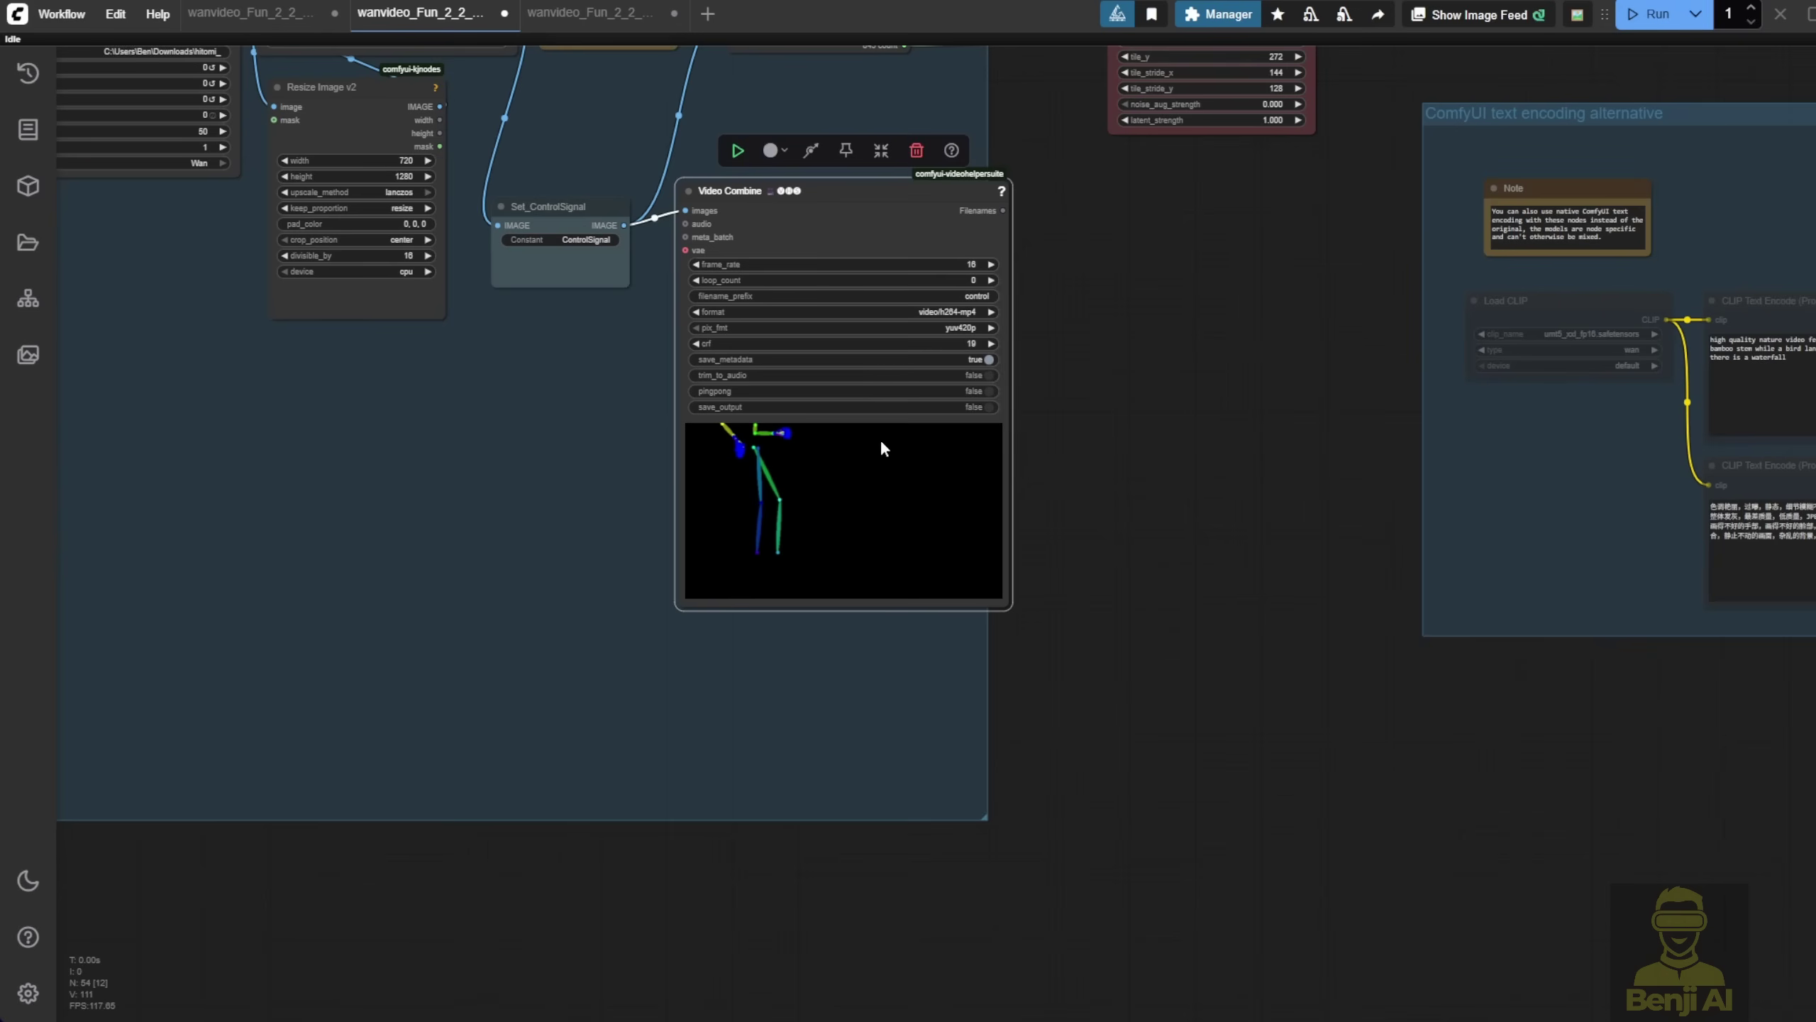
right_click(819, 231)
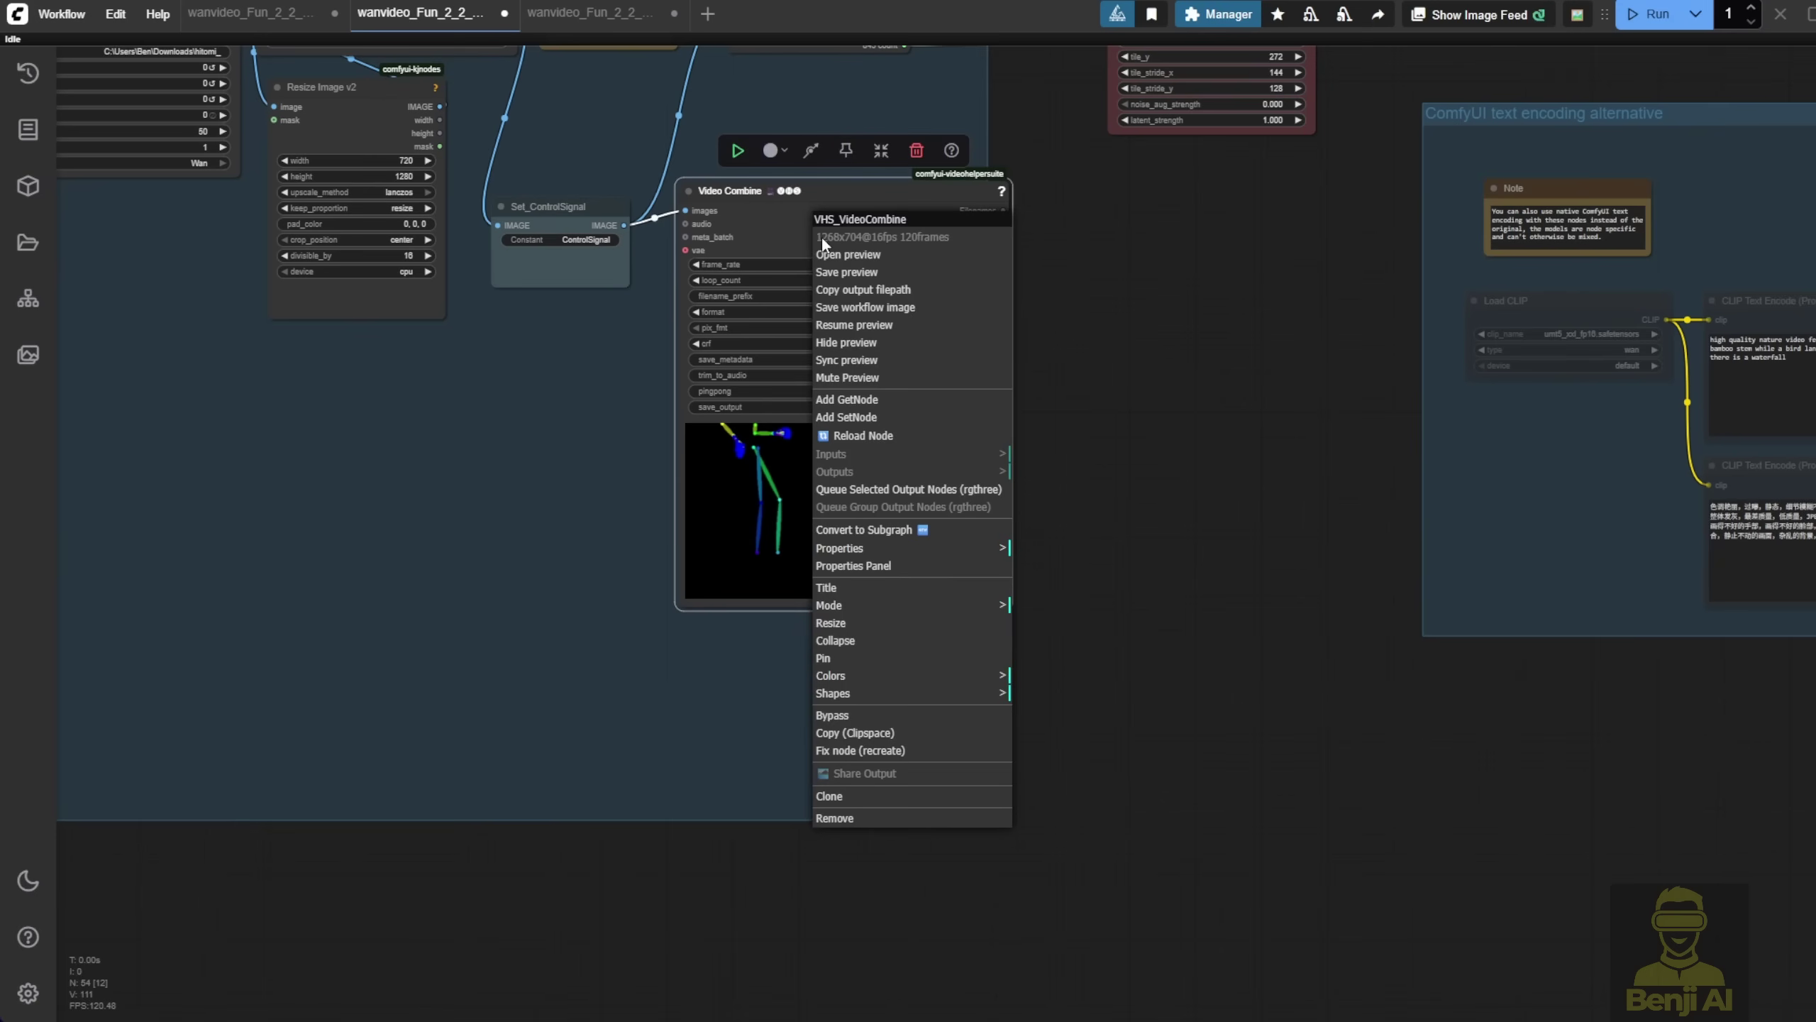
left_click(853, 325)
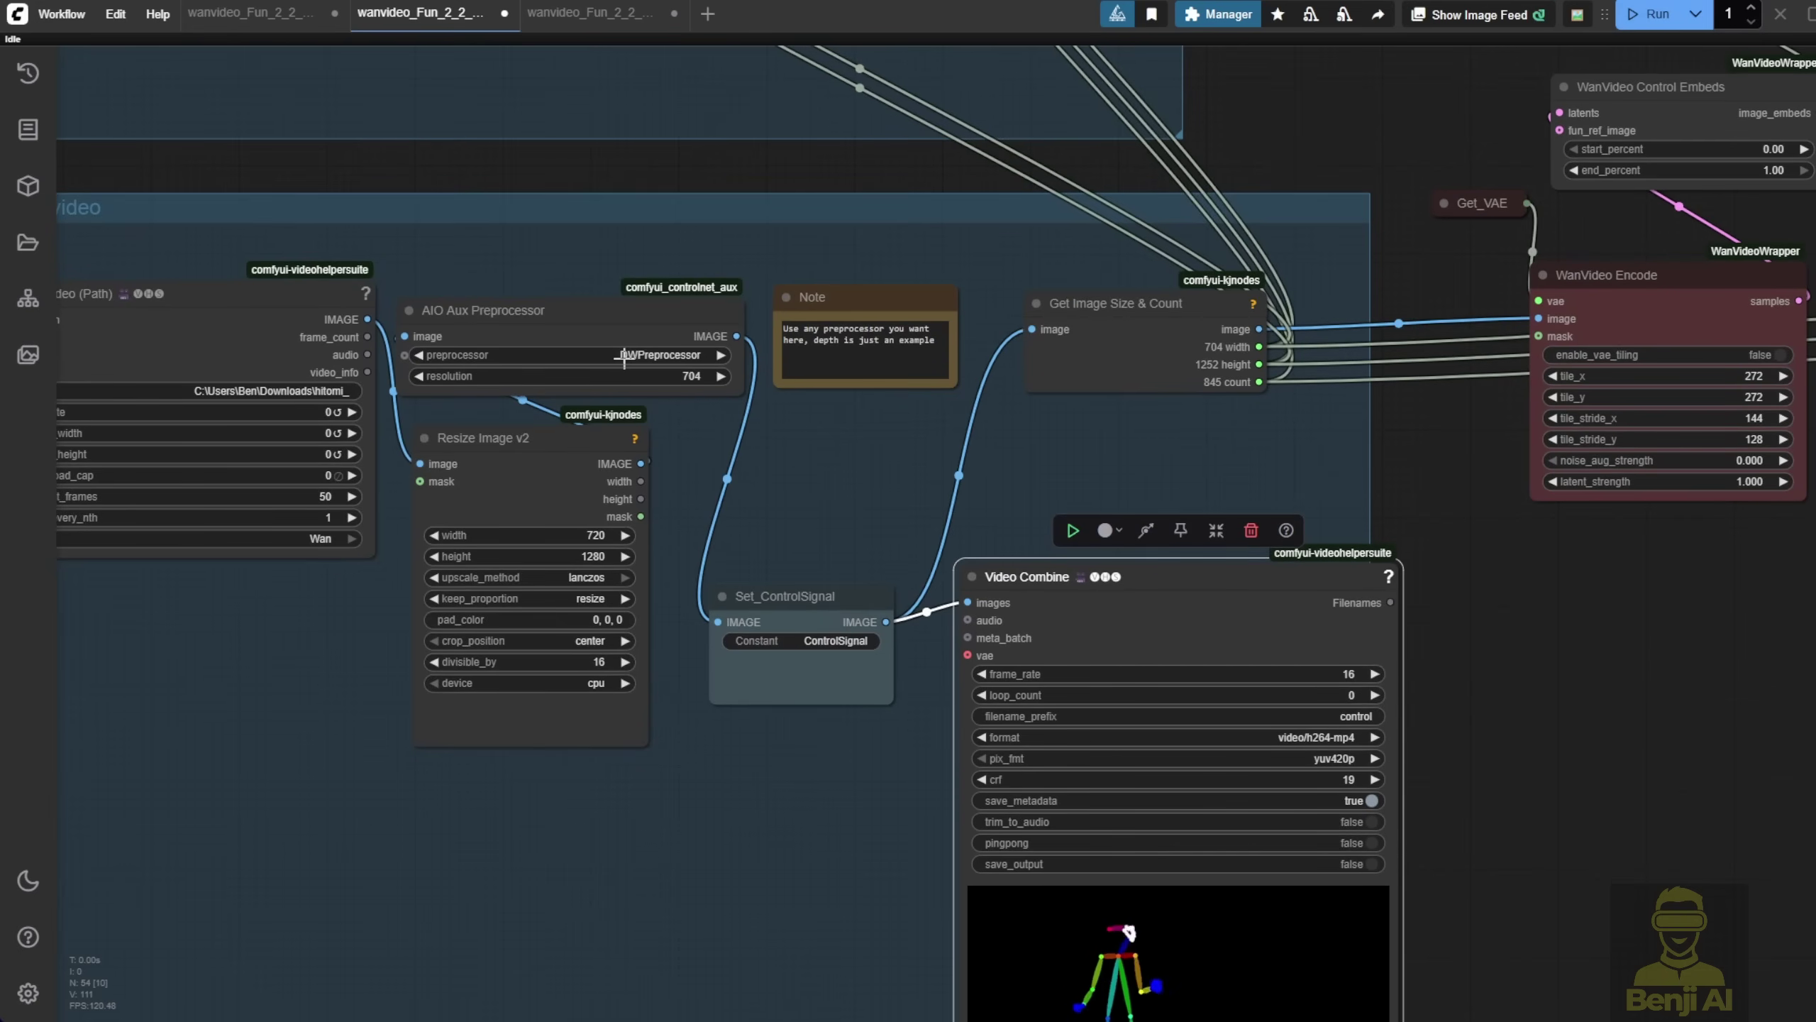
Nudge the WanVideo Control Embeds node right and bring the Load Image and ImageToVideo Encode nodes into view
scroll(624, 357, "right", 10)
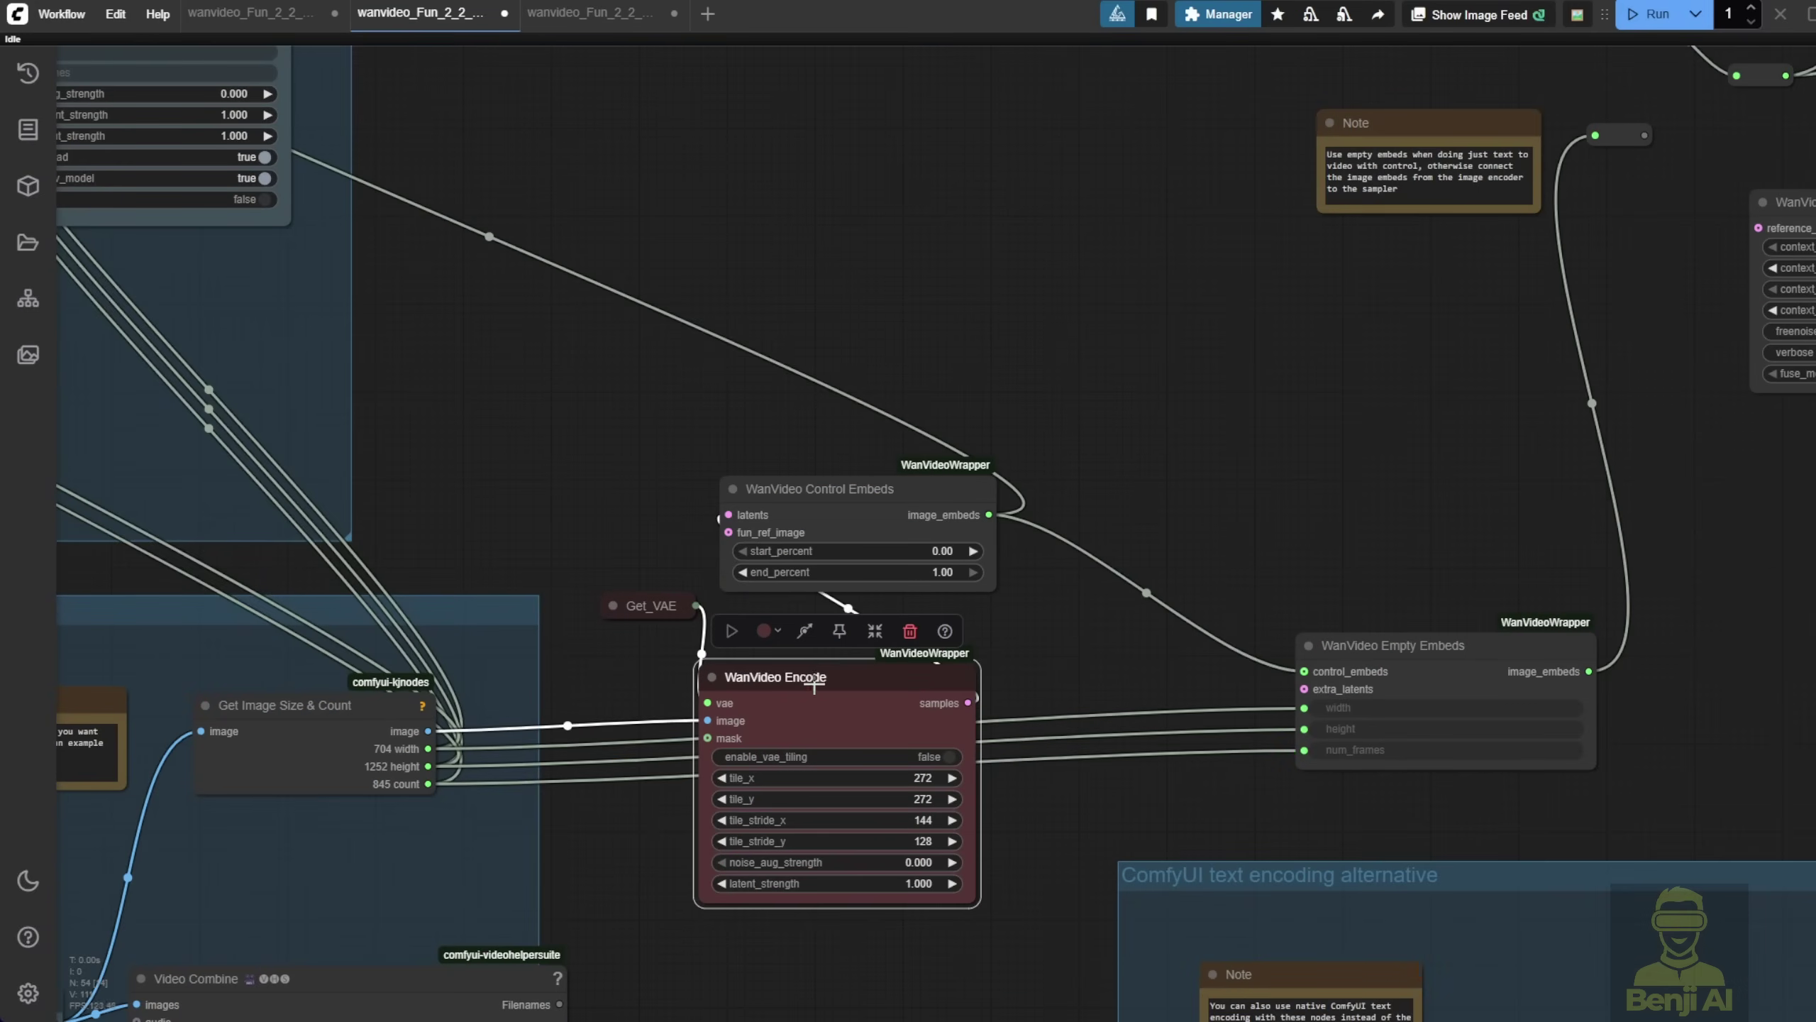
left_click_drag(874, 491, 929, 487)
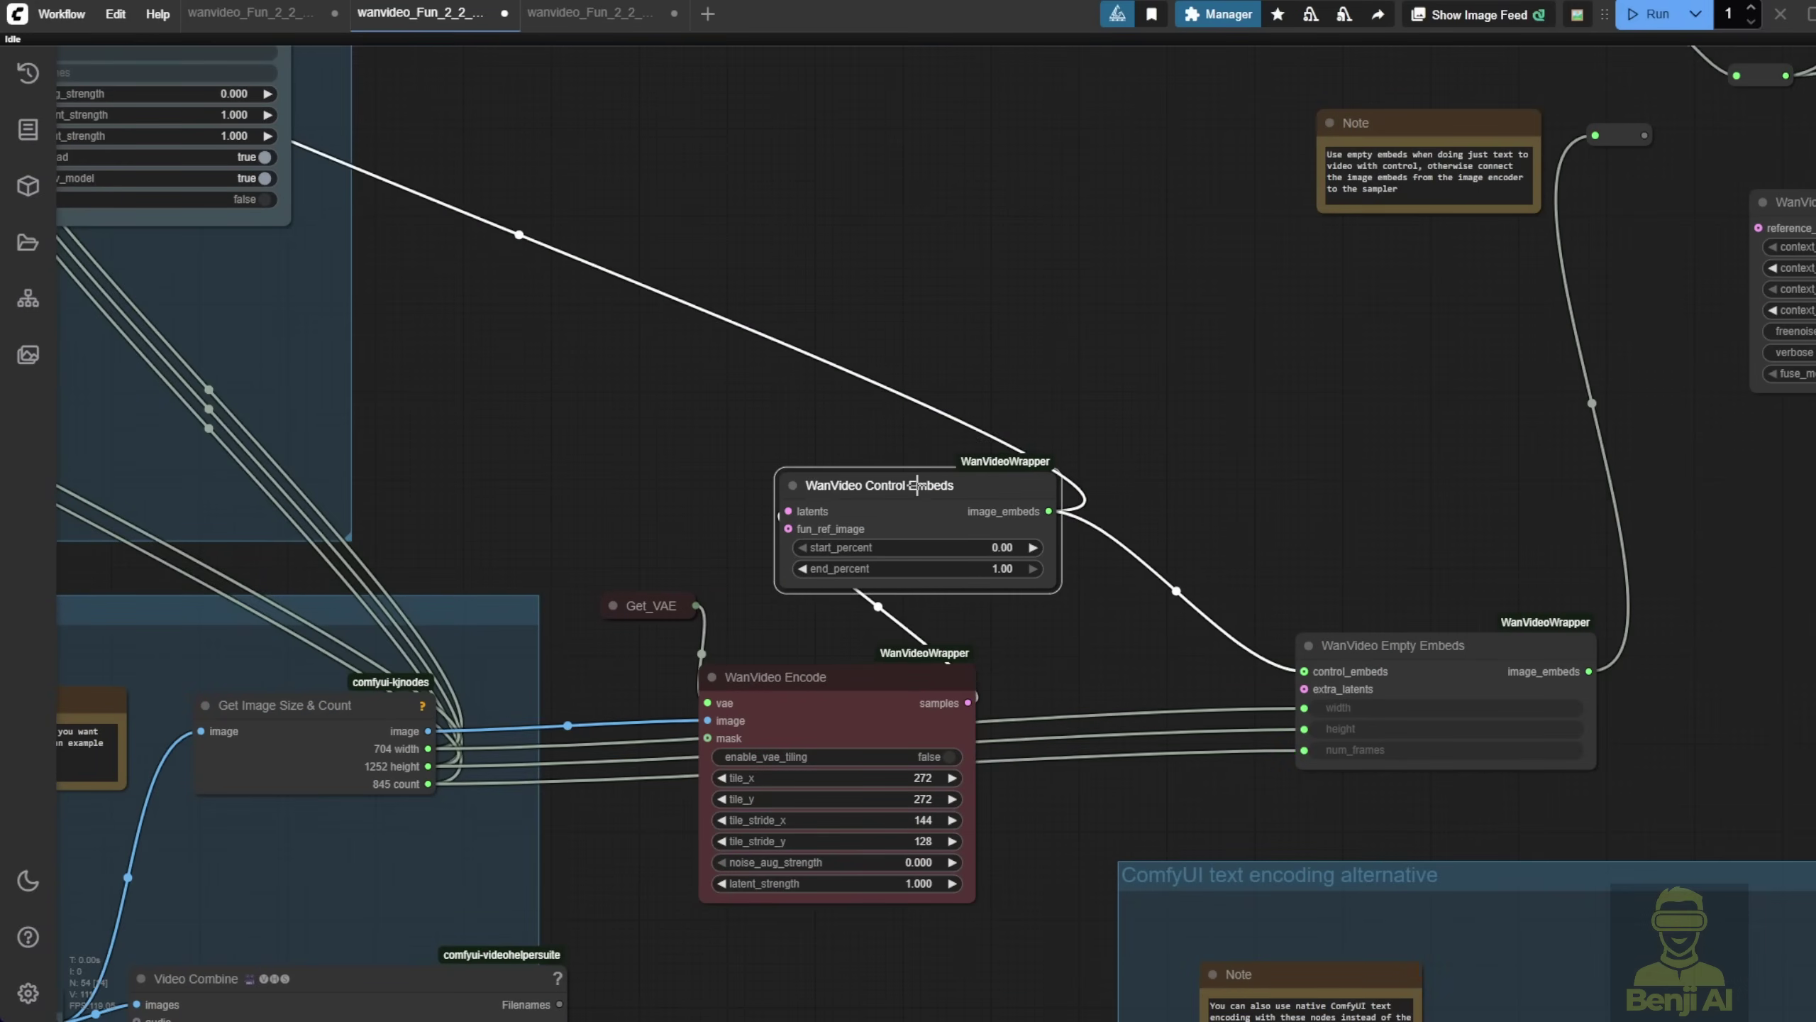
scroll(847, 511, "up", 4)
scroll(850, 512, "up", 2)
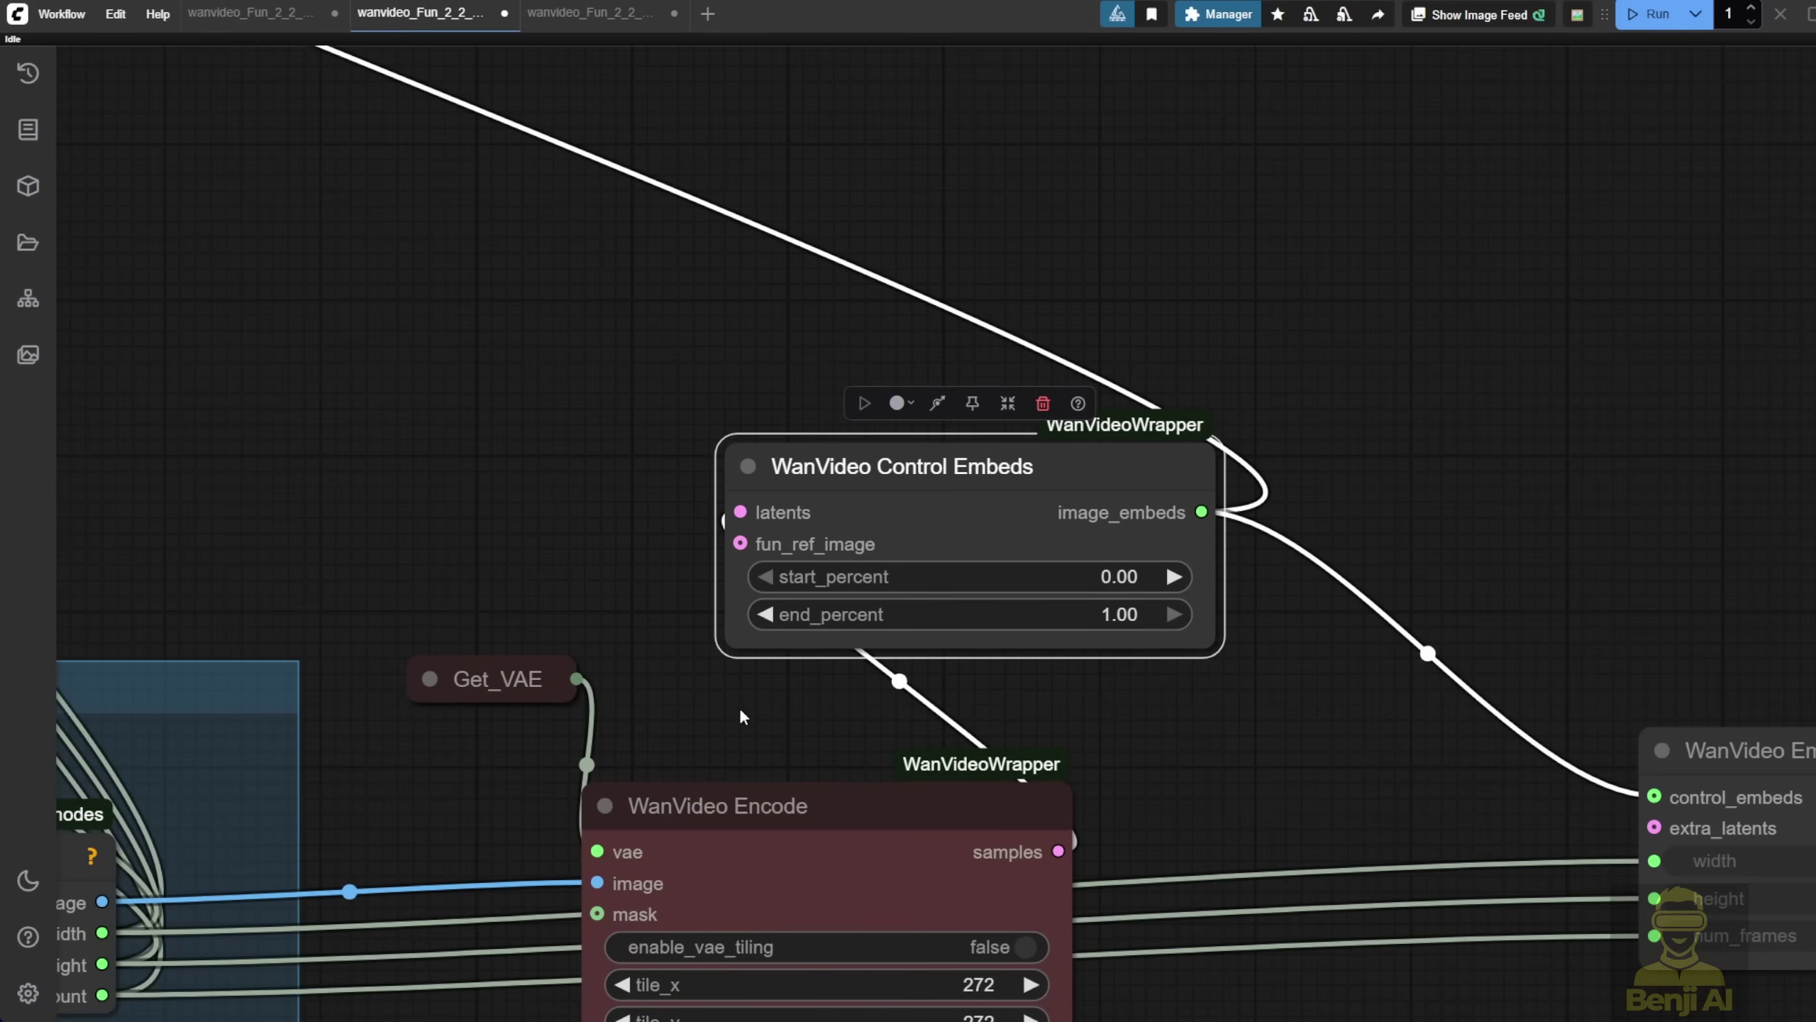
scroll(1182, 424, "down", 3)
left_click_drag(742, 713, 1185, 391)
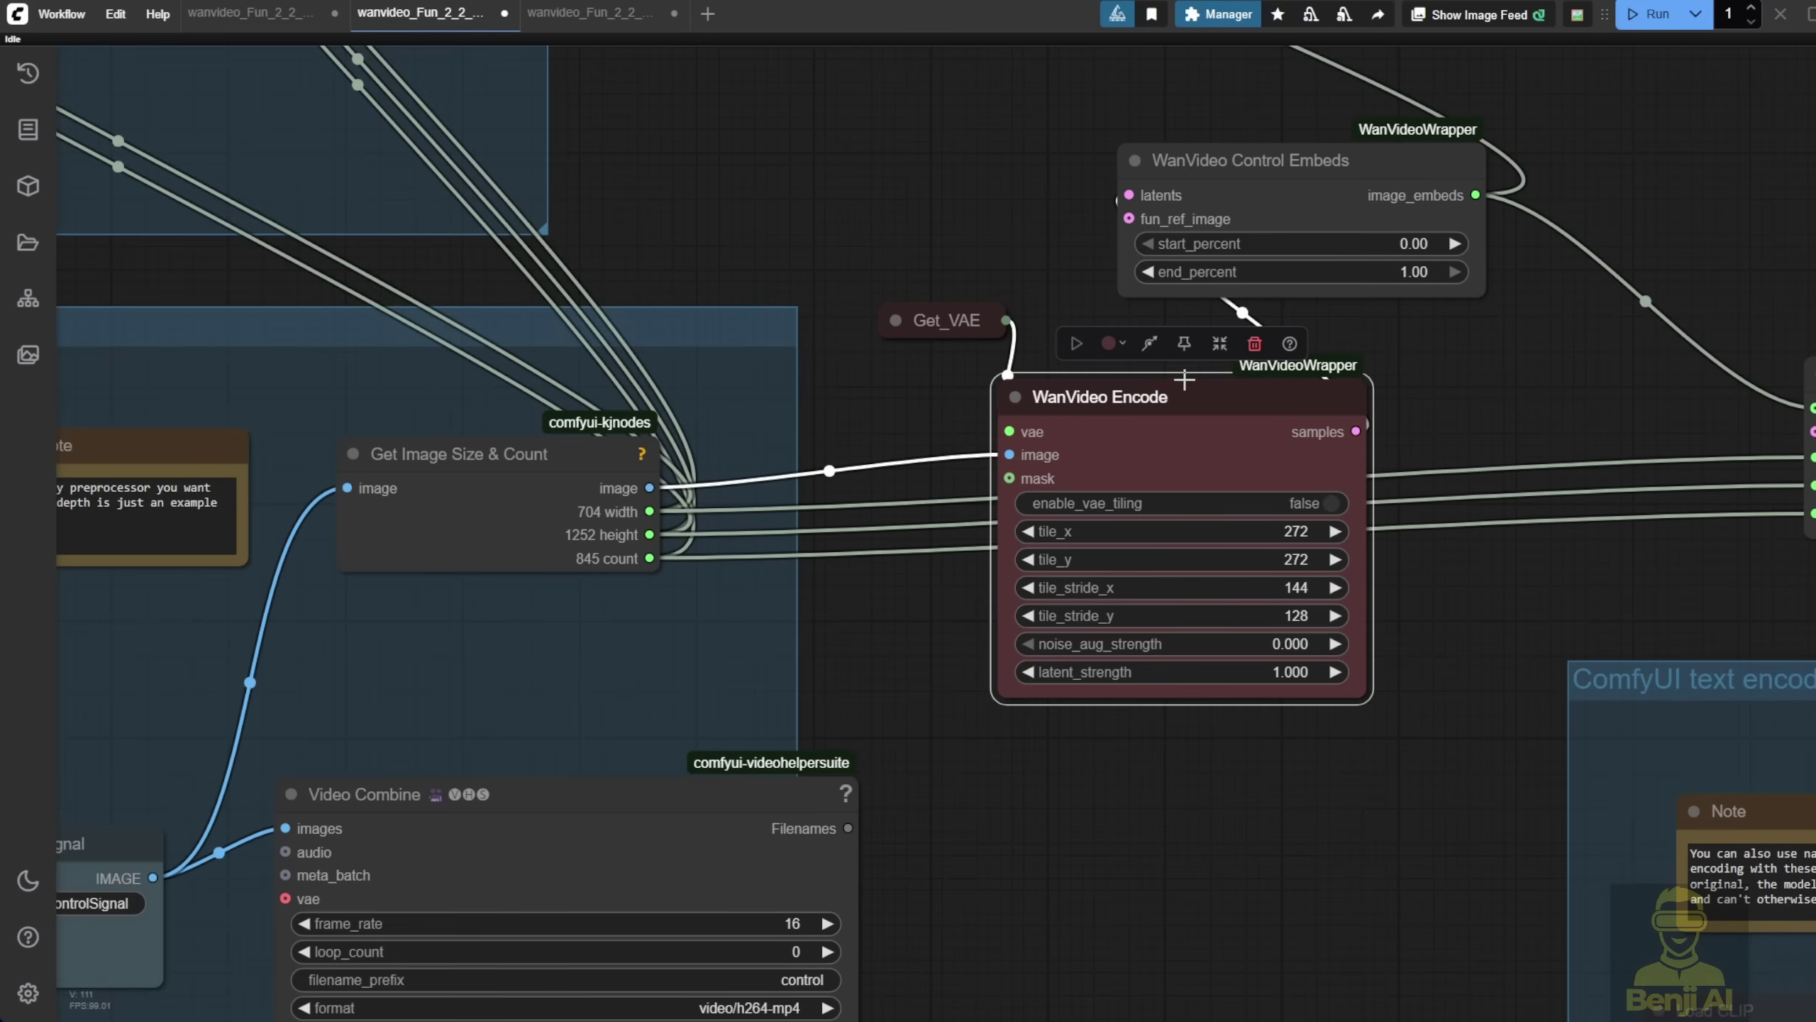
scroll(1108, 382, "down", 3)
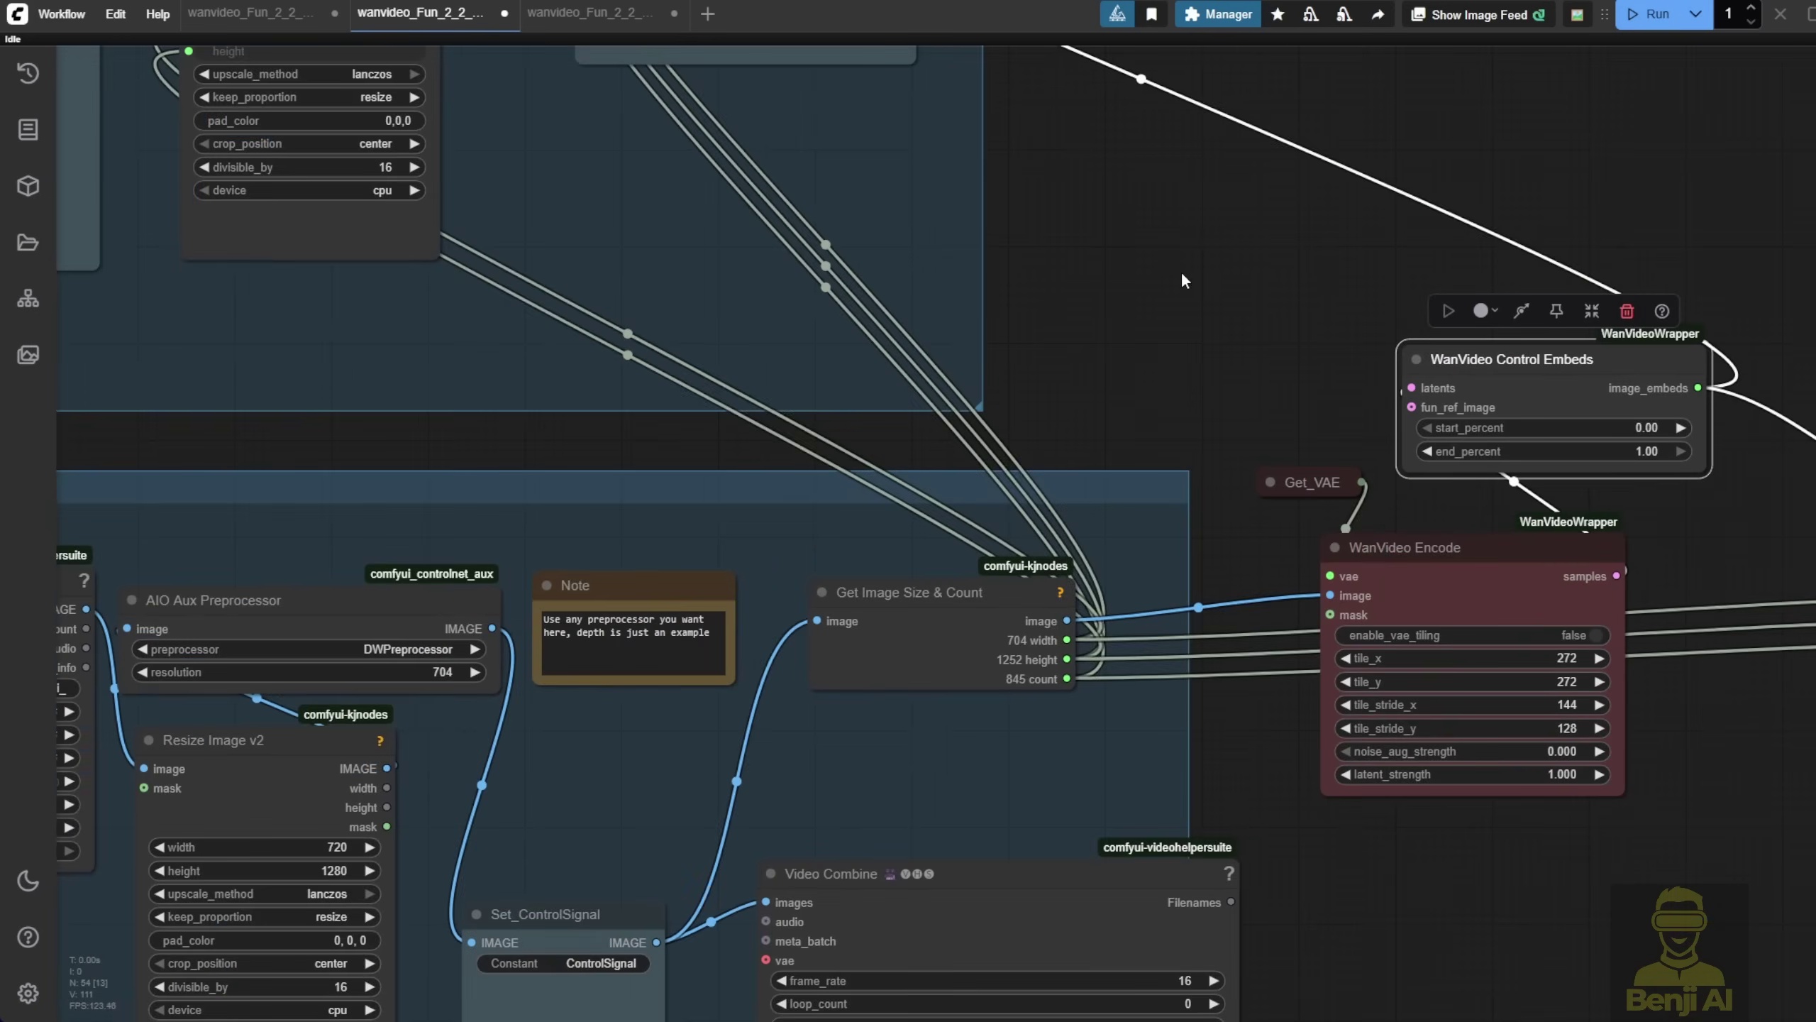
left_click_drag(1180, 269, 1306, 816)
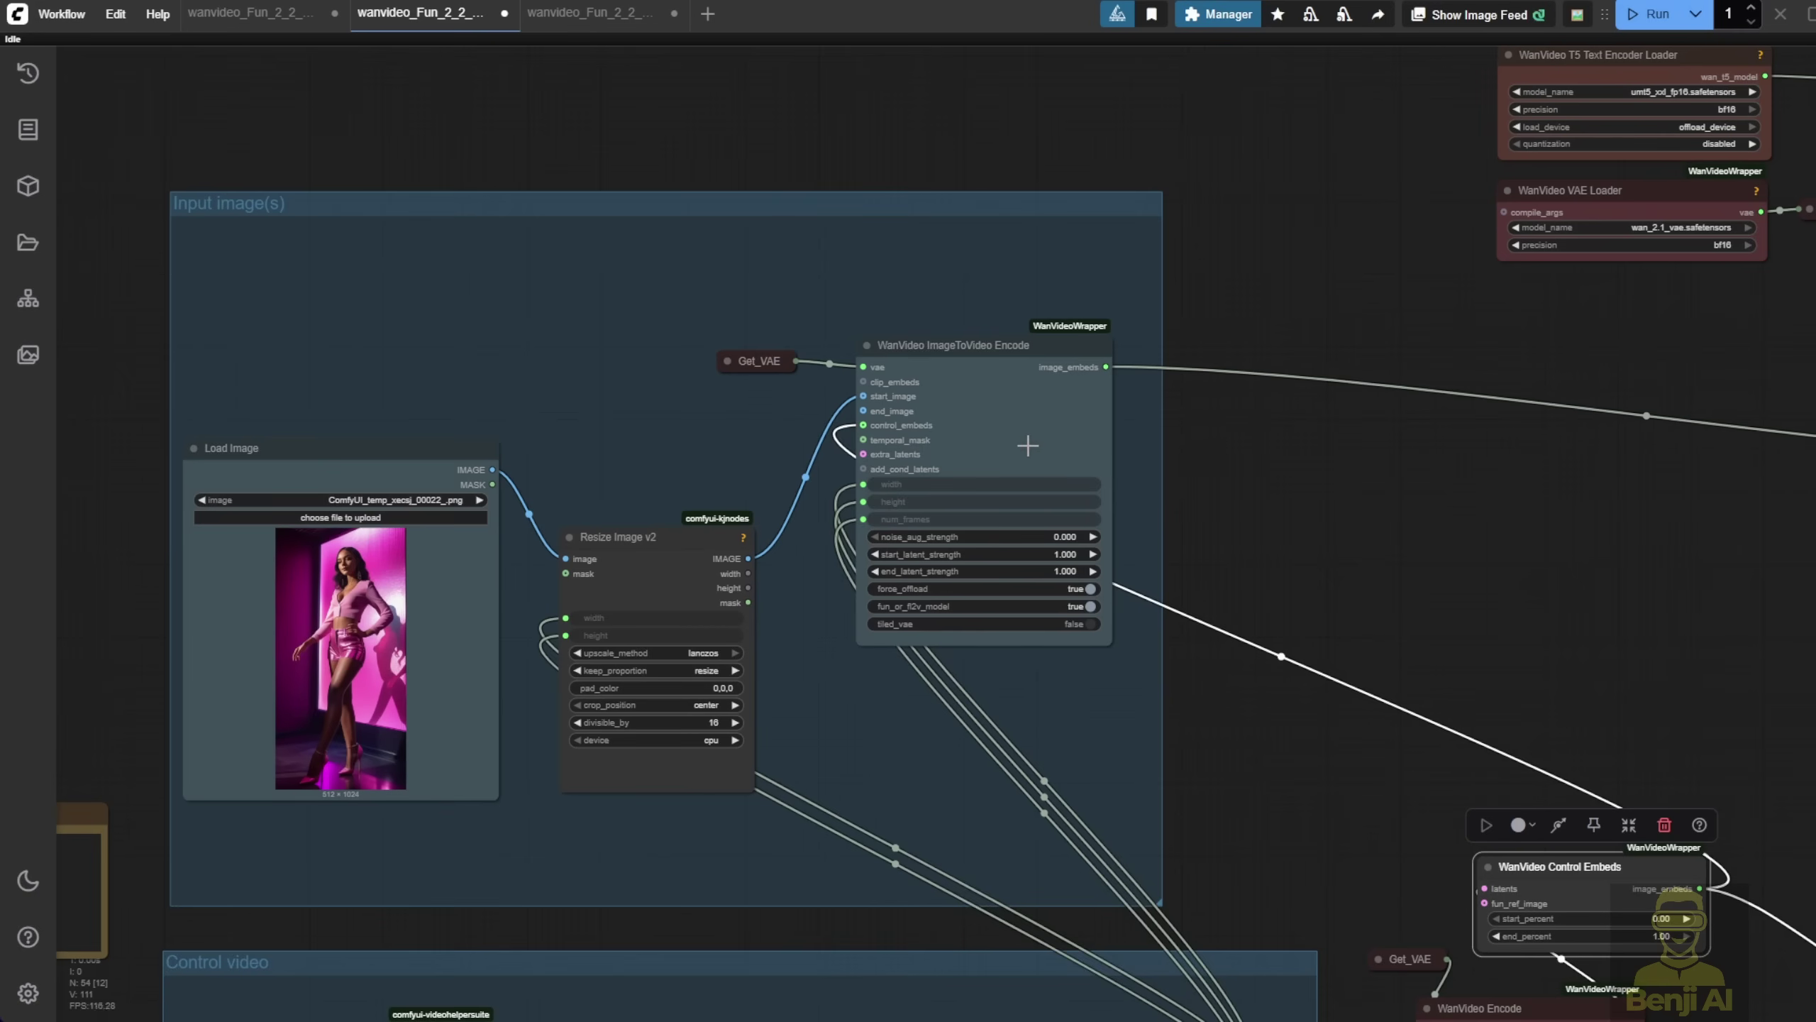
Move Resize Image v2 up and place WanVideo Control Embeds just clear of the Encode node
left_click_drag(671, 534, 697, 437)
scroll(390, 555, "up", 3)
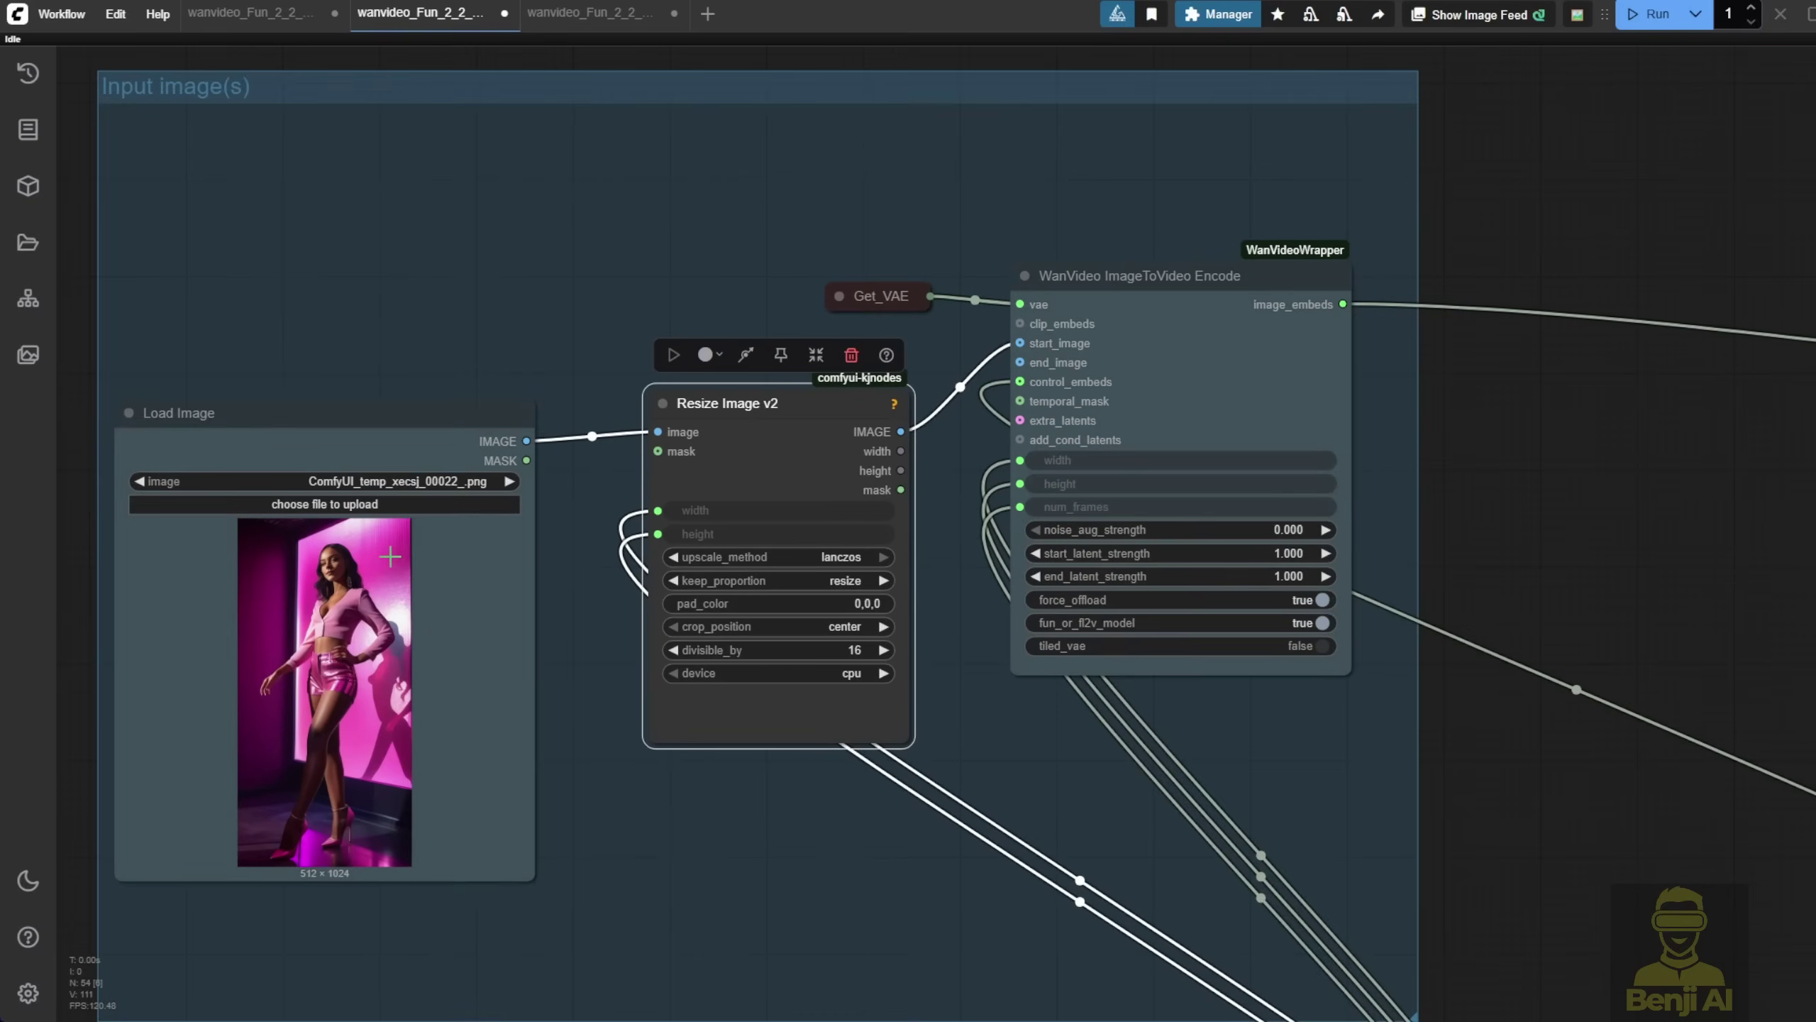
scroll(389, 555, "down", 2)
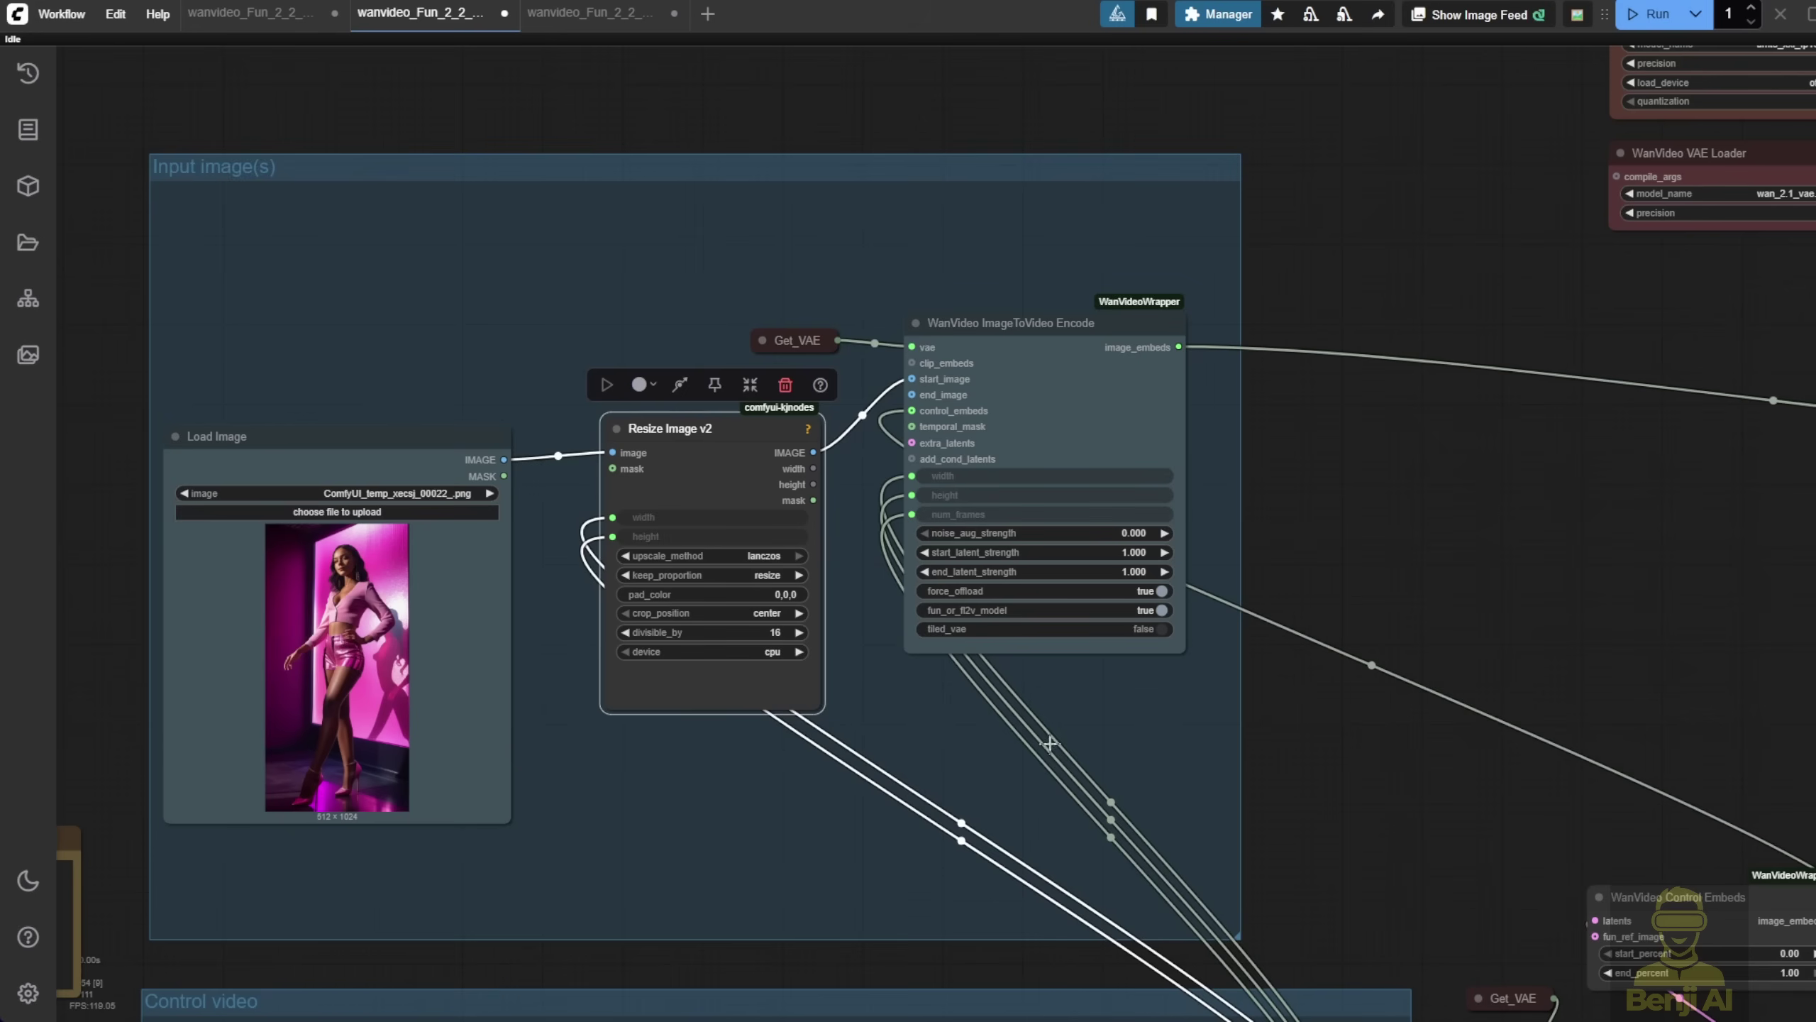
scroll(1487, 622, "right", 3)
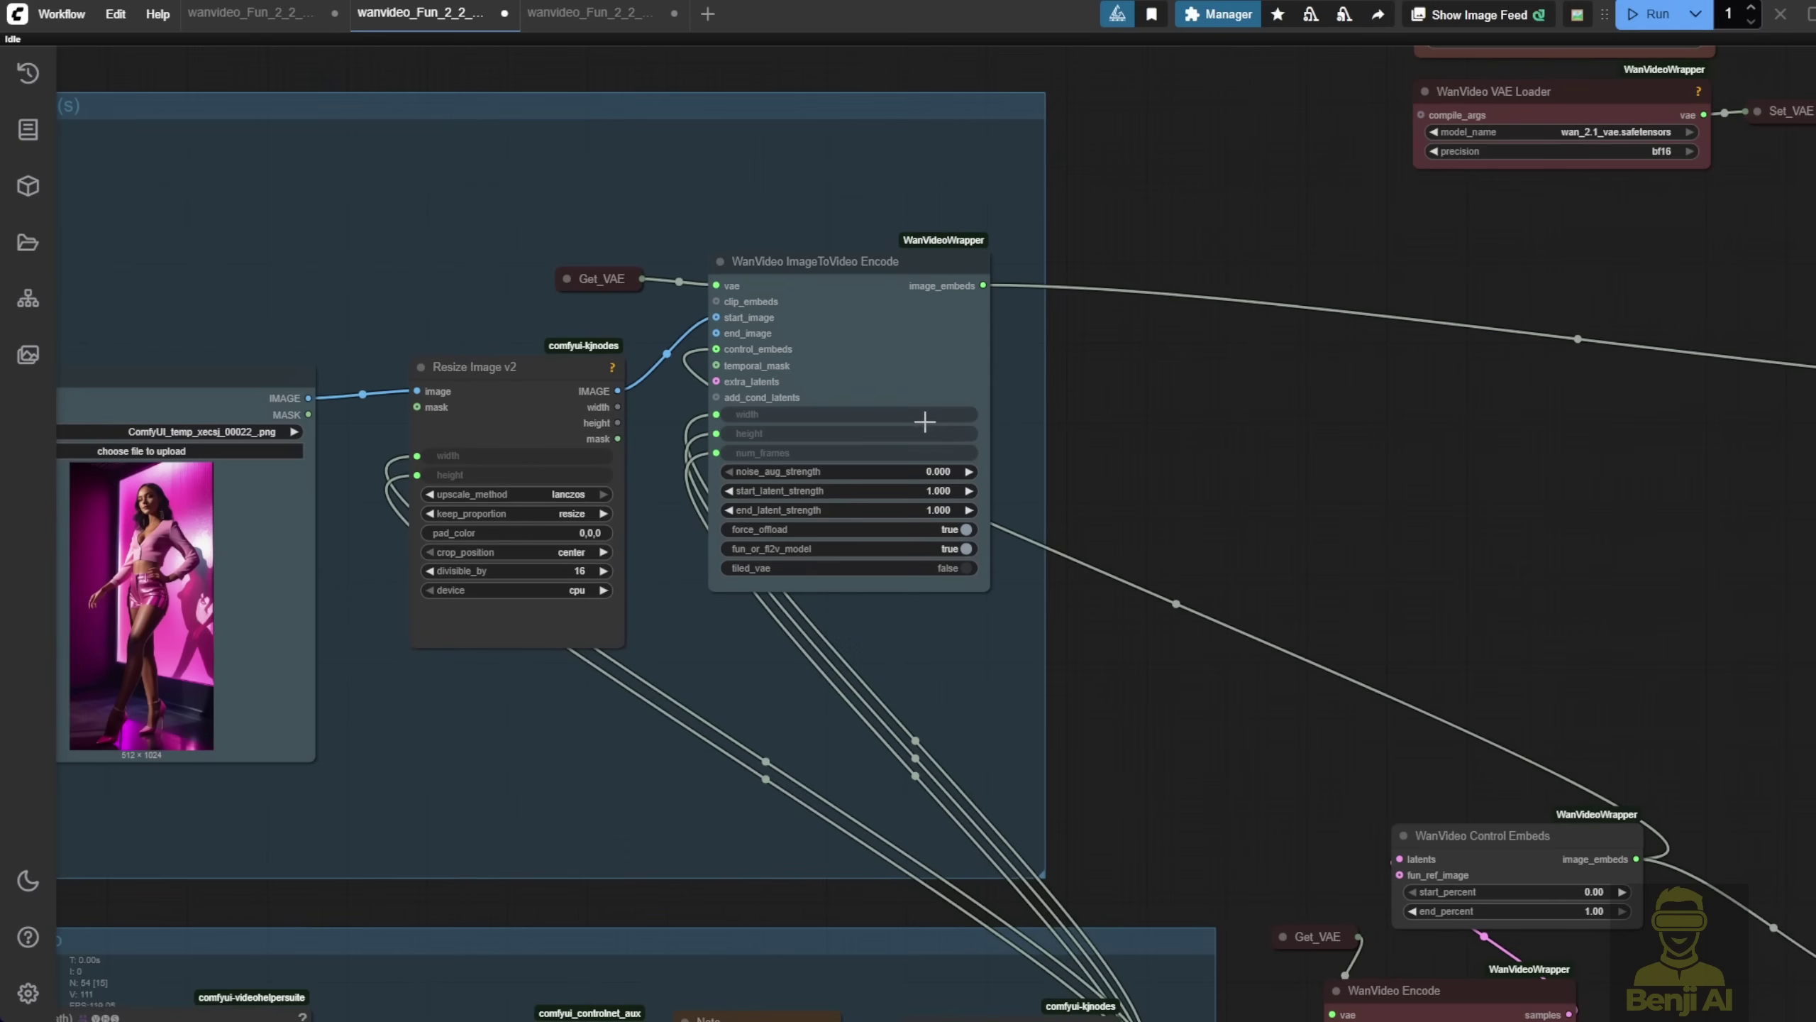
left_click_drag(1587, 818, 438, 107)
scroll(743, 472, "up", 8)
scroll(1333, 234, "up", 3)
left_click_drag(1334, 234, 1413, 237)
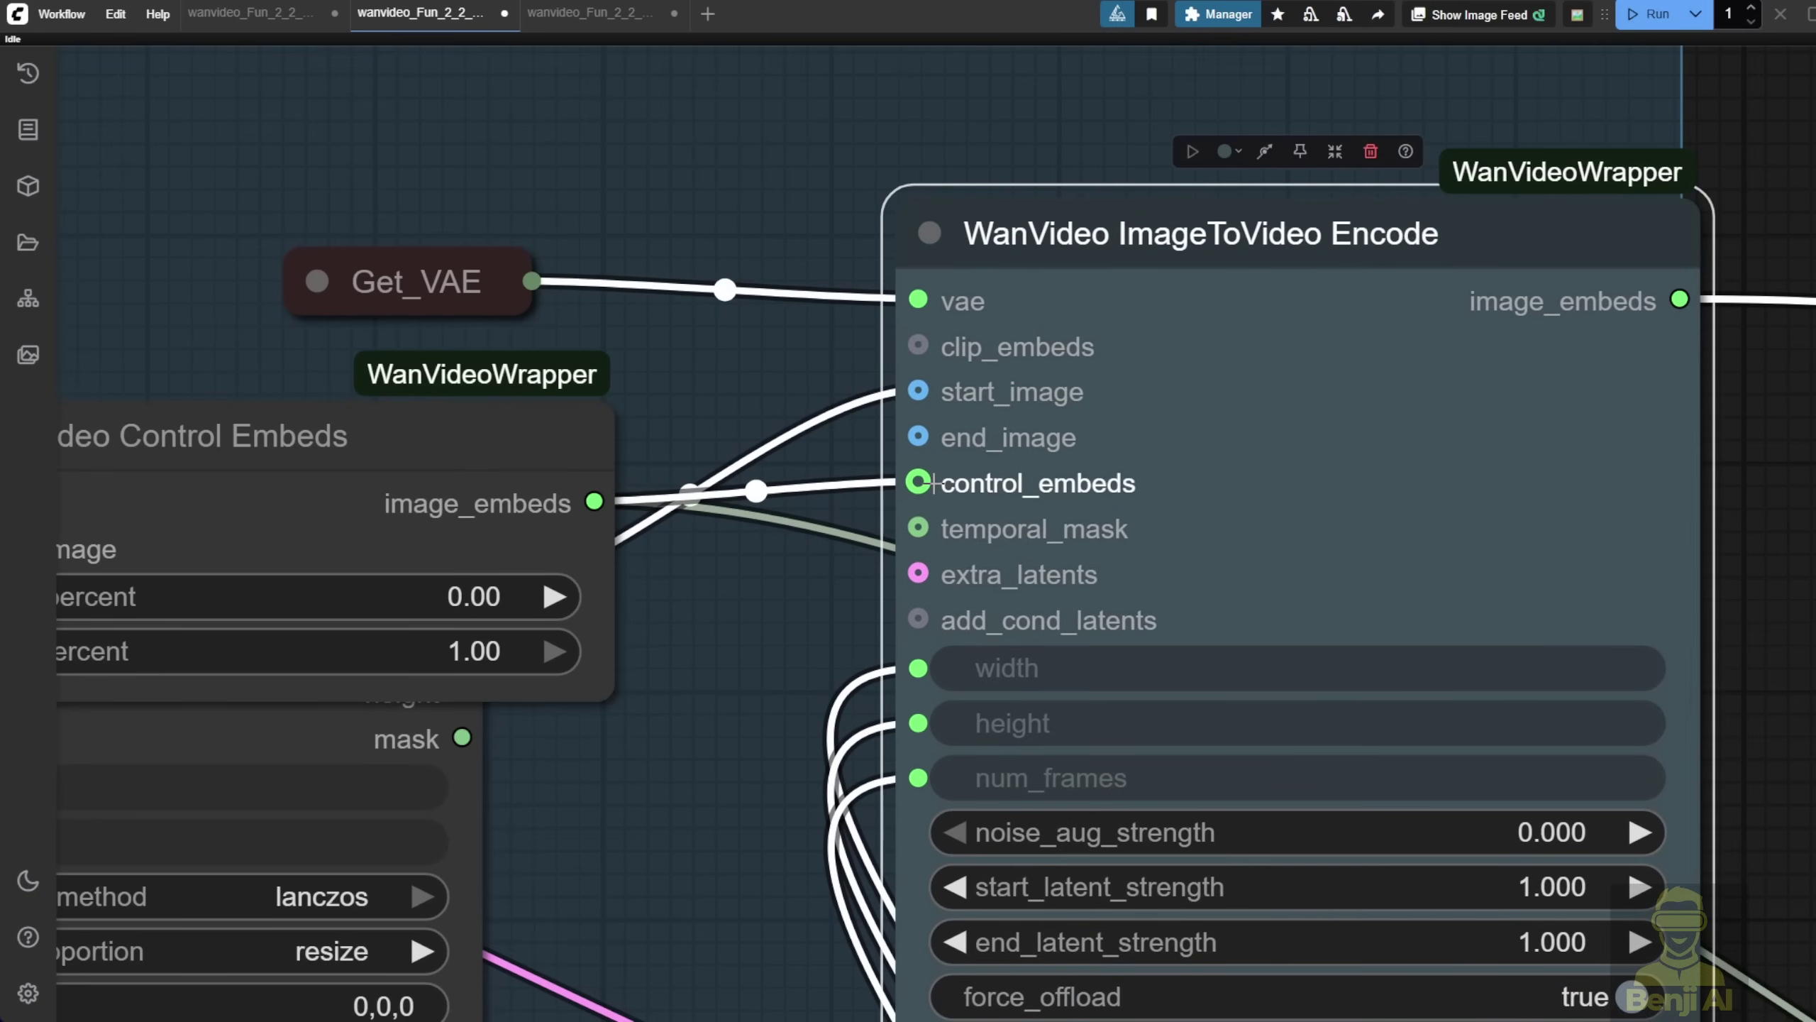
Wire Control Embeds' image_embeds output into the Encode node's control_embeds input
left_click_drag(1009, 492, 918, 483)
scroll(811, 665, "down", 3)
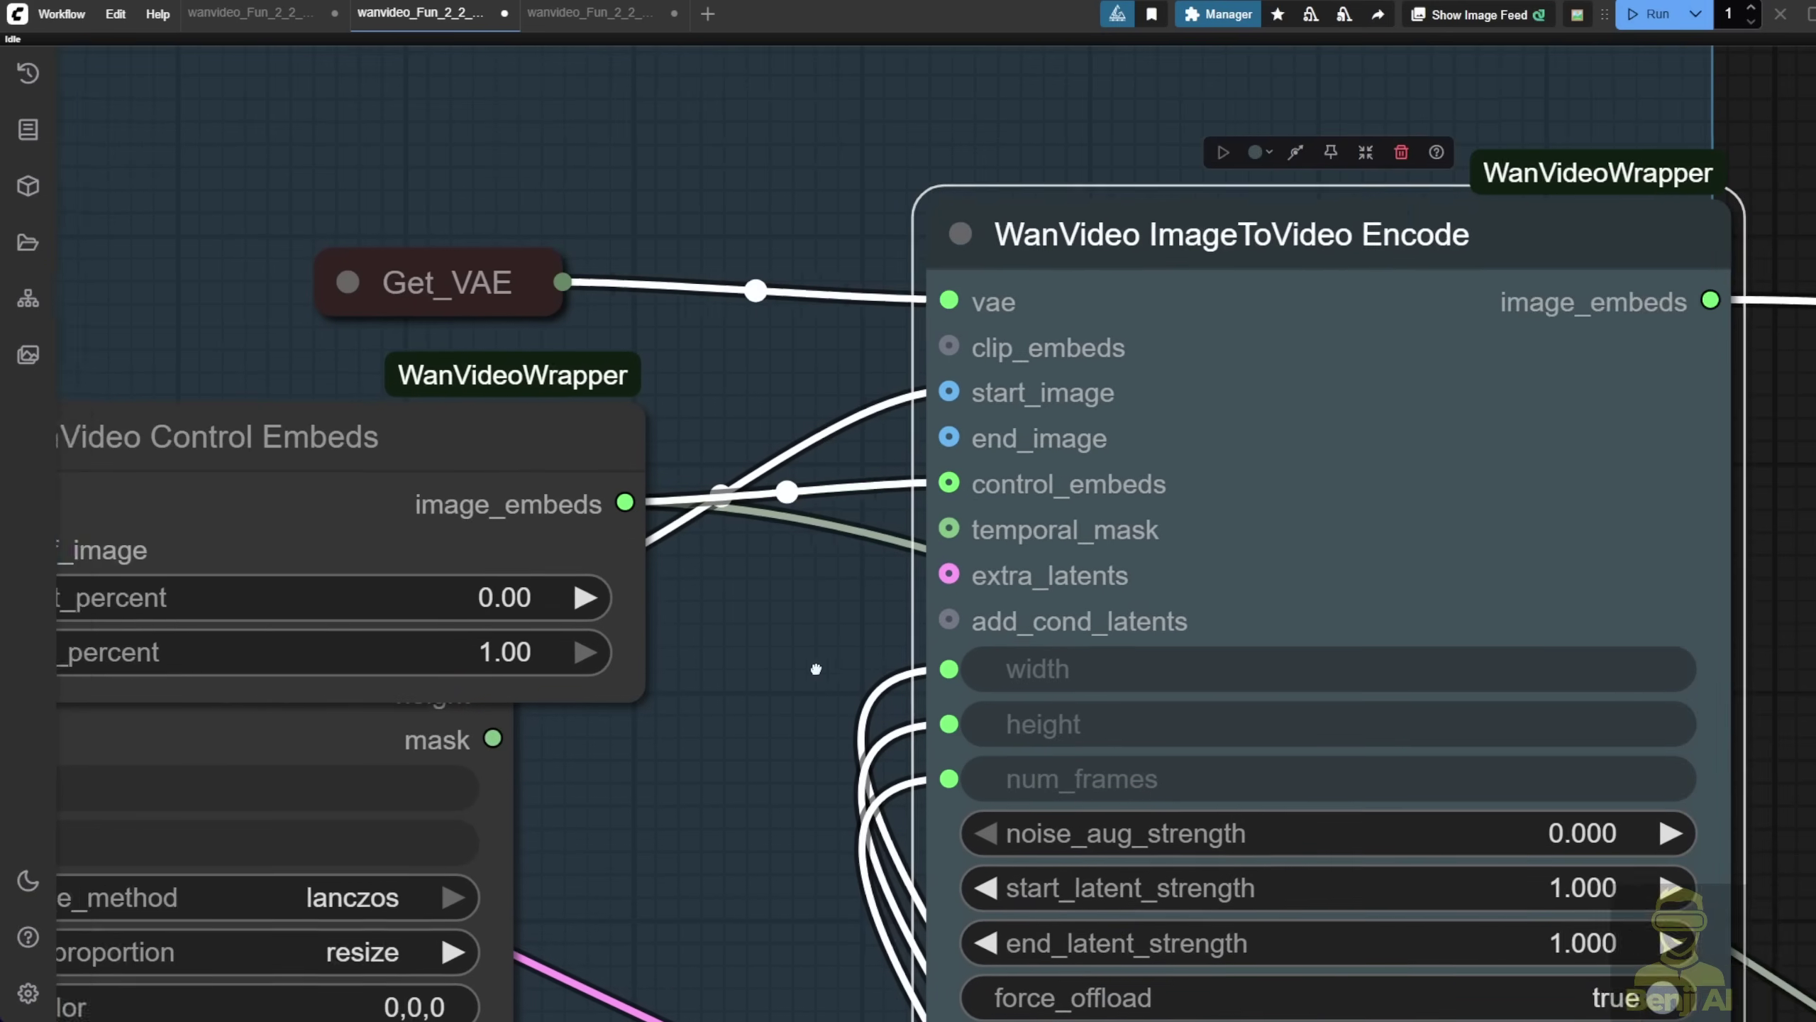
left_click(665, 429)
Pan and zoom past the WanVideo Sampler to the Model Loader and Block Swap nodes to check the high-noise model
scroll(887, 647, "down", 5)
left_click_drag(886, 646, 610, 666)
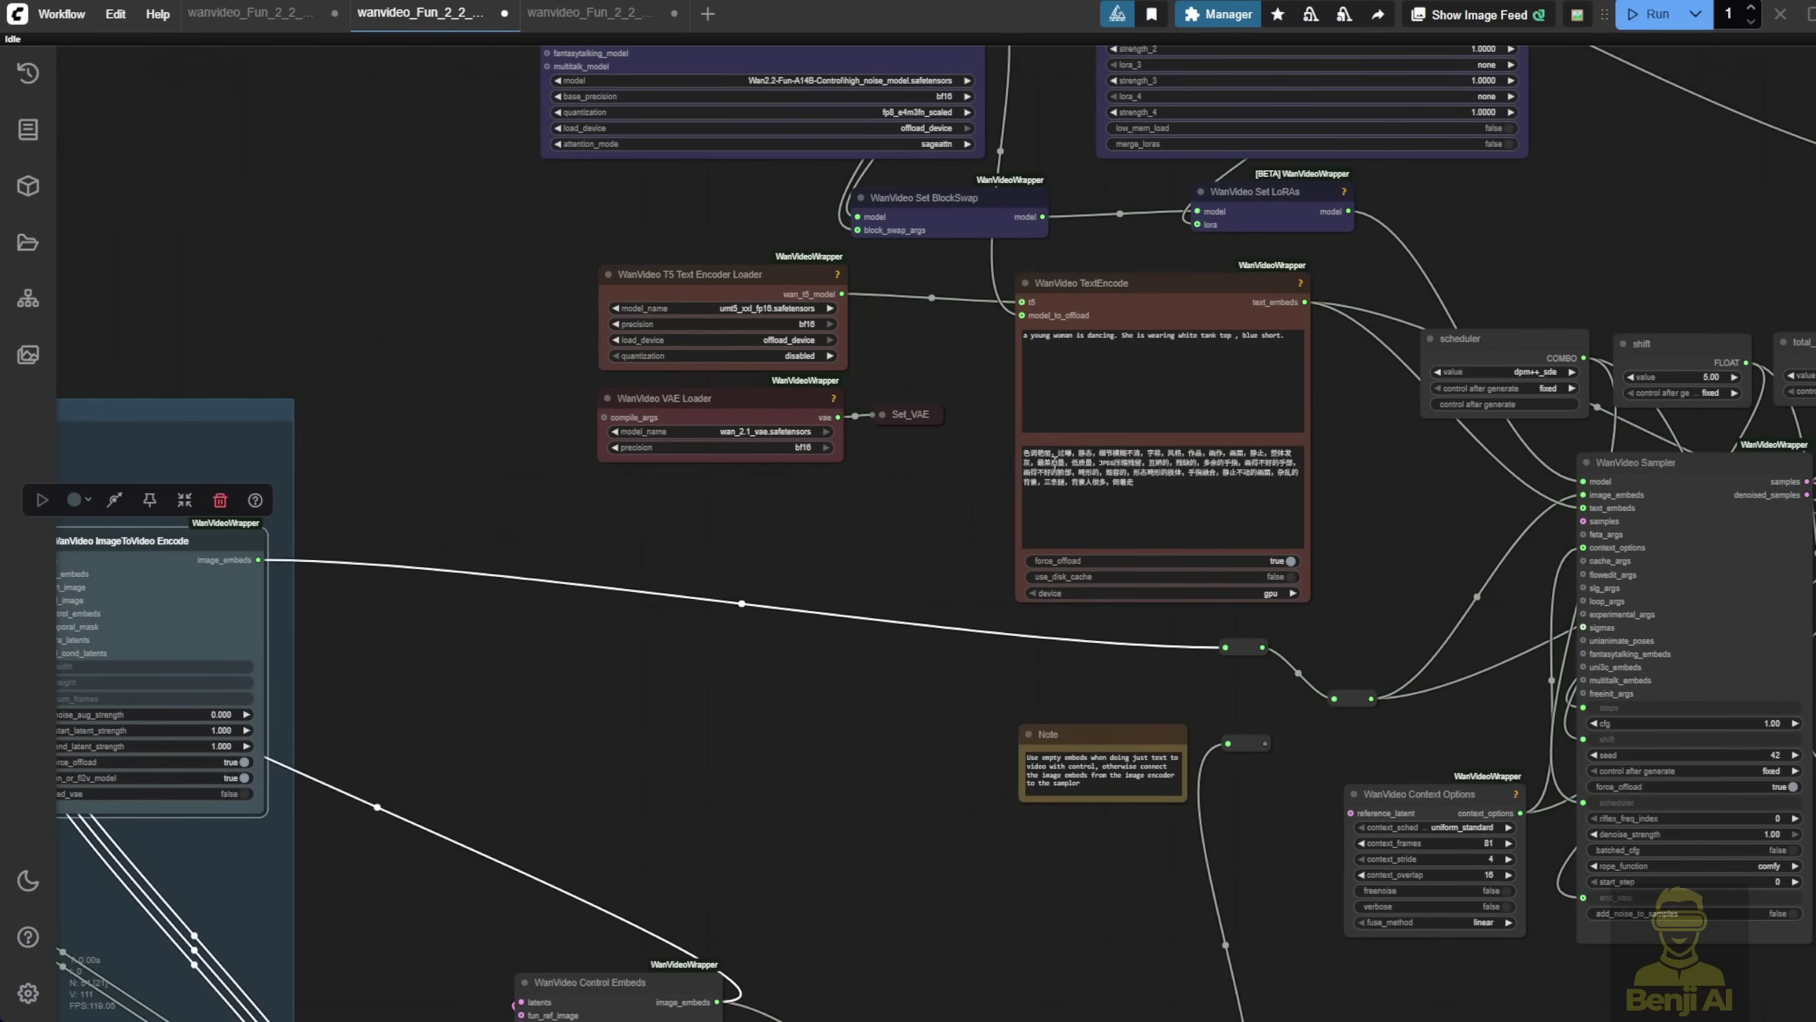
left_click_drag(941, 487, 986, 920)
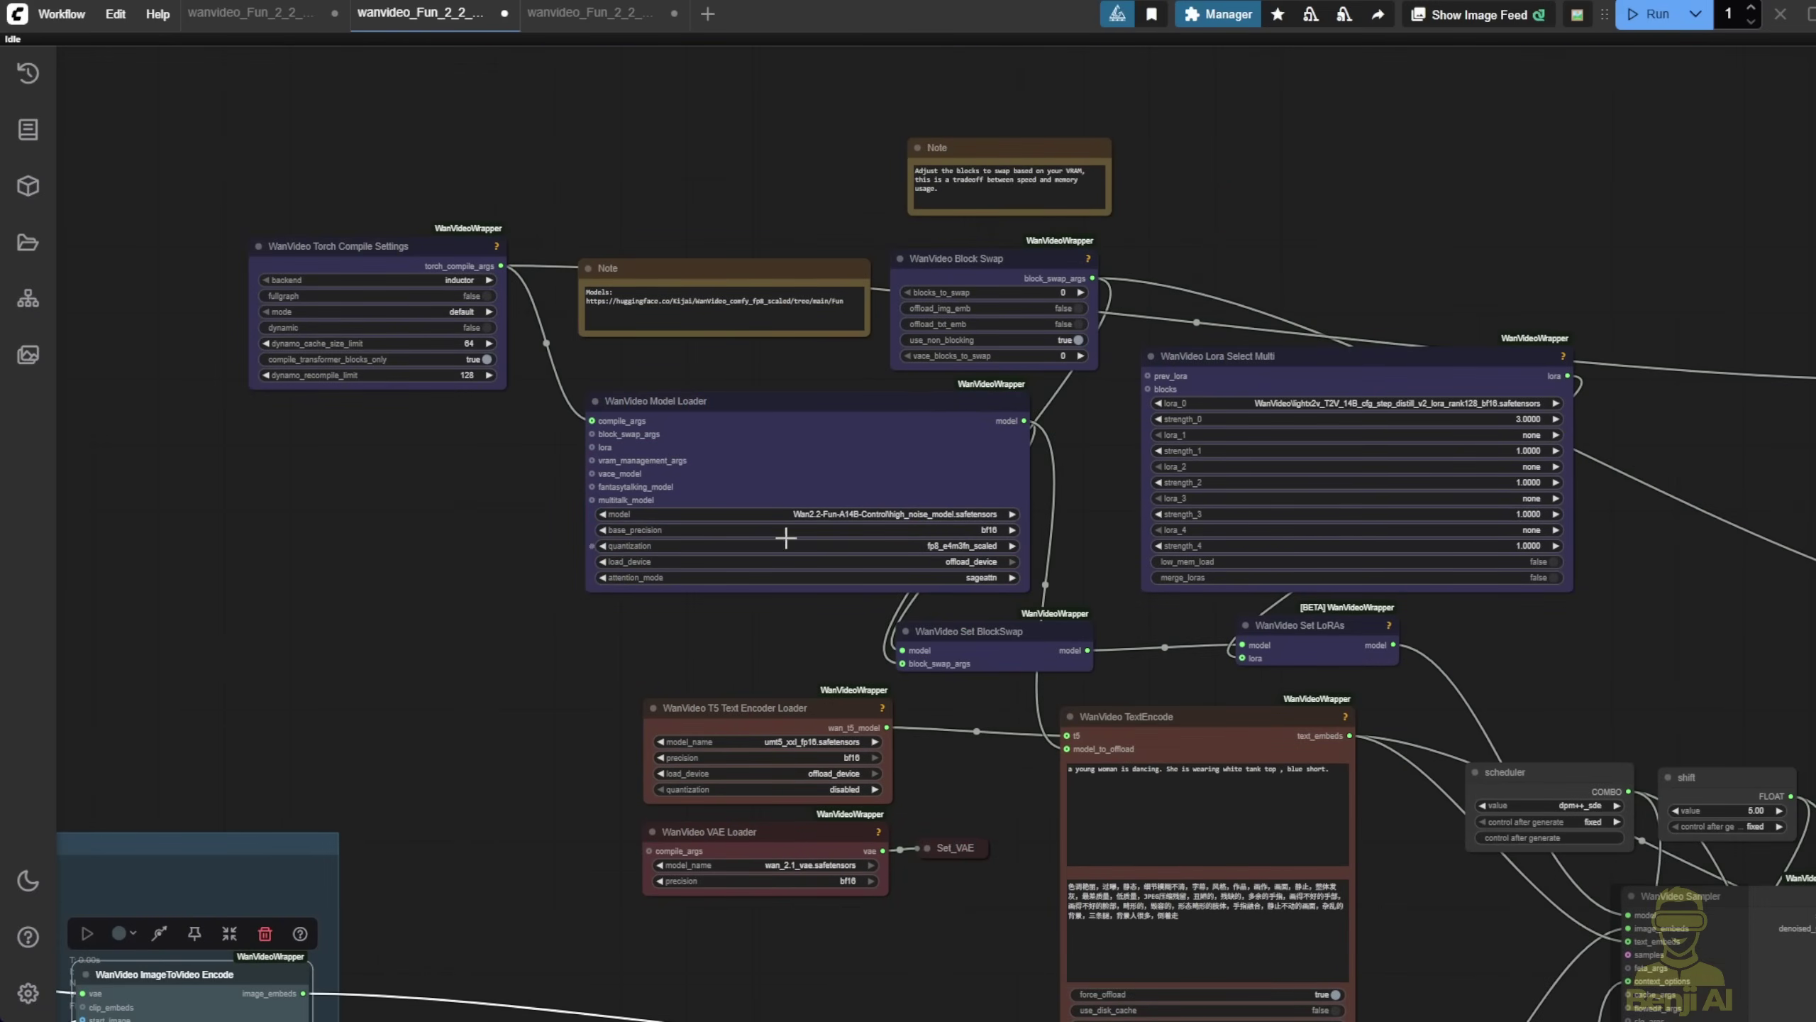
scroll(852, 428, "up", 5)
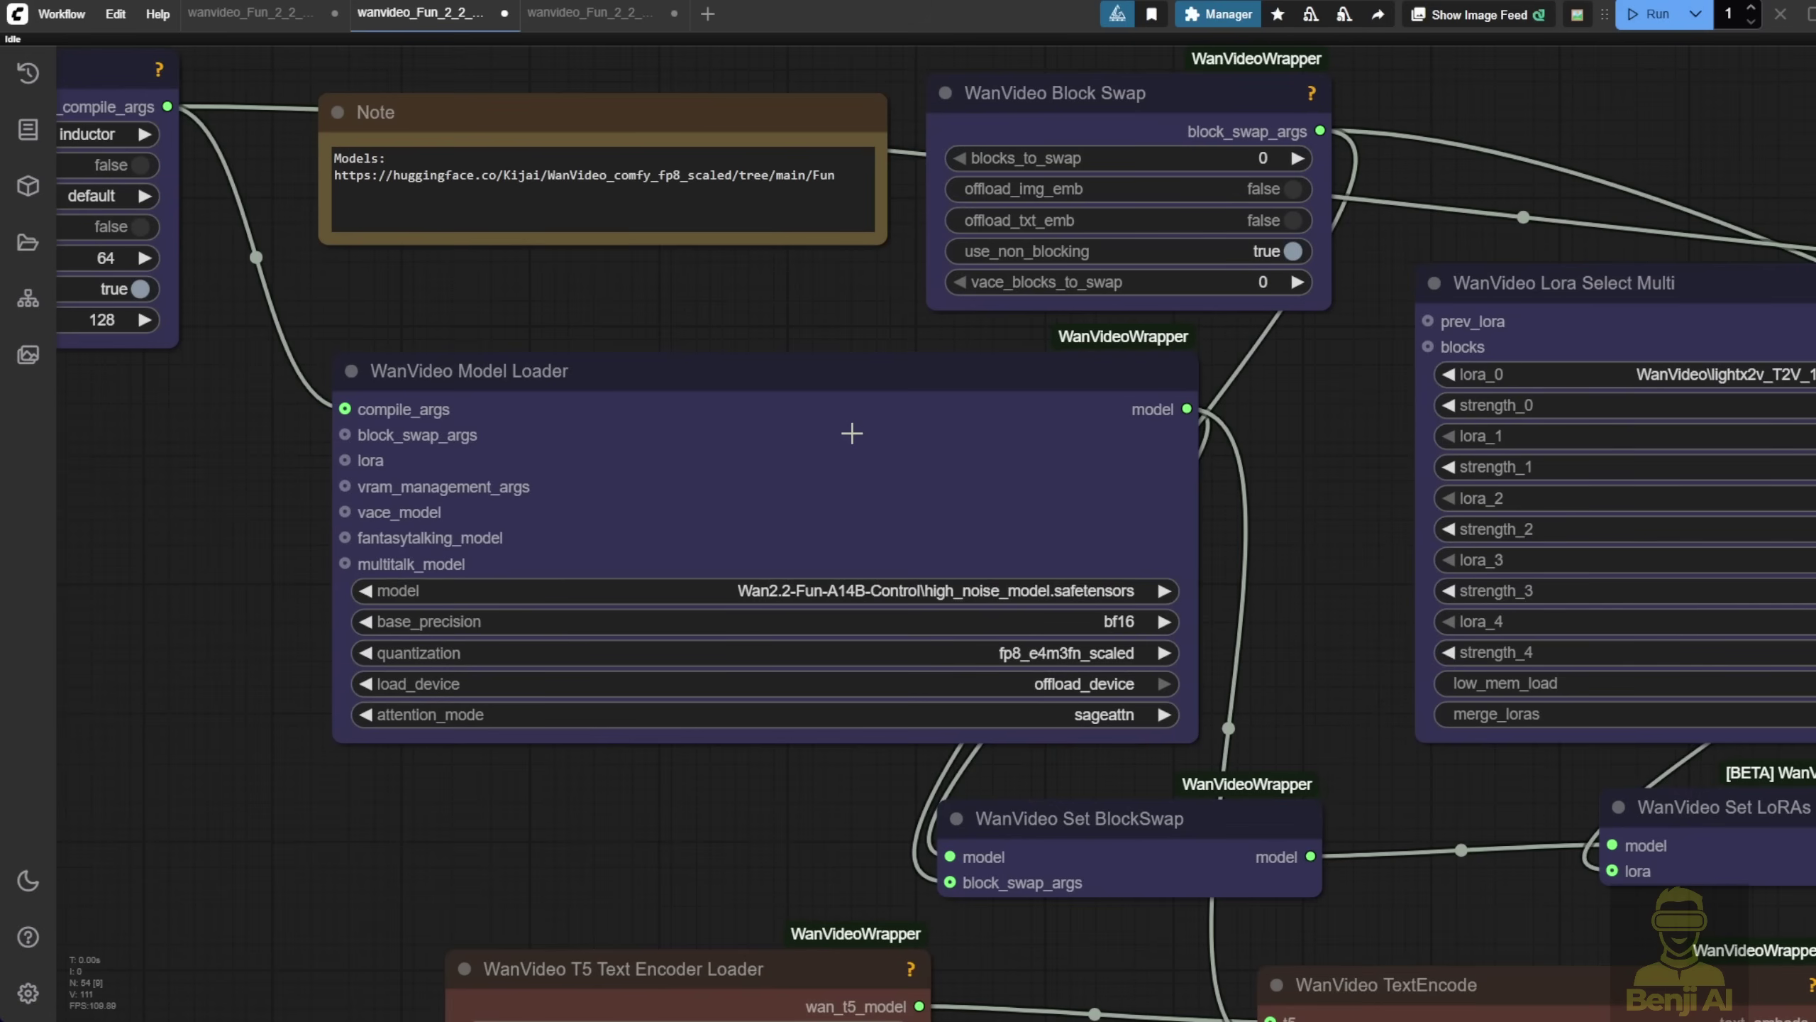
scroll(1236, 594, "down", 2)
scroll(1236, 594, "up", 2)
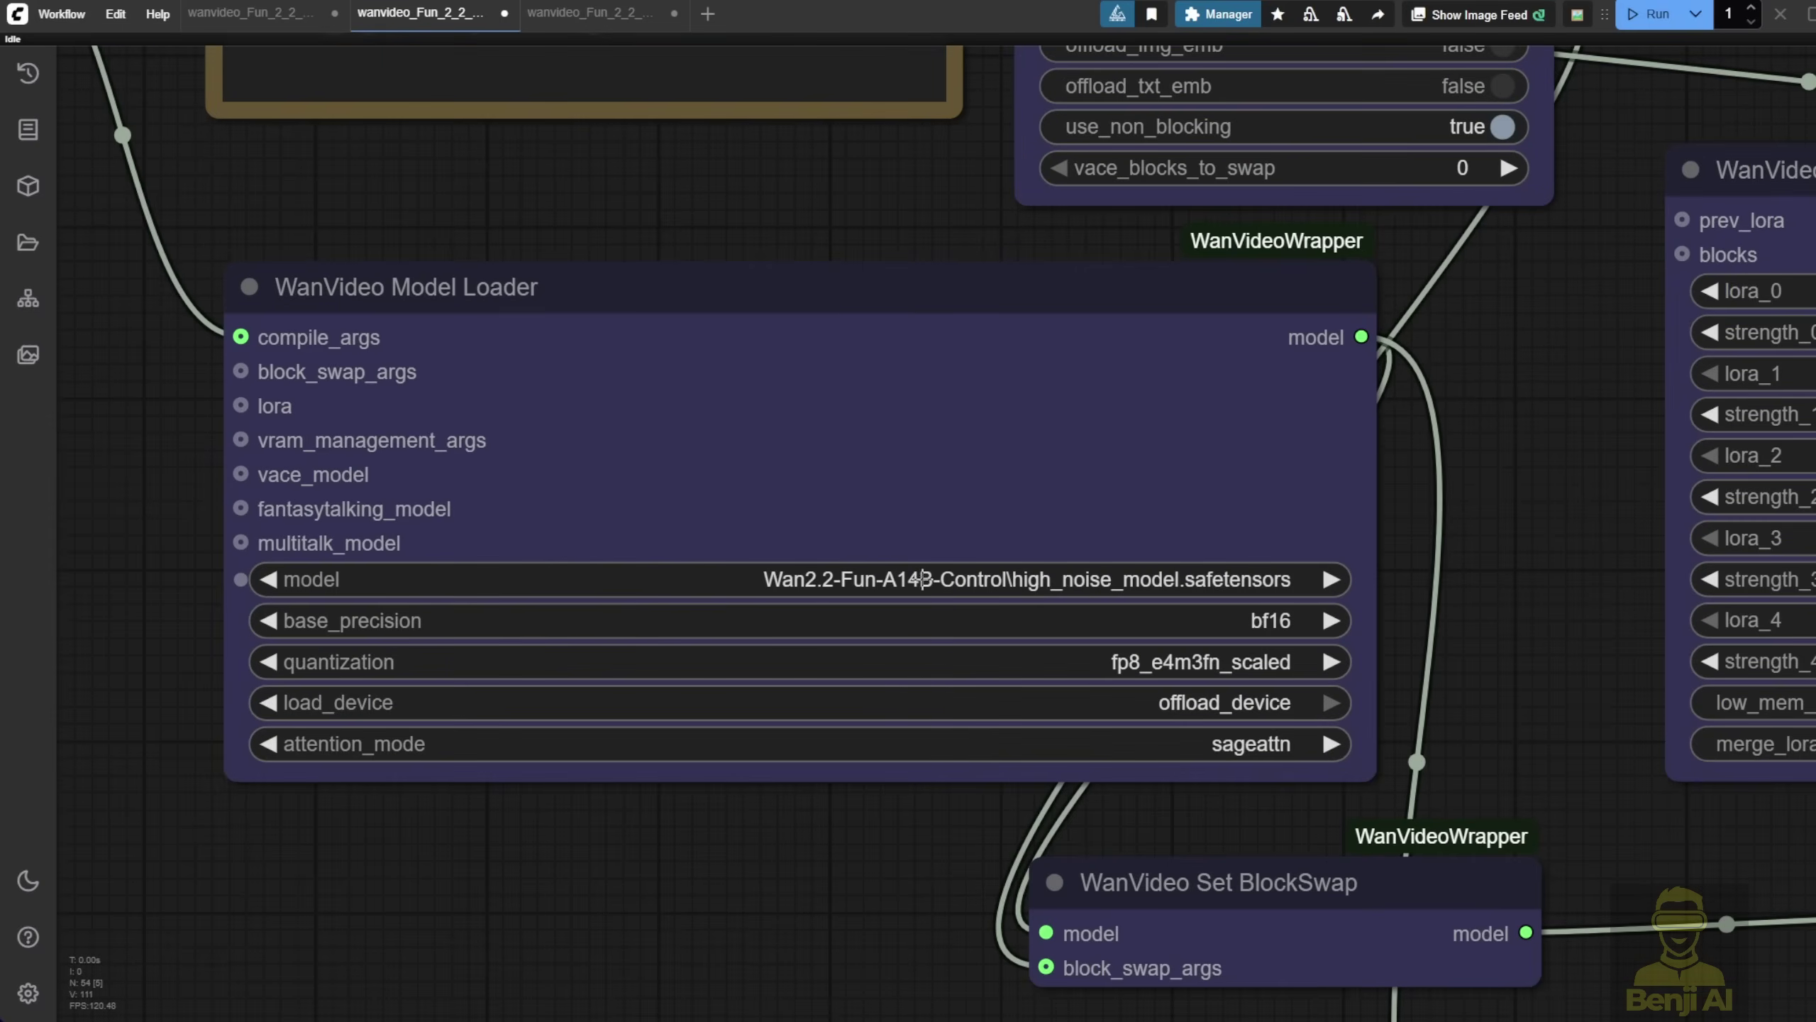
scroll(1144, 537, "down", 3)
scroll(1126, 505, "up", 2)
scroll(1126, 505, "up", 1)
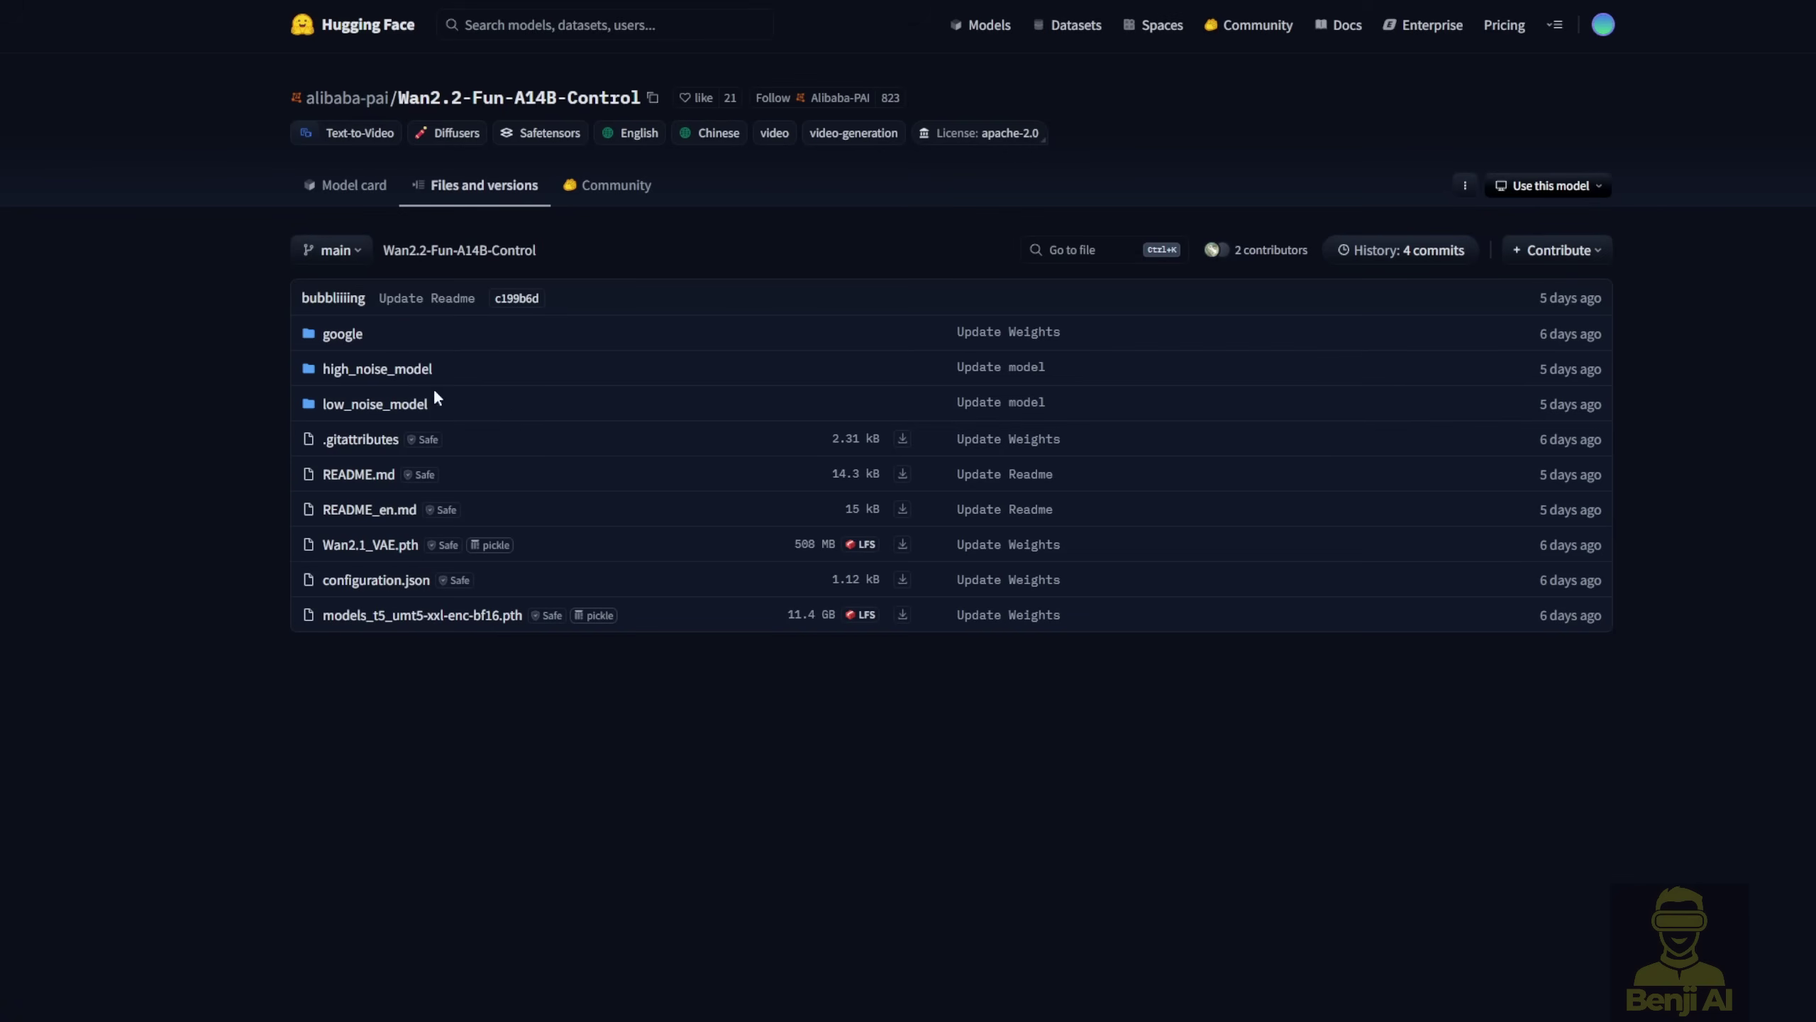
Inspect the 28.6 GB file in high_noise_model, then return to the repository's top-level file list
left_click(794, 379)
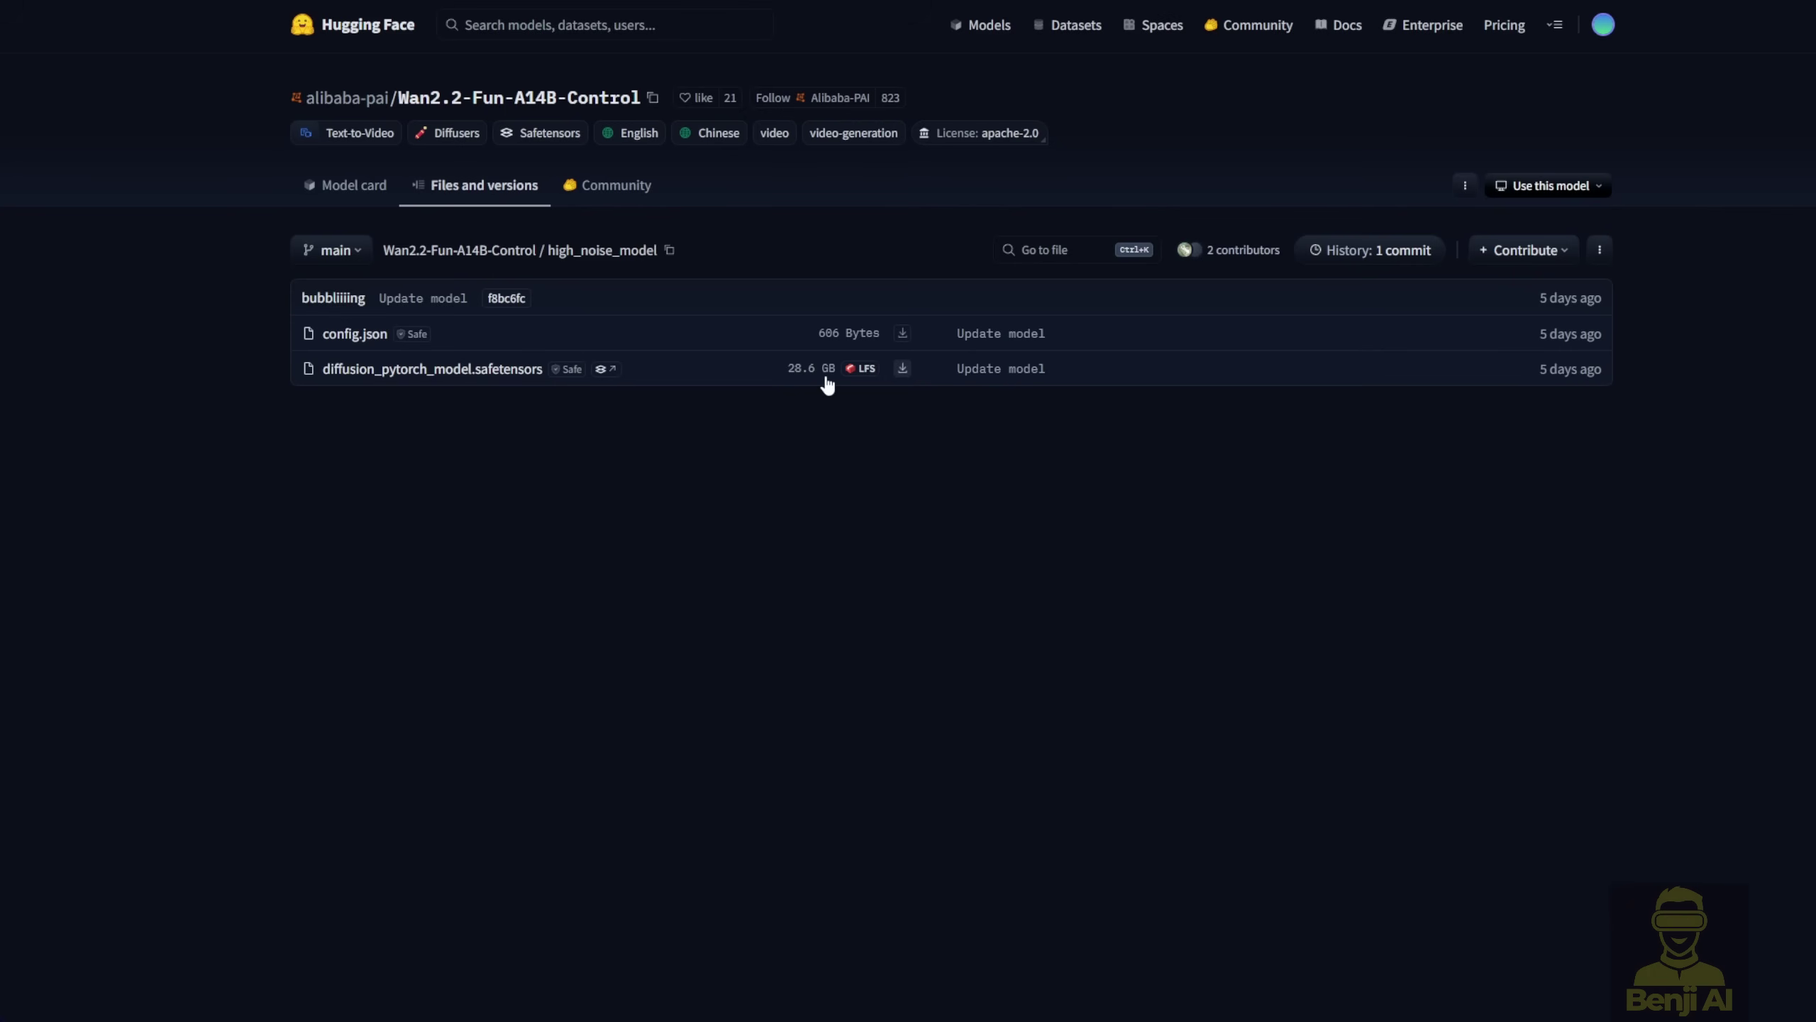
left_click(435, 252)
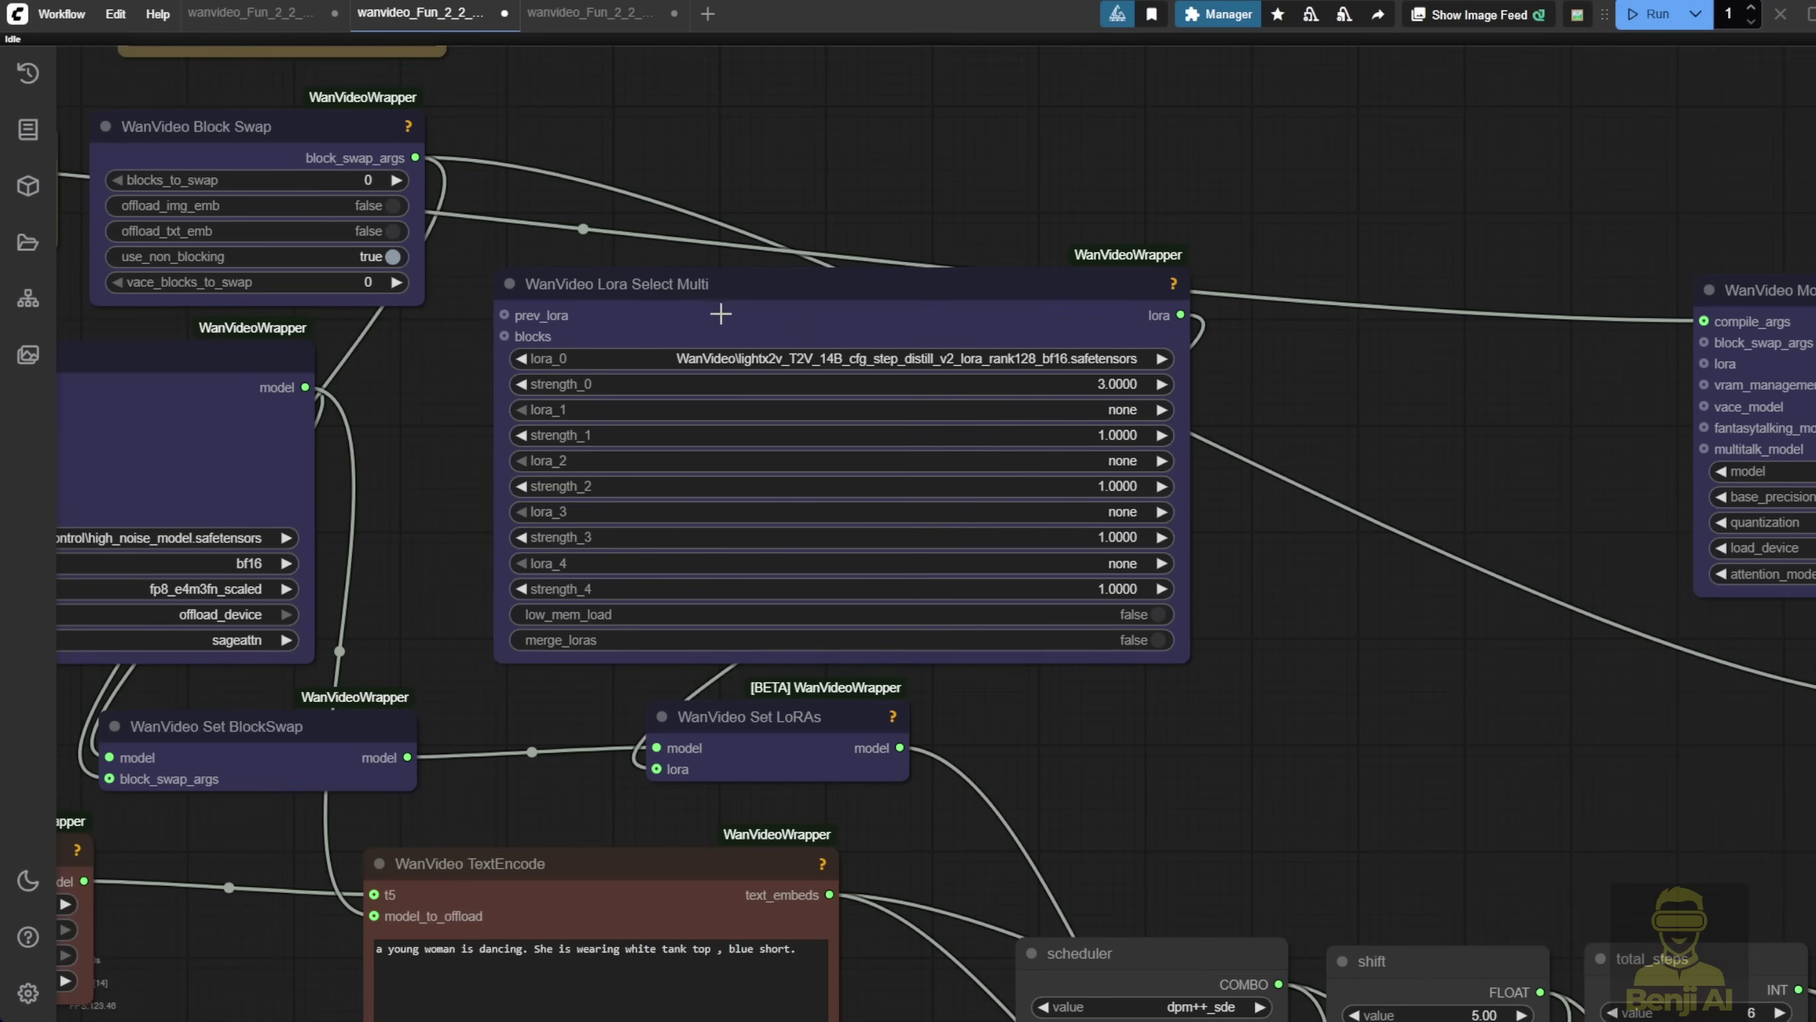
left_click(719, 314)
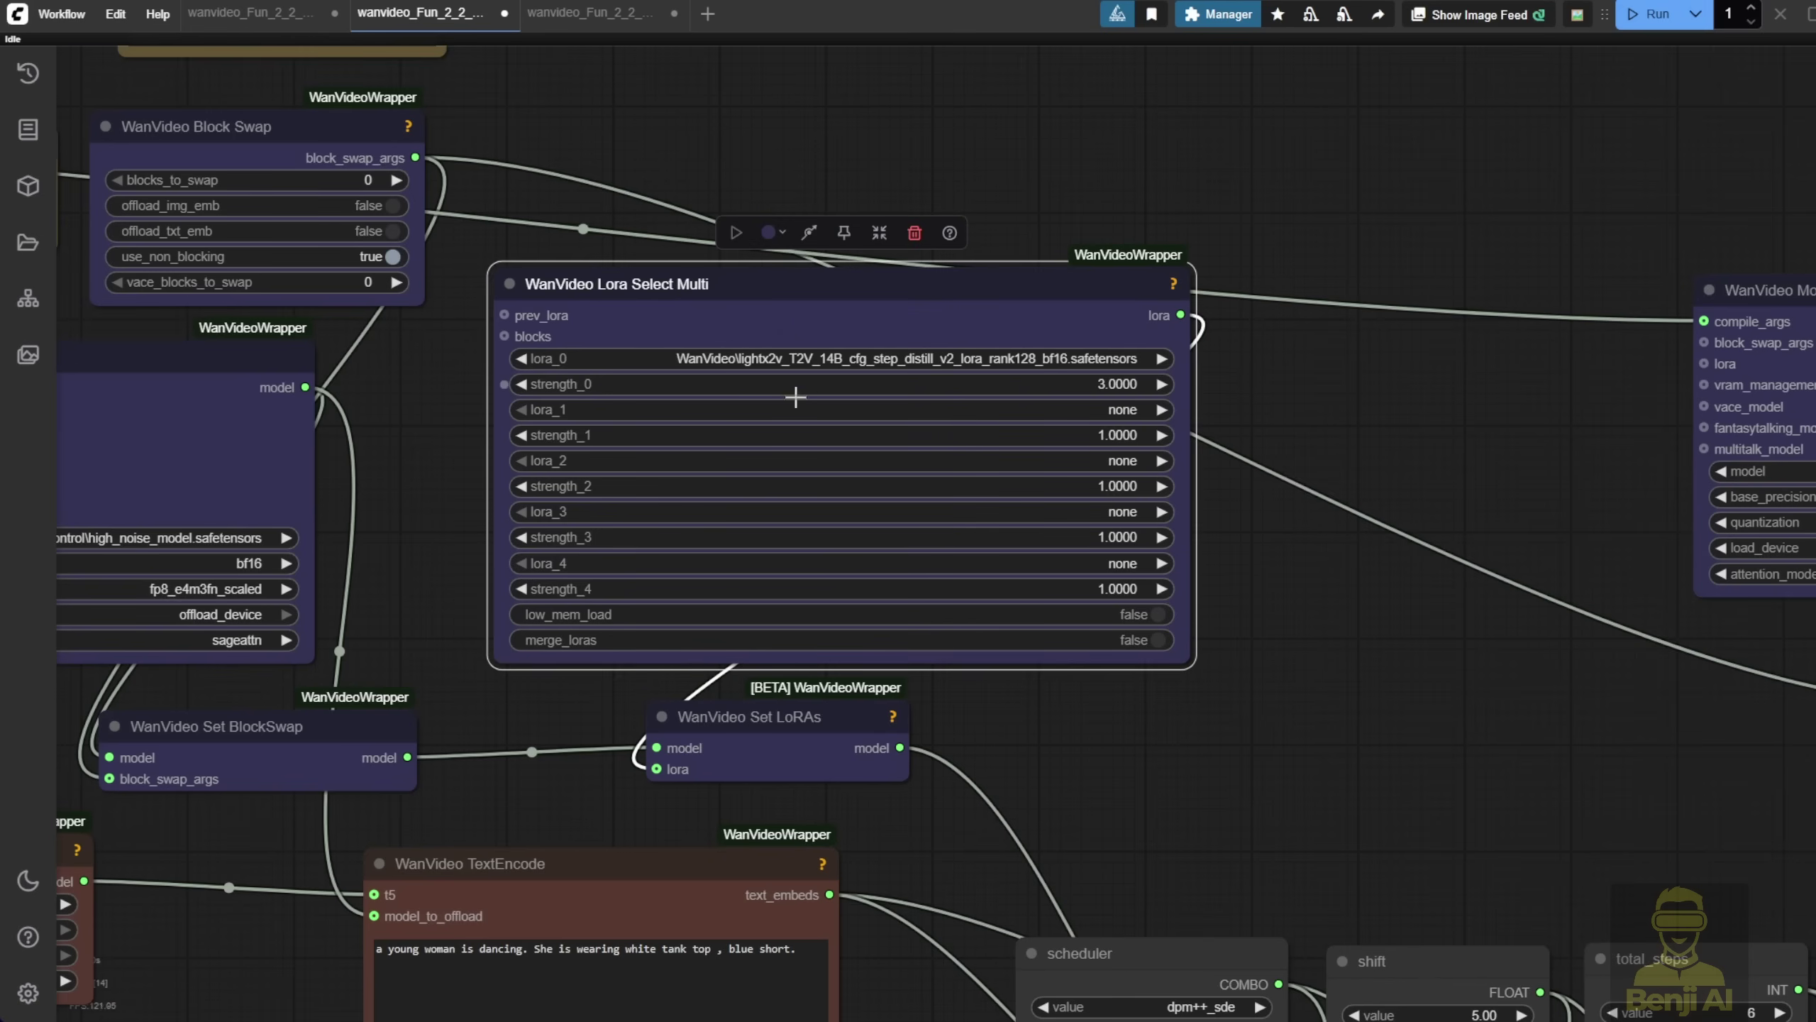
scroll(765, 410, "up", 5)
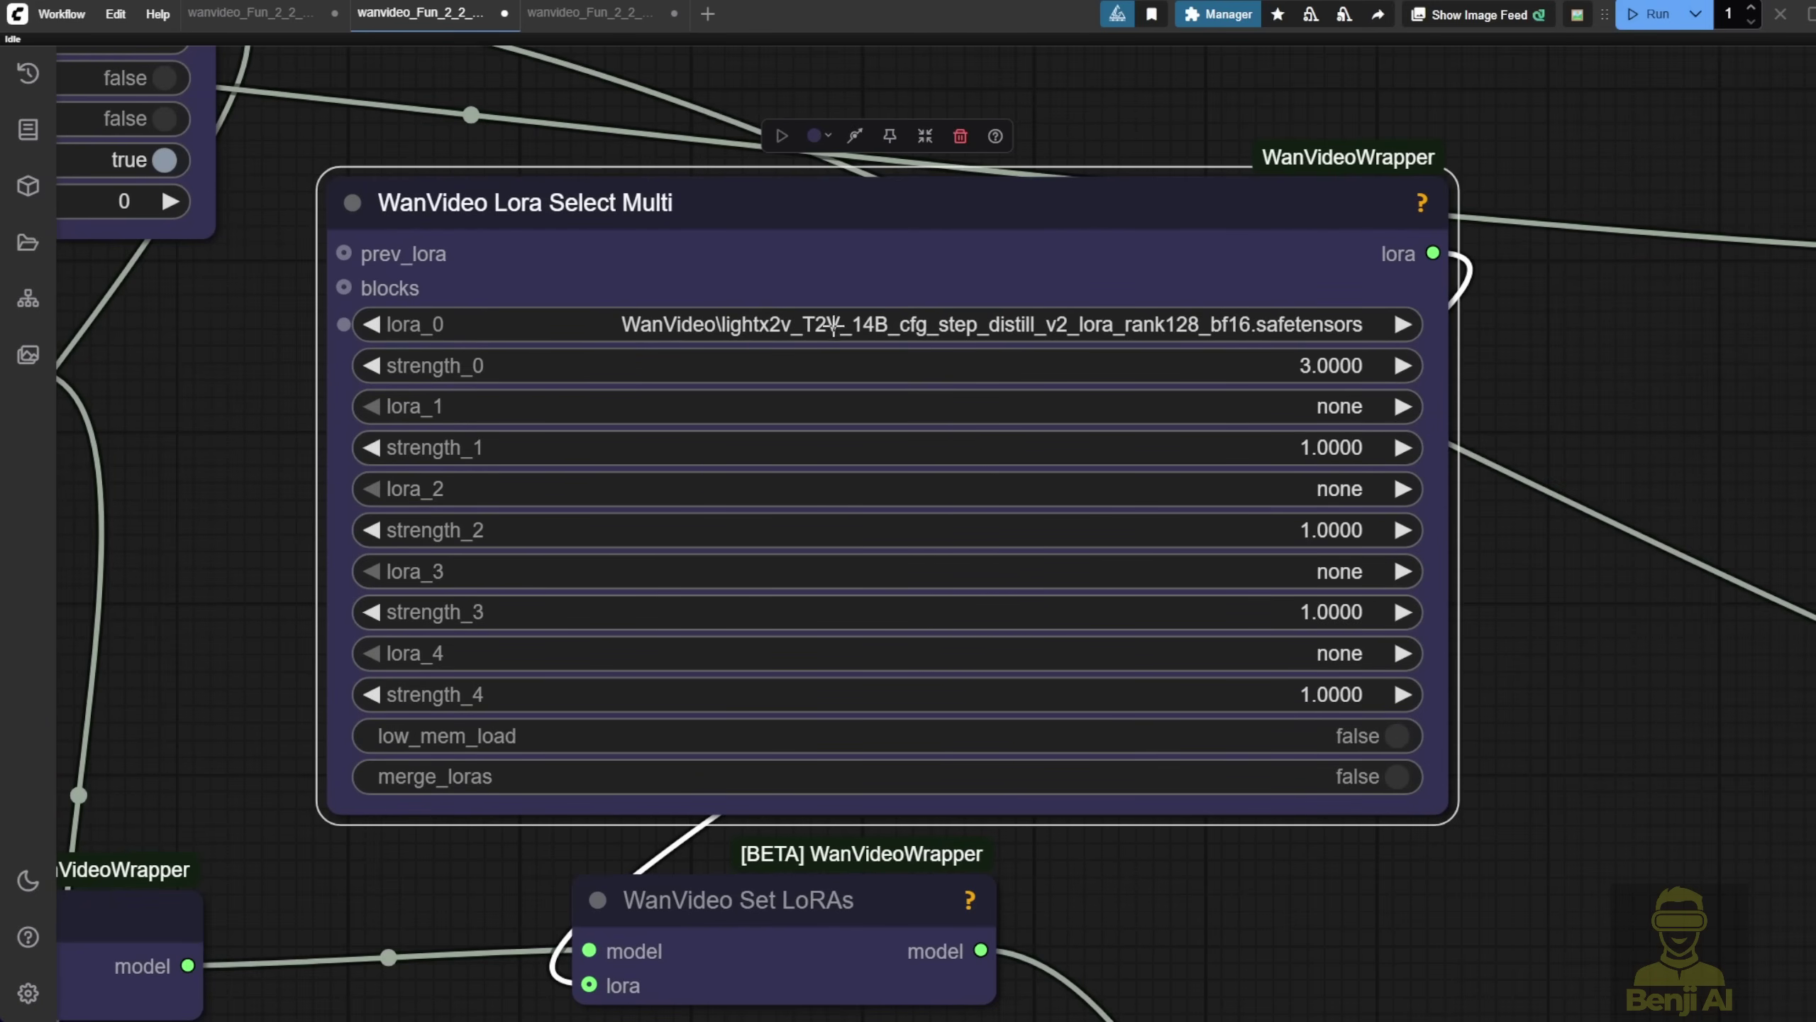
scroll(605, 665, "down", 8)
left_click(880, 686)
key(".")
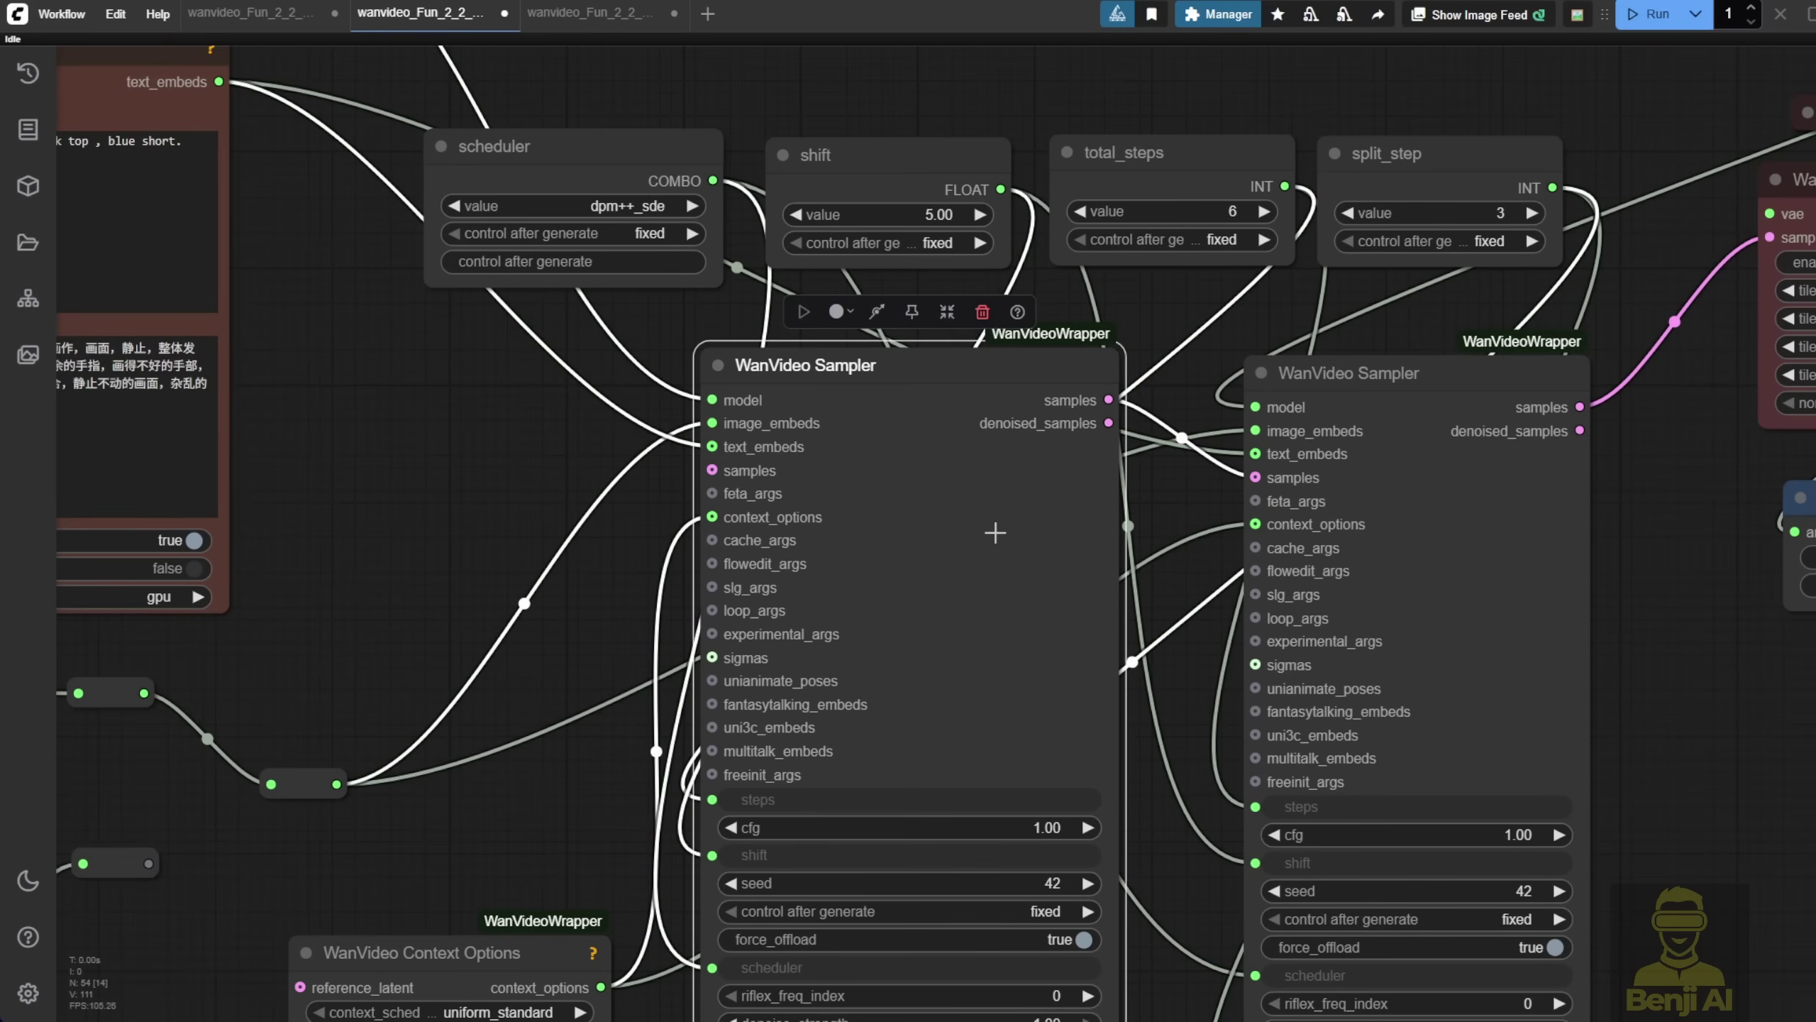
left_click(1428, 372)
scroll(1420, 354, "down", 1)
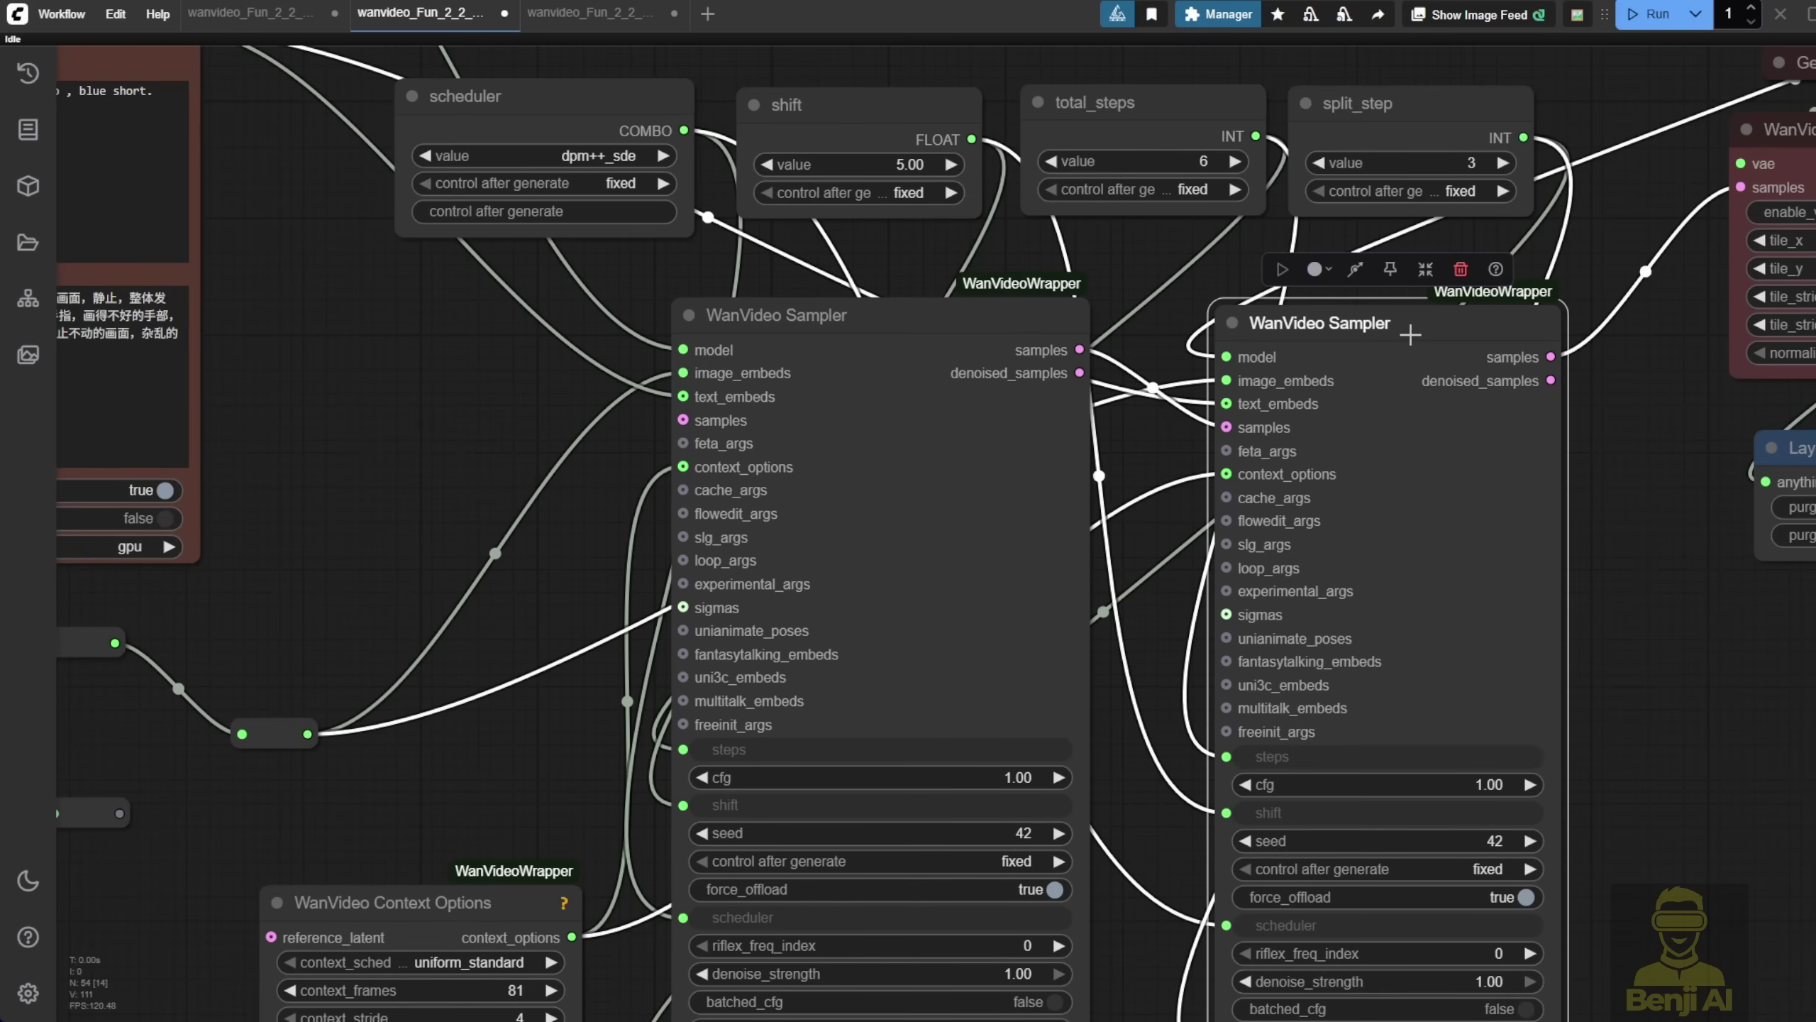
left_click_drag(1635, 412, 1646, 325)
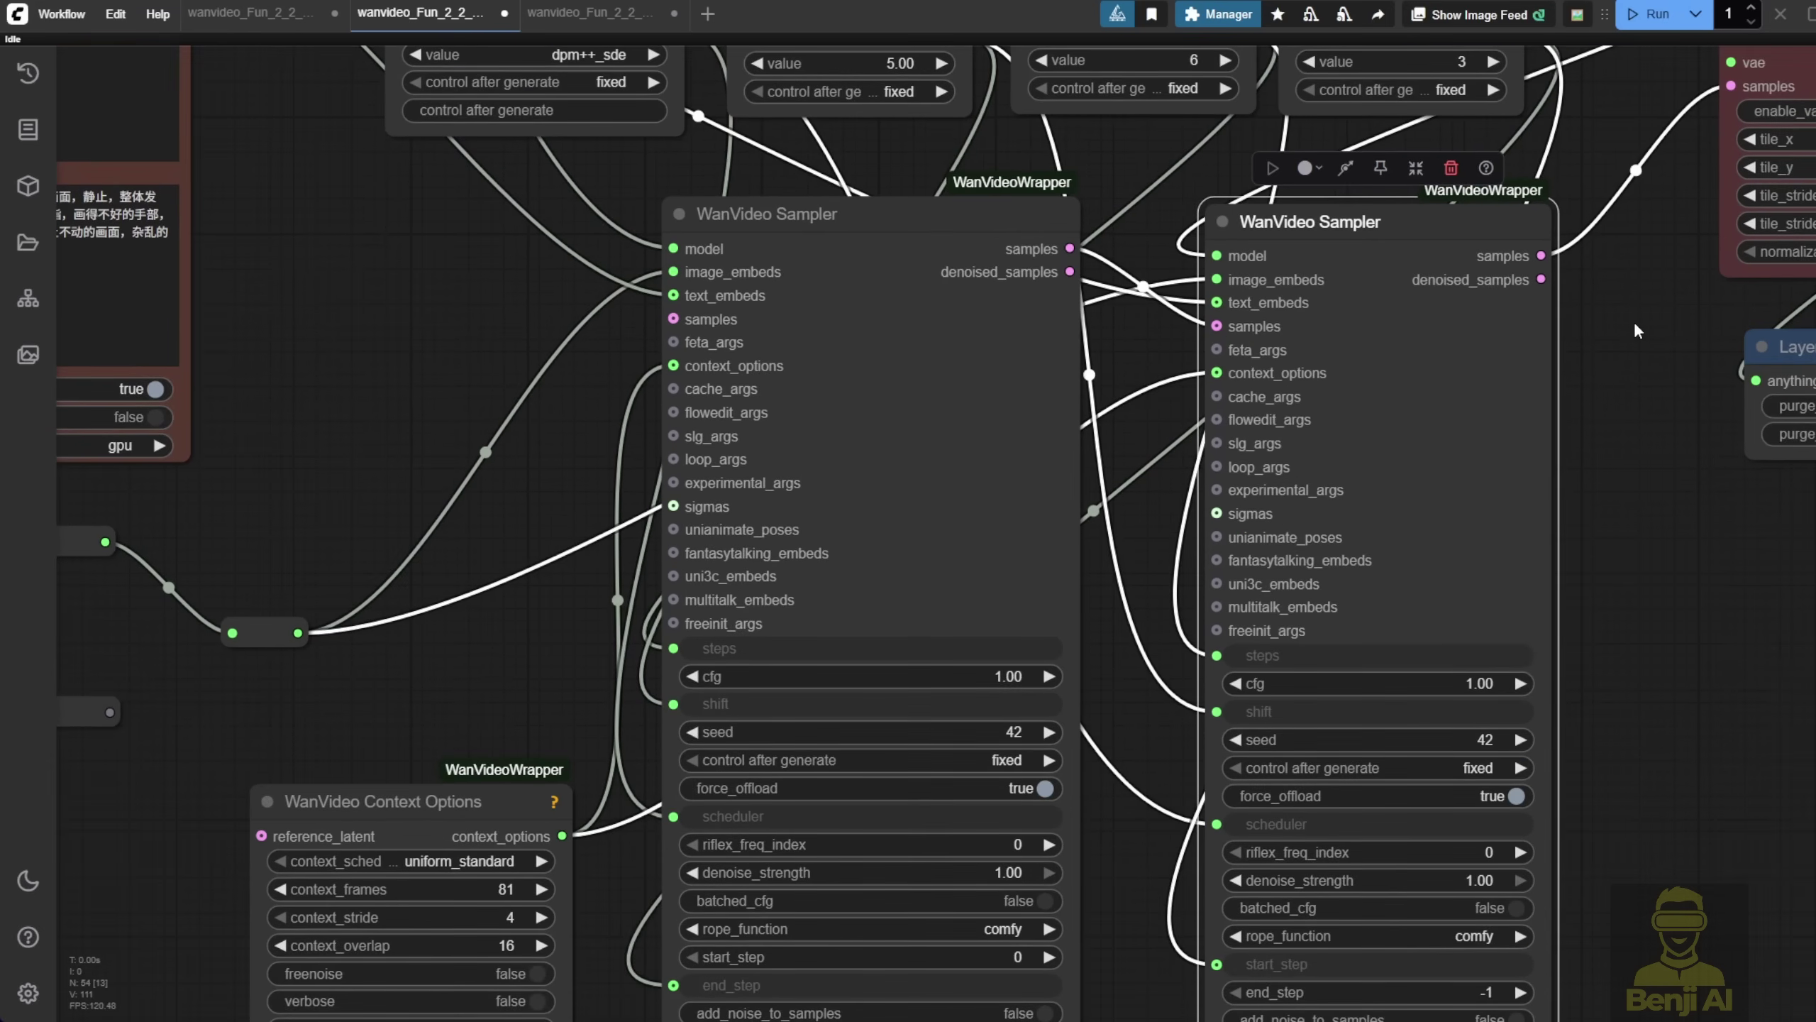
scroll(1605, 528, "down", 3)
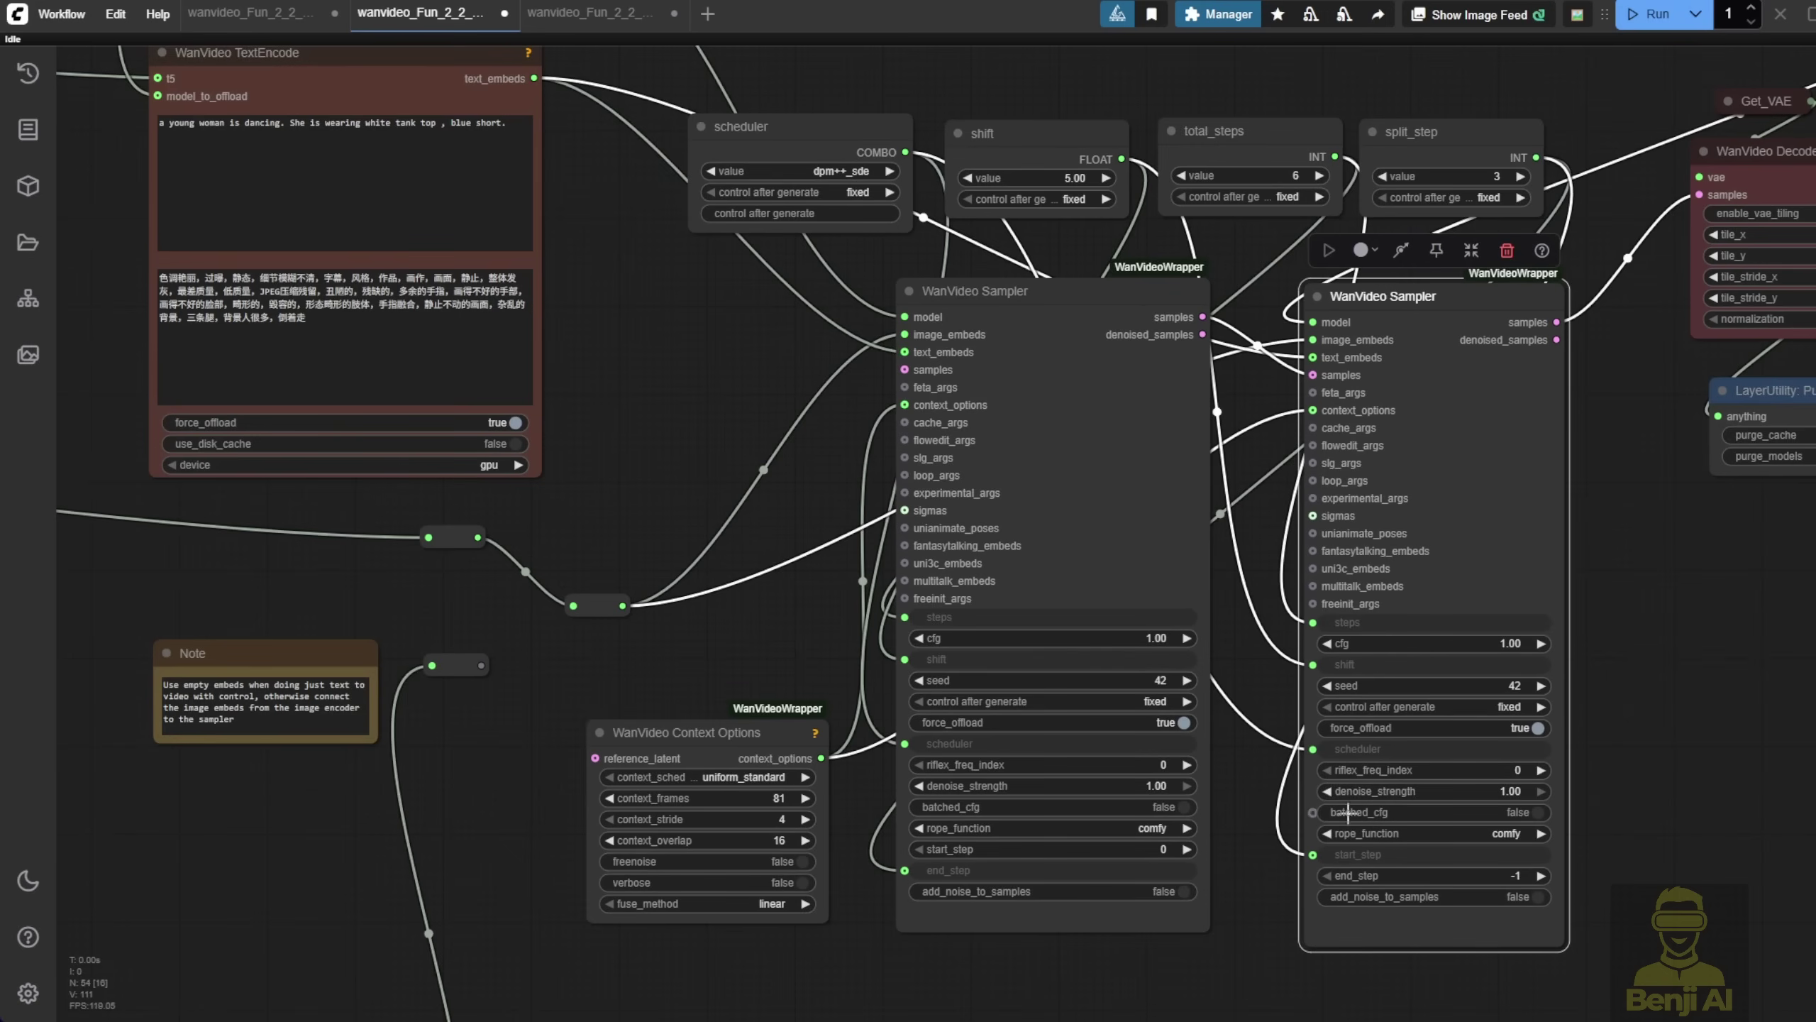
scroll(1193, 871, "up", 3)
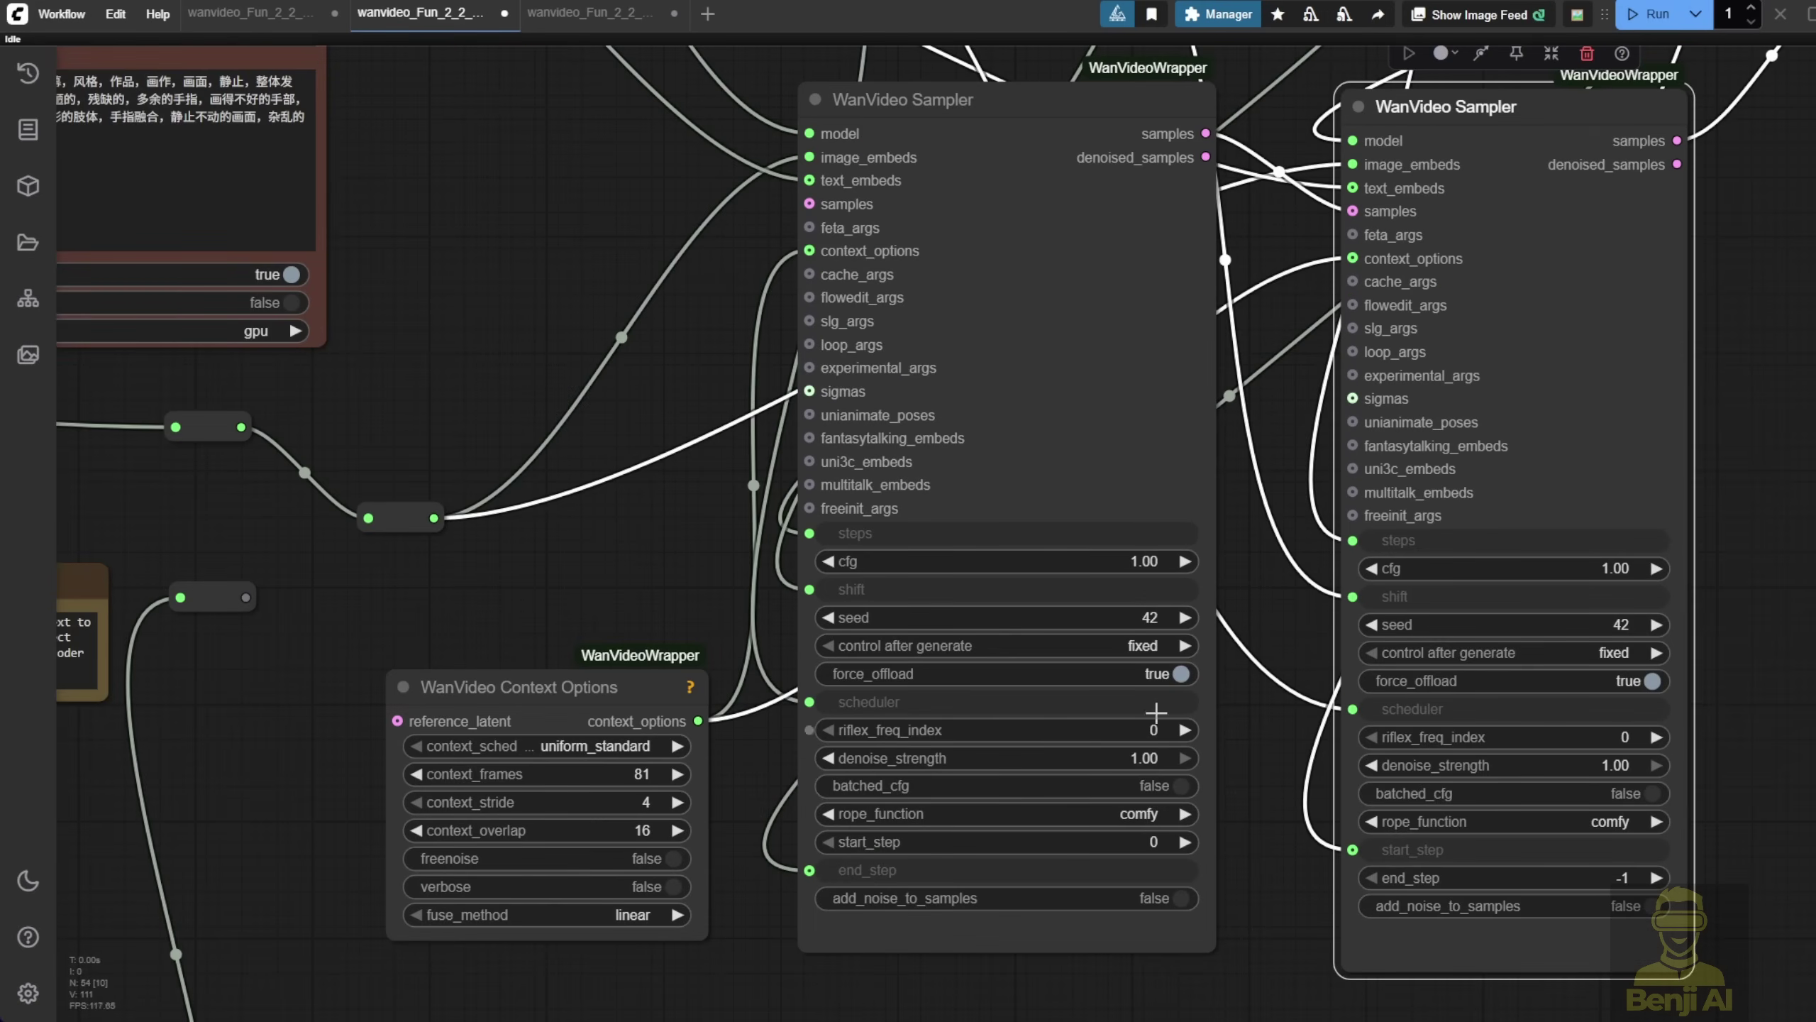
scroll(1118, 448, "up", 5)
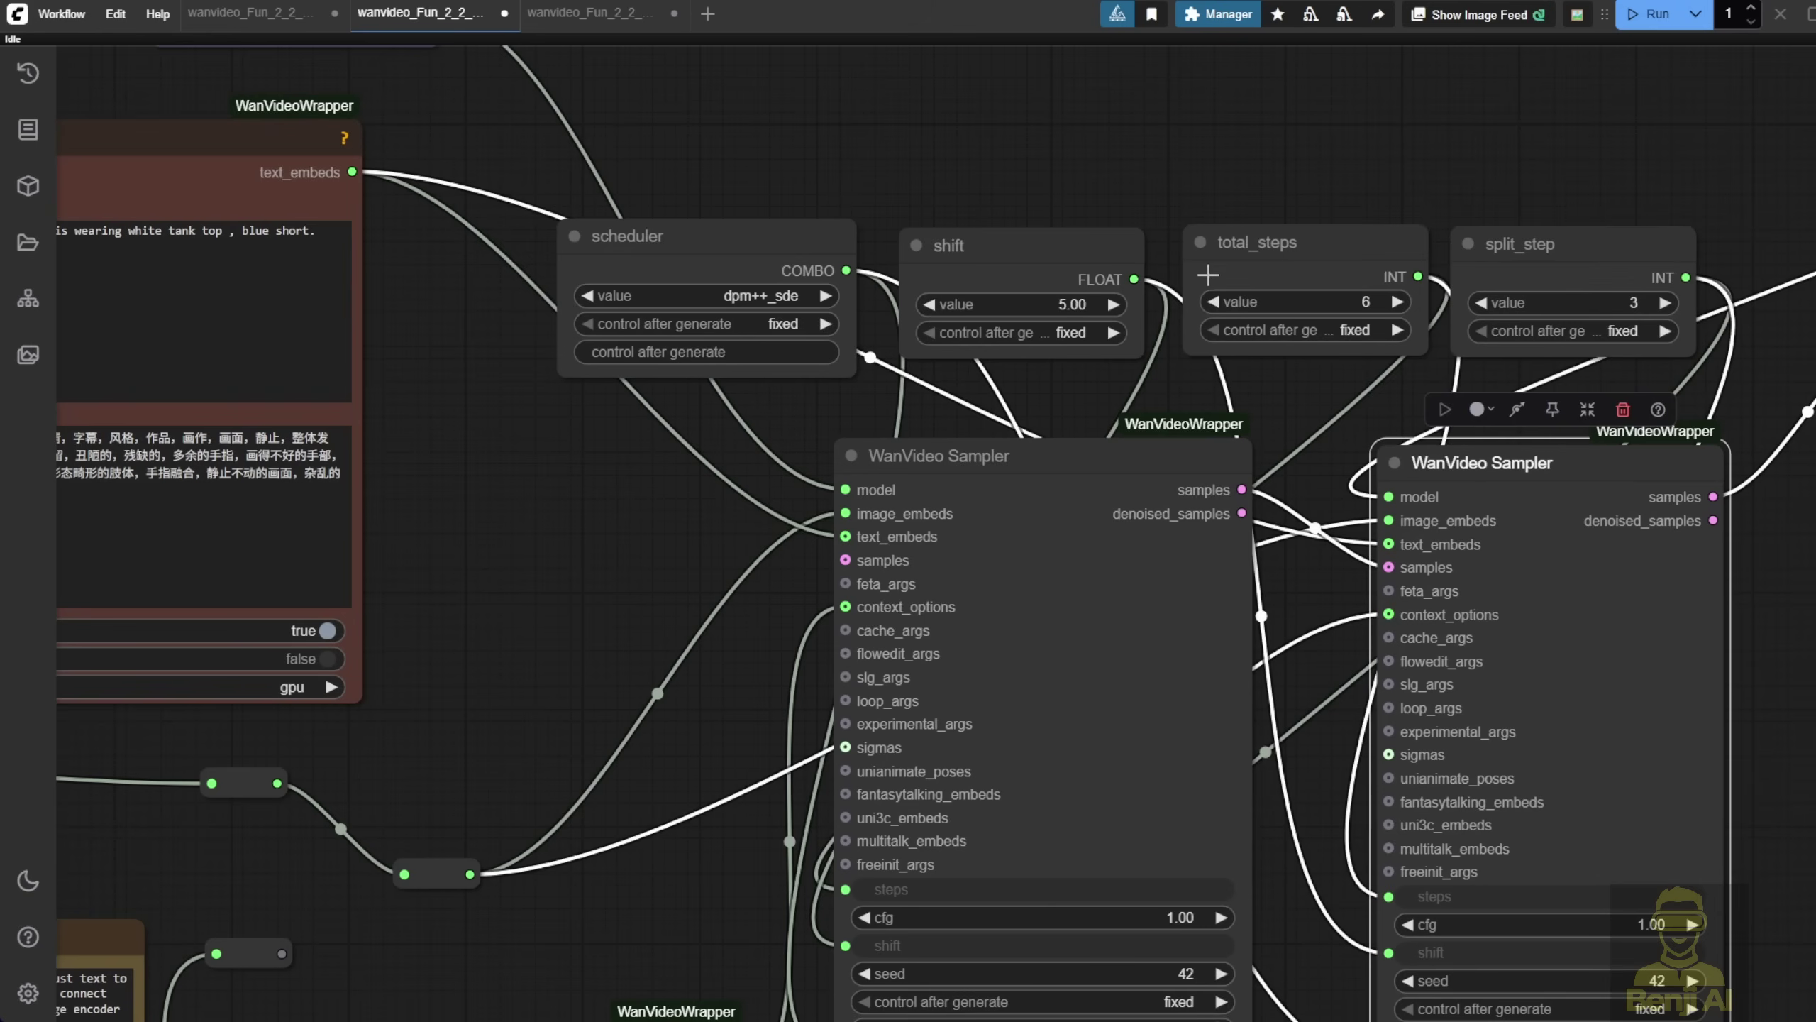
left_click(1515, 257)
scroll(705, 266, "down", 3)
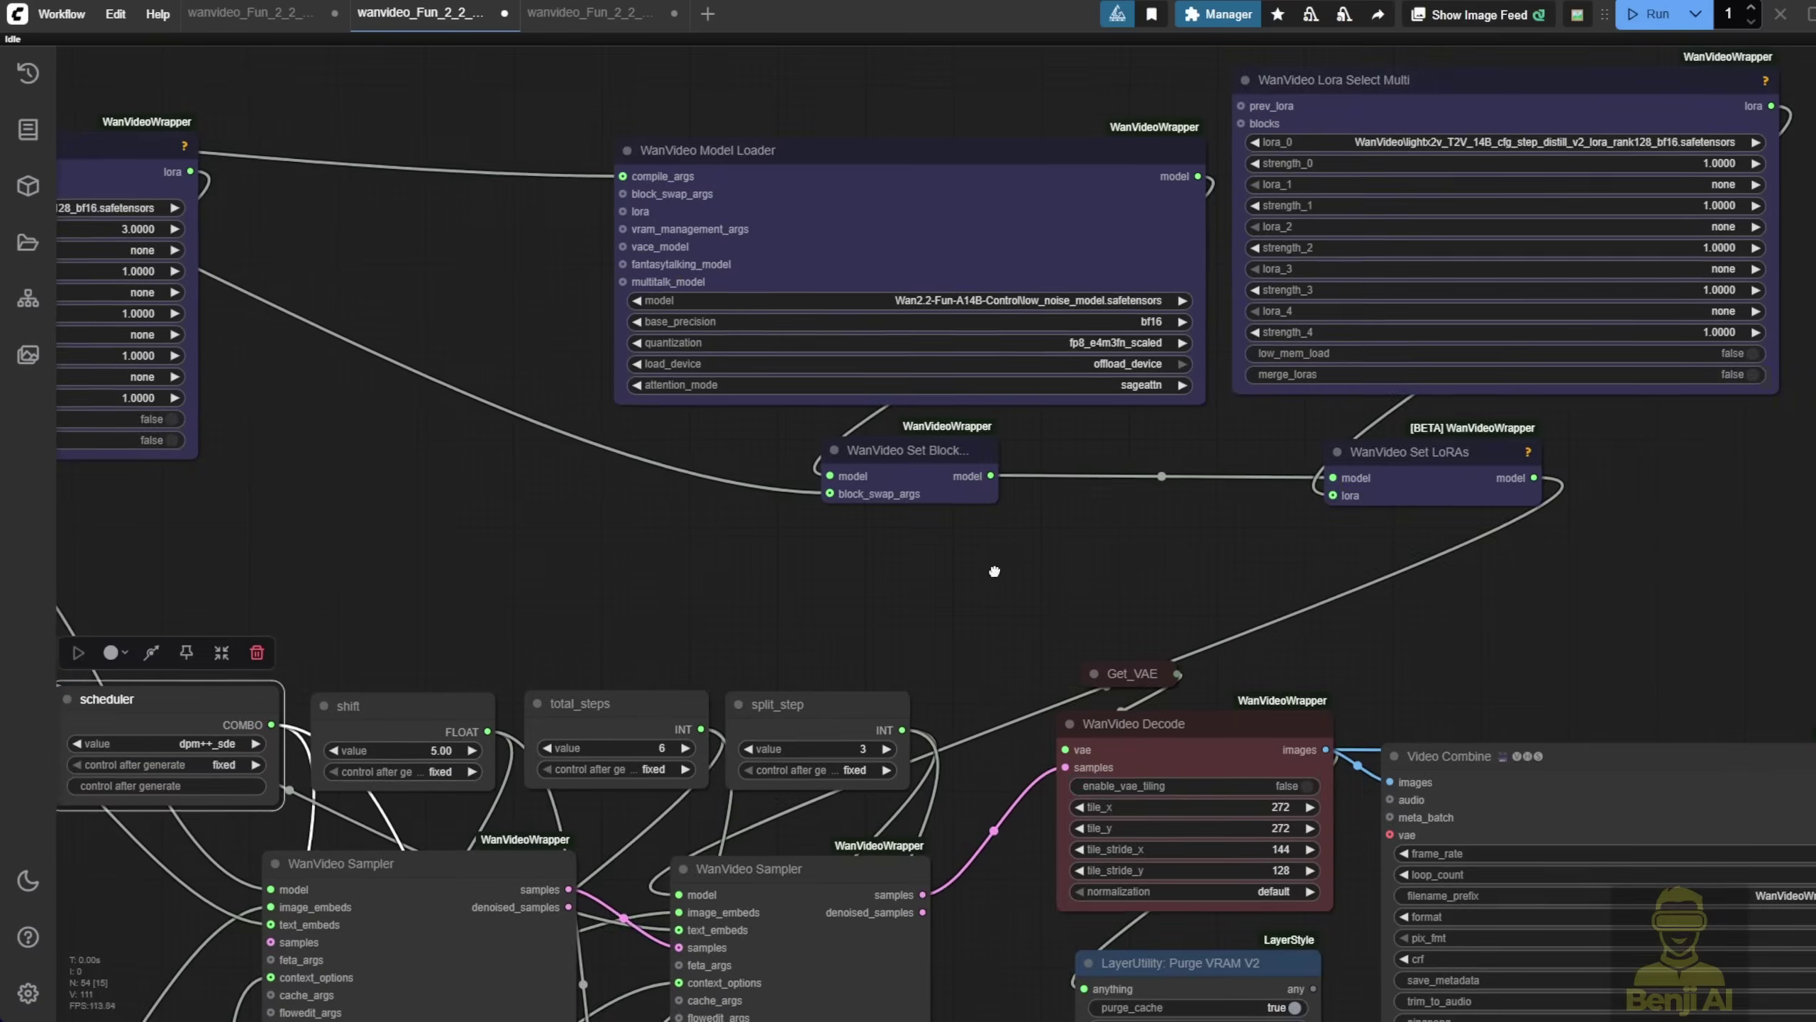
left_click_drag(993, 569, 245, 182)
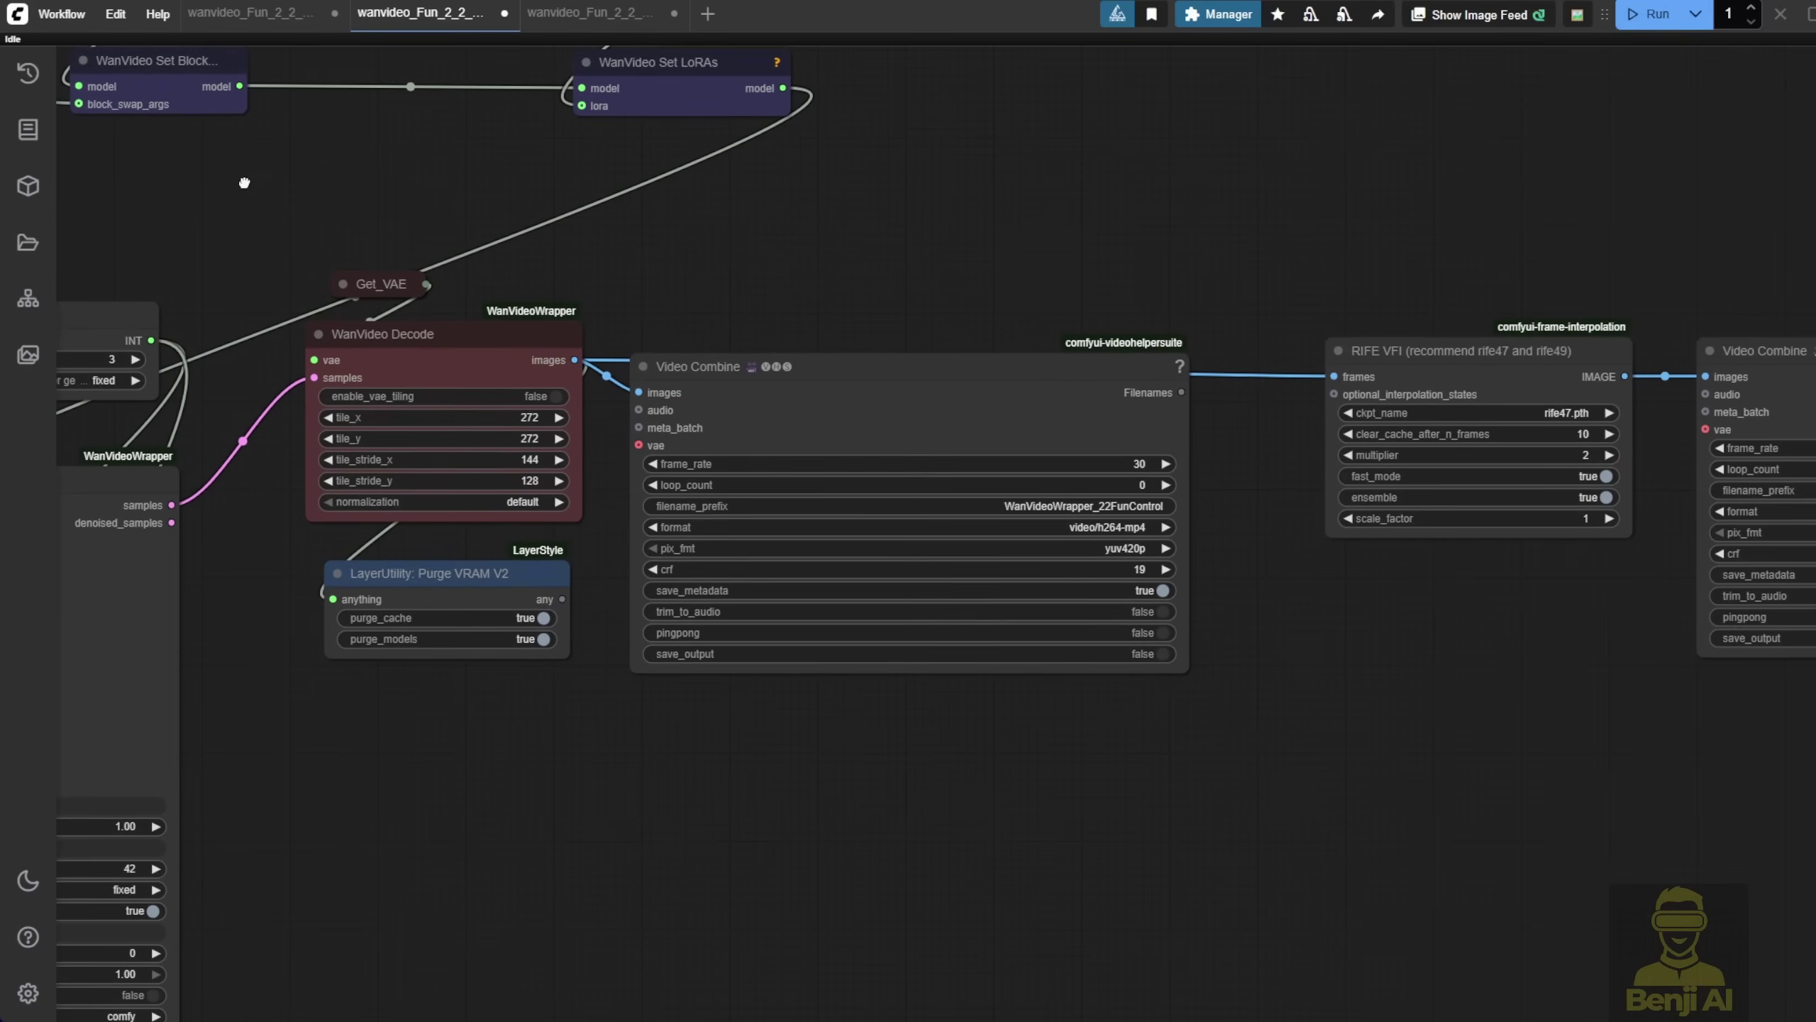
left_click_drag(475, 336, 675, 343)
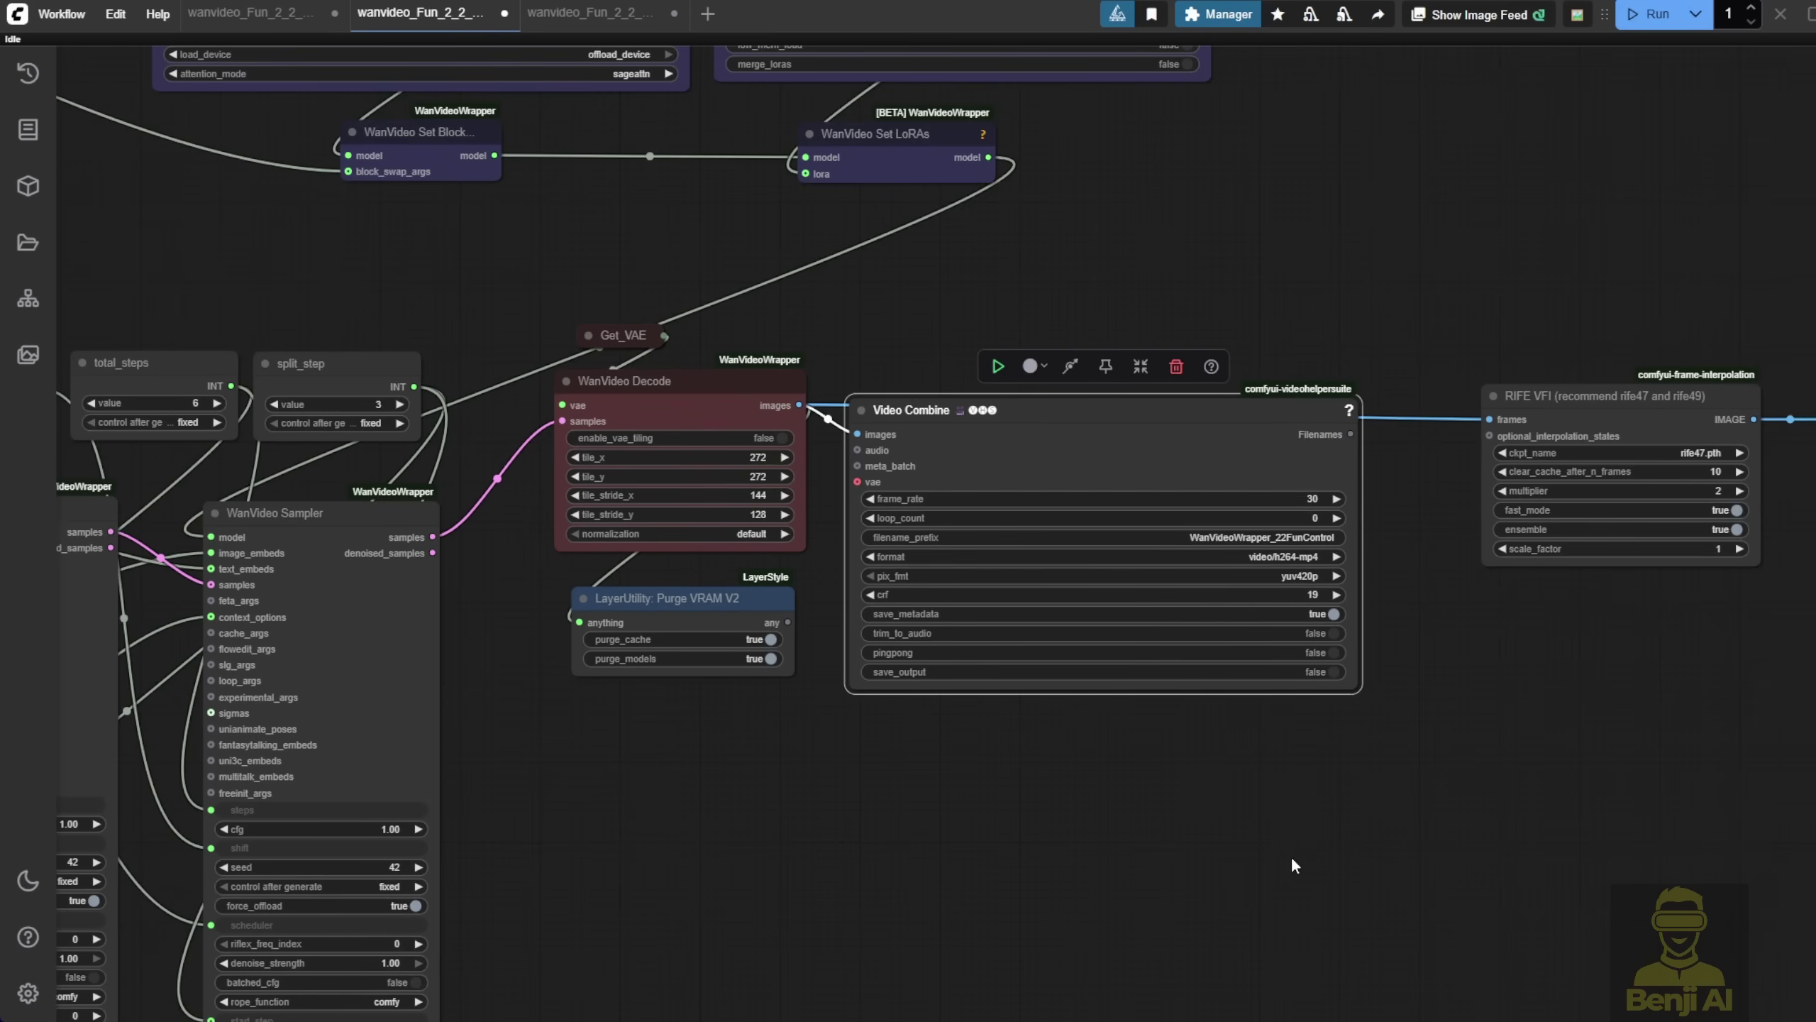
scroll(1342, 872, "down", 2)
left_click_drag(1343, 871, 1013, 852)
scroll(1013, 851, "up", 3)
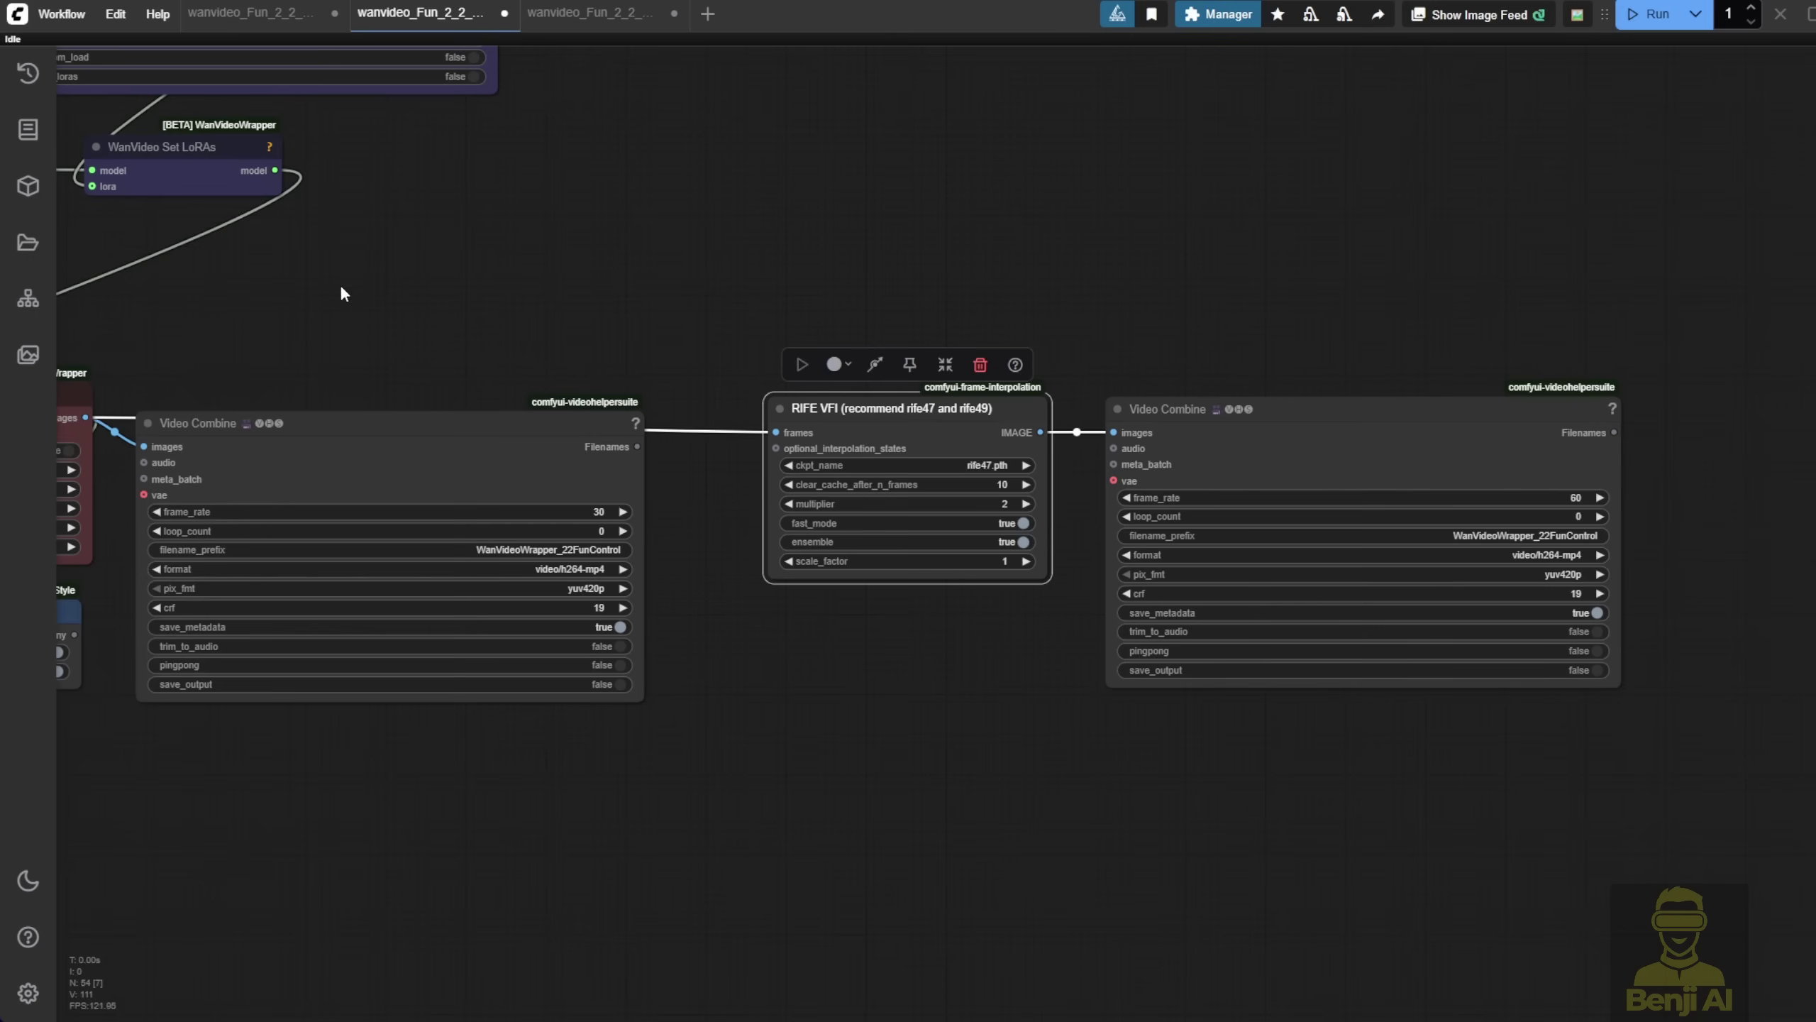
left_click(413, 467)
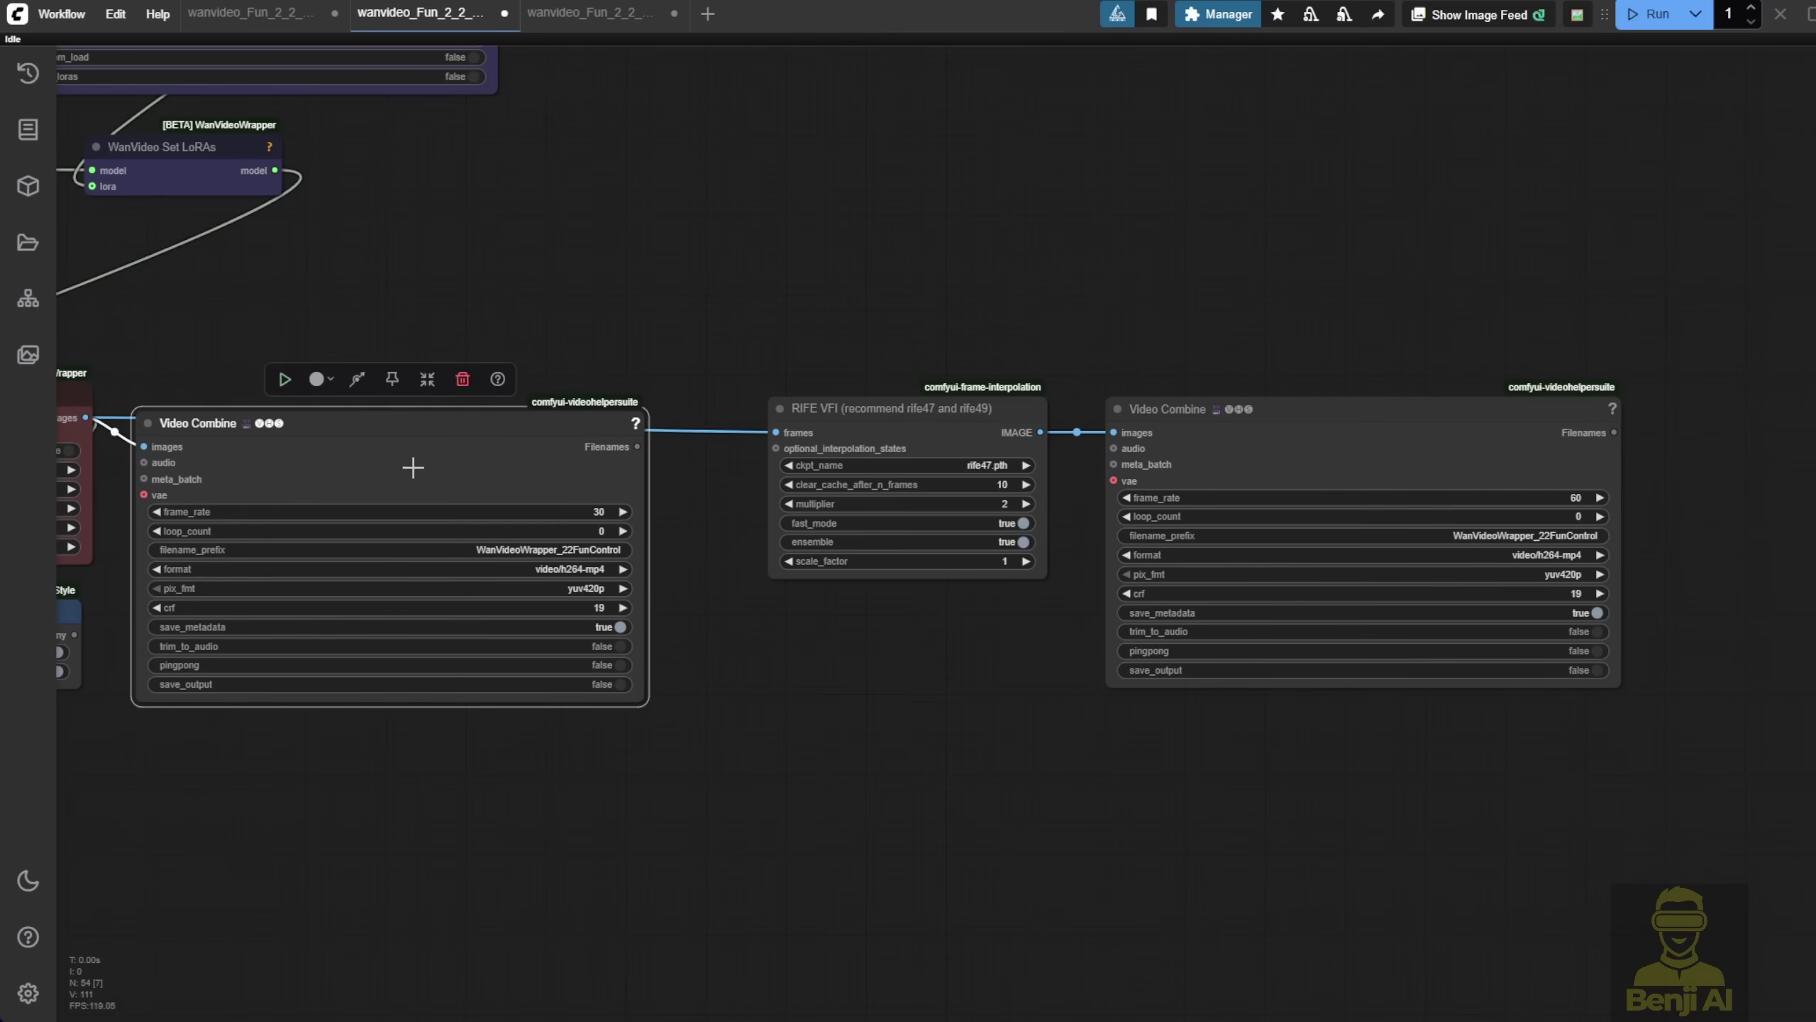
left_click(1336, 459)
left_click_drag(923, 832, 1259, 798)
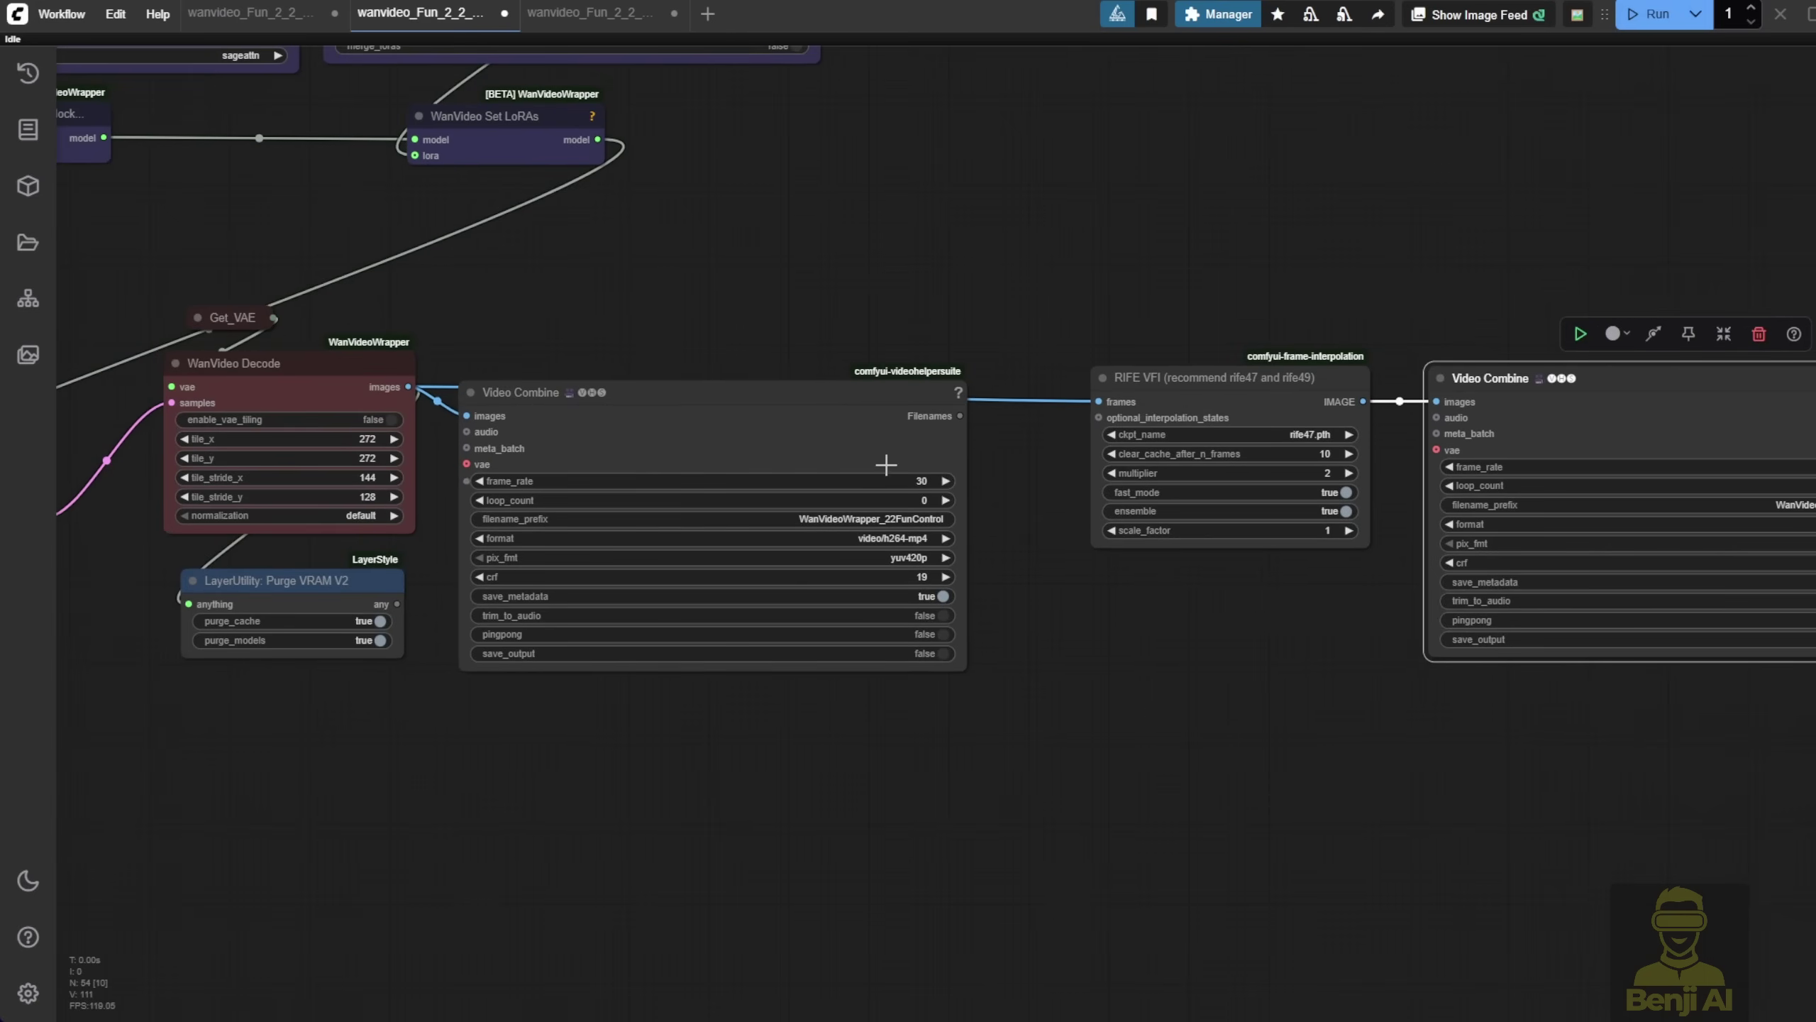
left_click(866, 476)
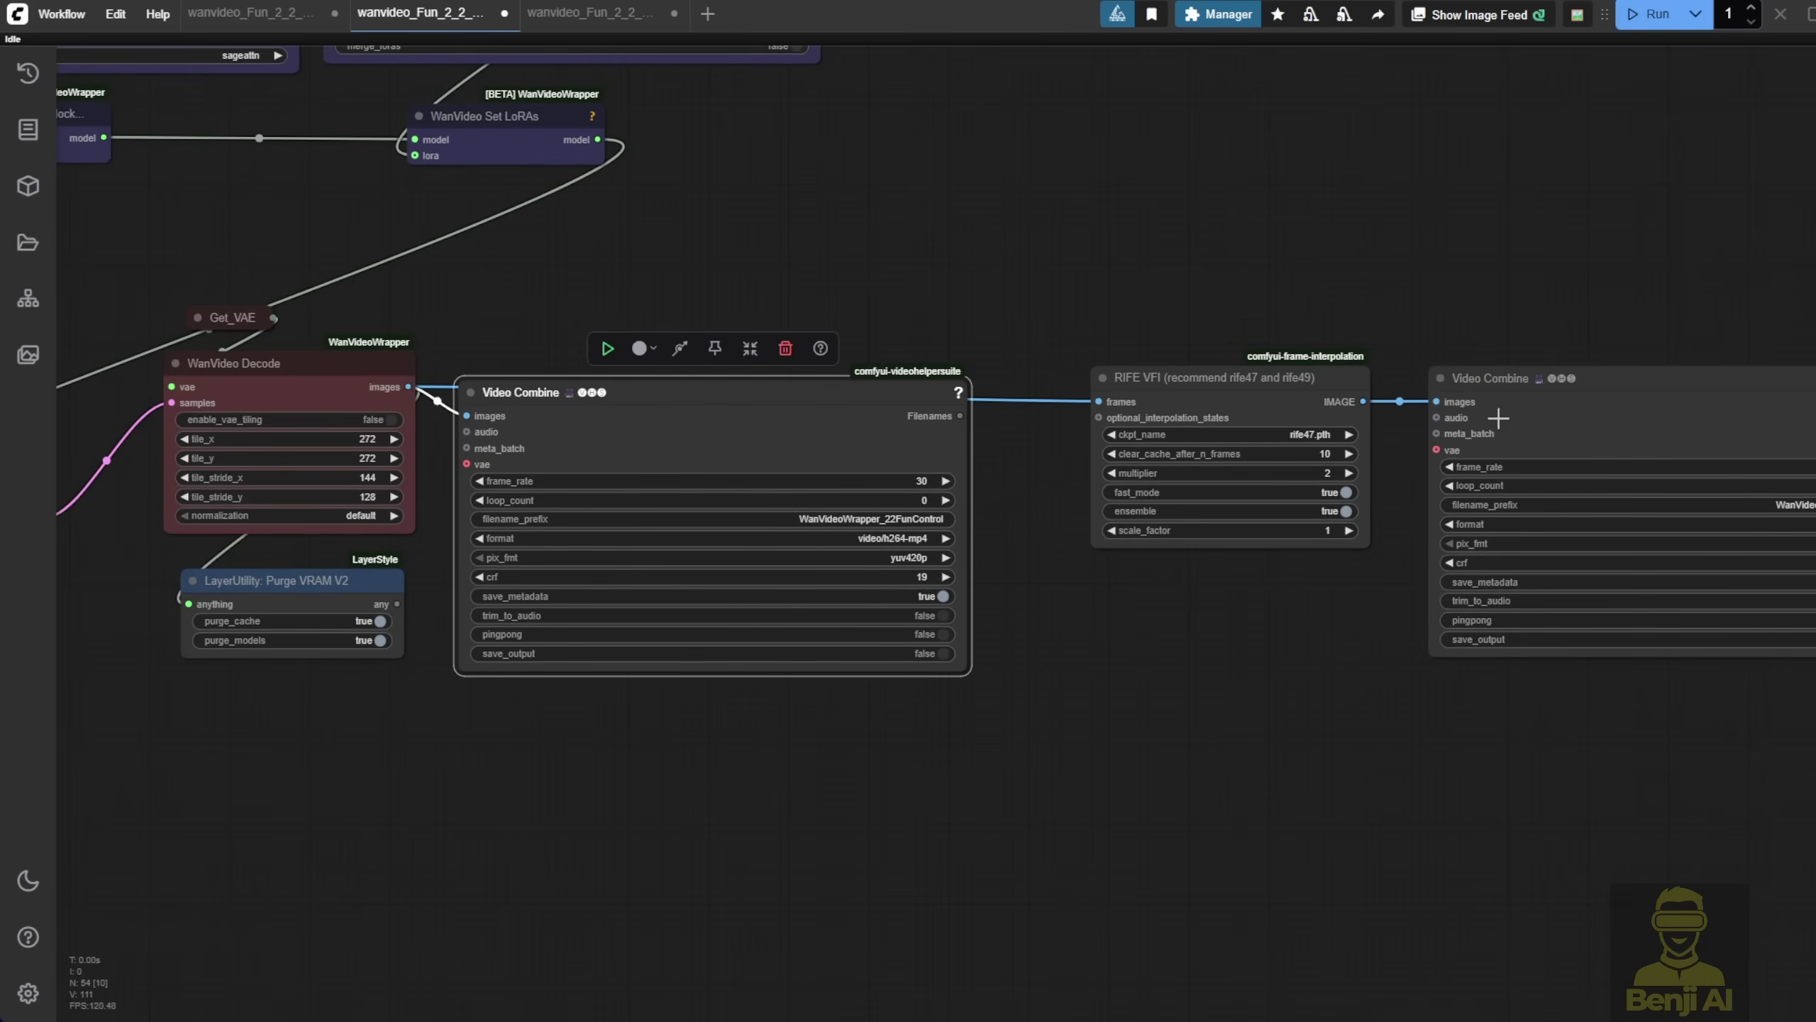
left_click(1787, 438)
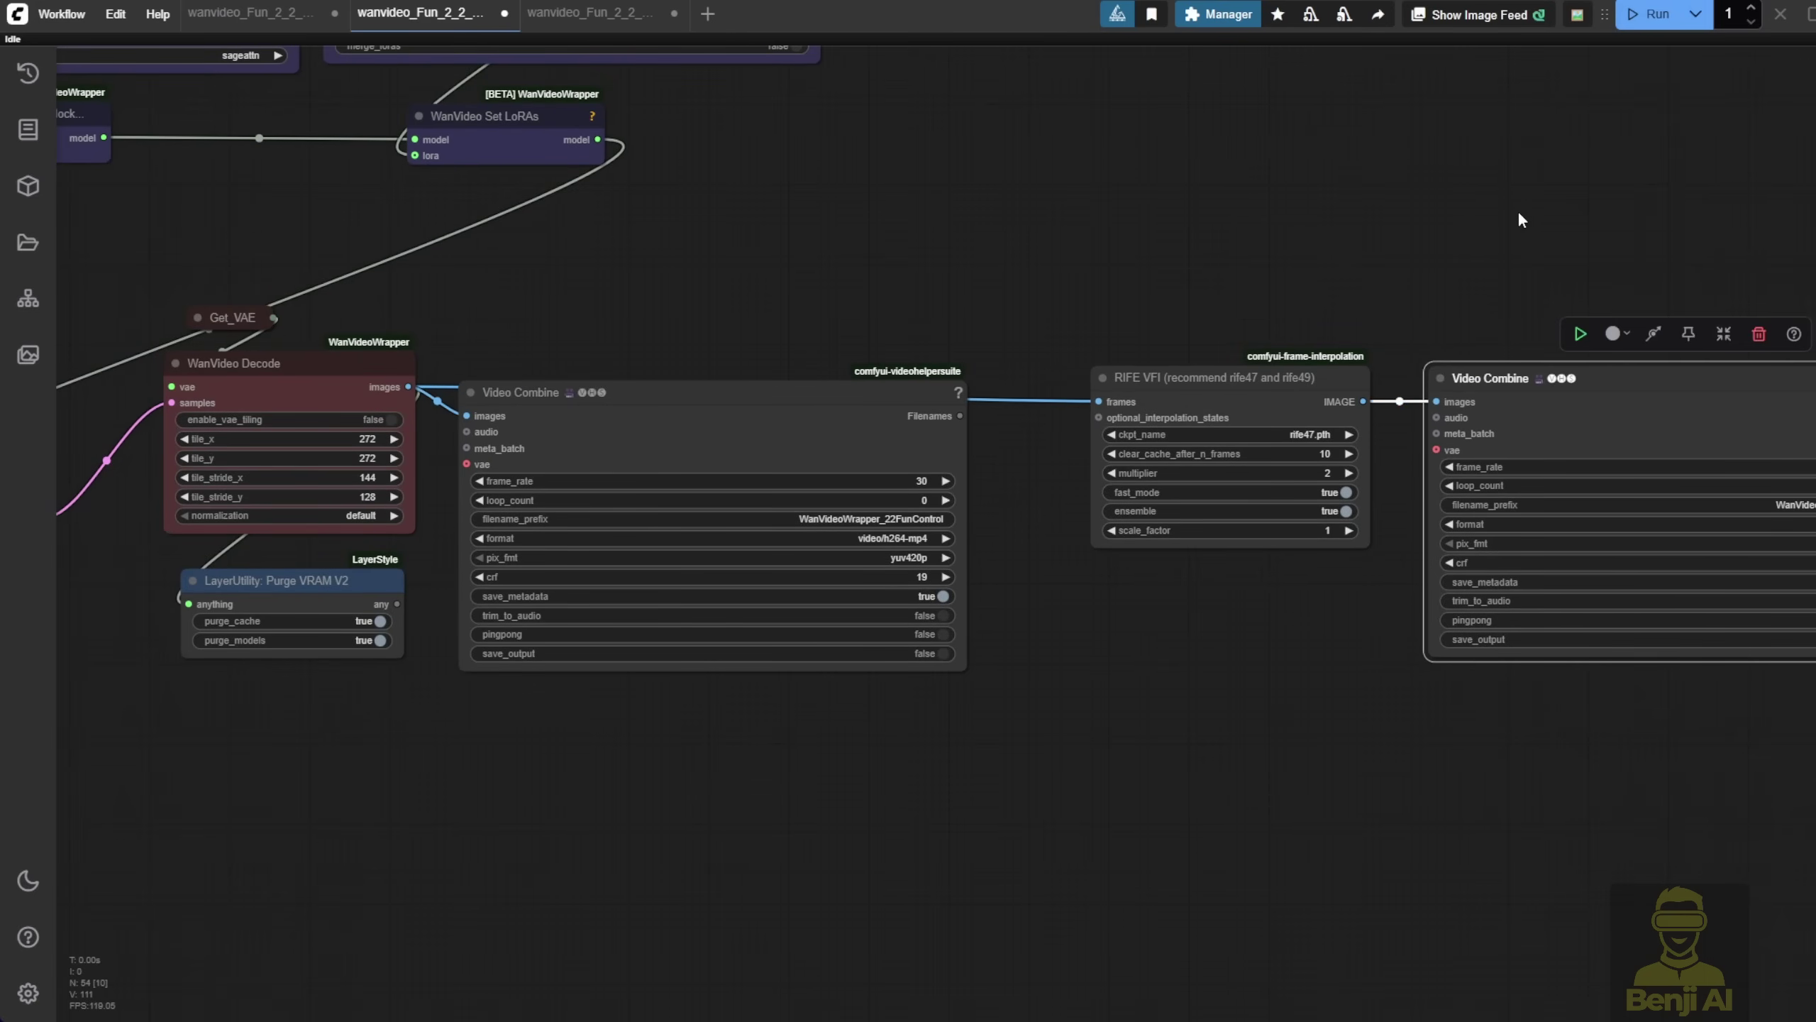
Pan over the current workflow's output chain and its reference image and pose video groups
scroll(876, 828, "down", 6)
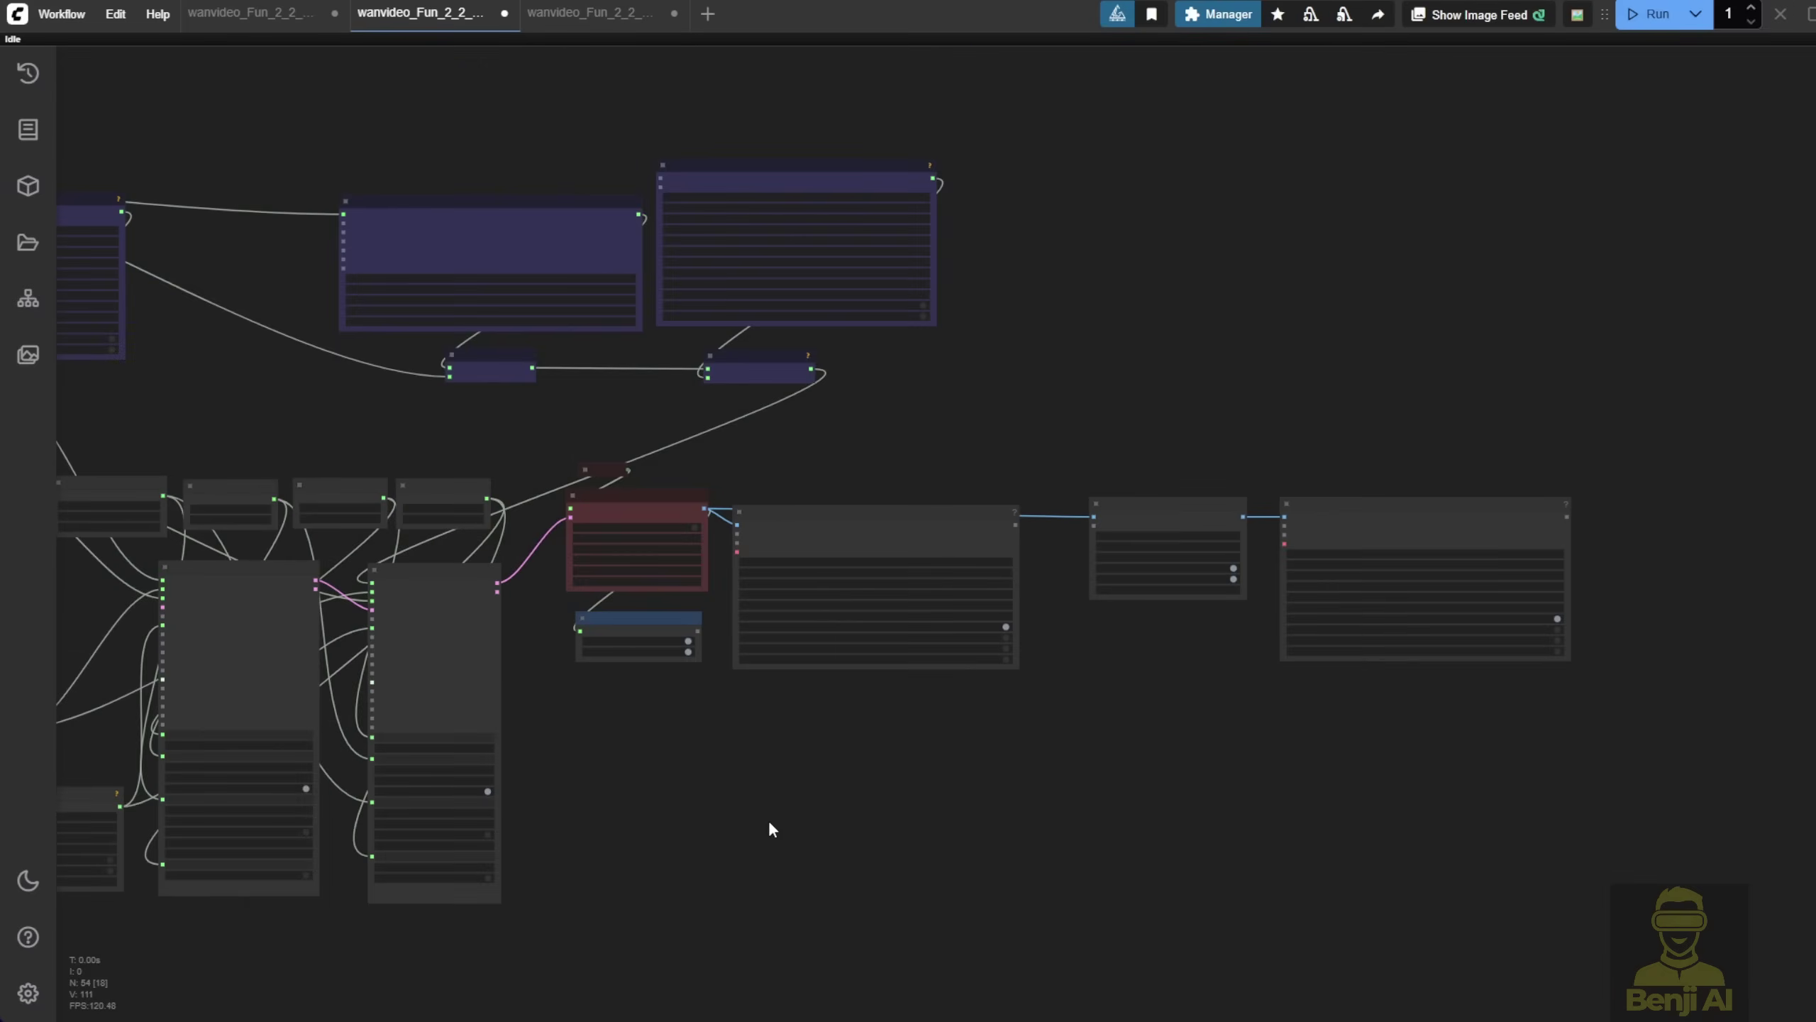
left_click_drag(770, 828, 1540, 641)
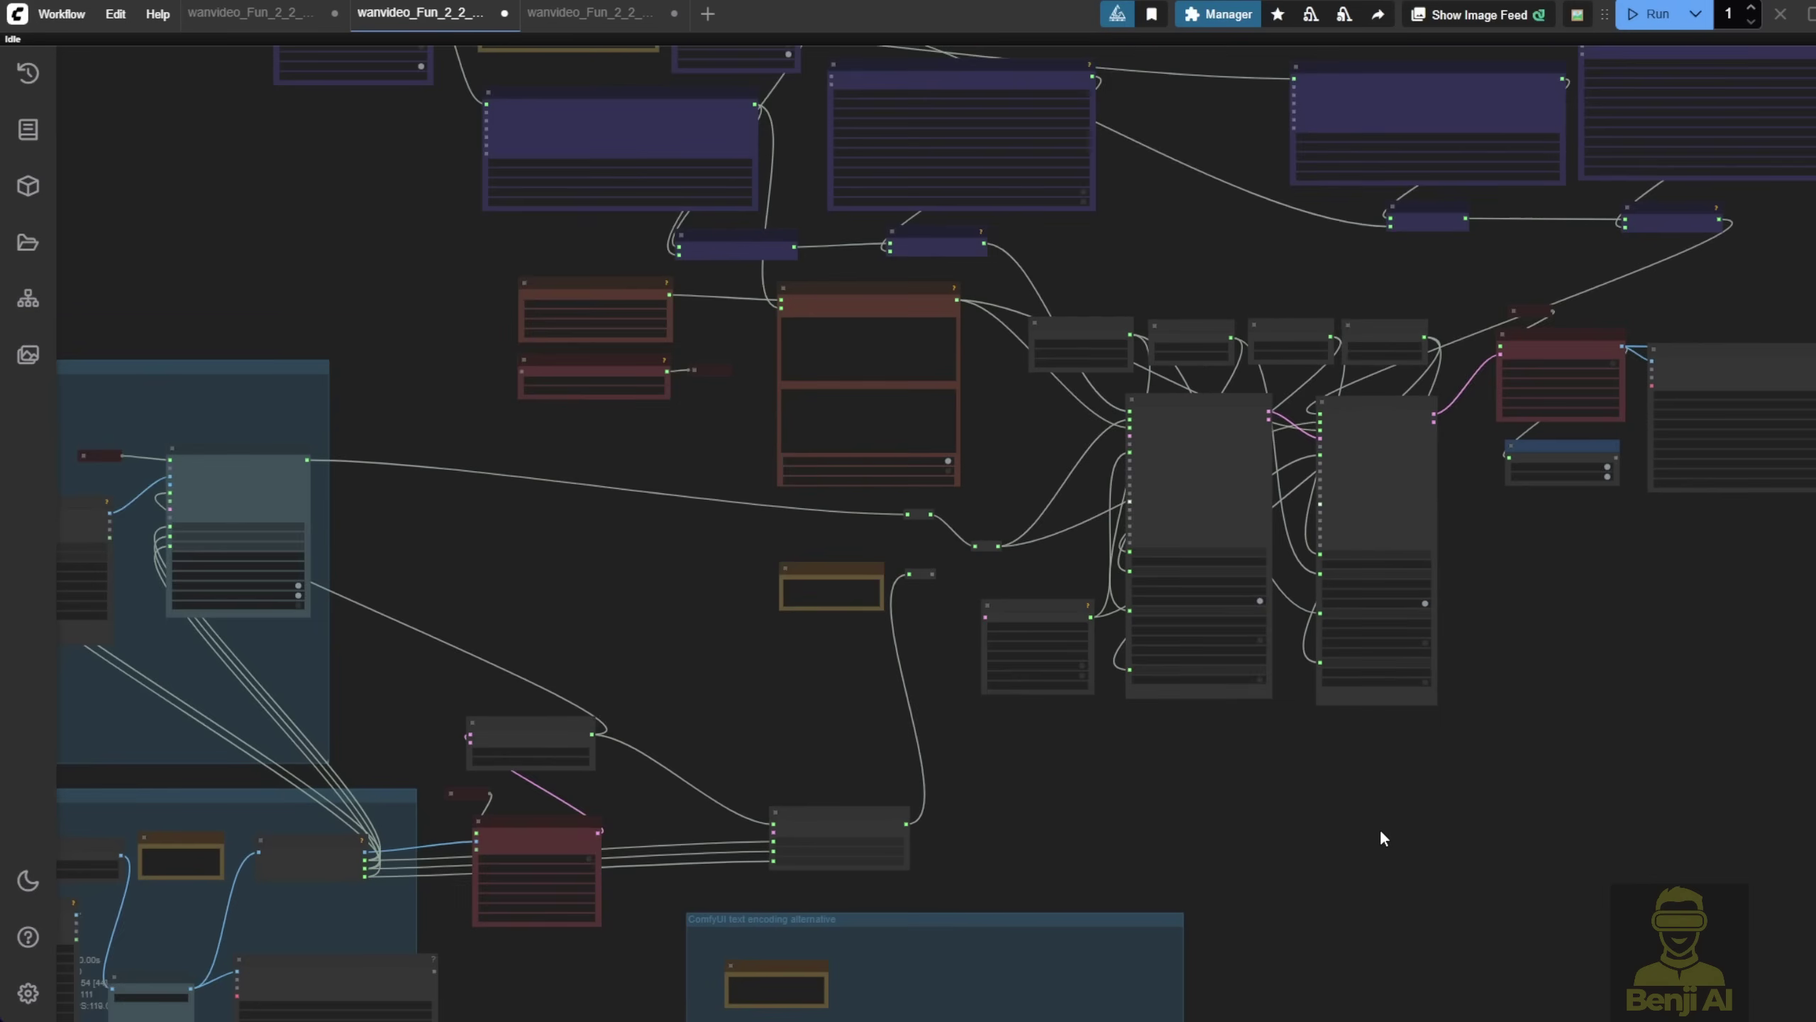
left_click_drag(1378, 839, 1484, 595)
scroll(1484, 595, "down", 3)
Switch from the third to the second workflow tab and pan across its Control video, Clip VAE, Sampling and Output groups
left_click(589, 13)
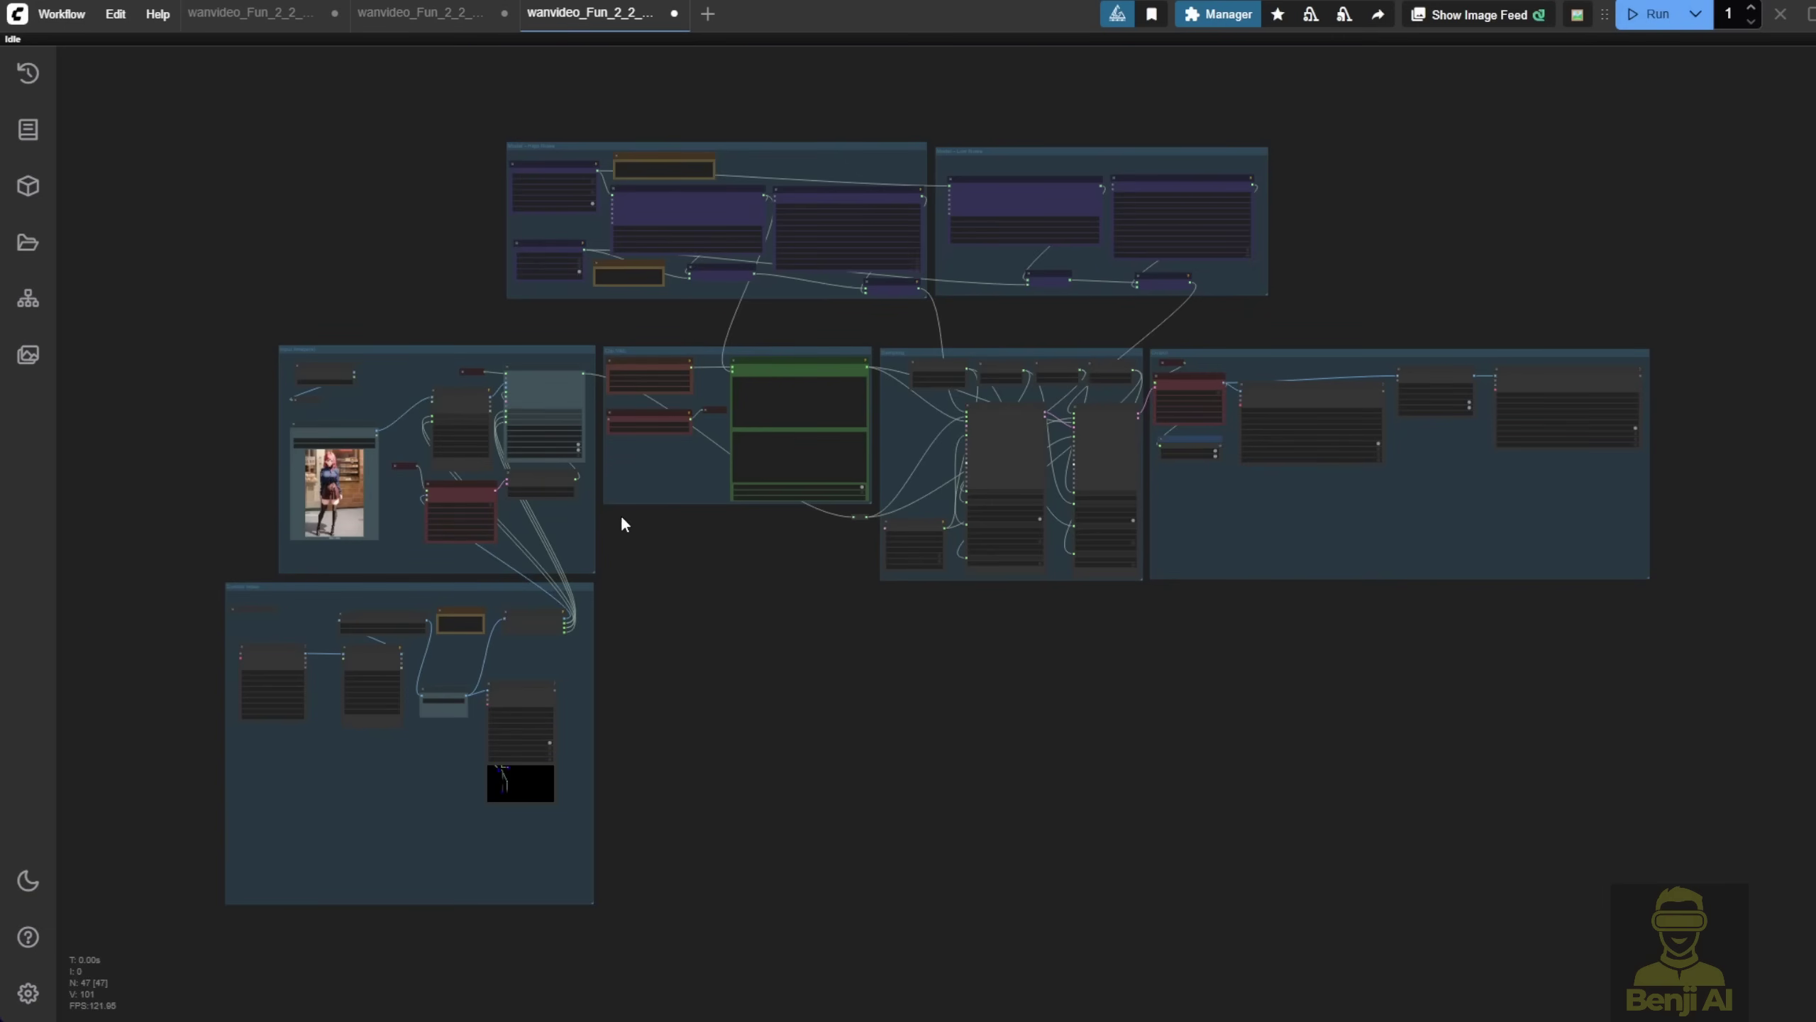
scroll(636, 554, "up", 5)
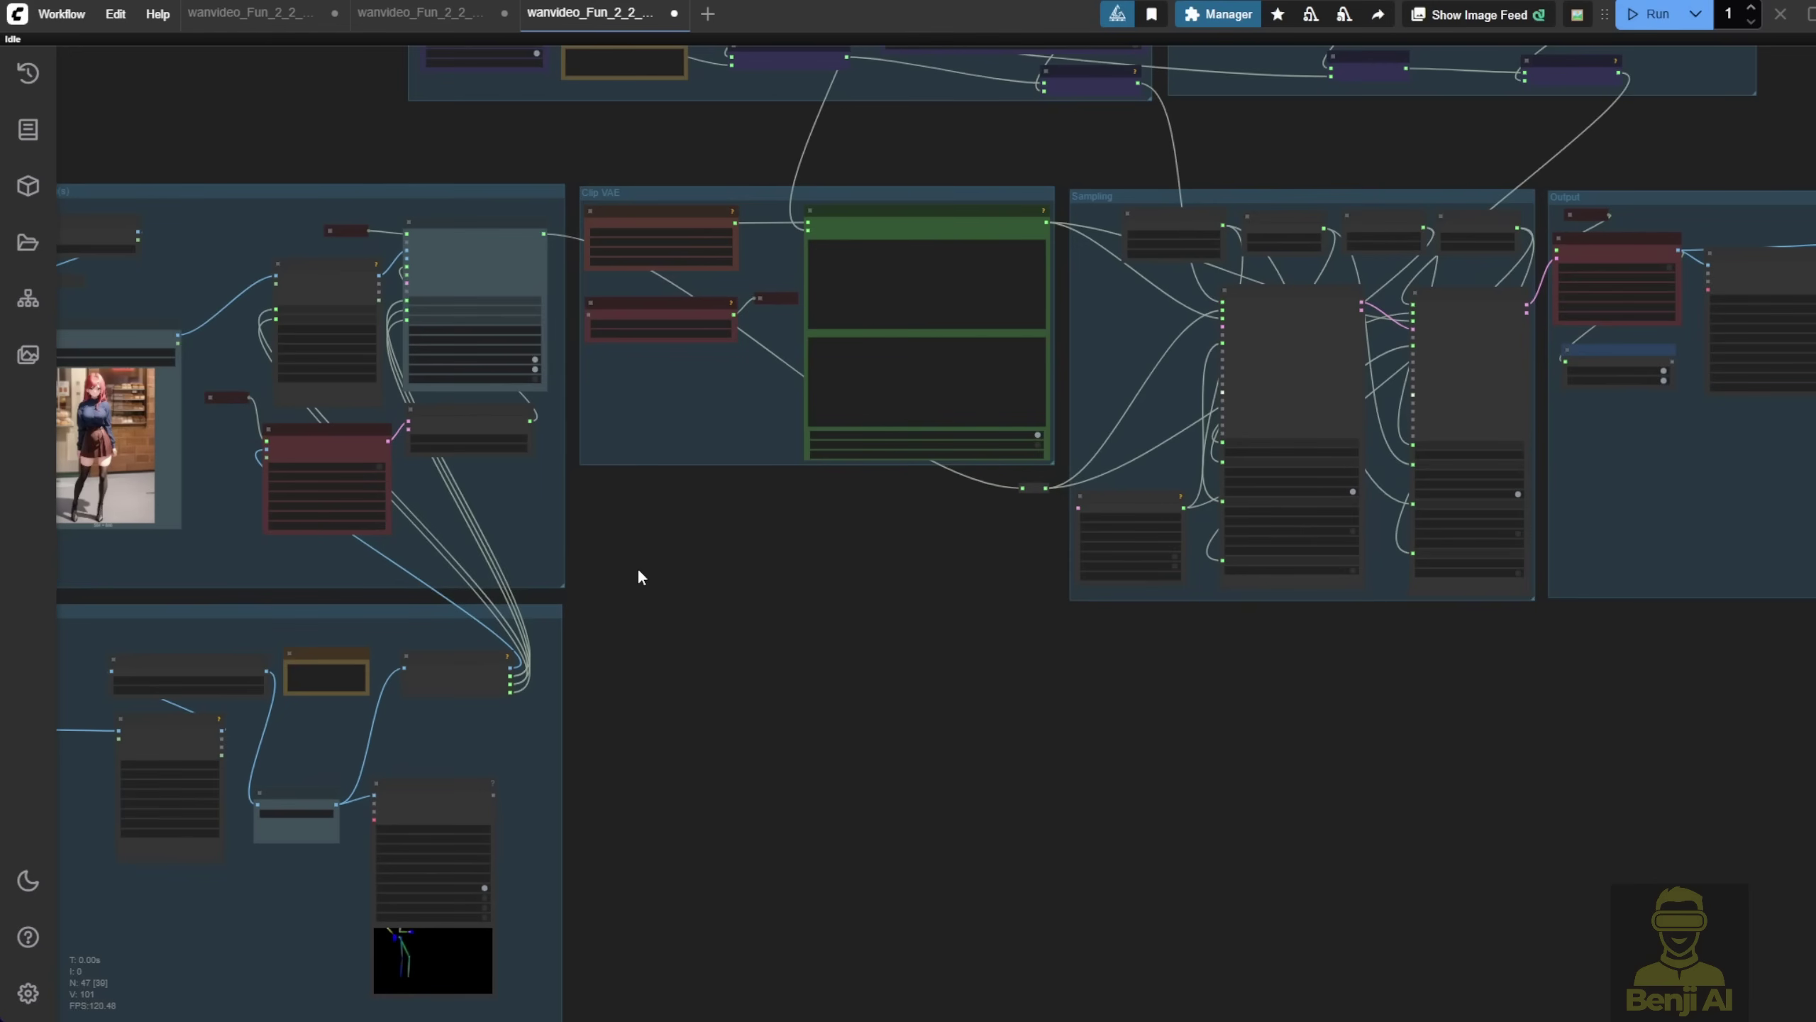
left_click(422, 12)
scroll(582, 534, "down", 3)
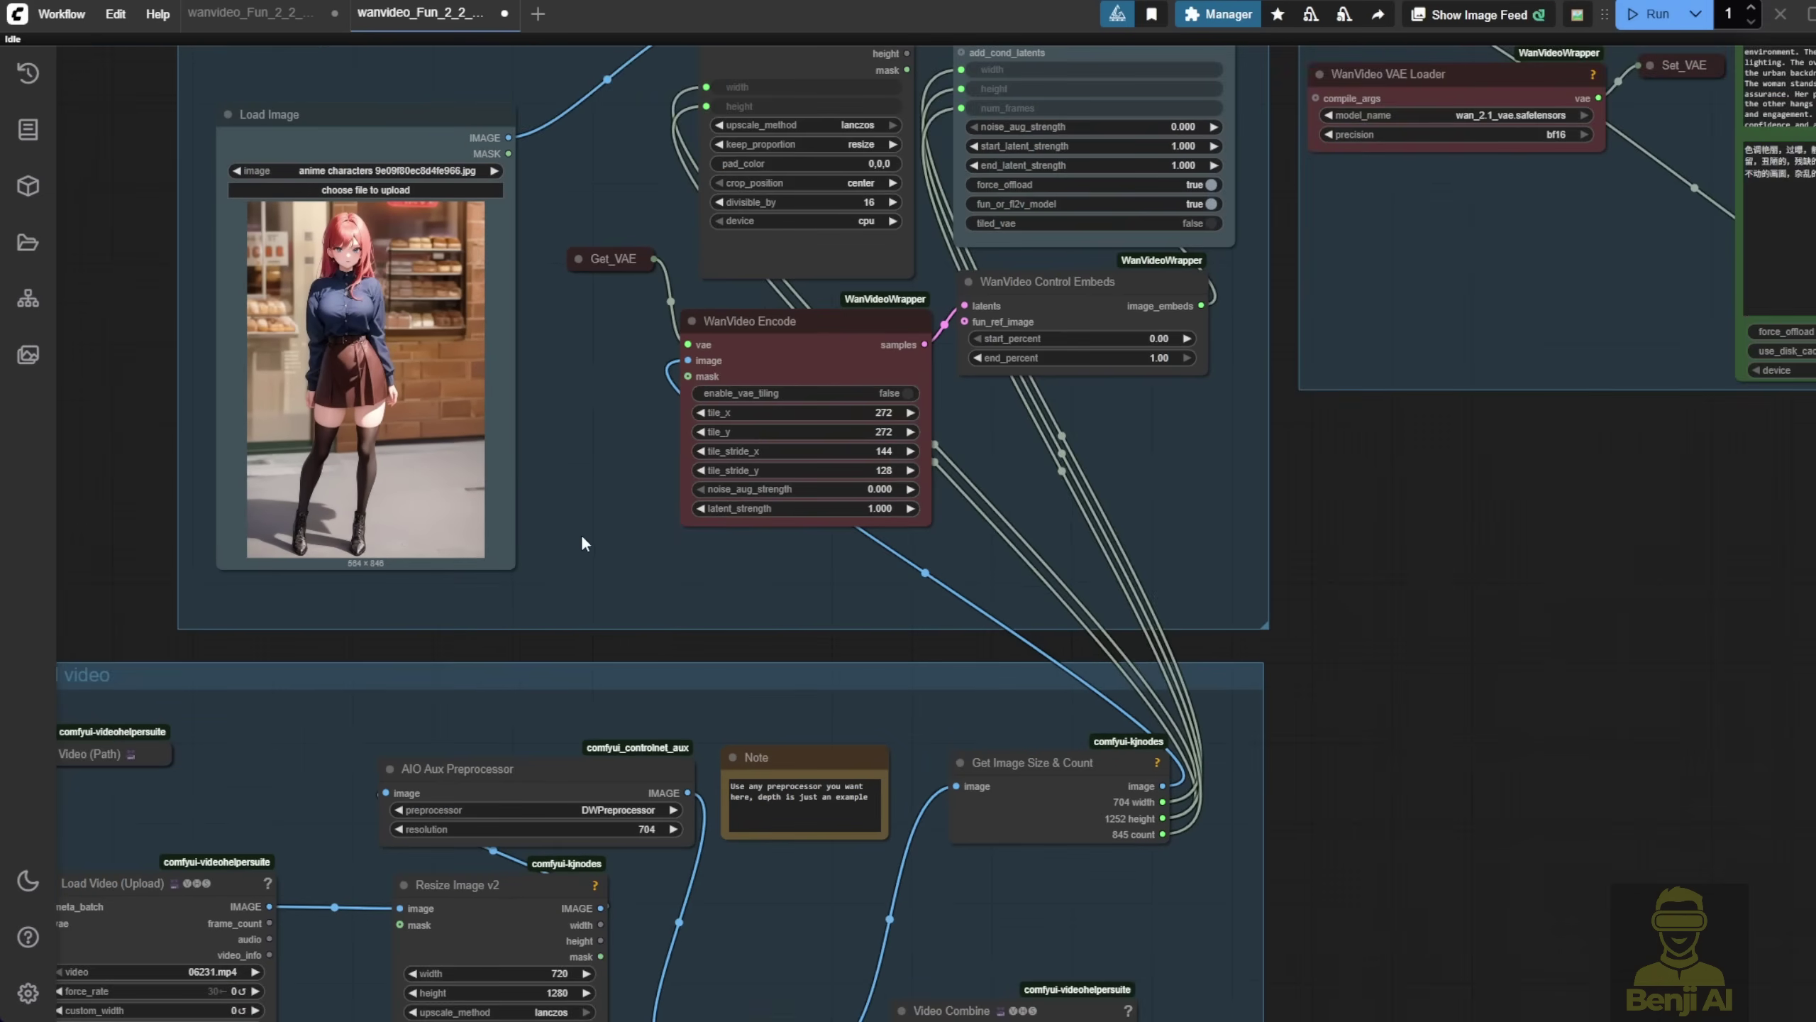
left_click_drag(582, 534, 867, 88)
scroll(1641, 410, "down", 2)
left_click_drag(1641, 410, 617, 816)
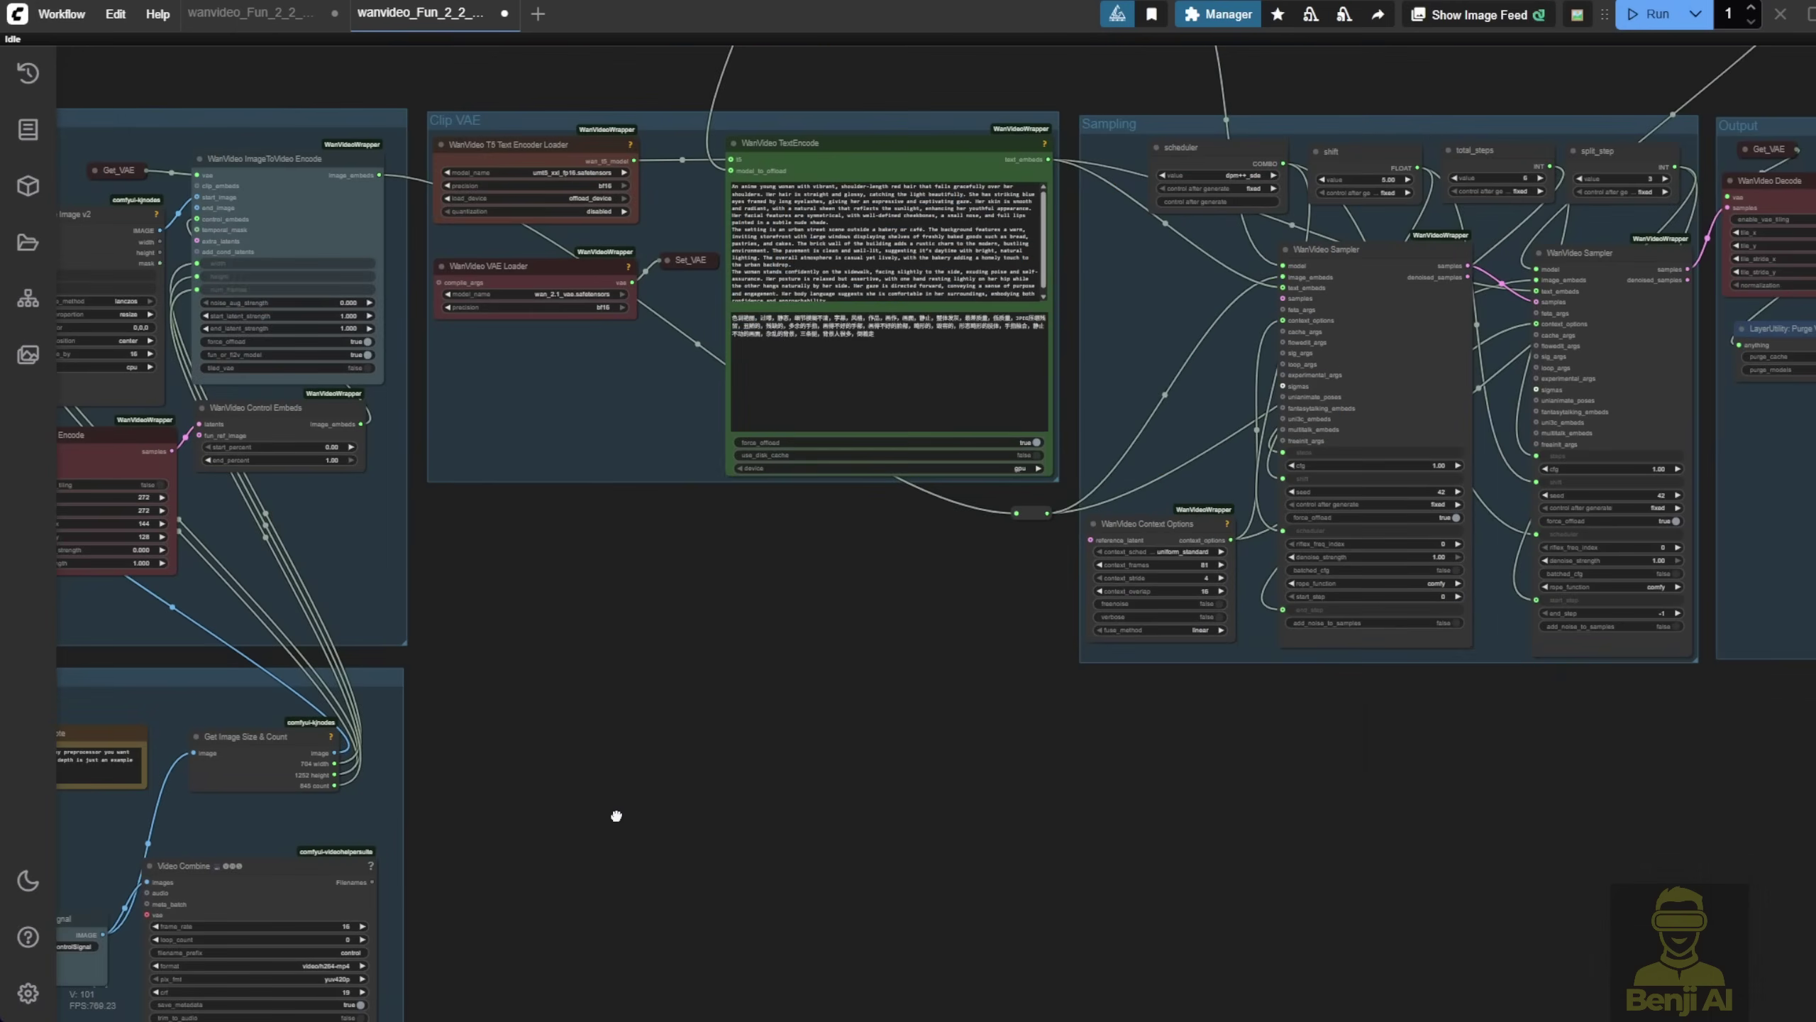
left_click_drag(1198, 722, 898, 816)
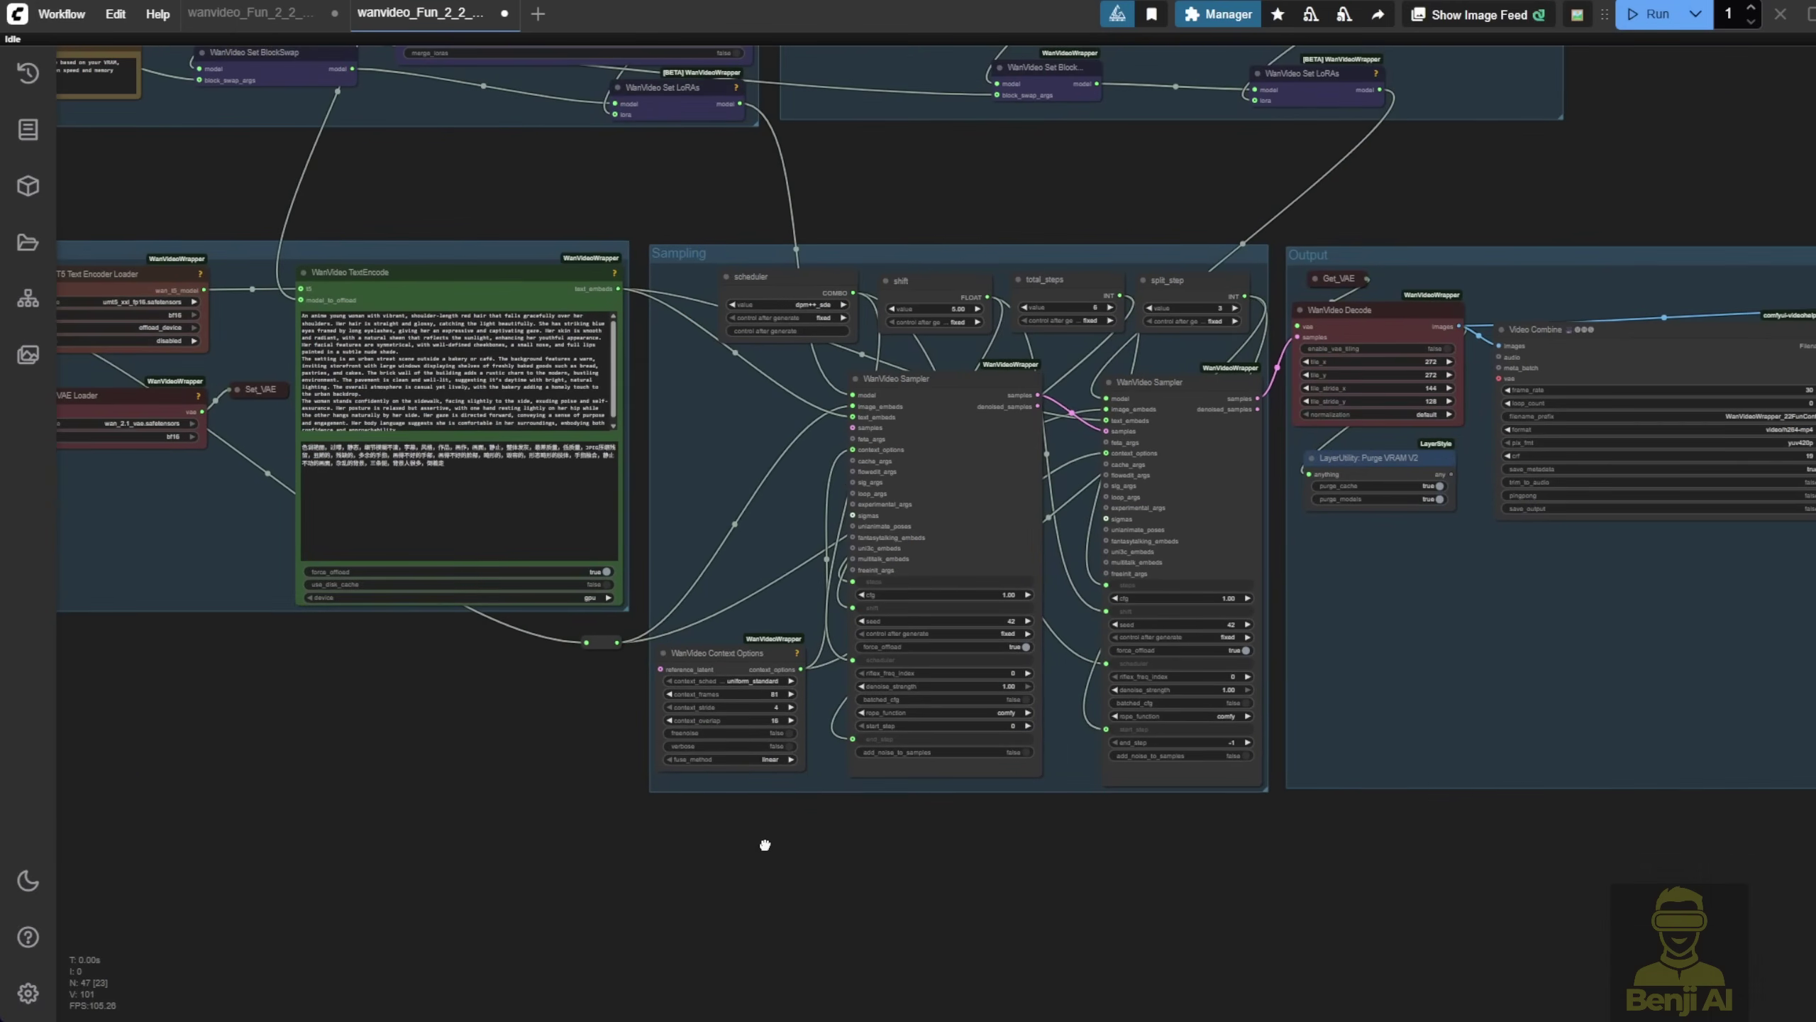
Zoom into the Sampling group and shift the WanVideo Context Options node slightly right
scroll(724, 478, "up", 3)
scroll(775, 735, "up", 3)
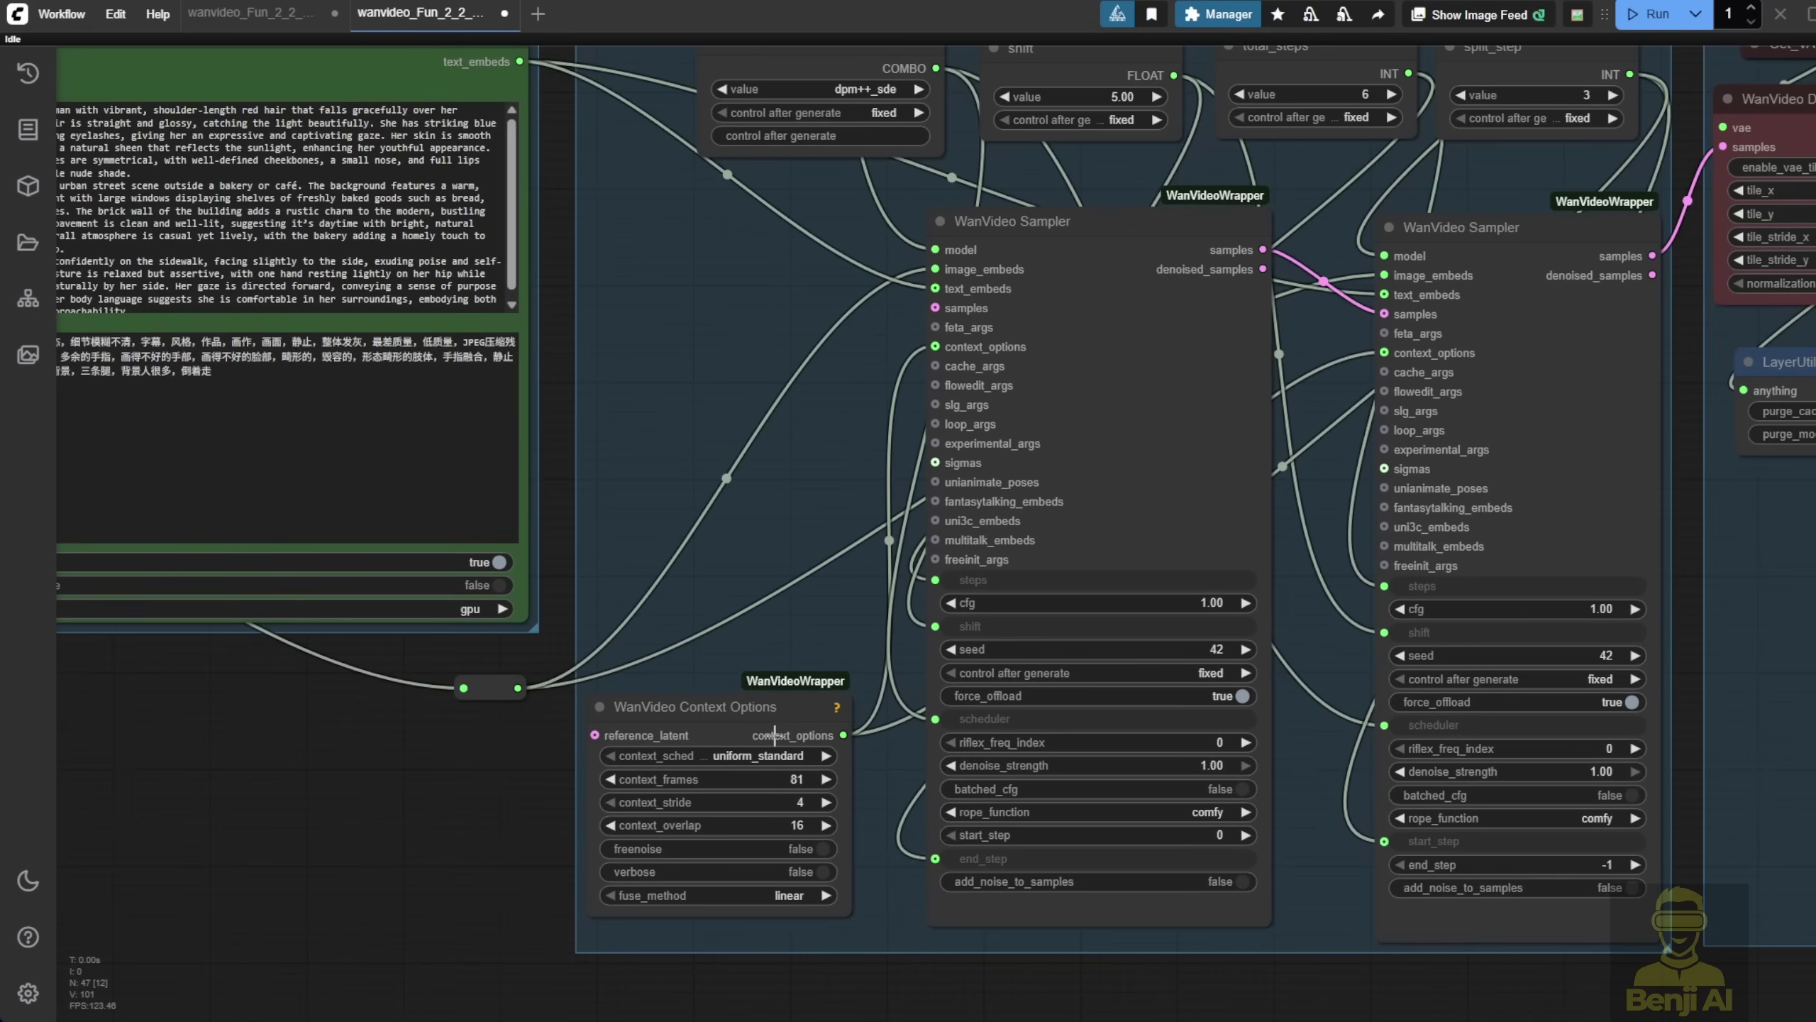
left_click(742, 708)
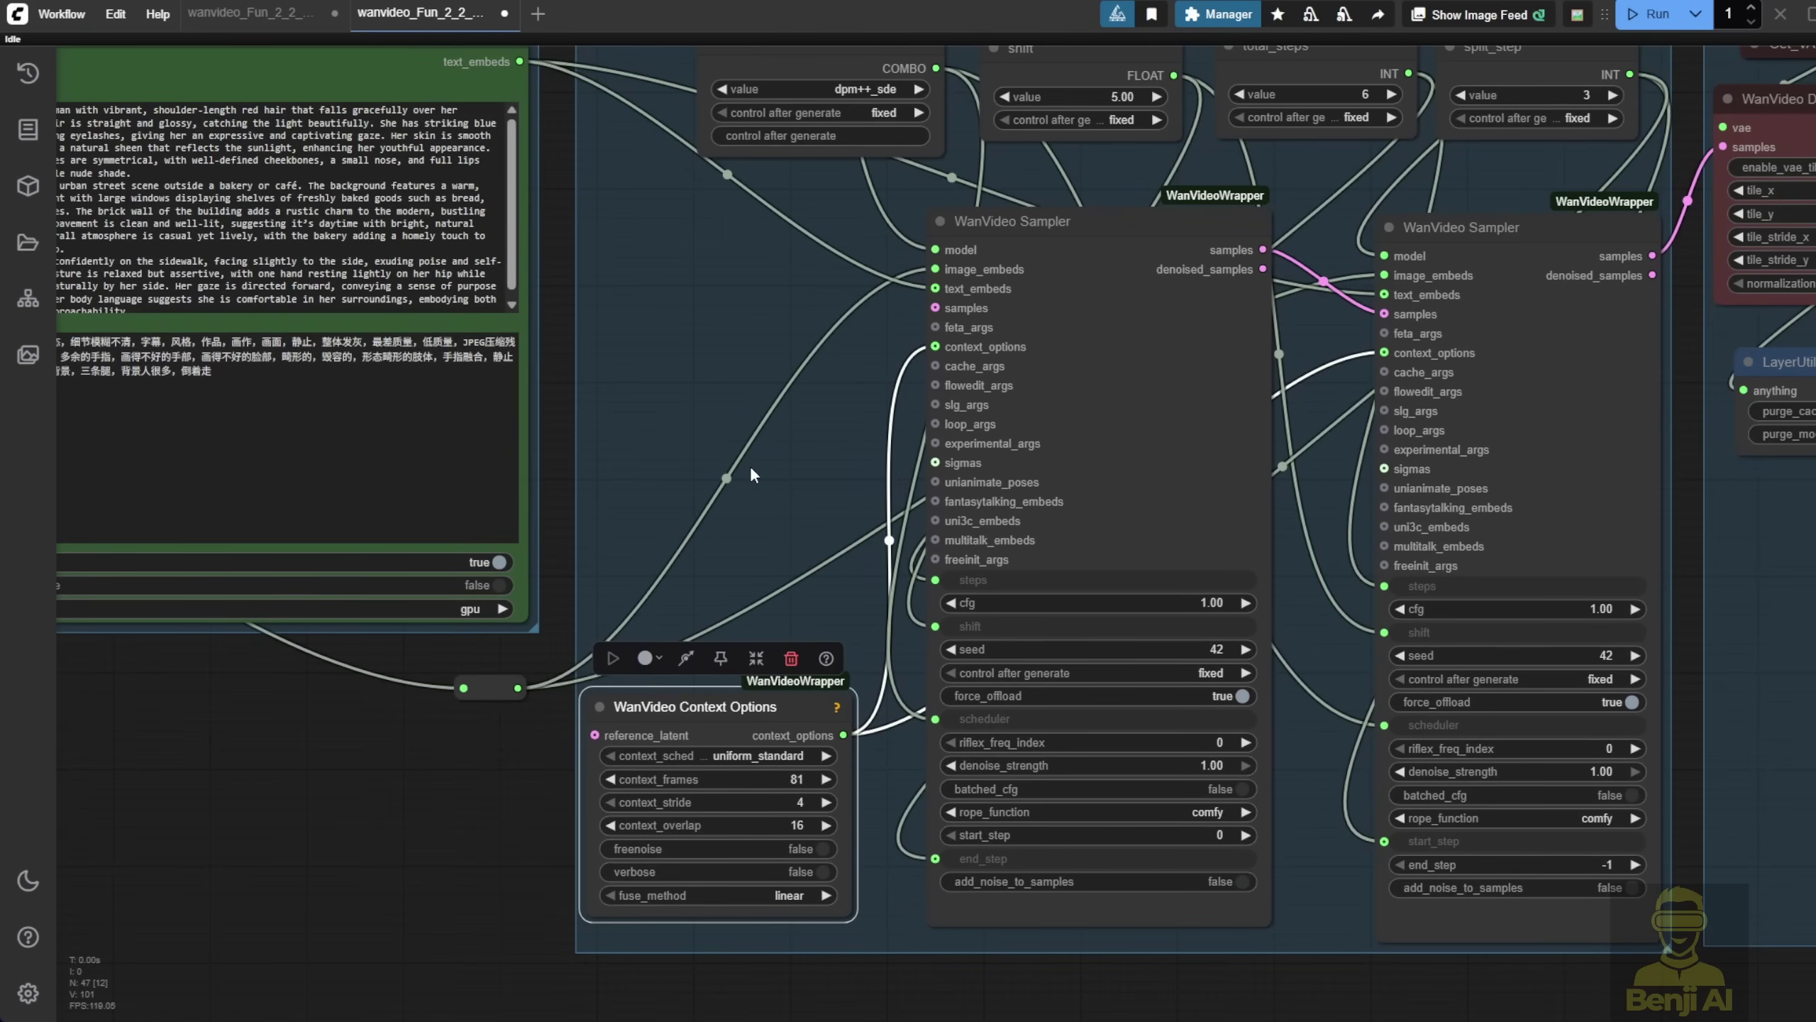
left_click_drag(744, 715, 756, 715)
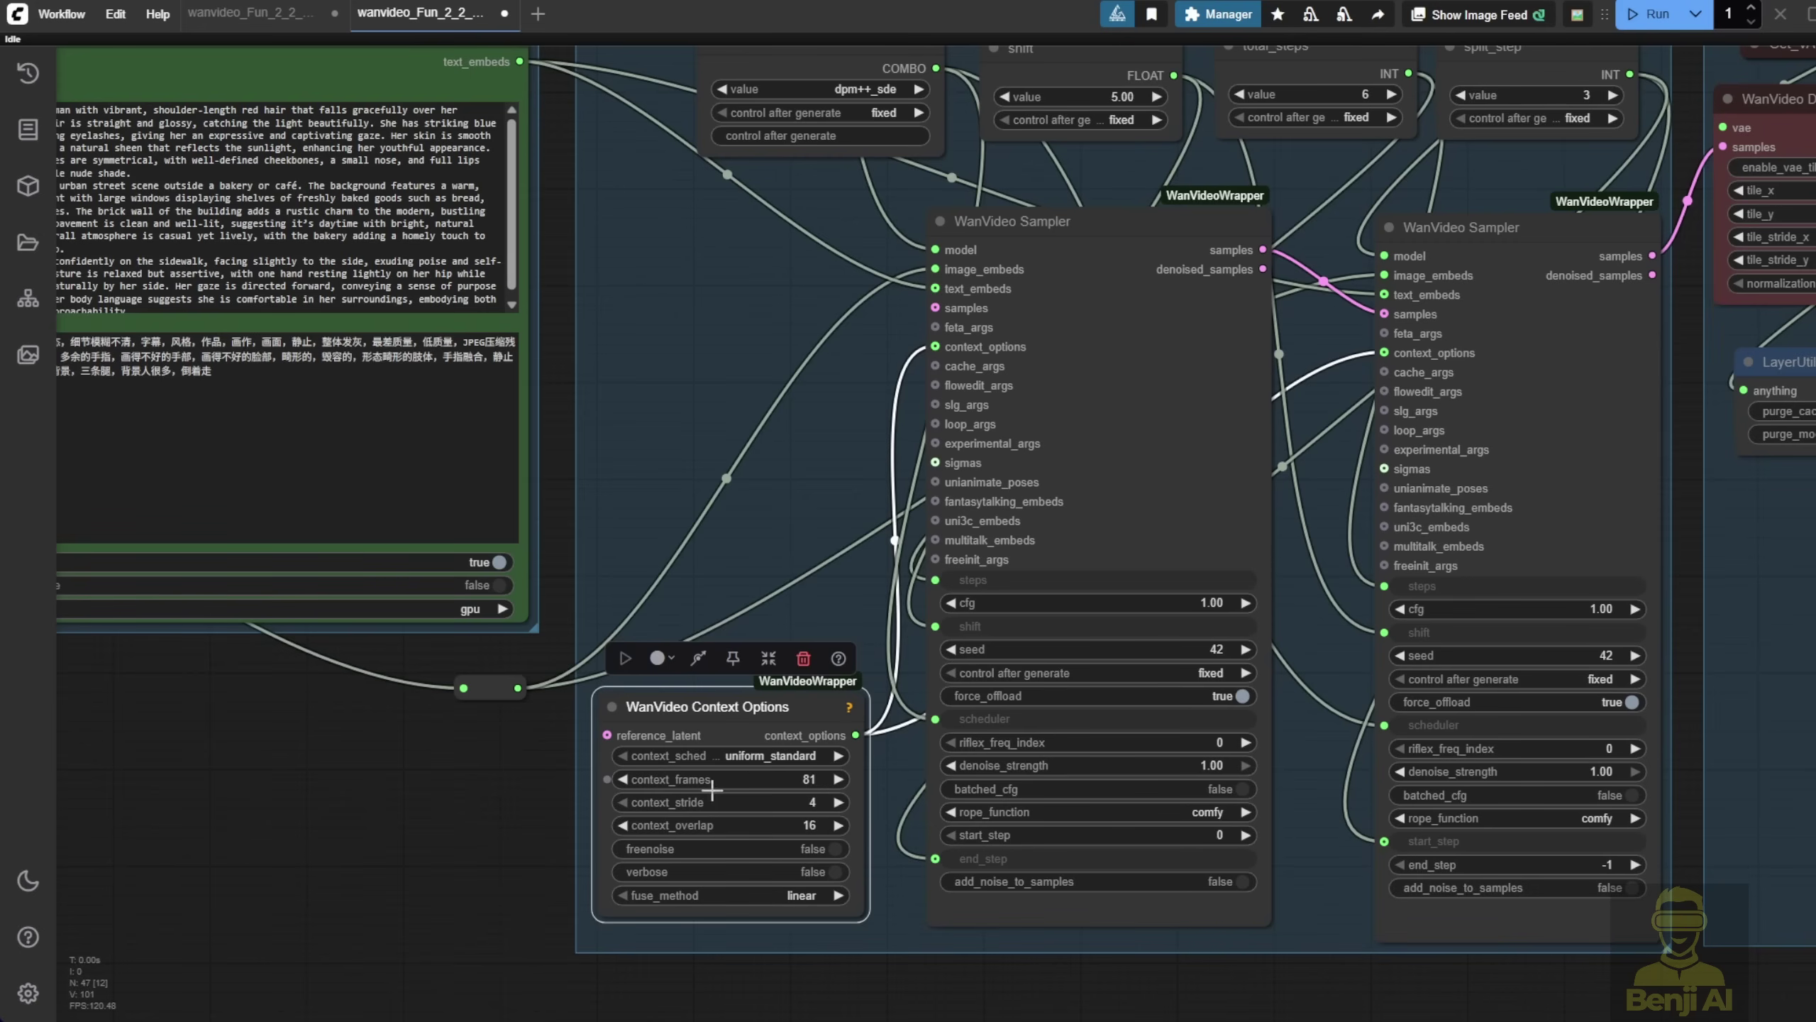
scroll(878, 764, "up", 3)
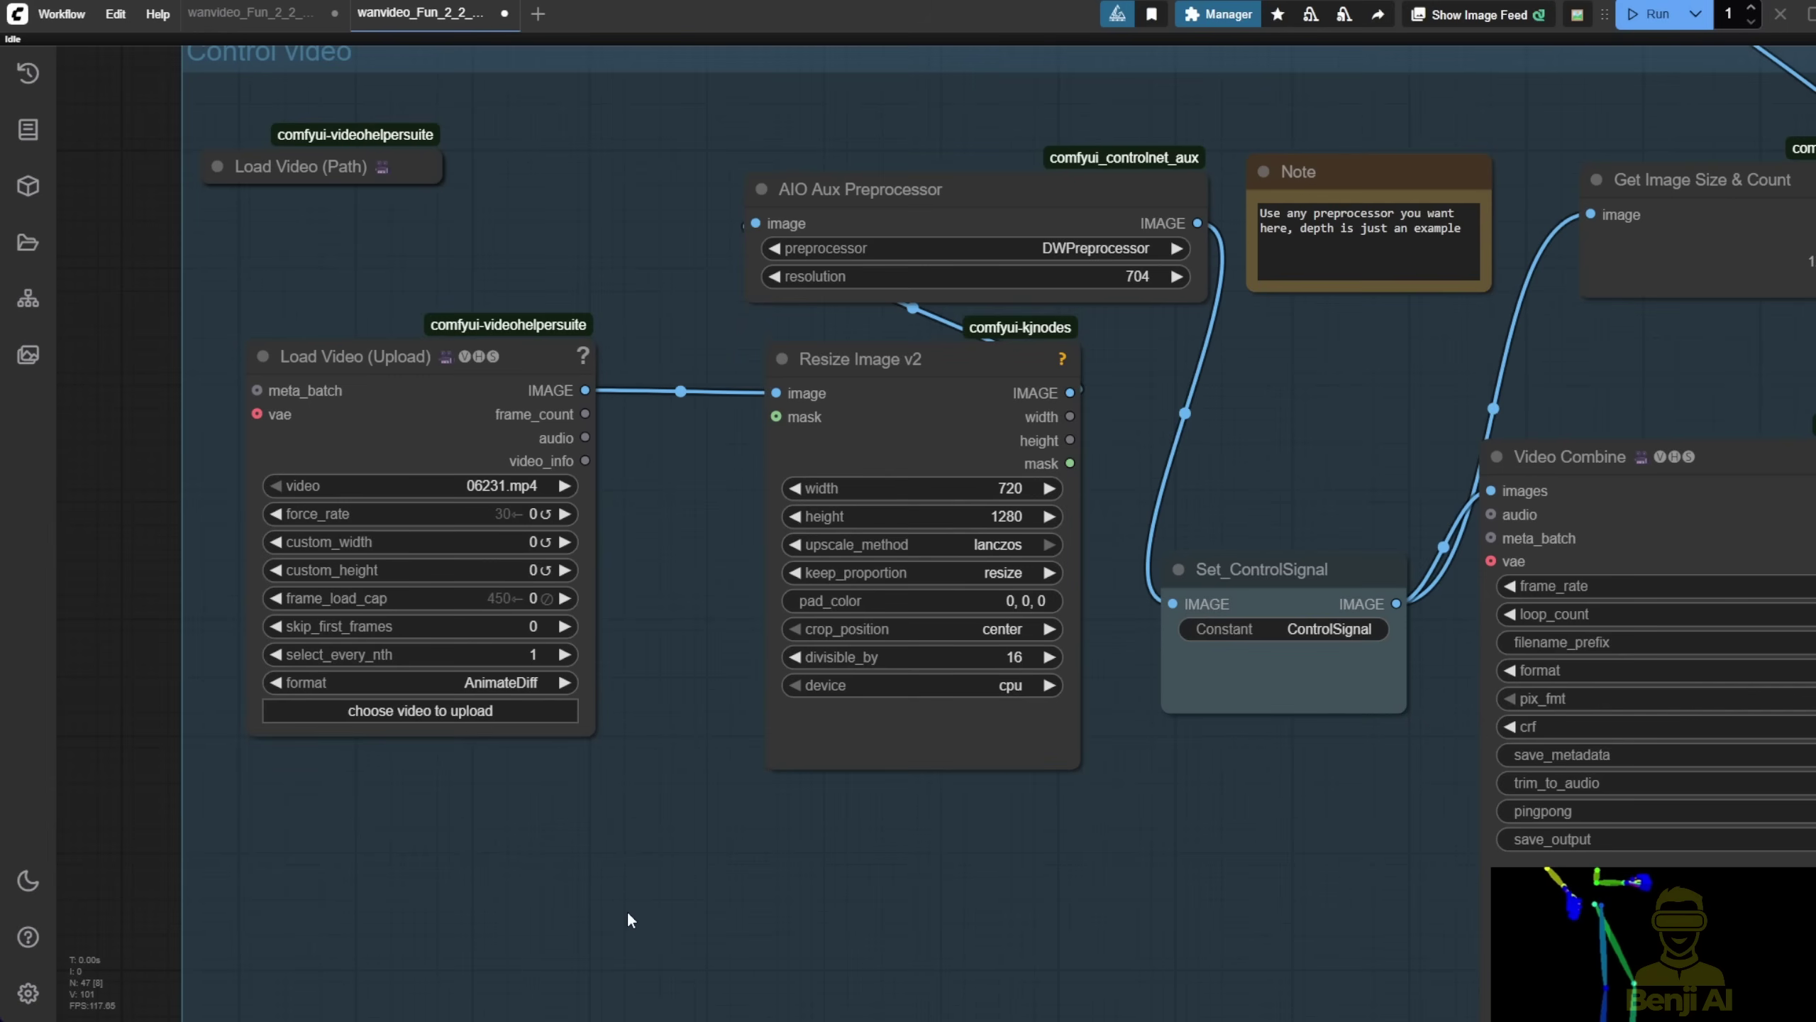
Drag out the Resize Image v2 node's lower-right corner to widen it, then zoom around the Control video group
scroll(716, 761, "down", 2)
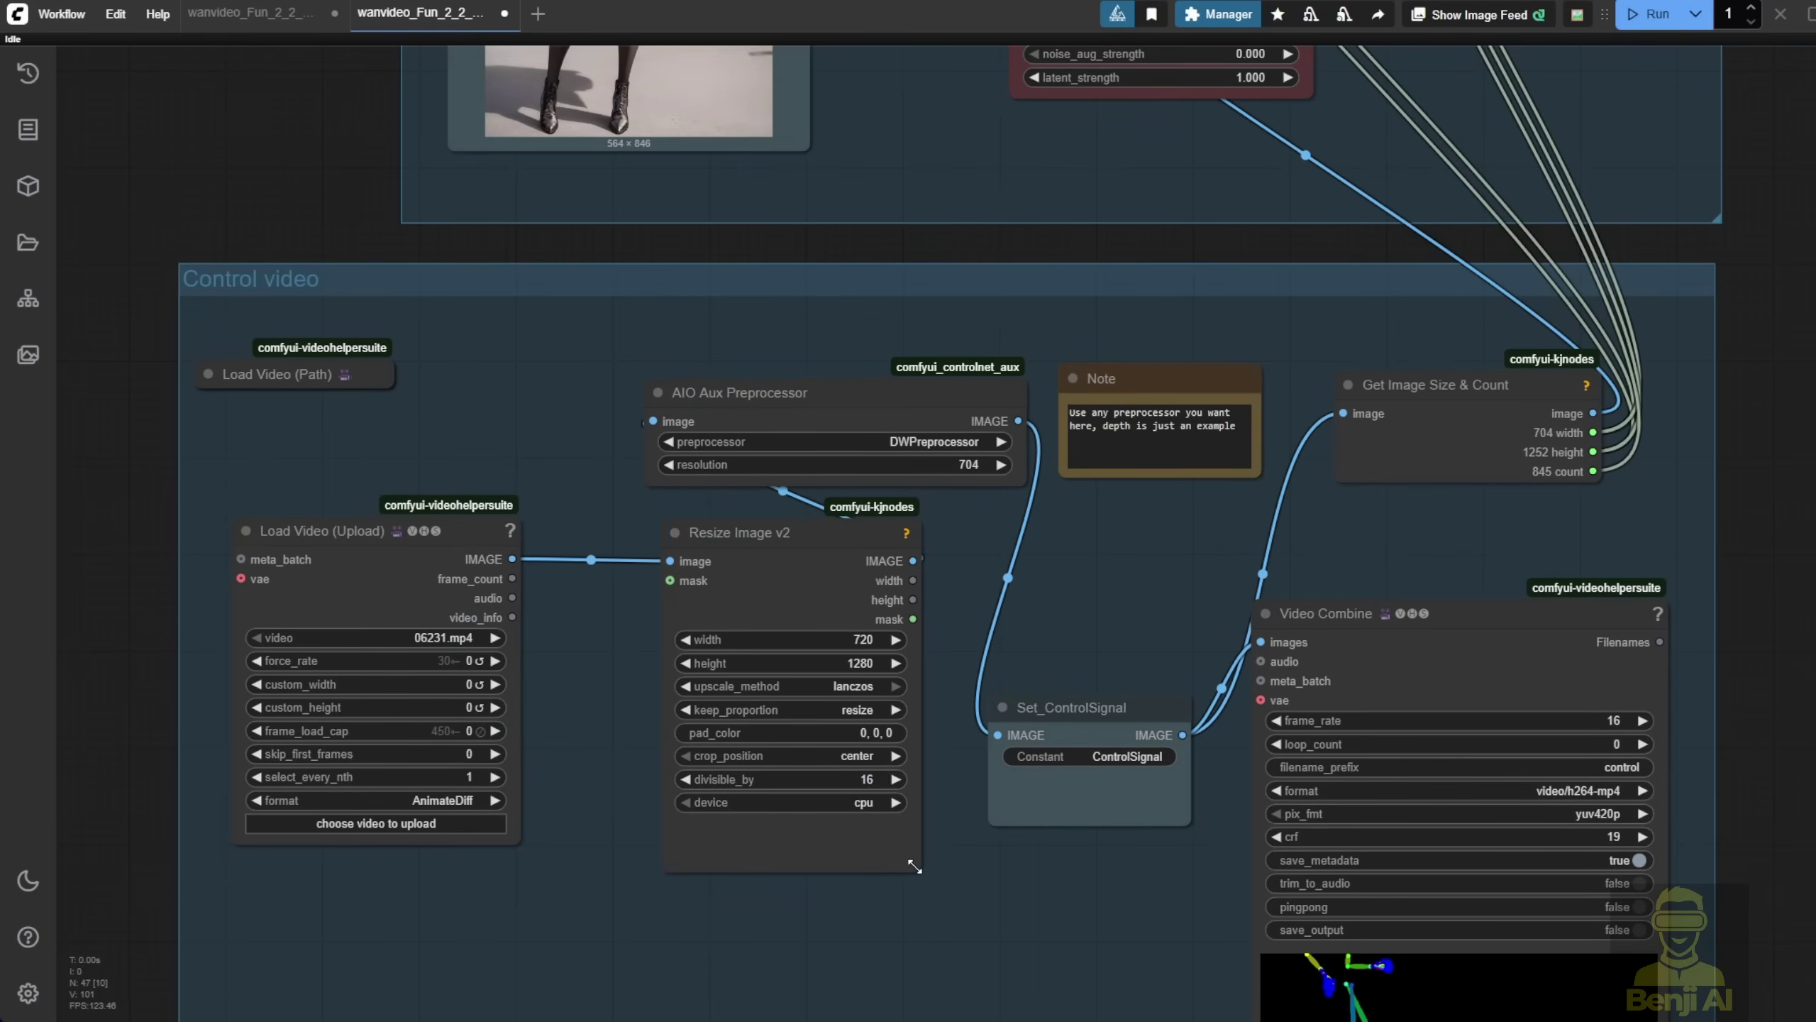
left_click_drag(915, 866, 960, 844)
scroll(854, 734, "up", 3)
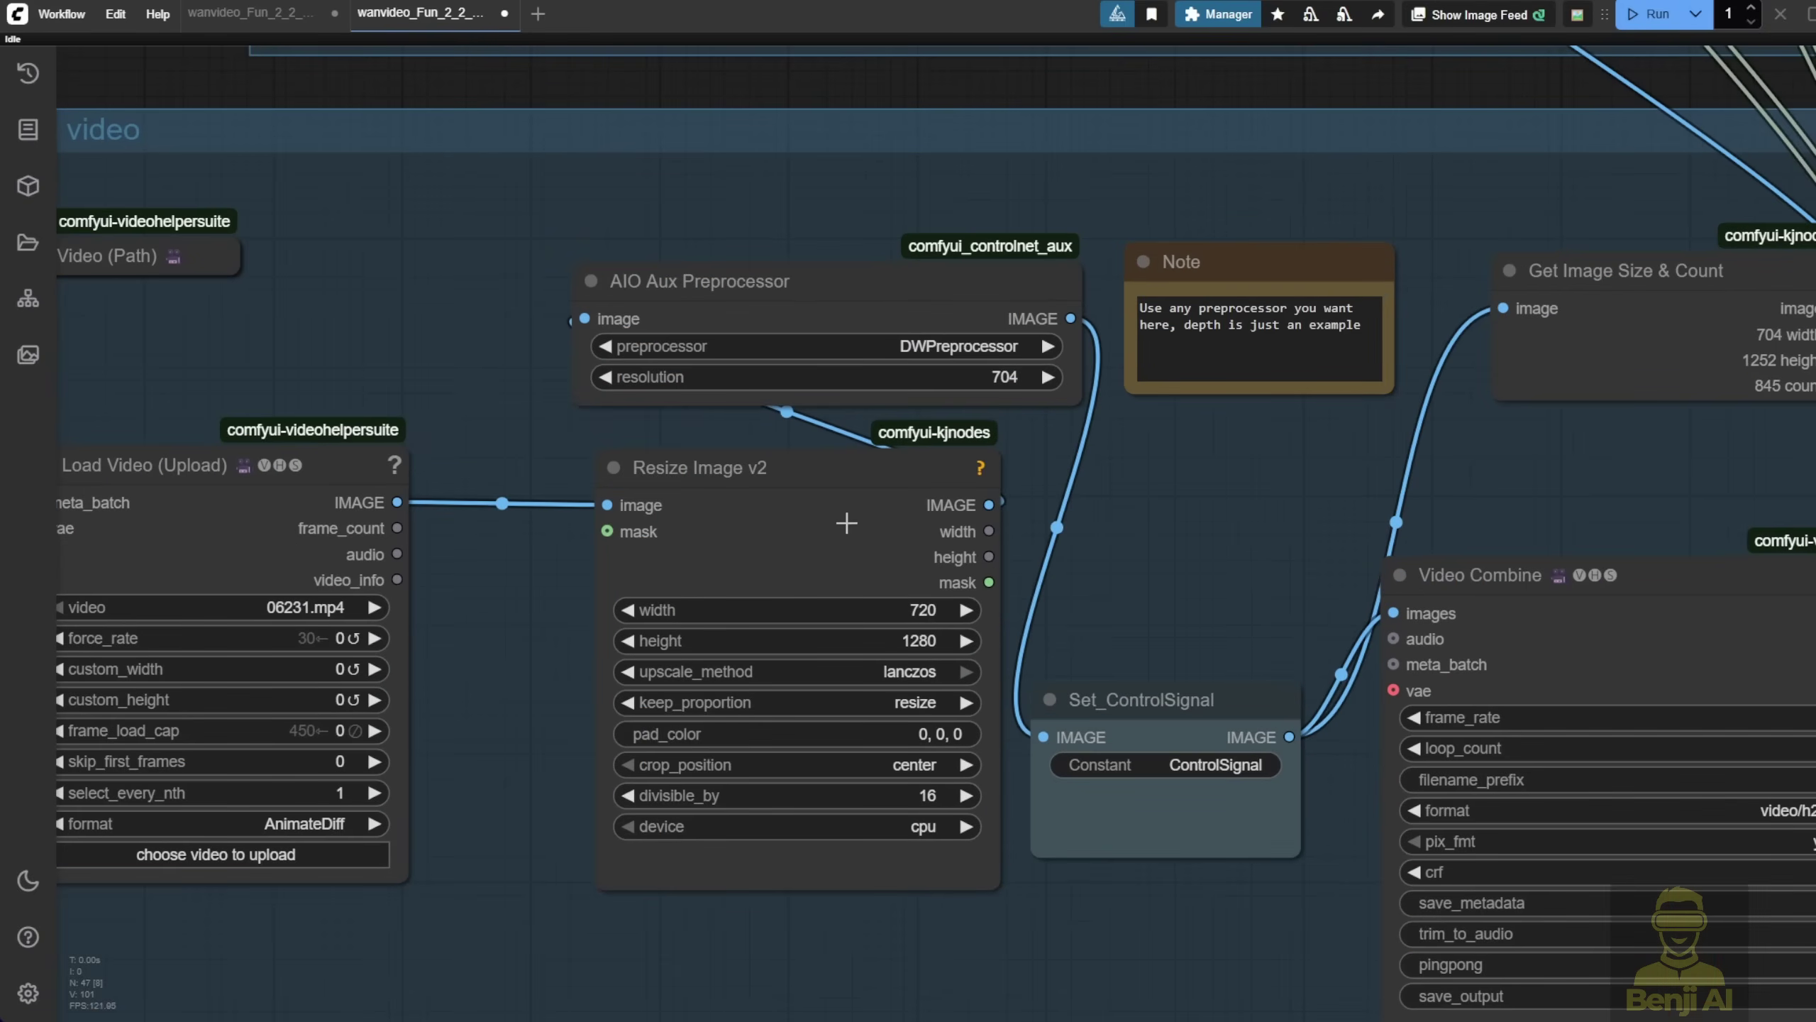
scroll(892, 528, "down", 3)
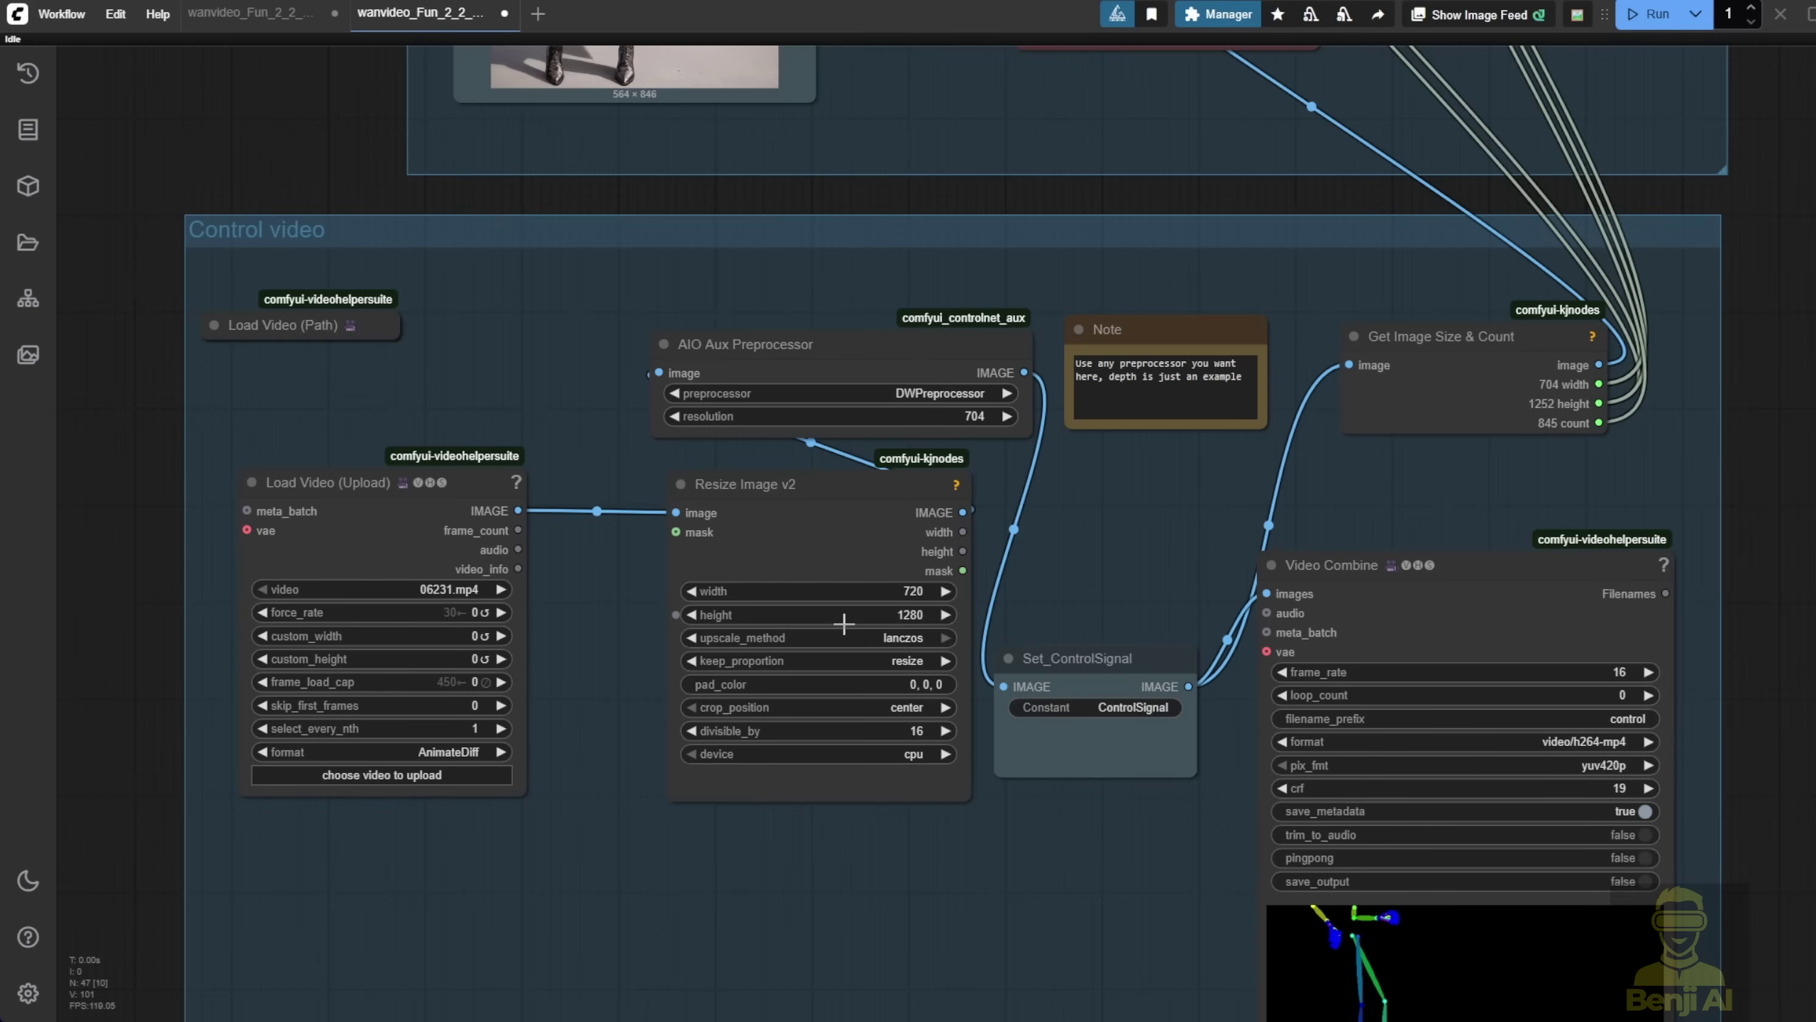
scroll(990, 568, "up", 2)
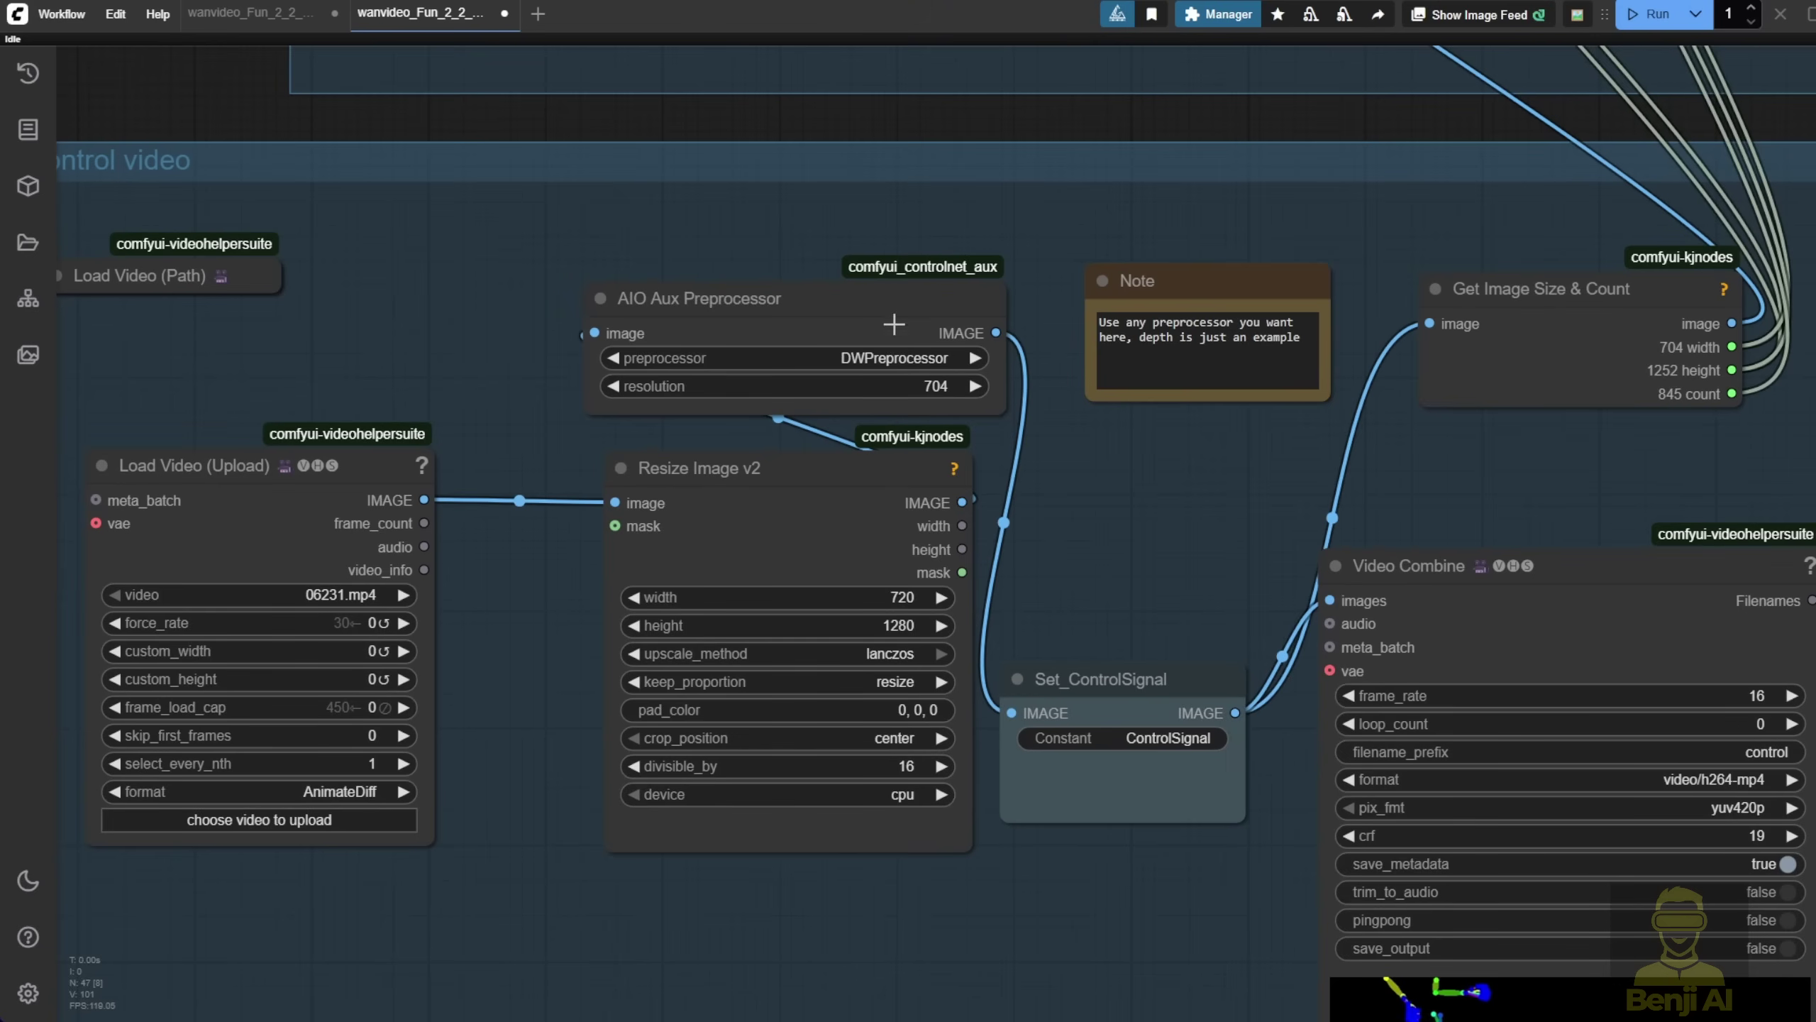
scroll(1052, 462, "up", 3)
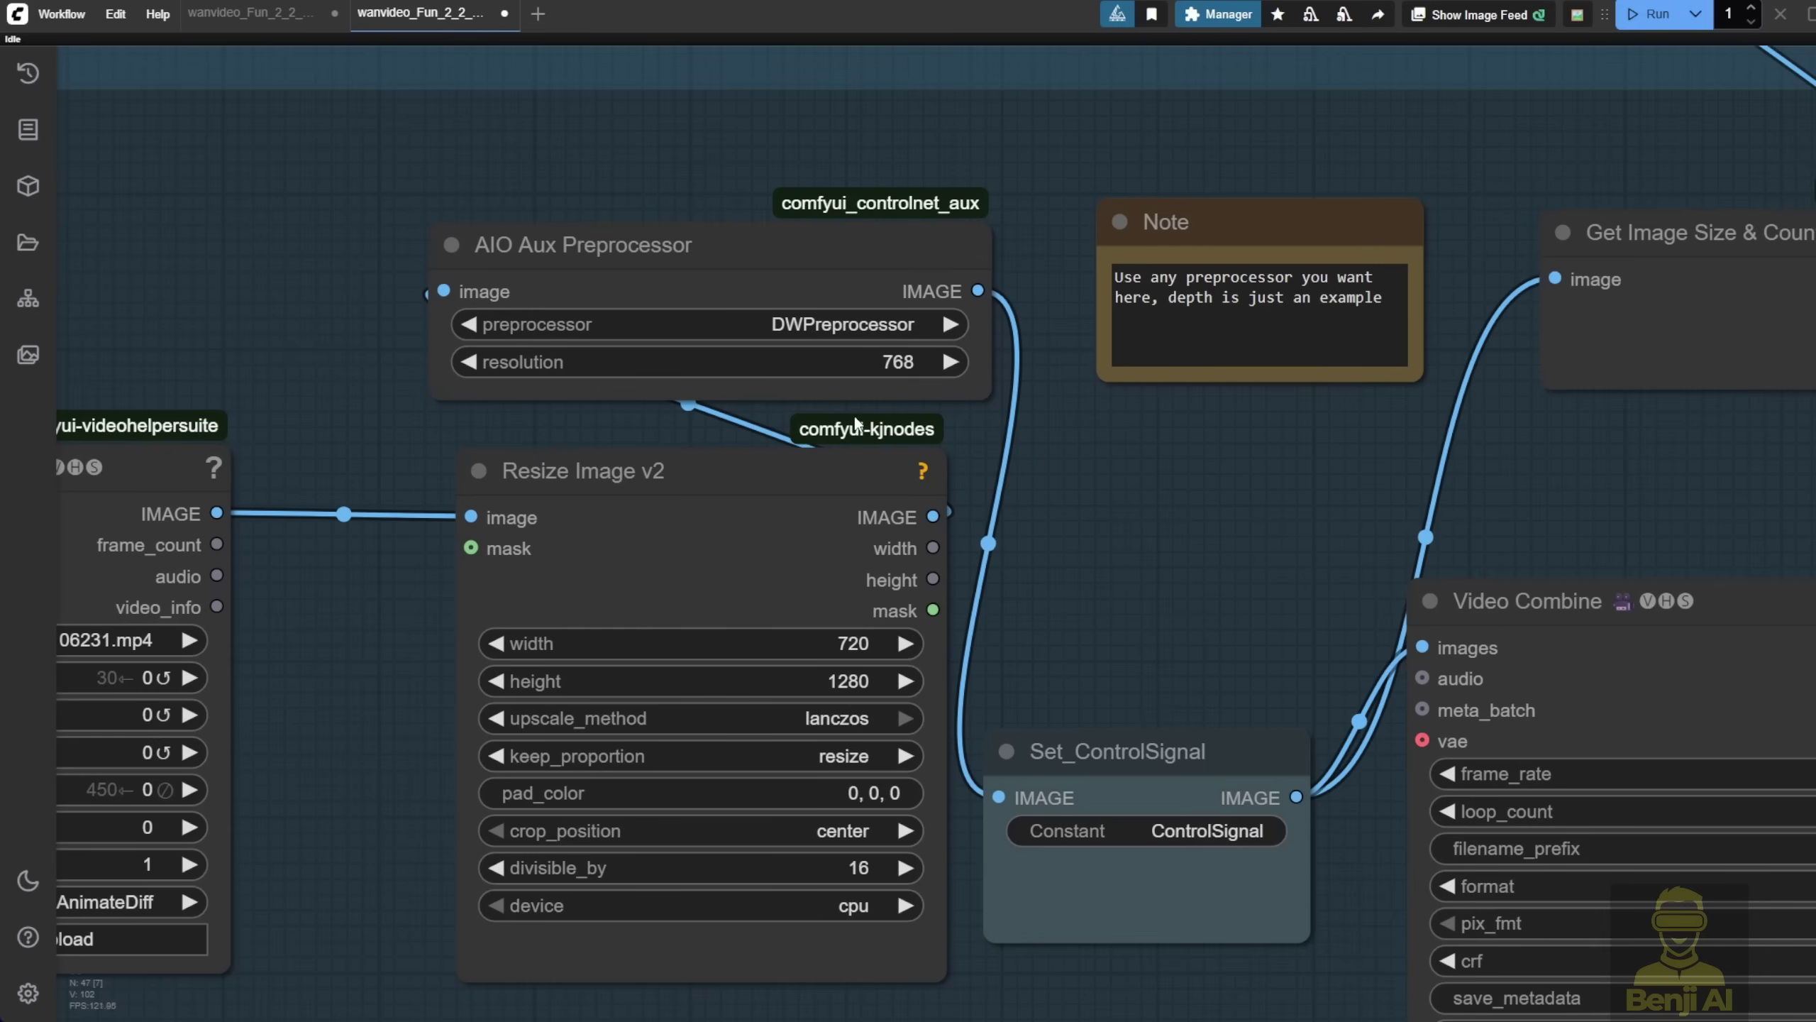
scroll(1064, 491, "left", 2)
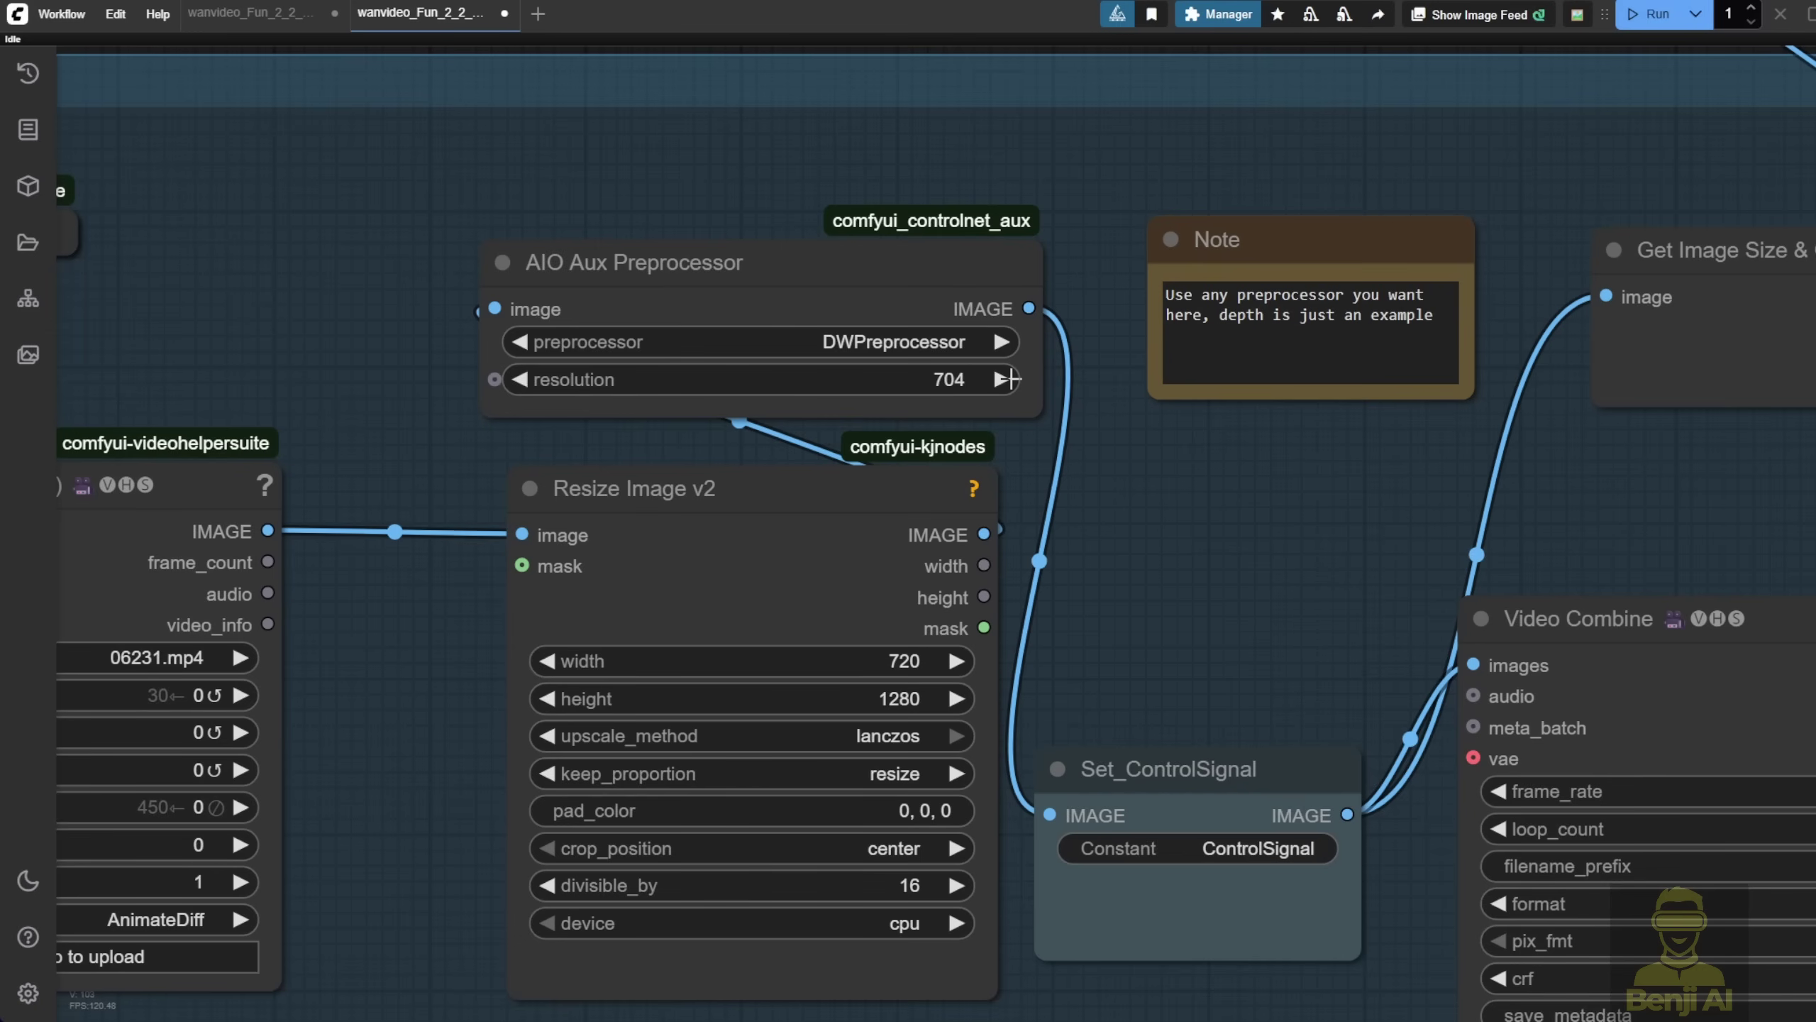
scroll(934, 380, "right", 3)
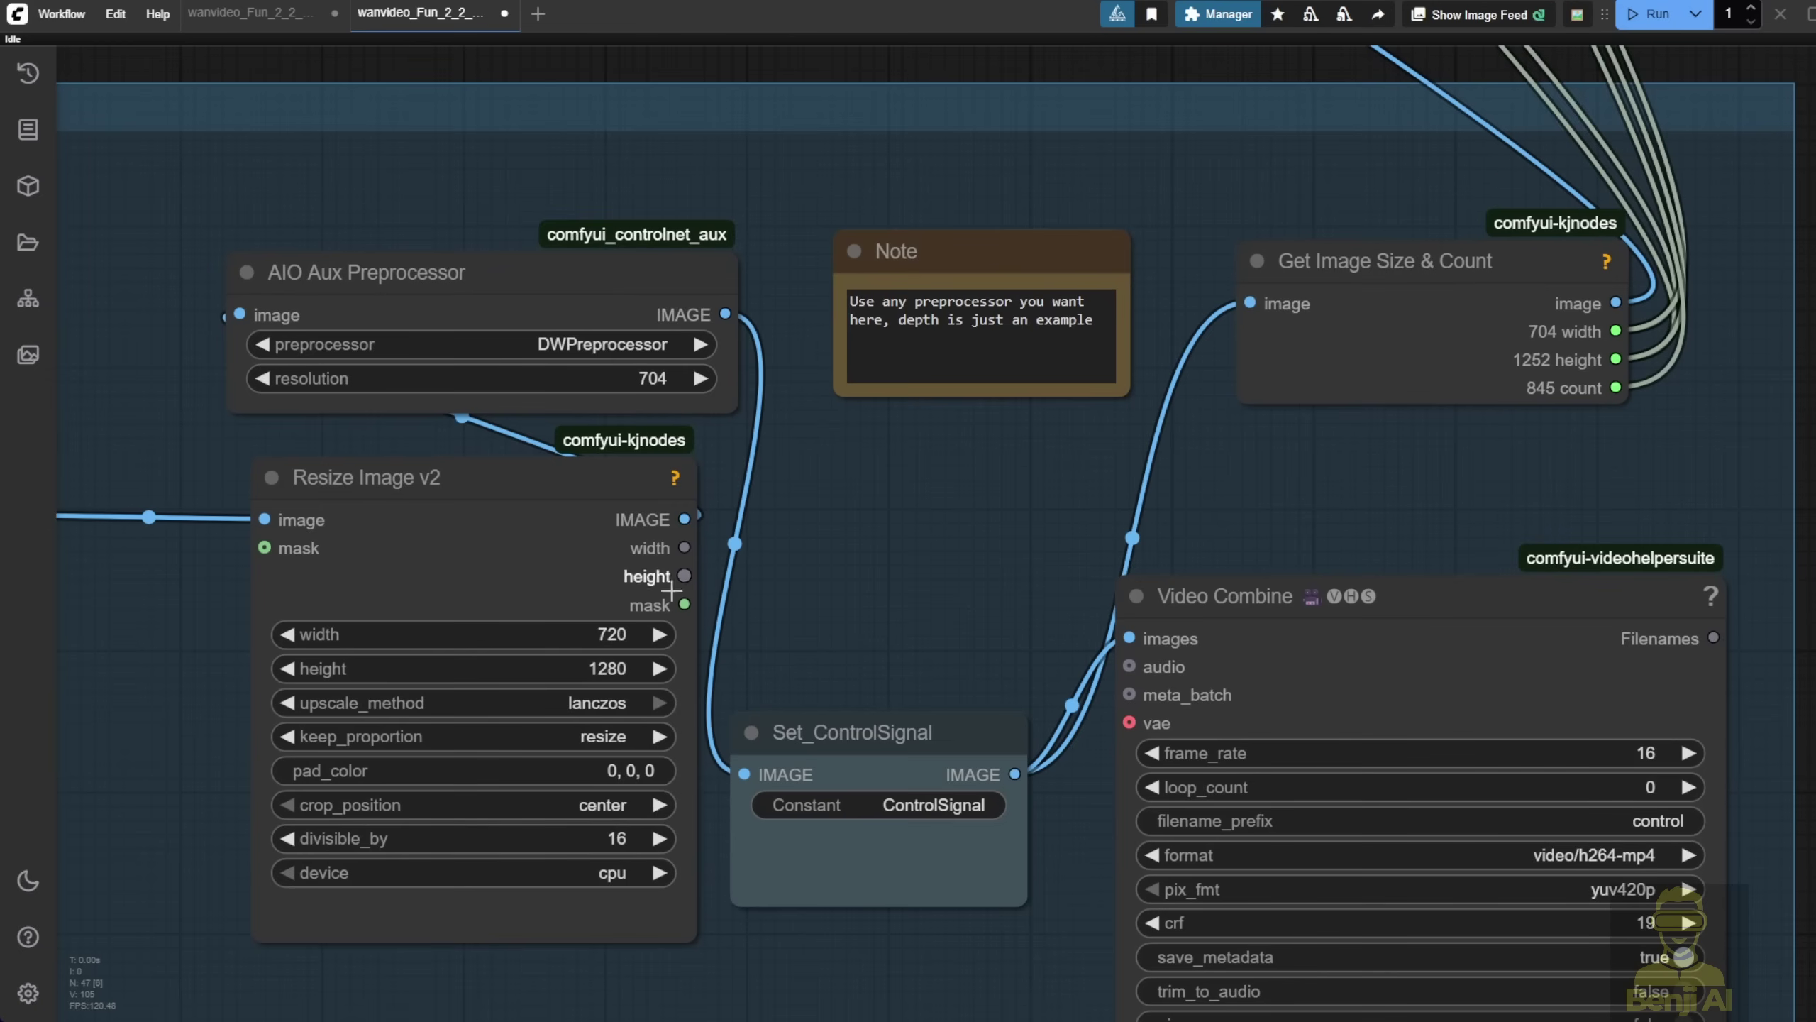
left_click(431, 631)
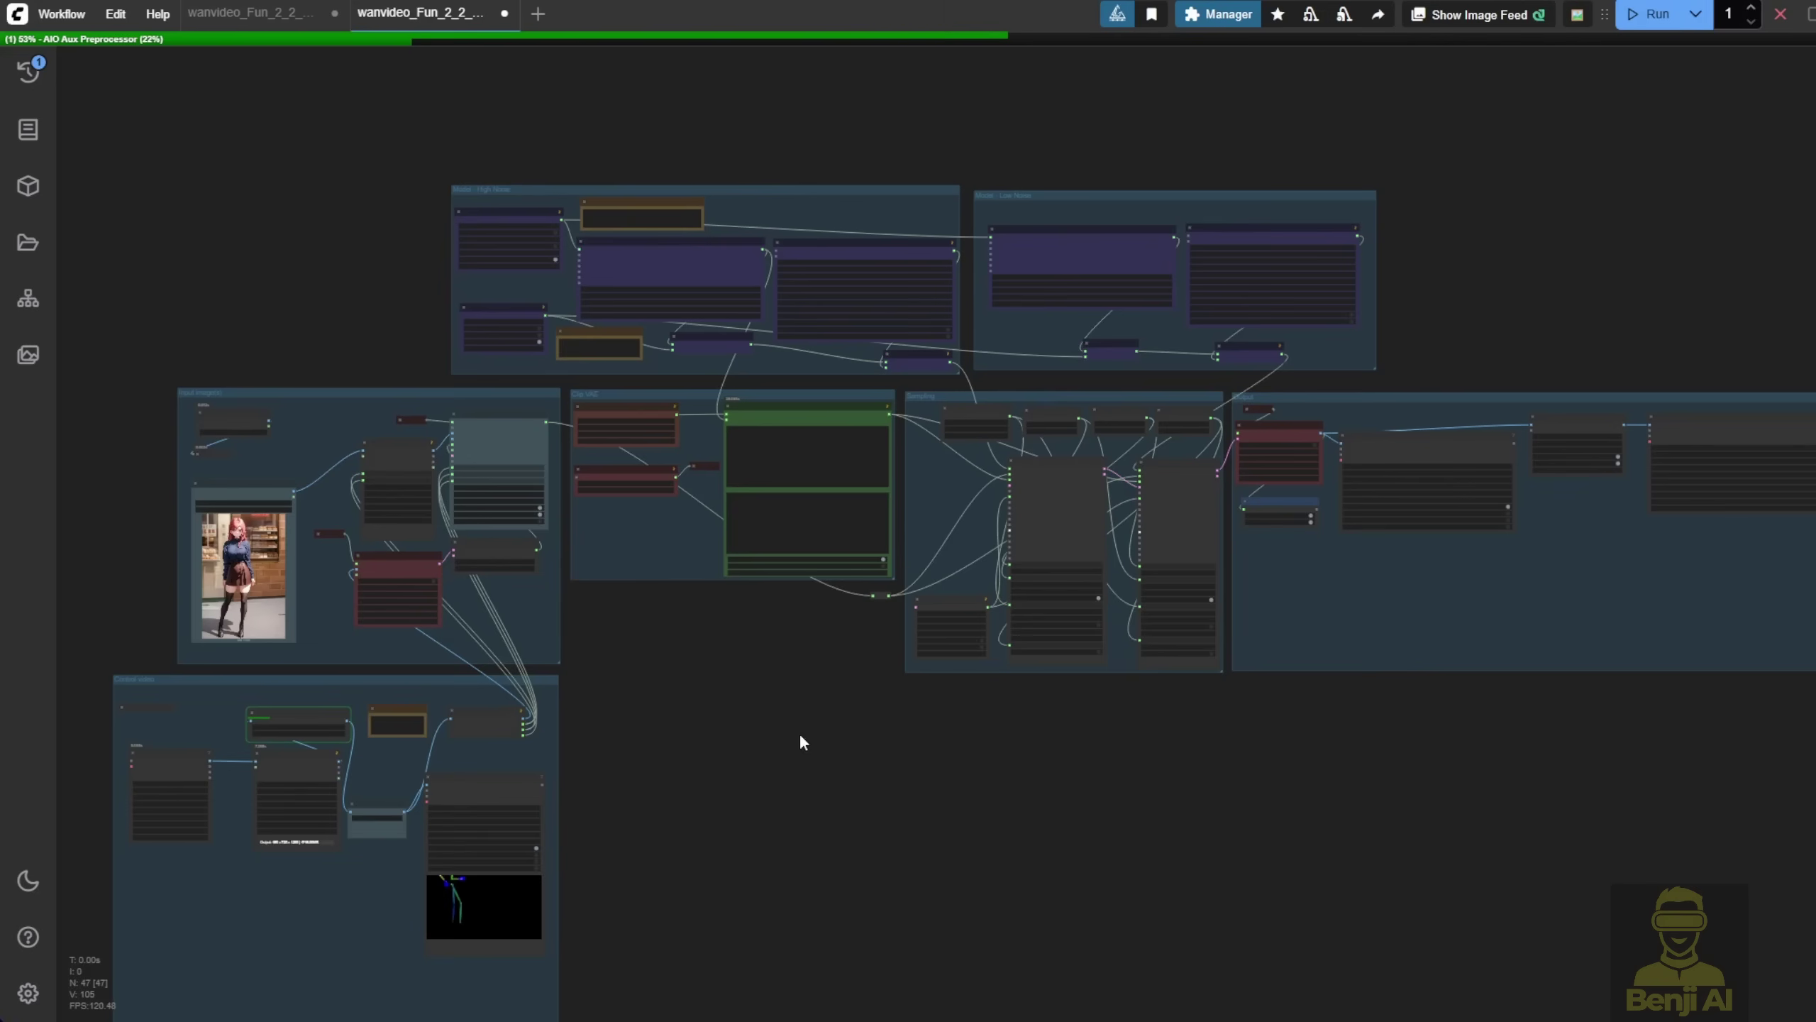
Raise Video Combine and Set_ControlSignal so the DWPose skeleton preview shows fully, then set a preview option
scroll(706, 636, "up", 5)
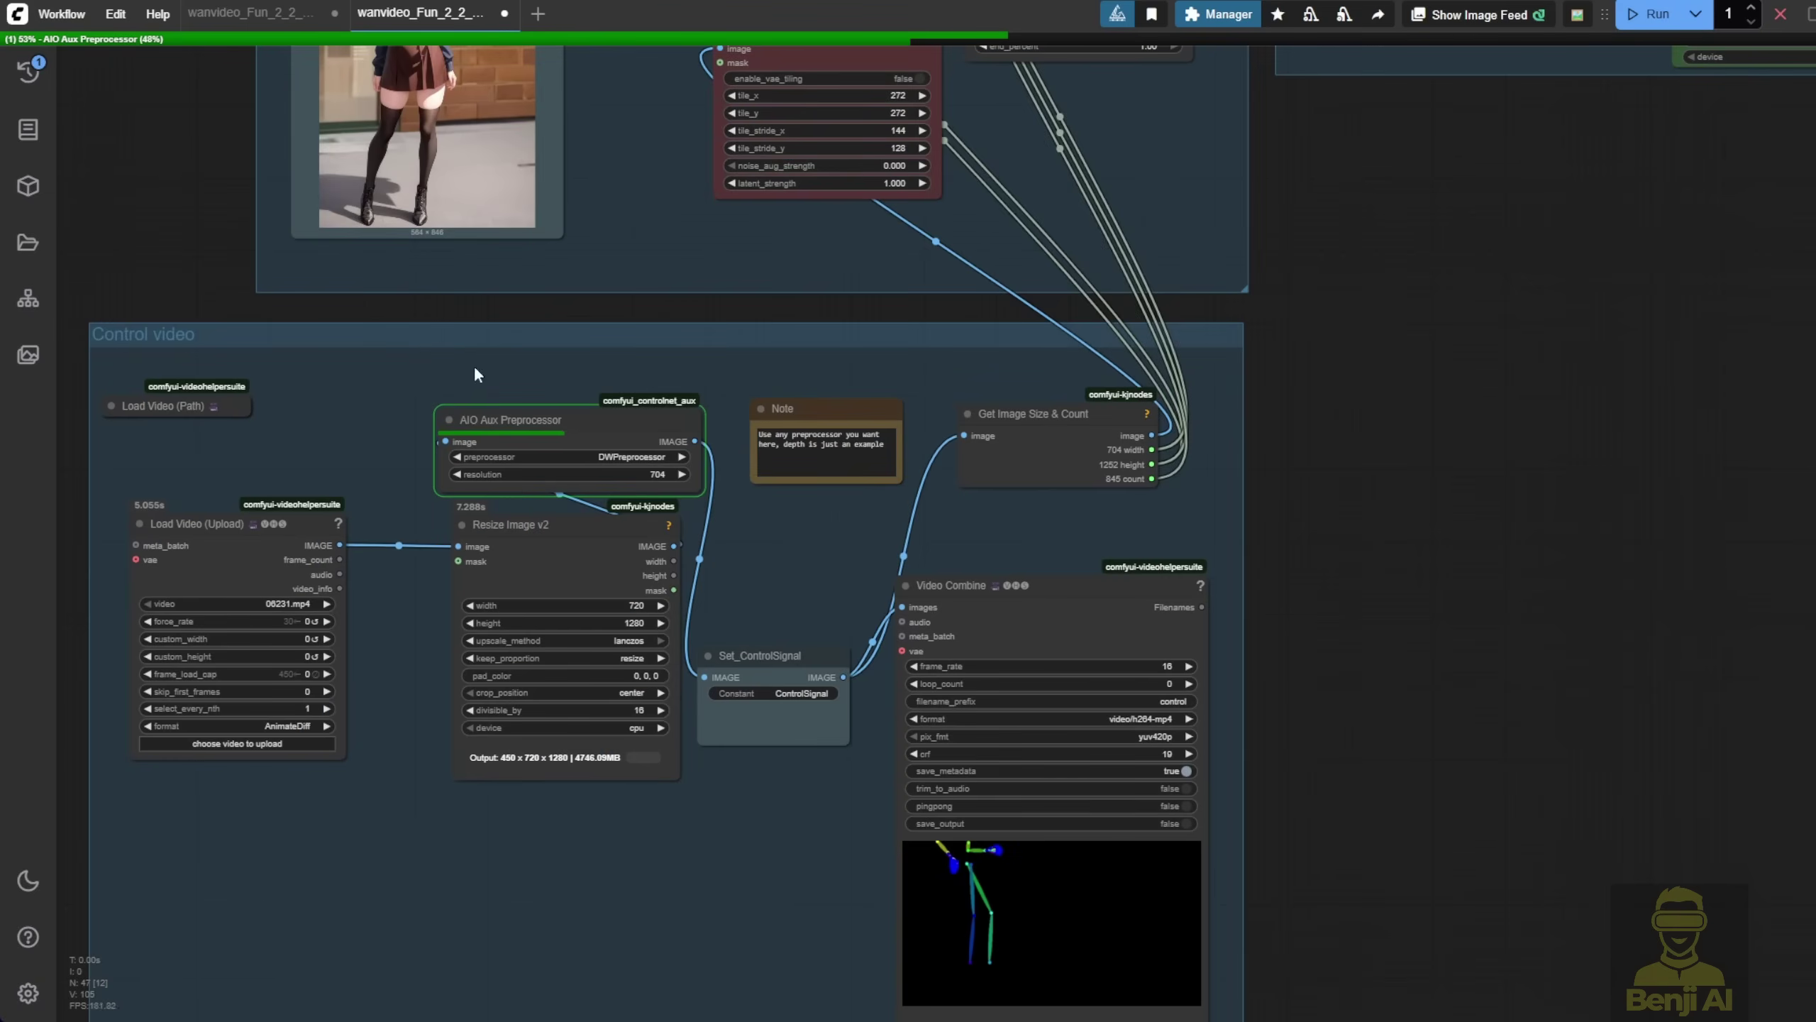
scroll(304, 676, "up", 4)
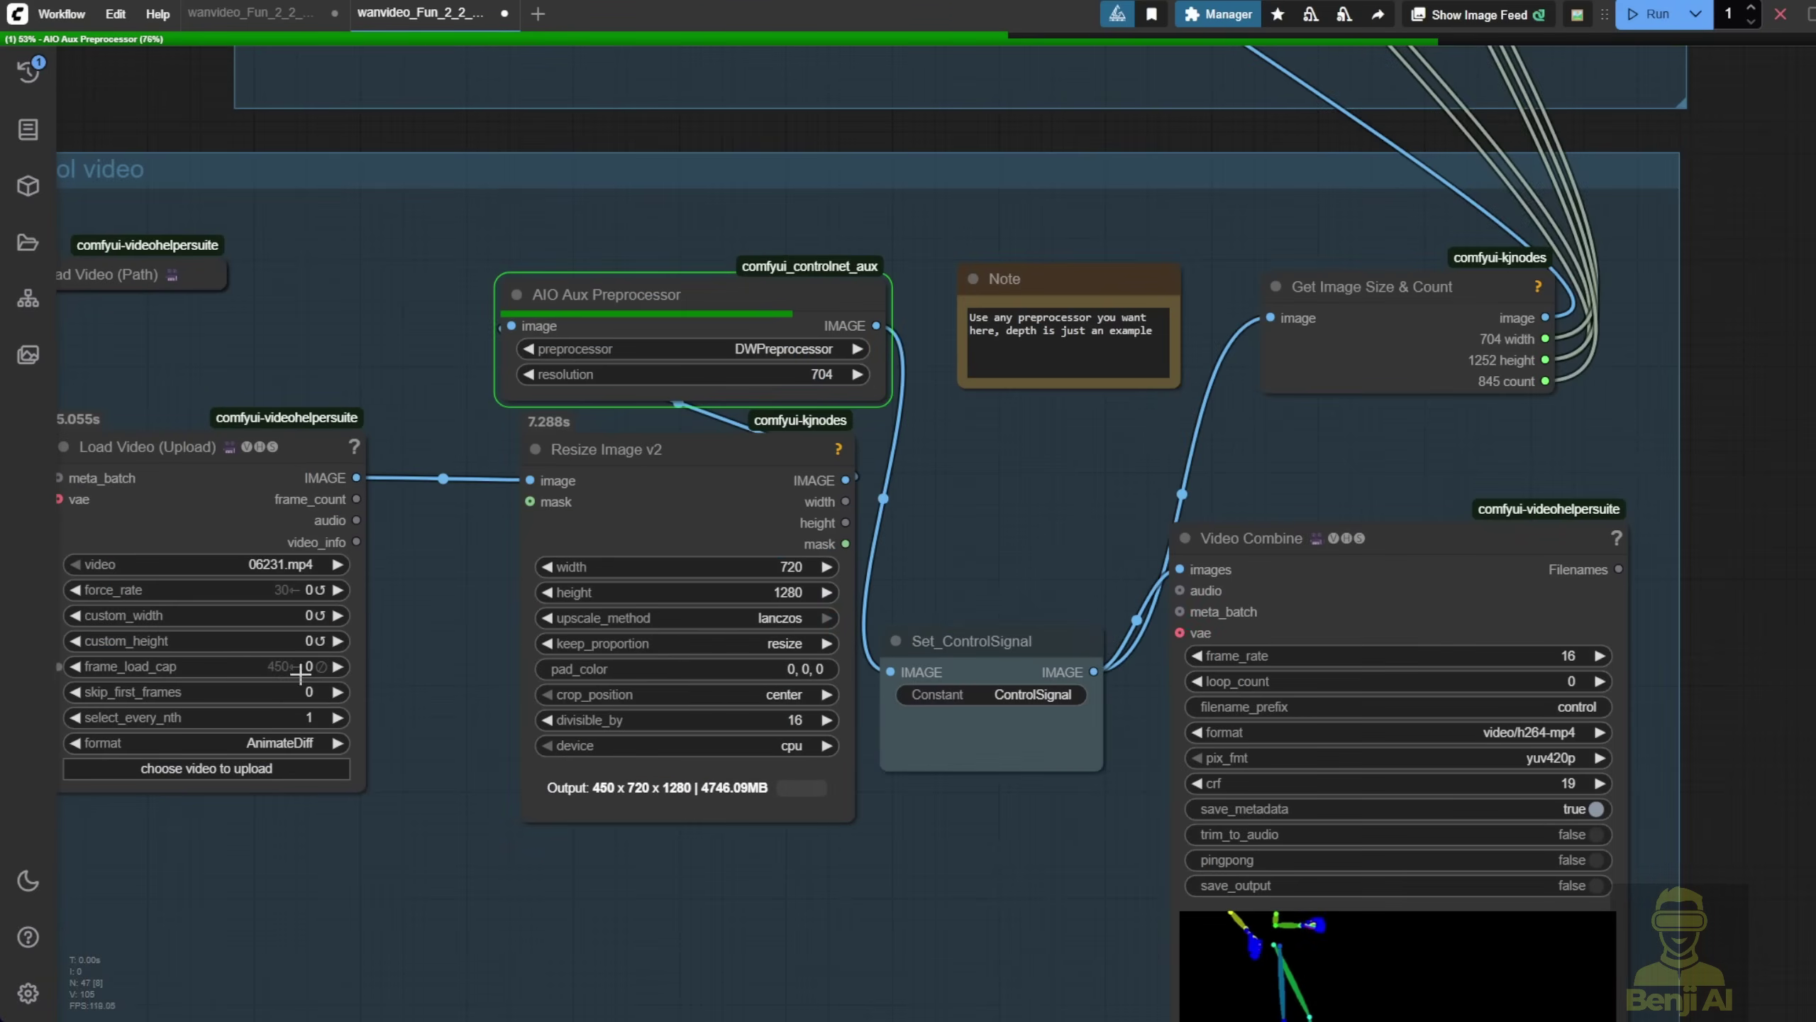
scroll(887, 497, "down", 5)
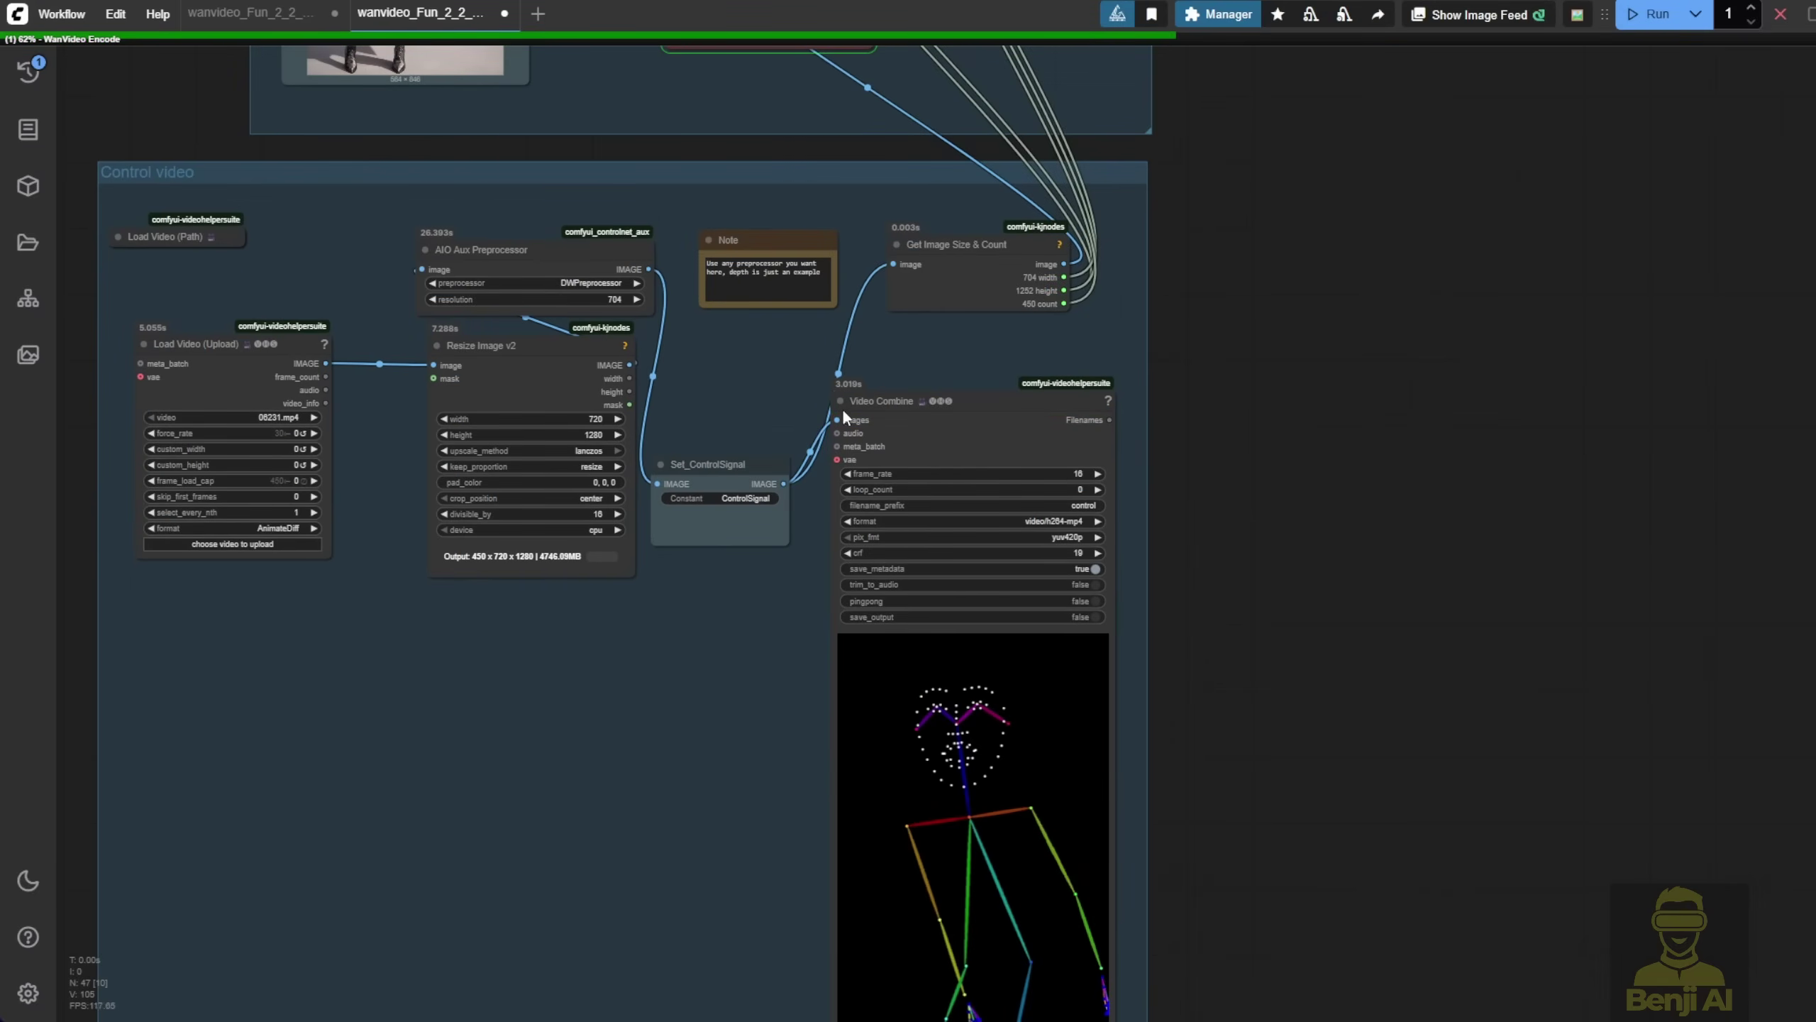
left_click_drag(891, 405, 898, 361)
left_click_drag(683, 465, 695, 416)
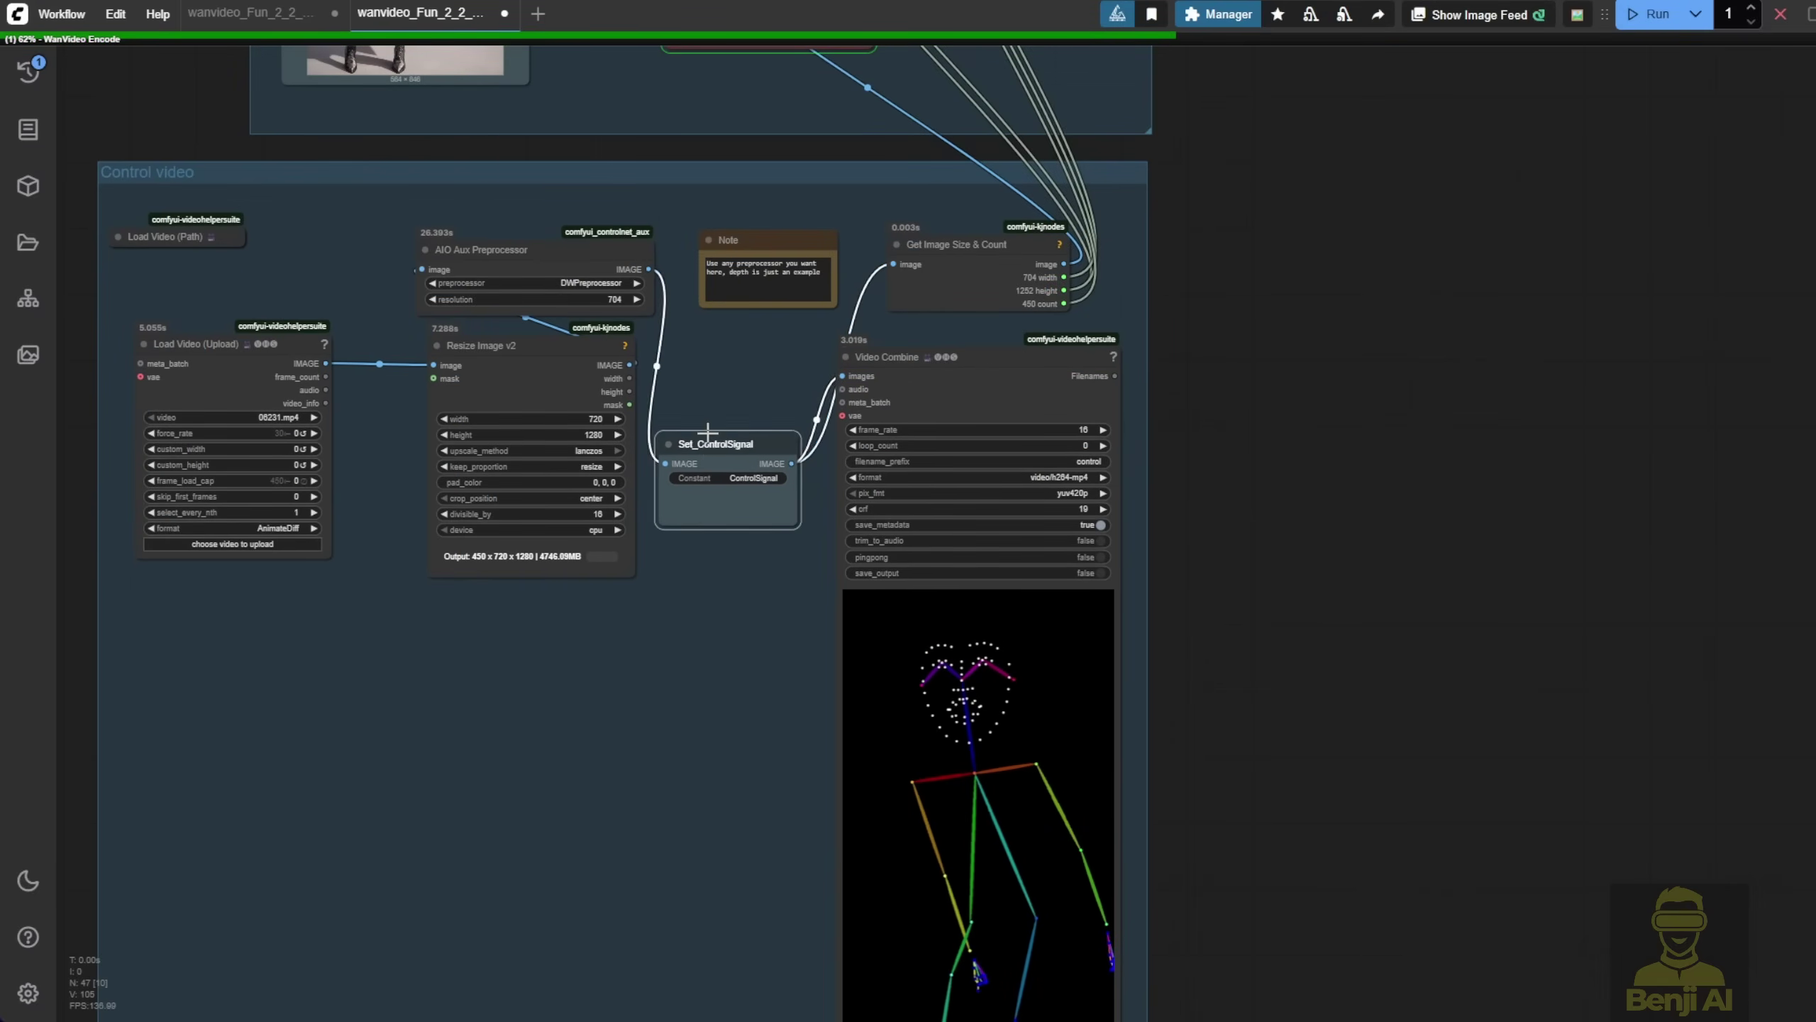
left_click_drag(1344, 662, 1266, 484)
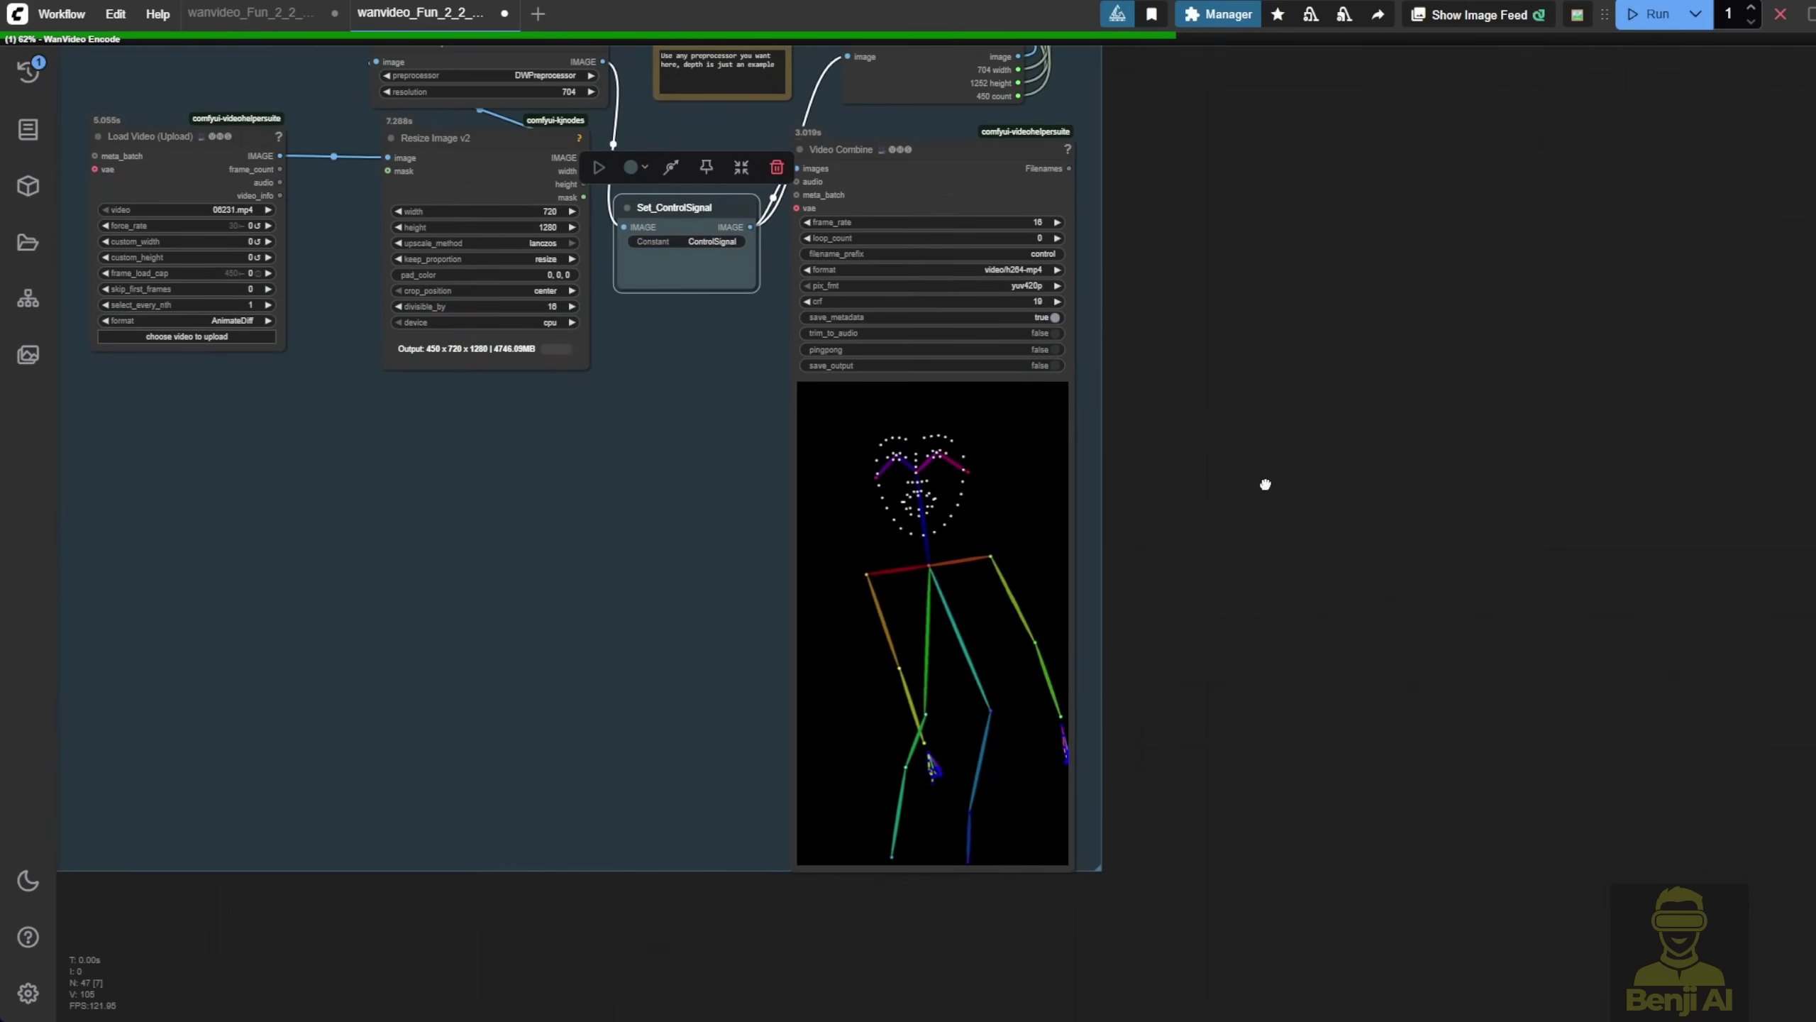
right_click(972, 588)
left_click(1067, 519)
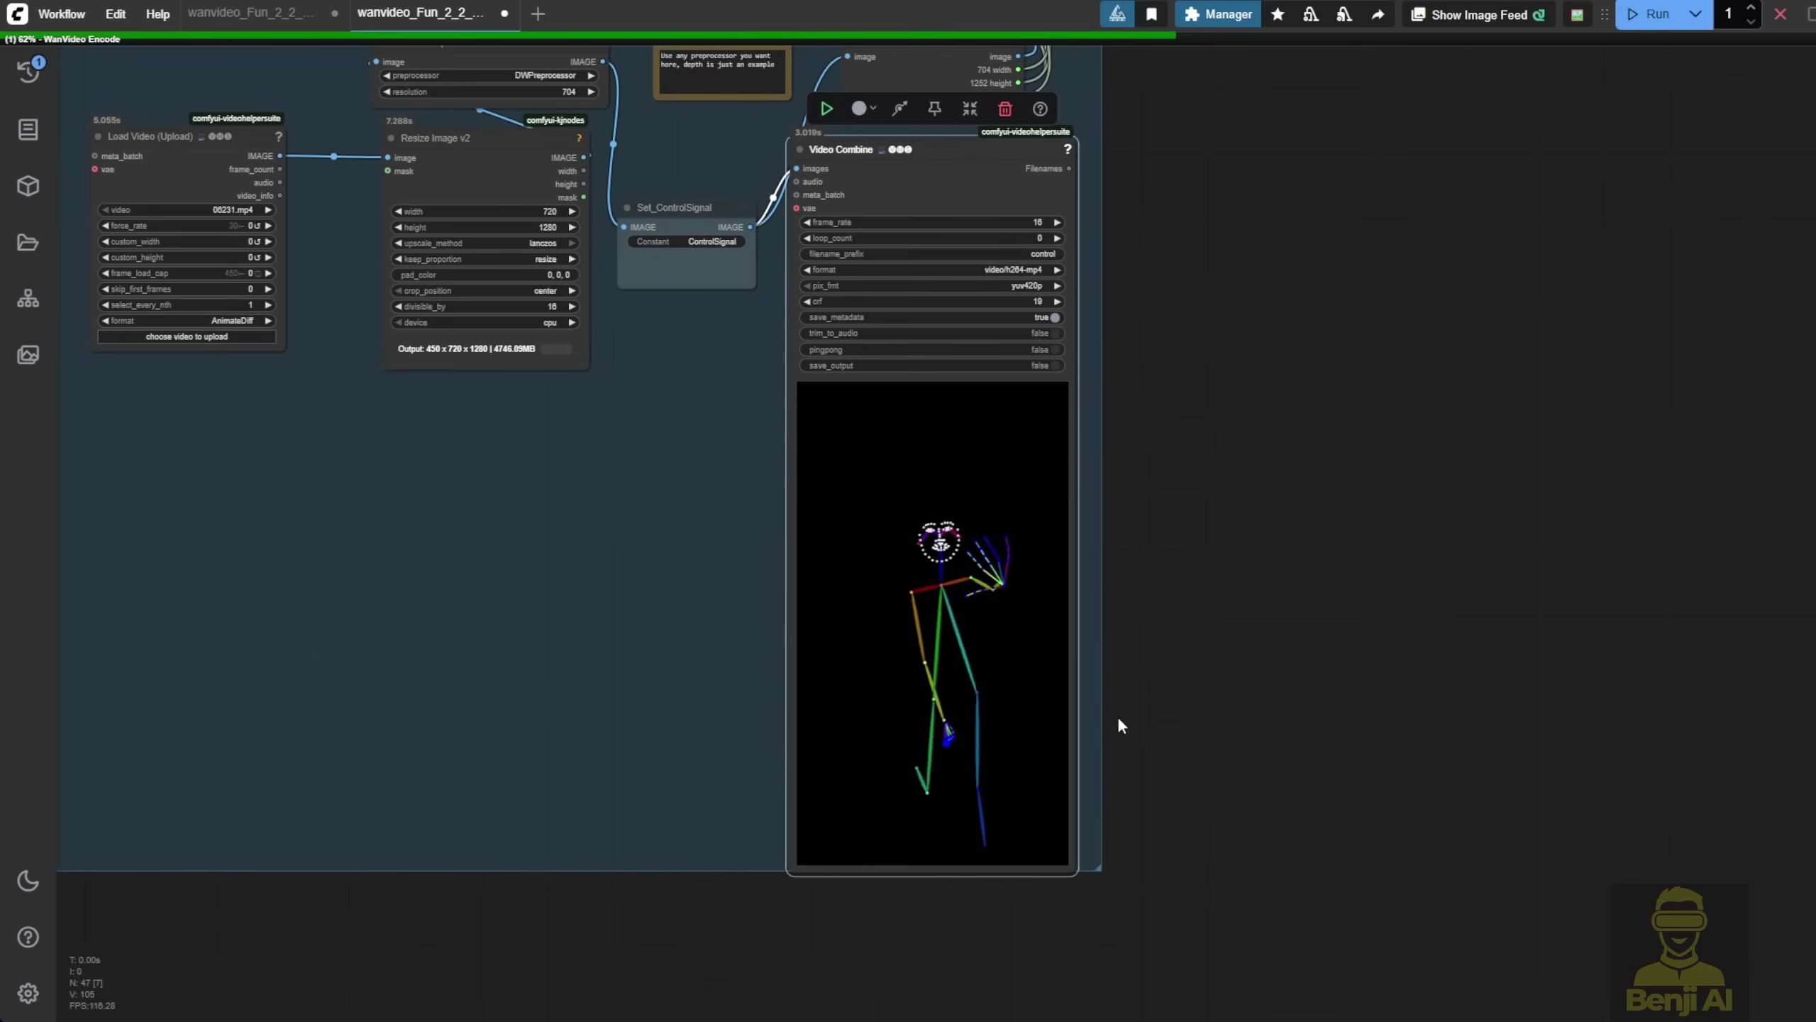
scroll(1356, 962, "up", 5)
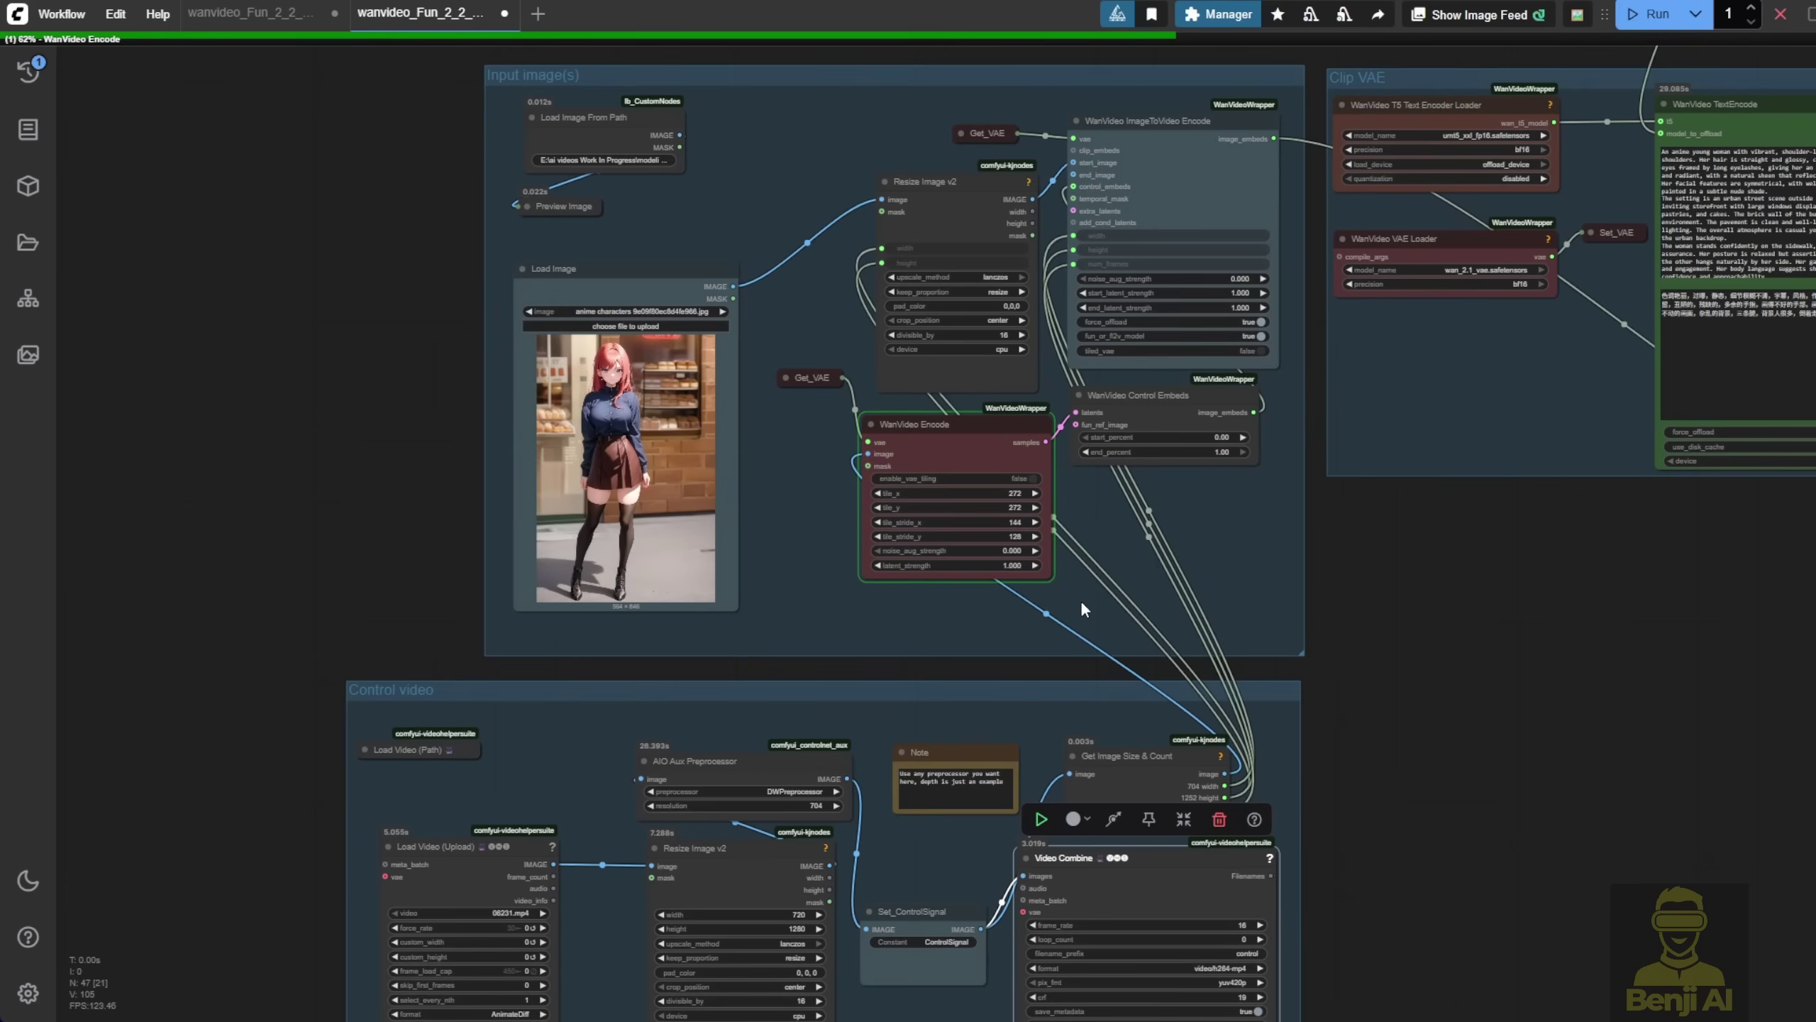
scroll(1075, 597, "up", 3)
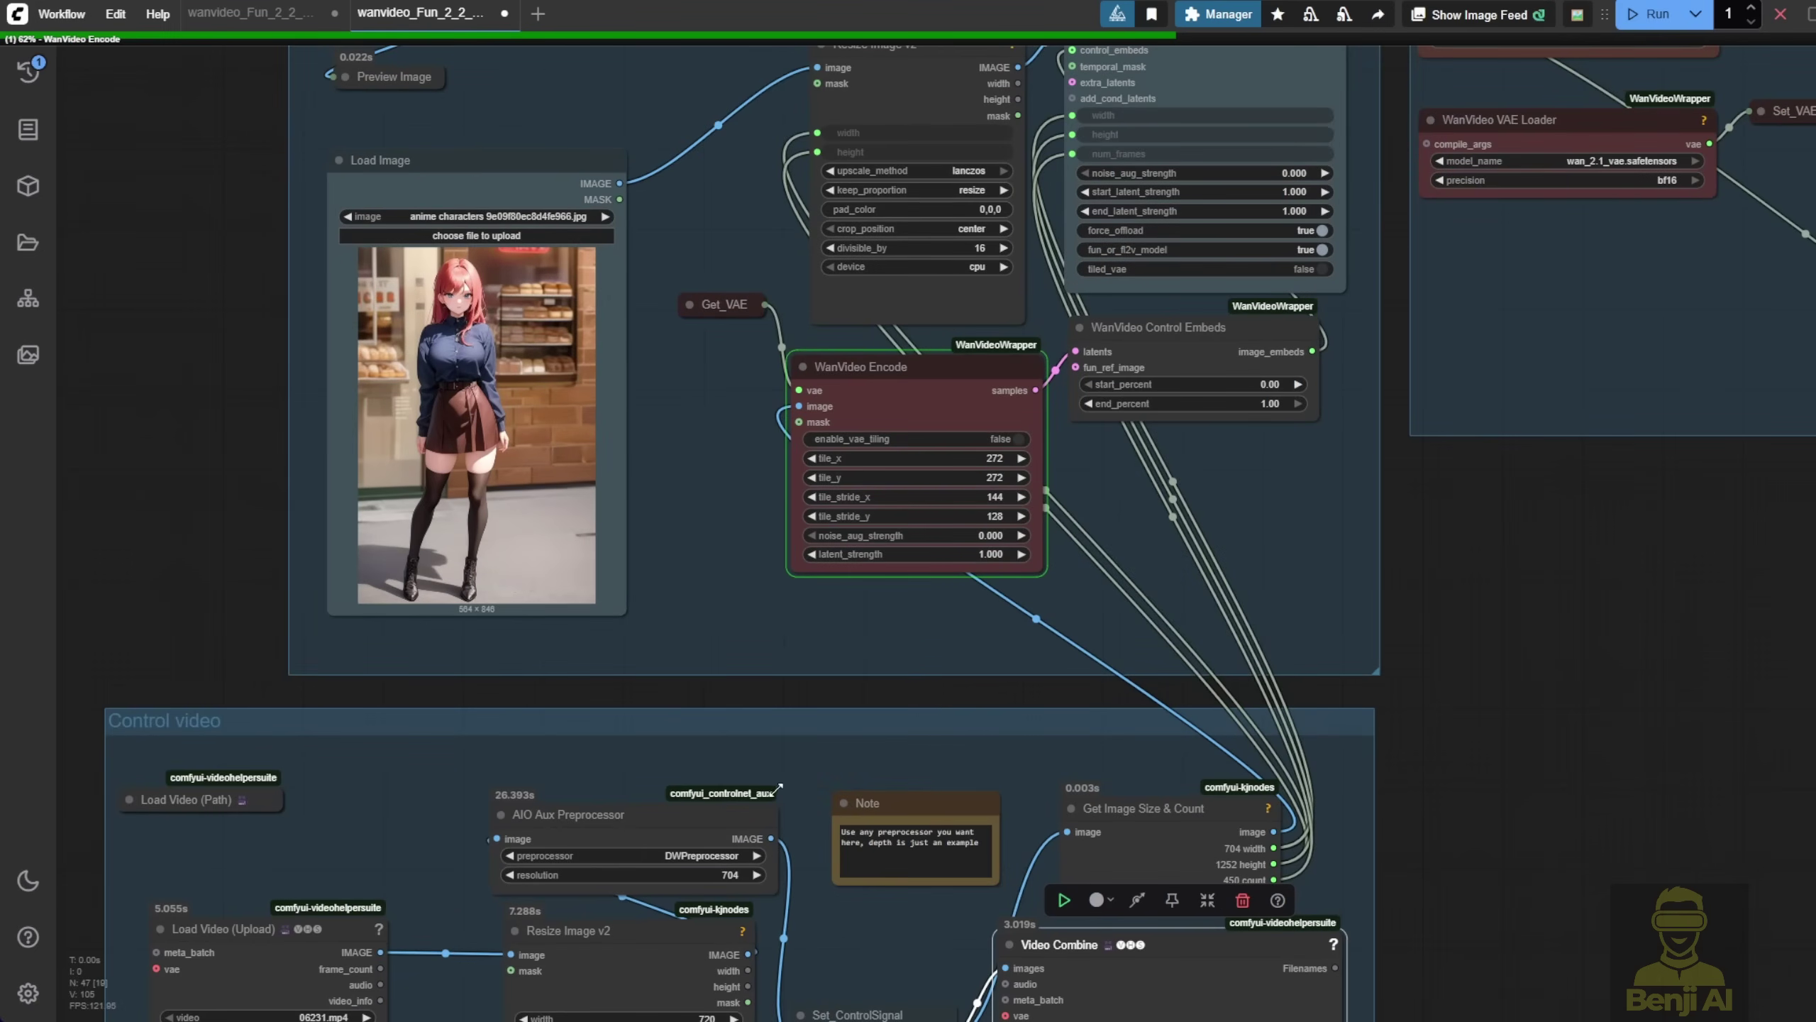
scroll(1294, 546, "up", 3)
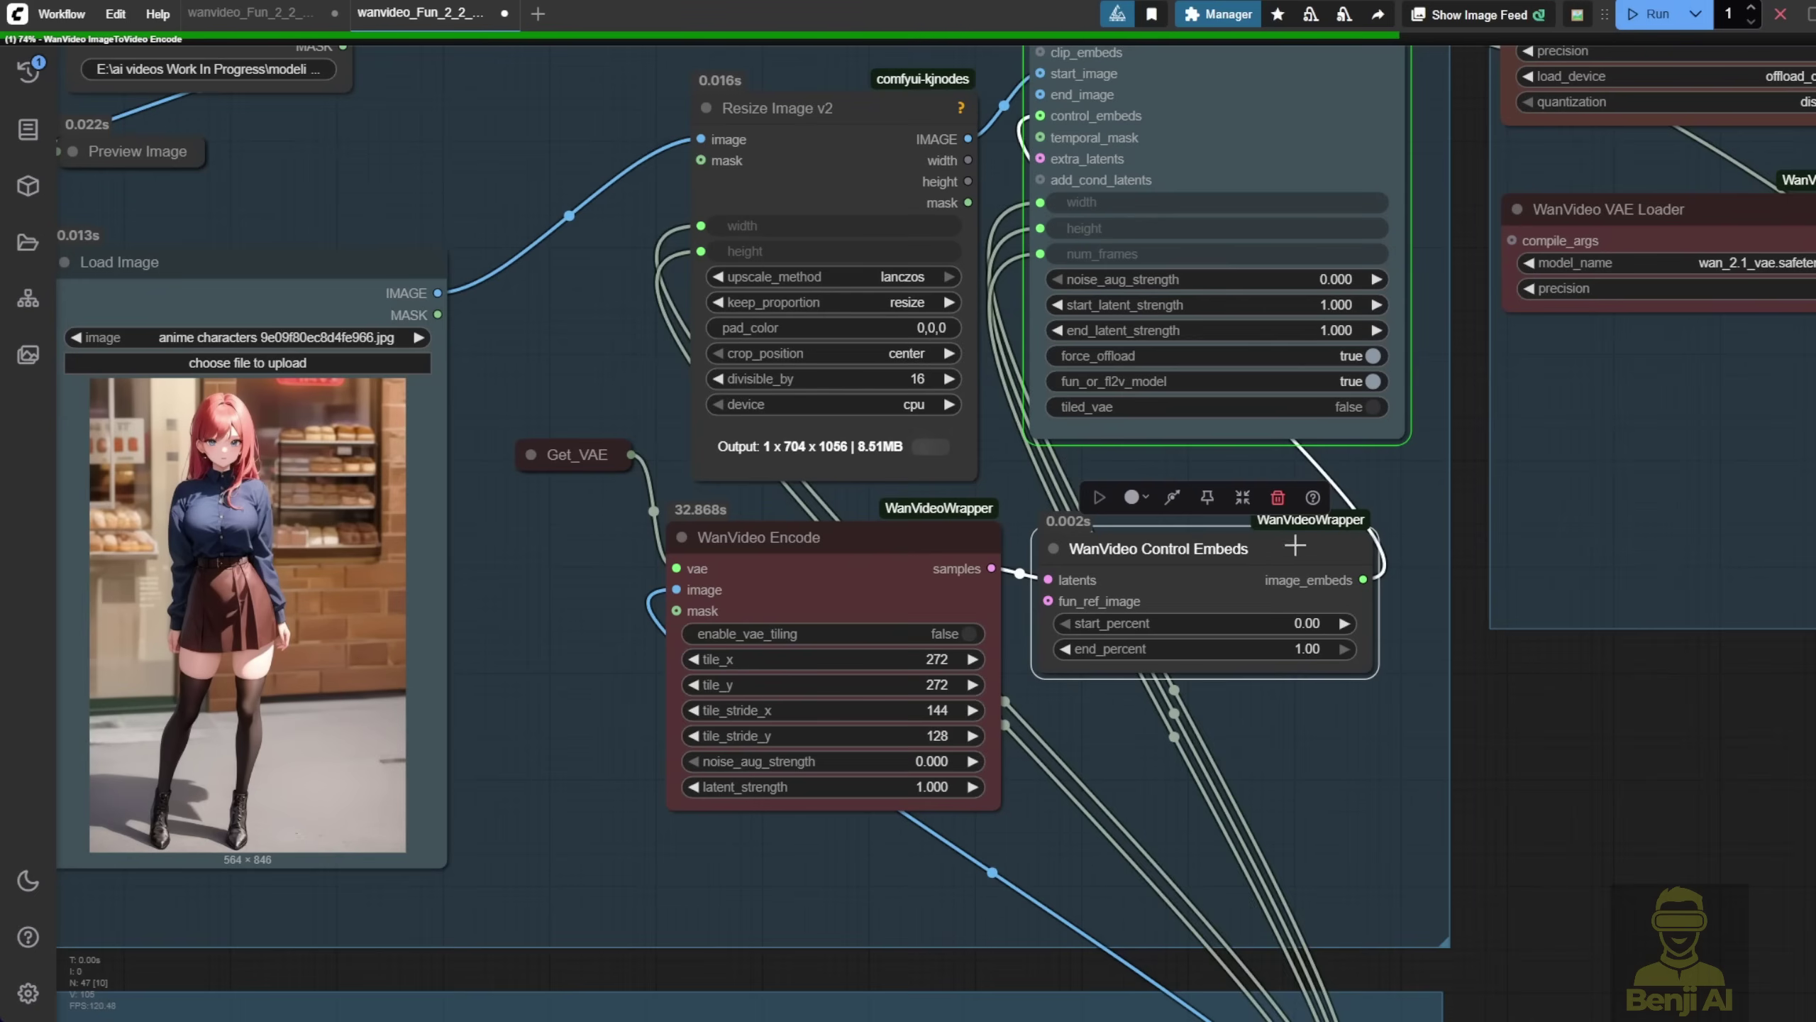
scroll(1439, 632, "down", 5)
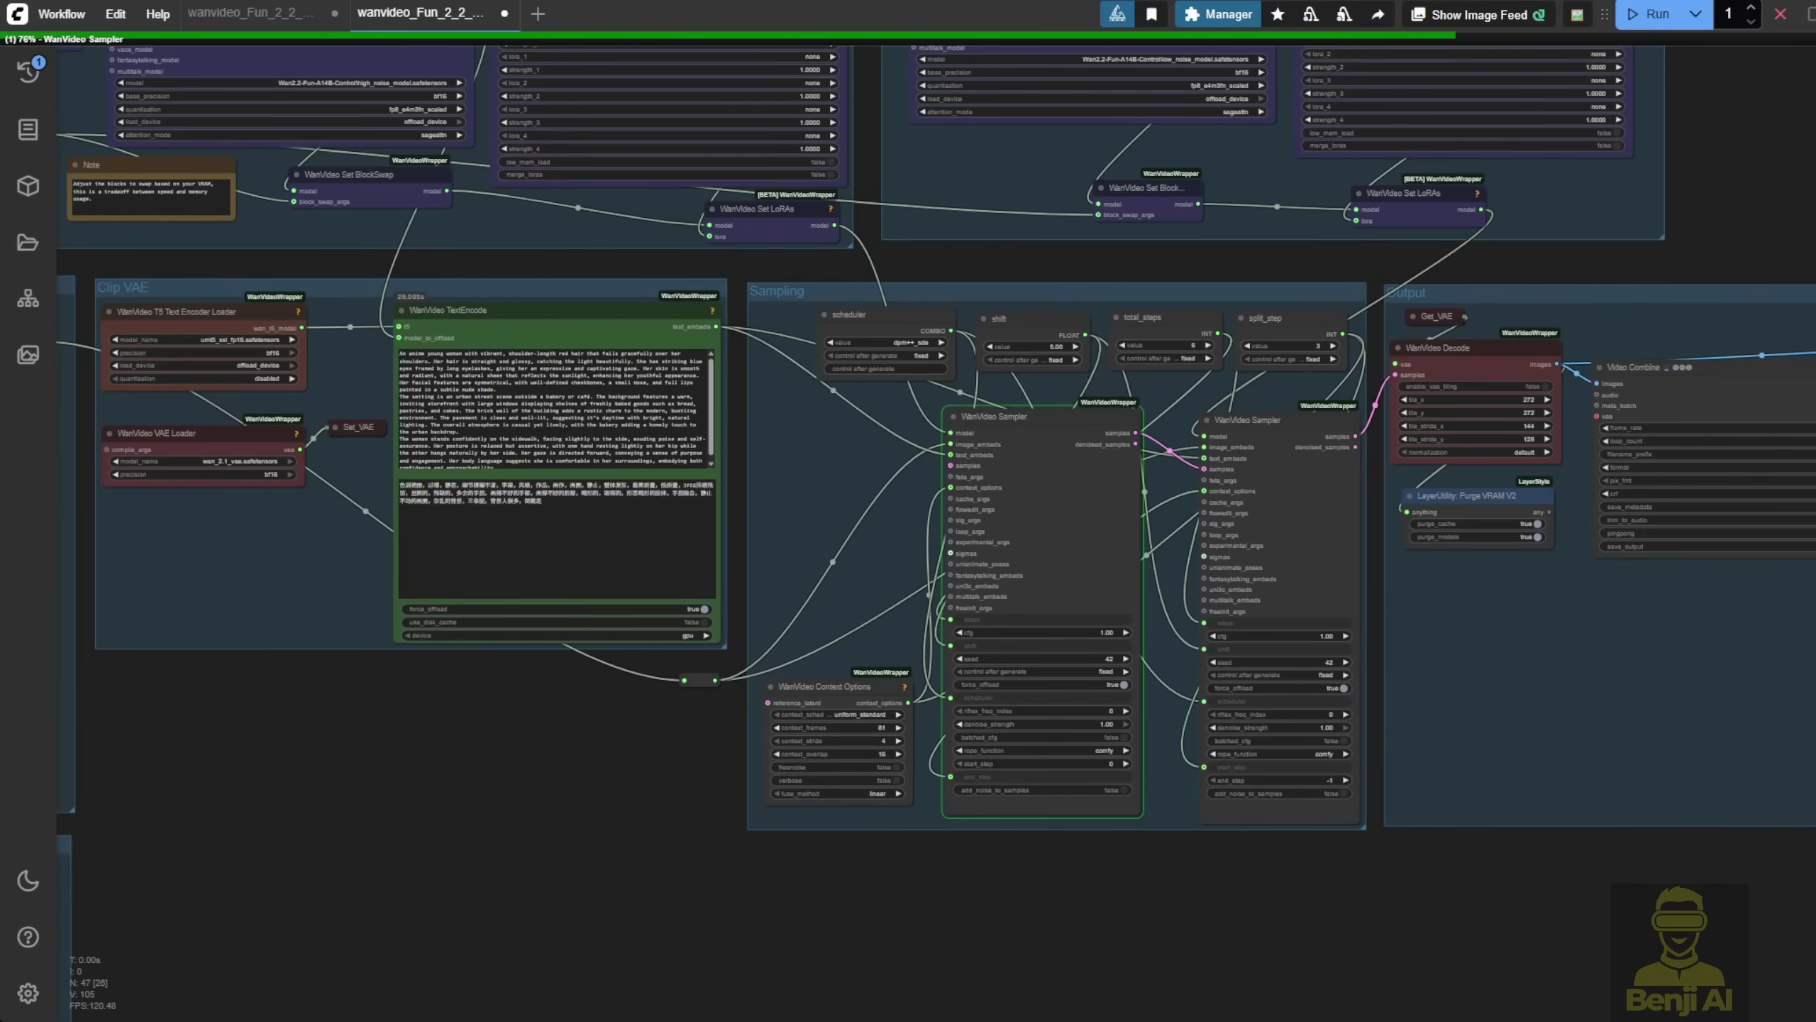
scroll(948, 621, "up", 3)
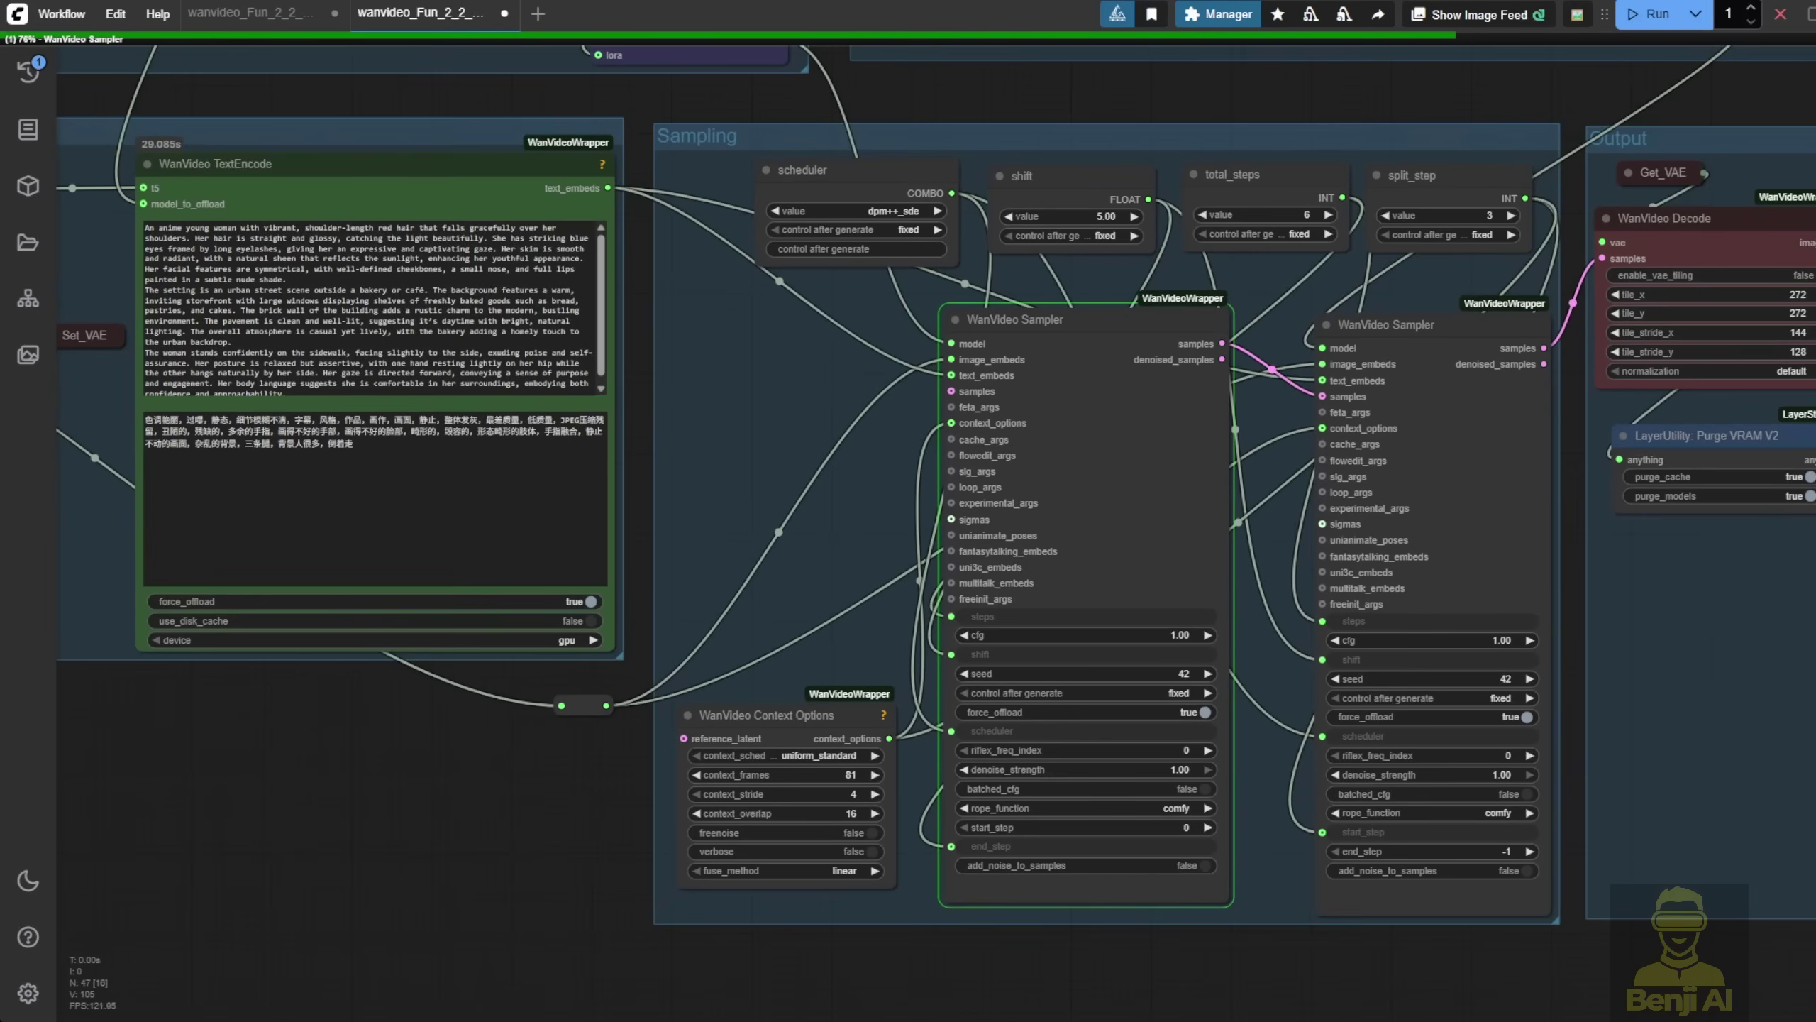
scroll(1173, 236, "down", 3)
scroll(1176, 258, "up", 6)
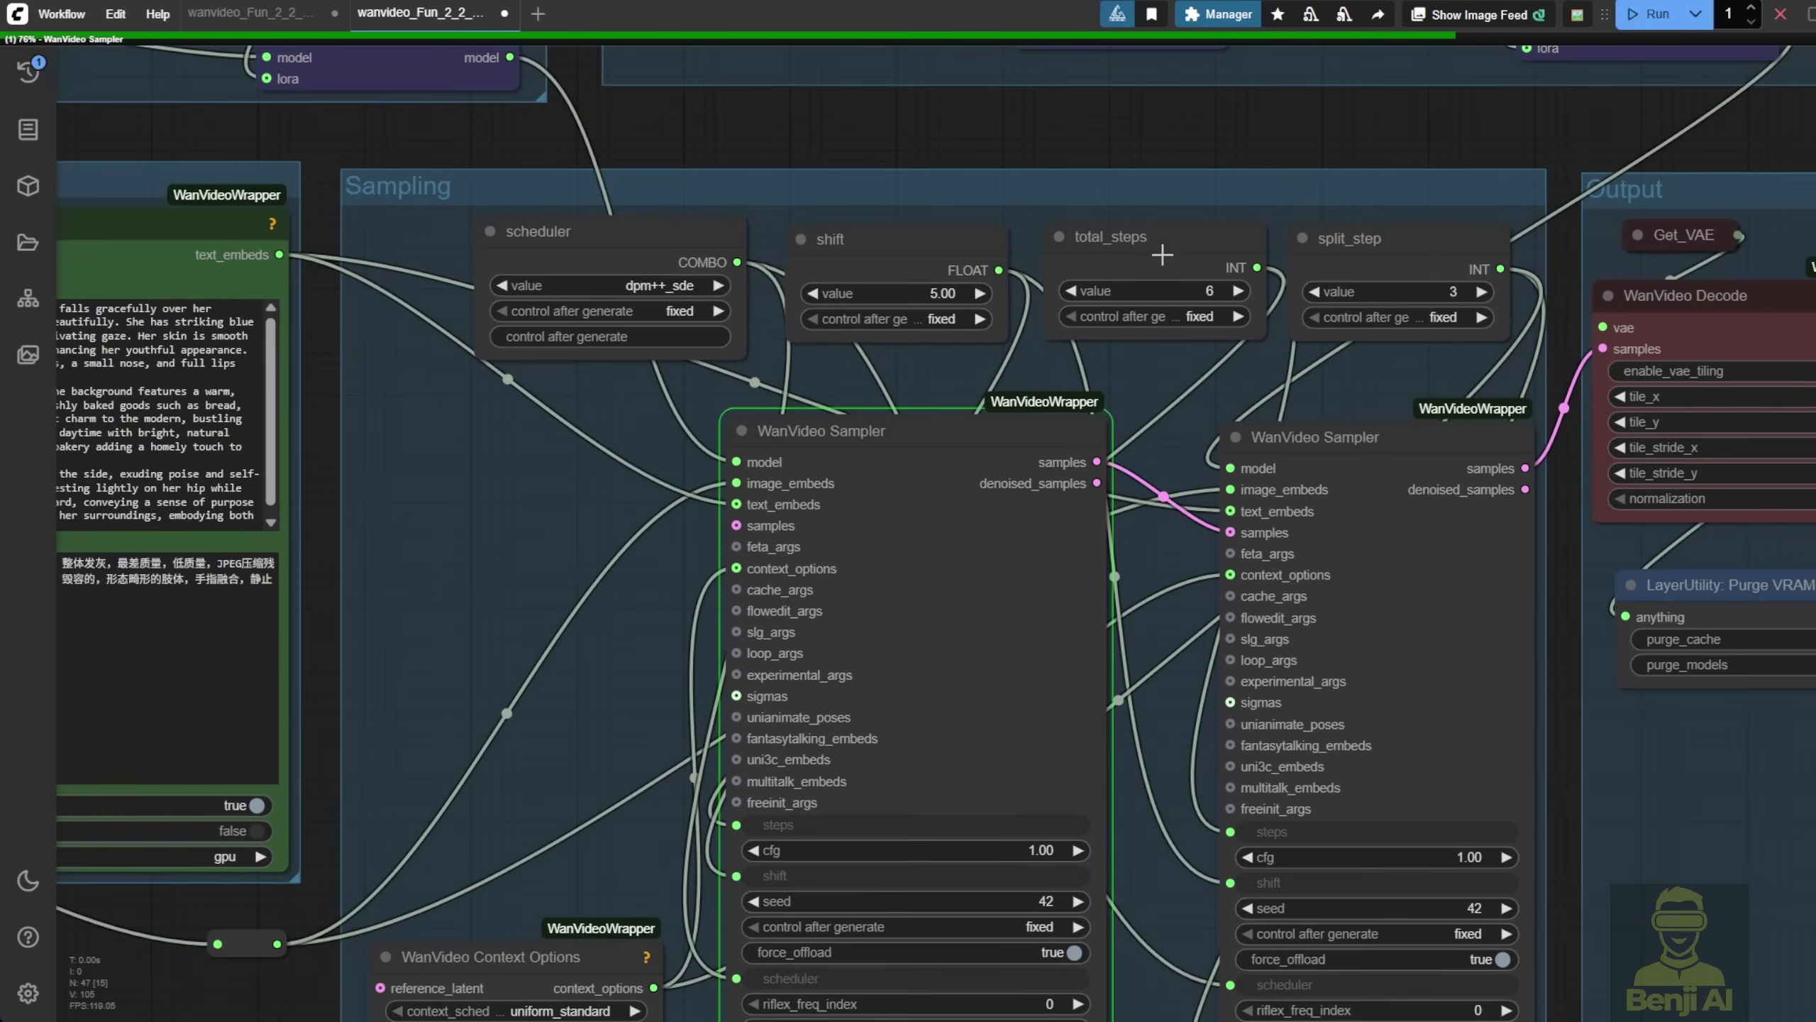
left_click(1162, 254)
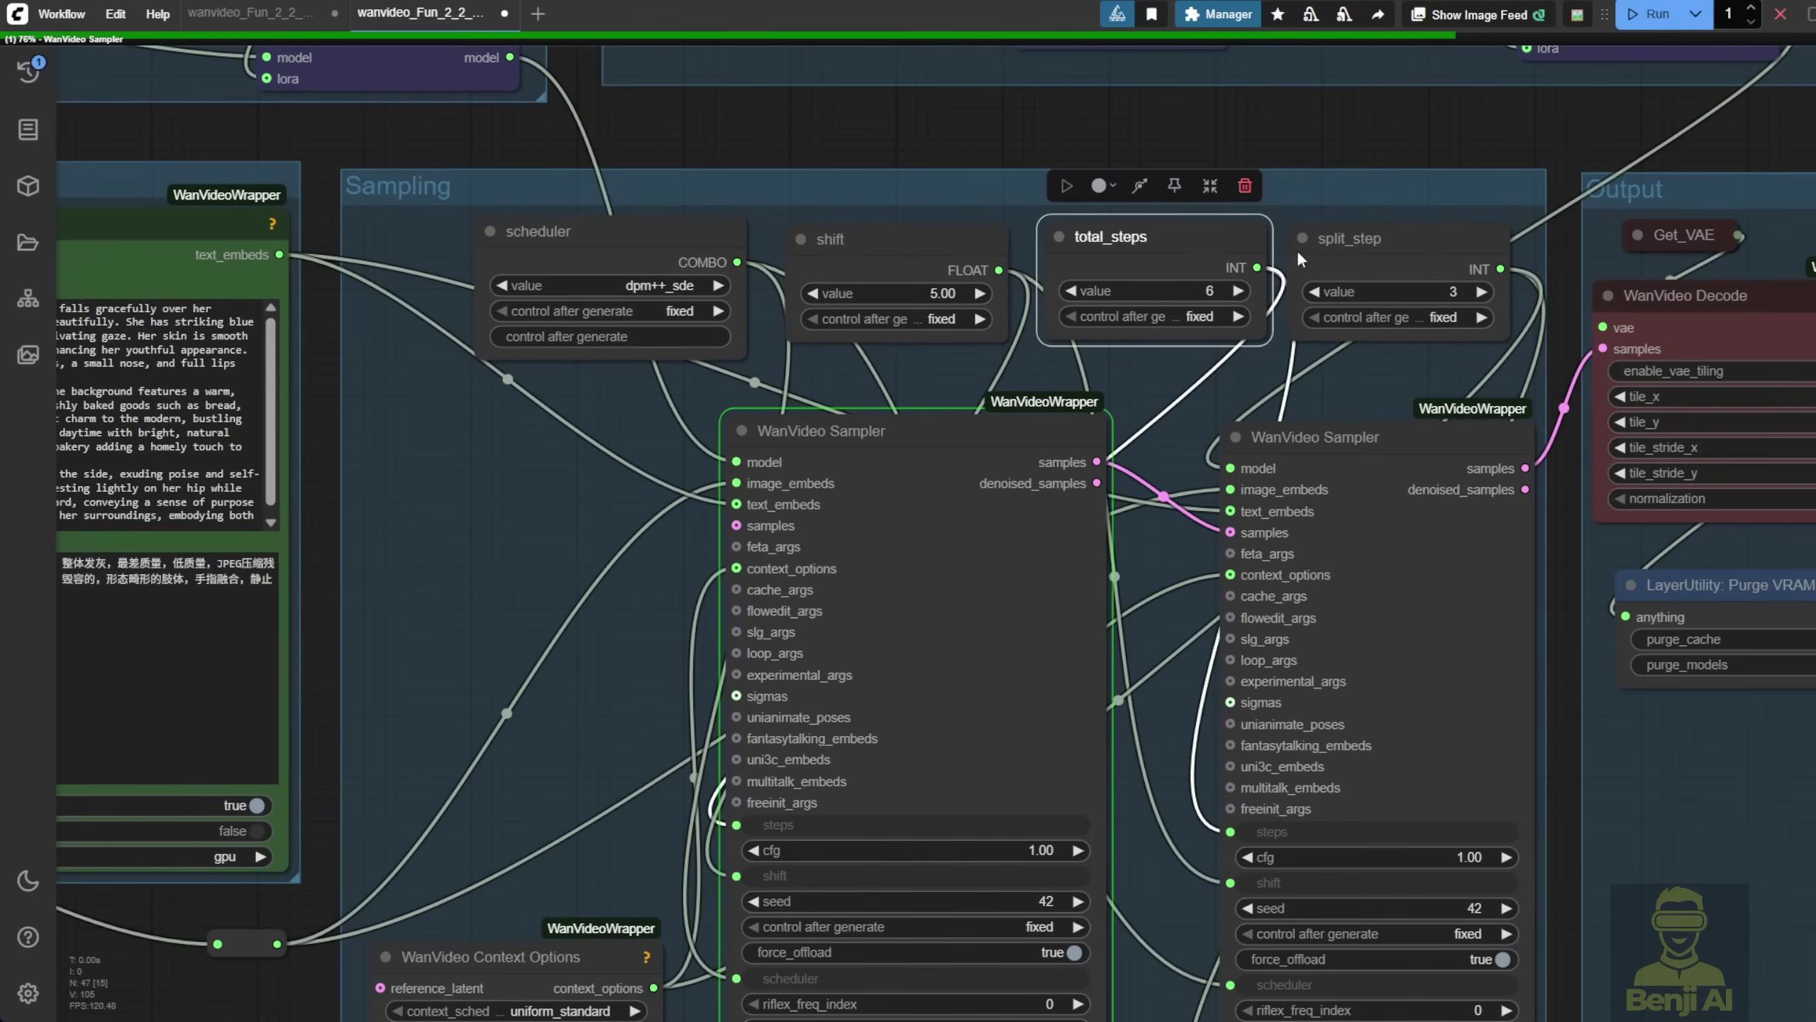
left_click(1367, 238)
left_click_drag(894, 456, 736, 284)
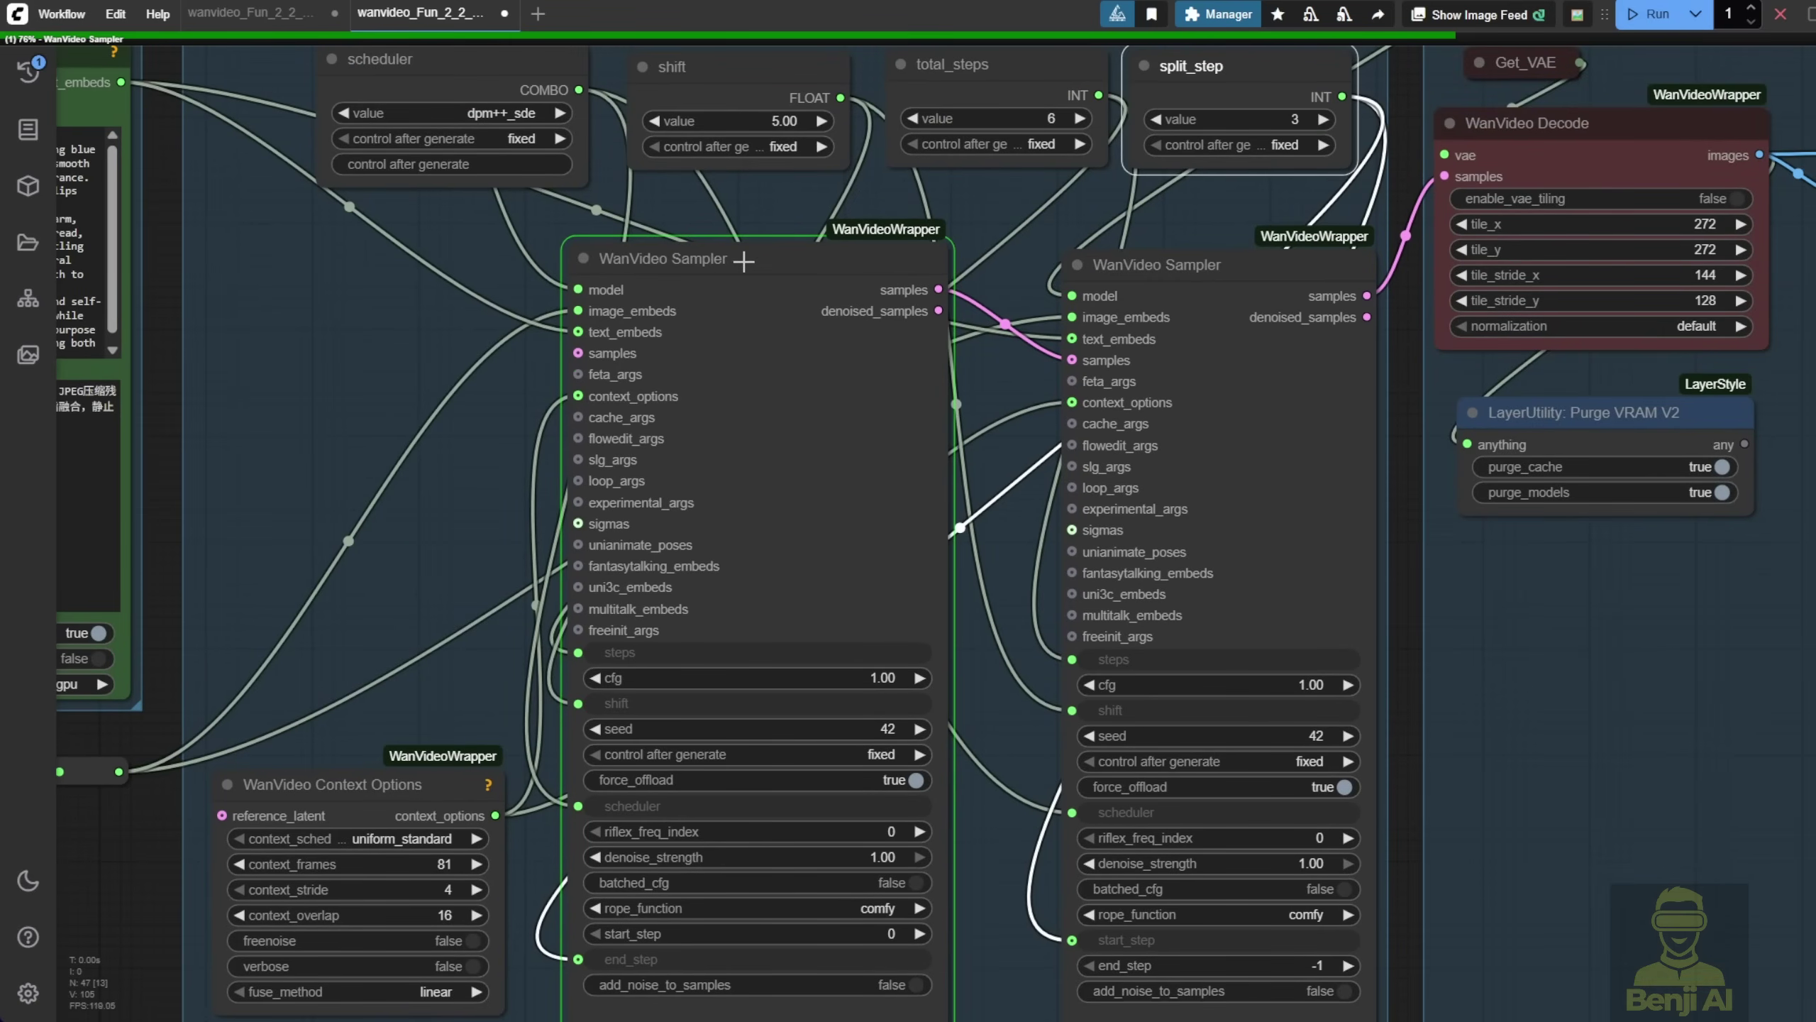
left_click(745, 260)
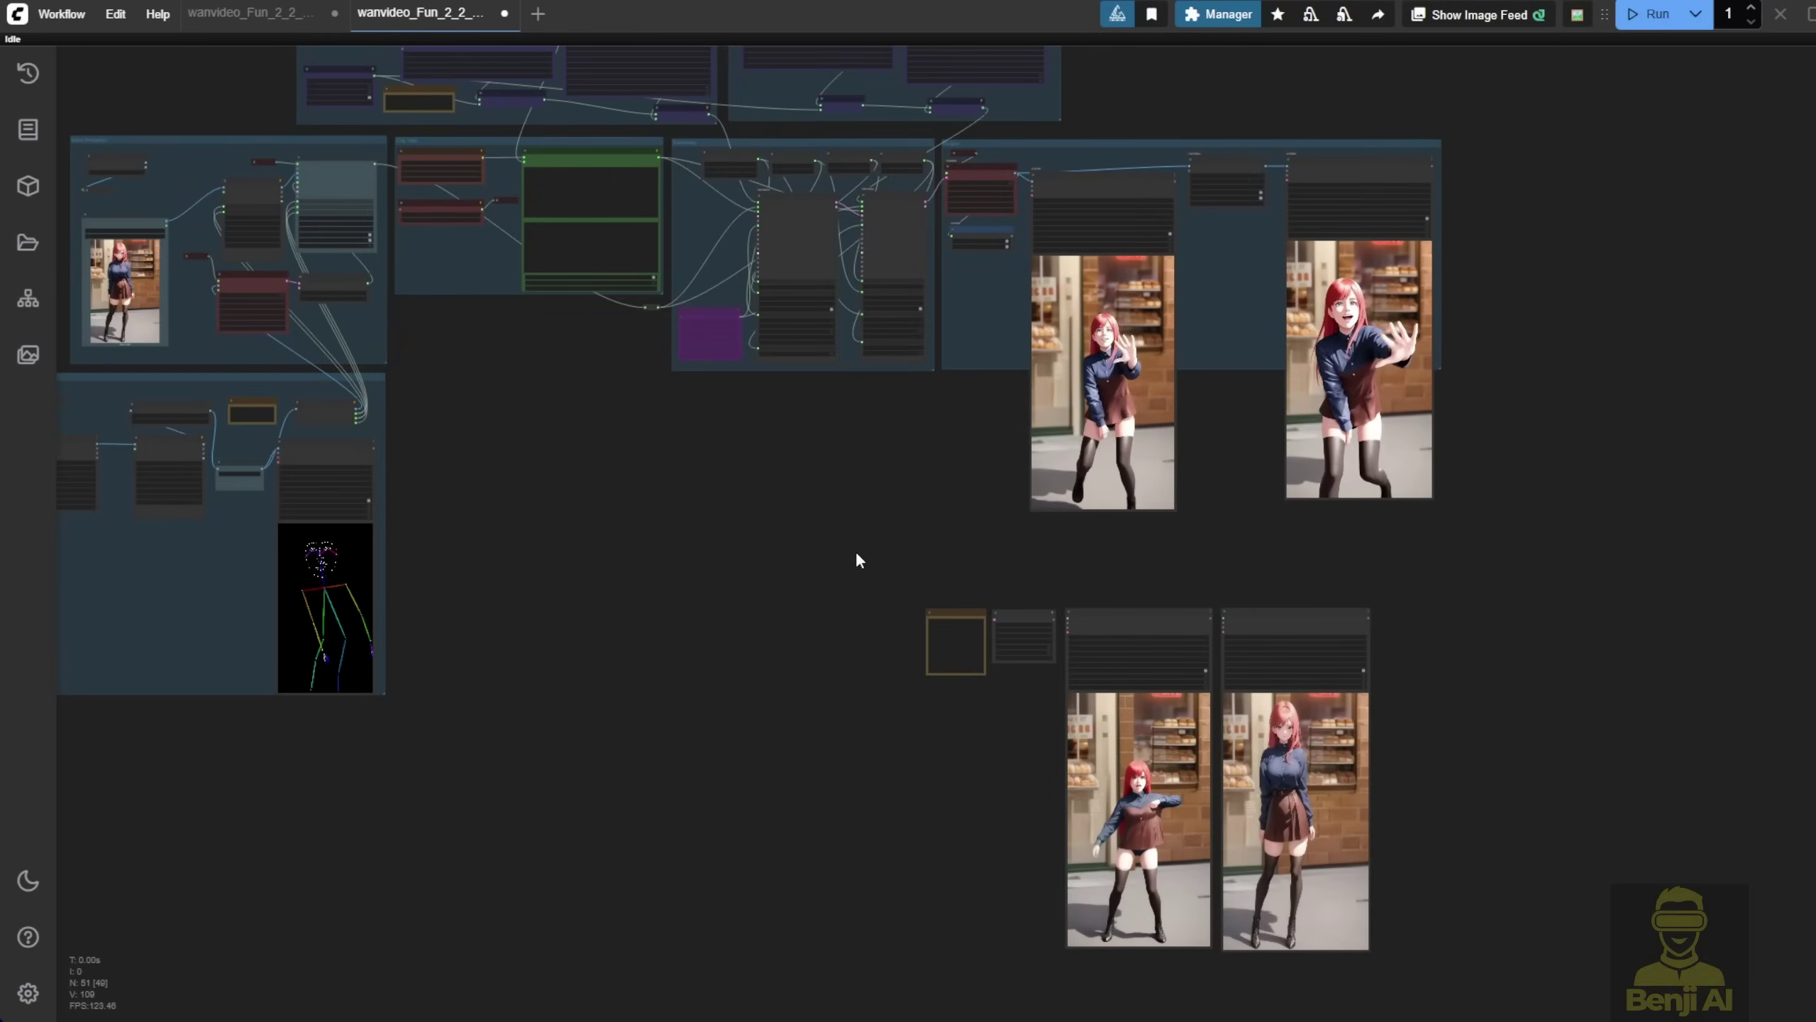
scroll(840, 566, "up", 5)
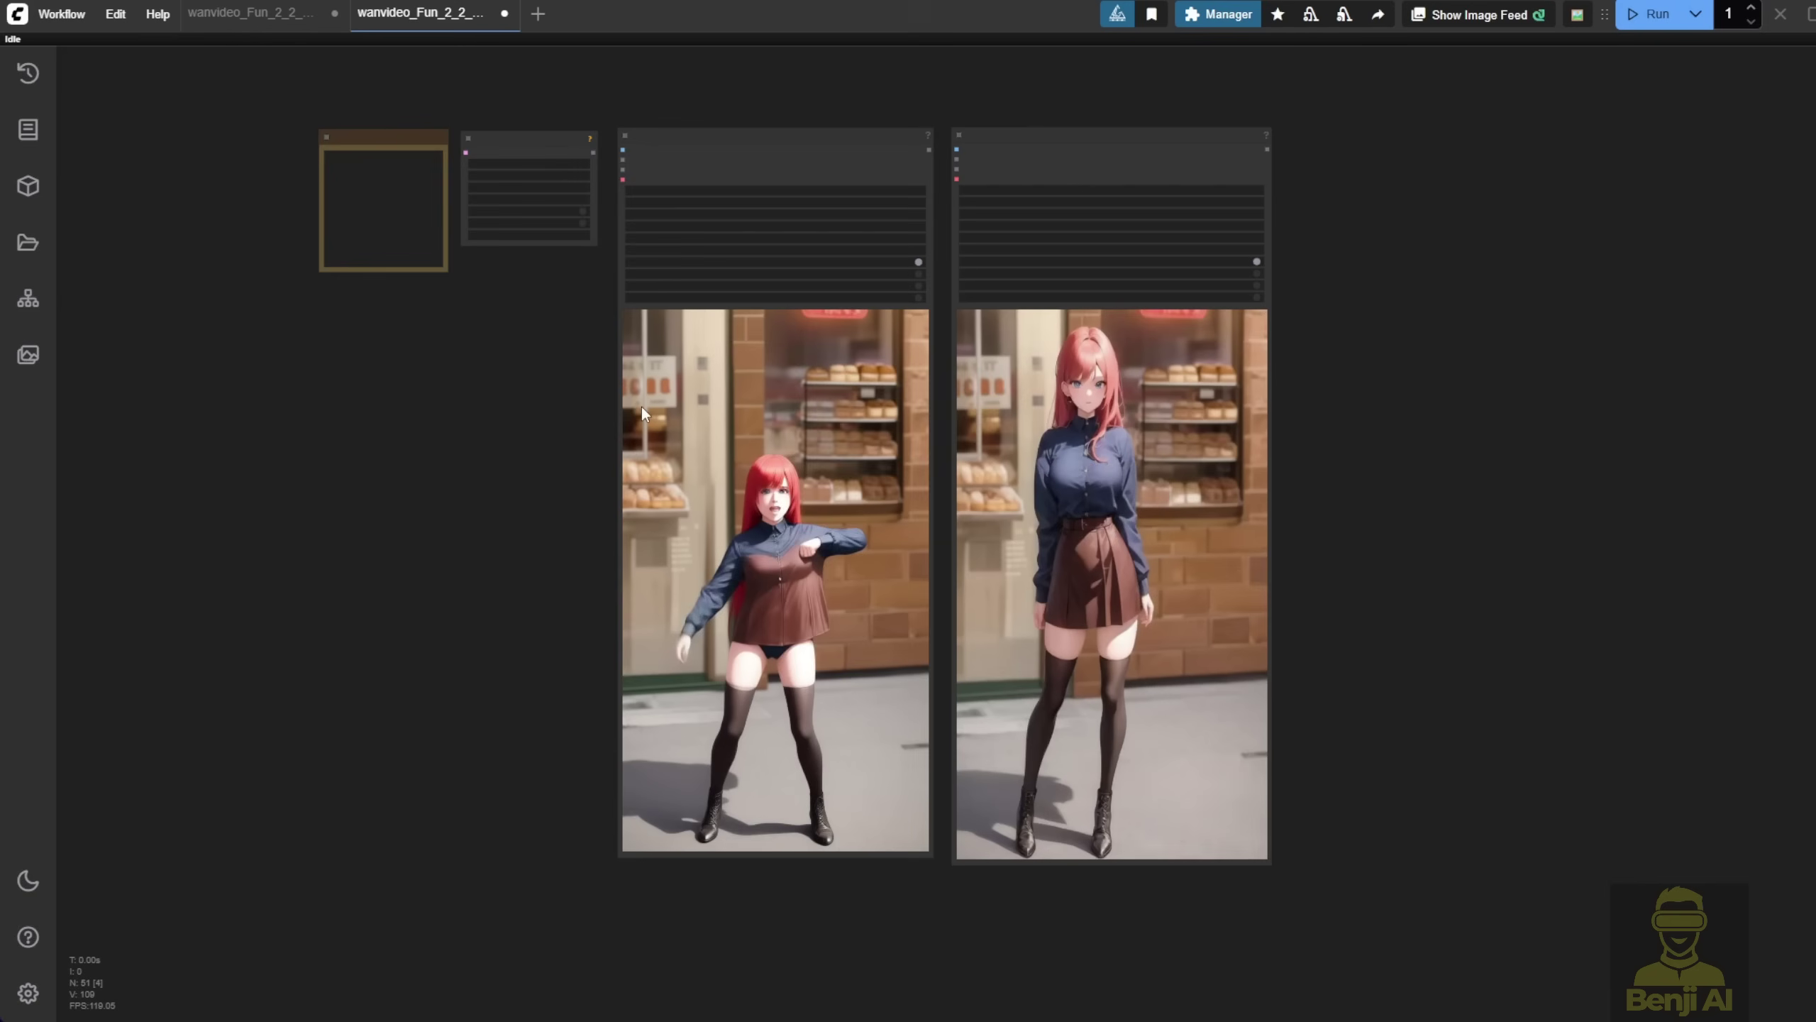
right_click(666, 382)
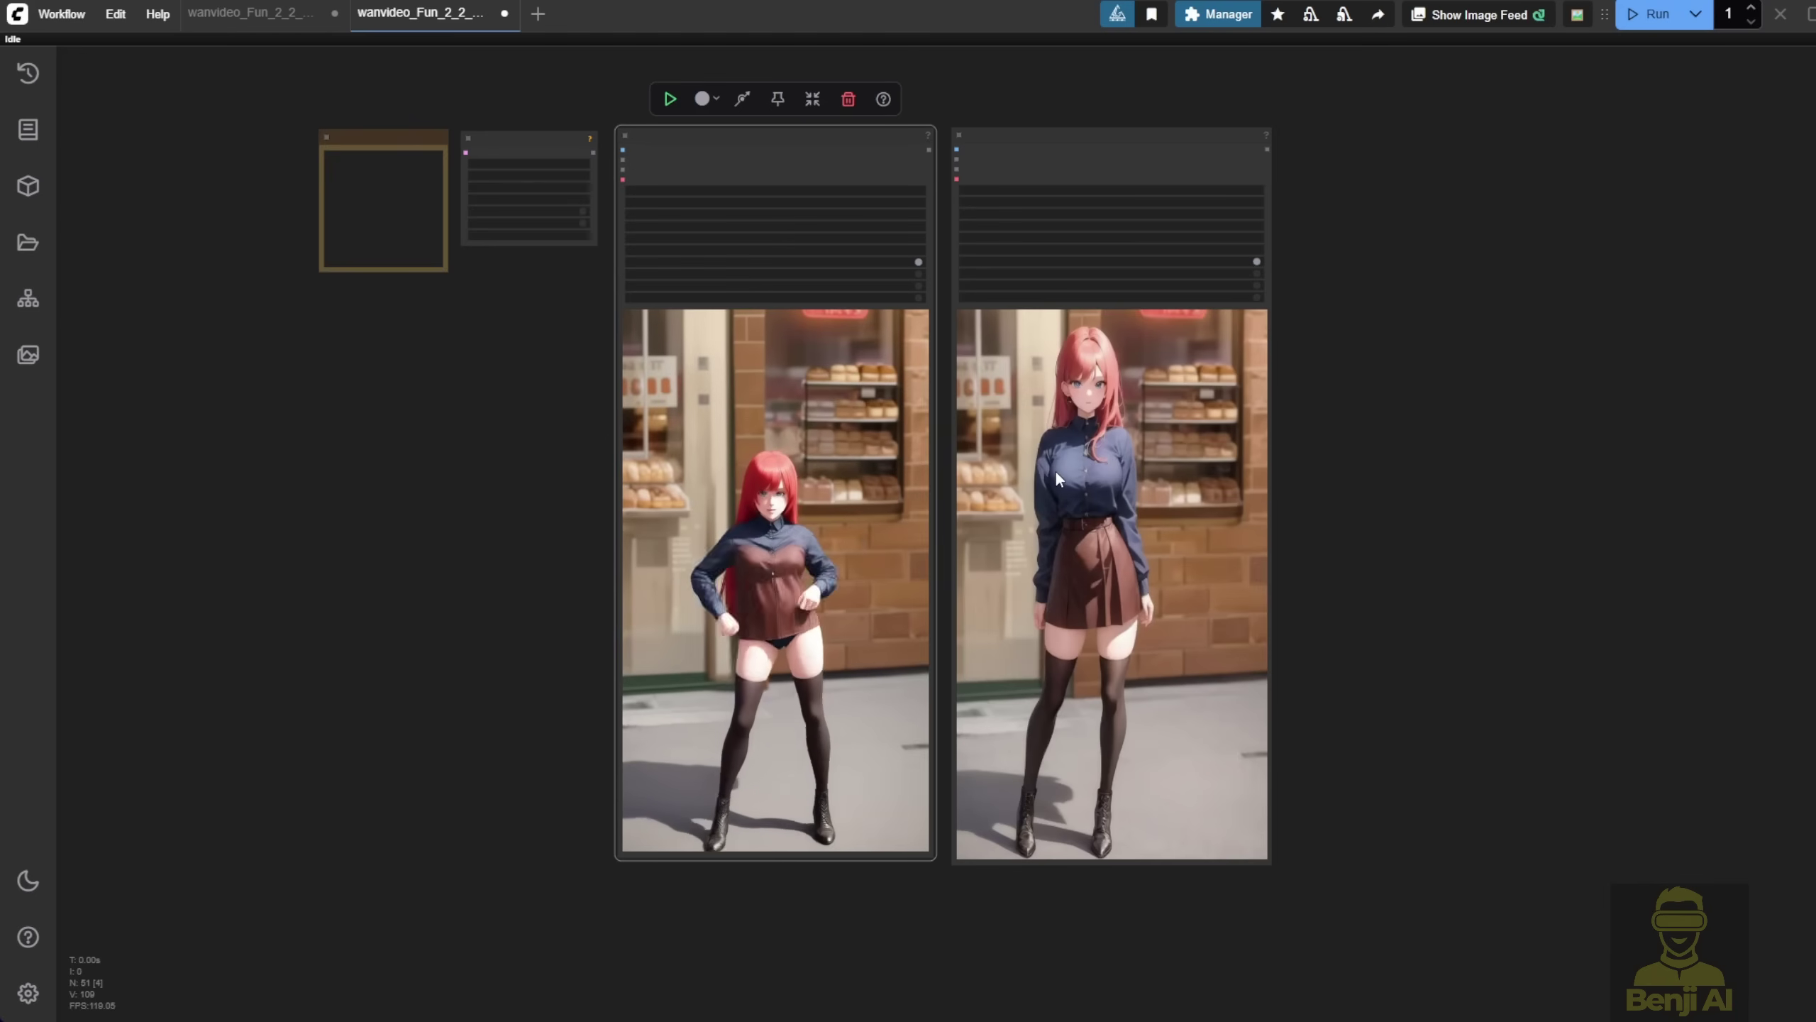
right_click(811, 543)
left_click(795, 556)
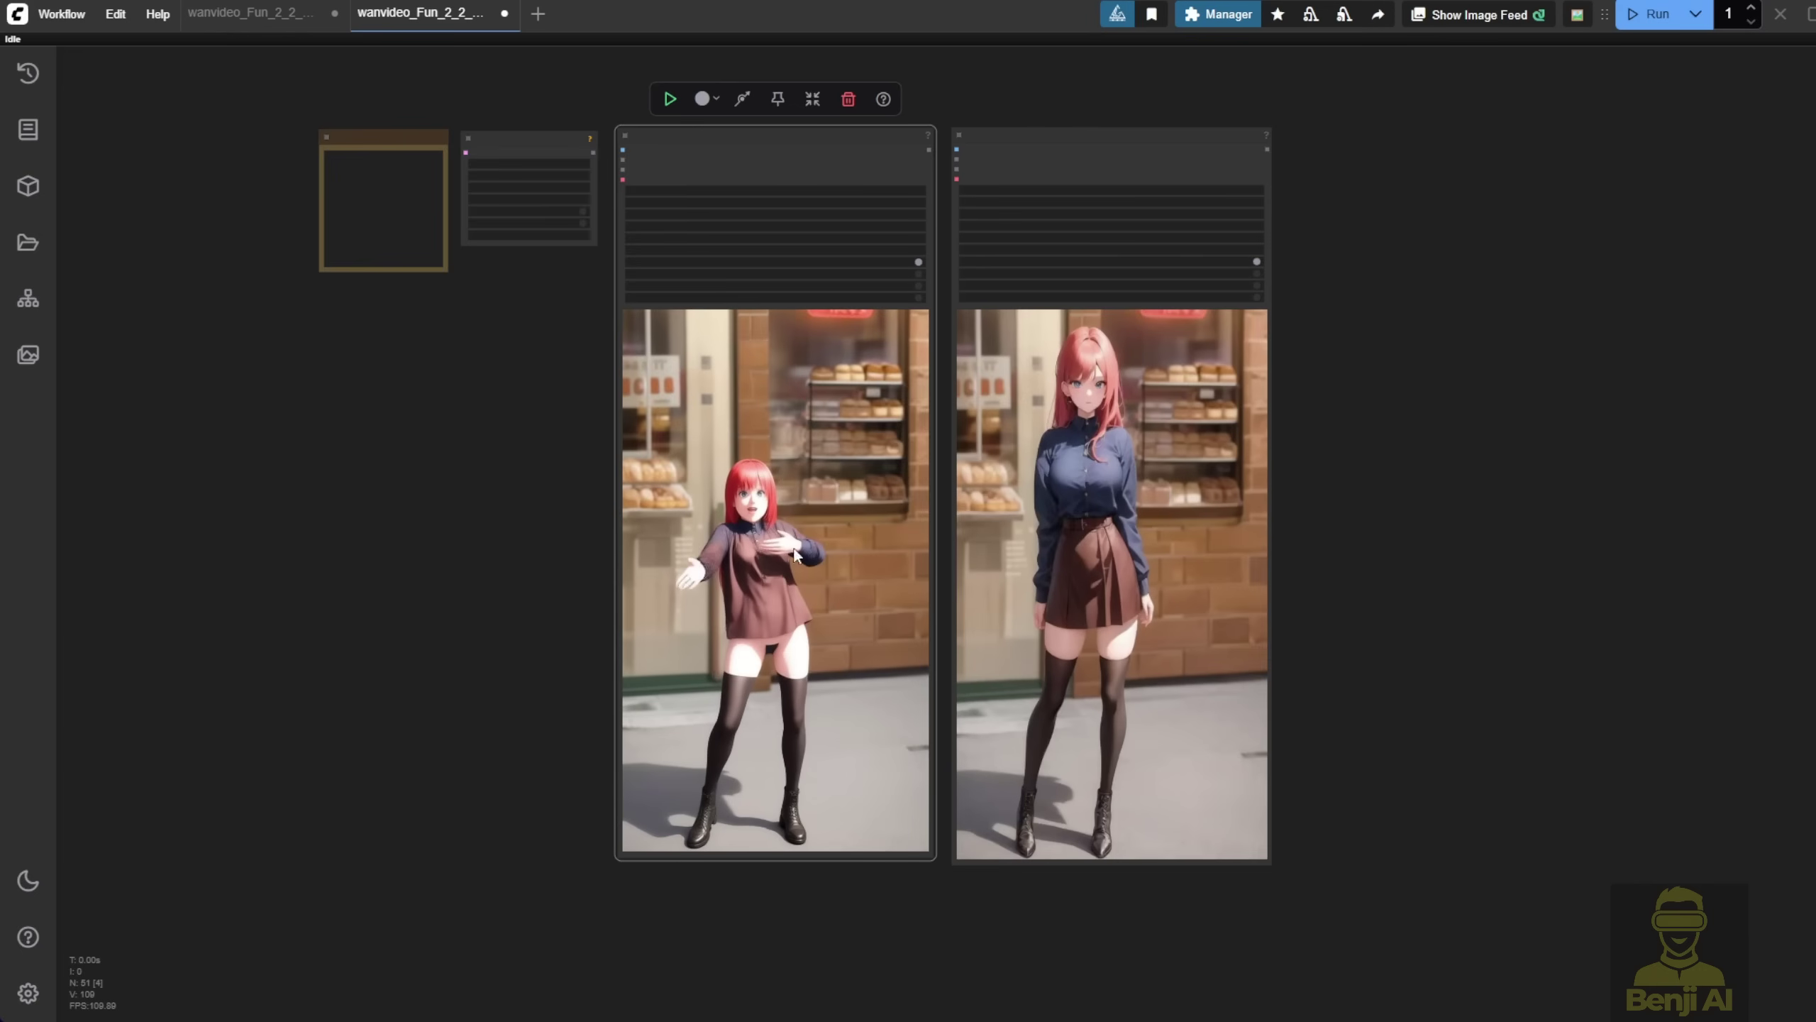
scroll(754, 570, "up", 3)
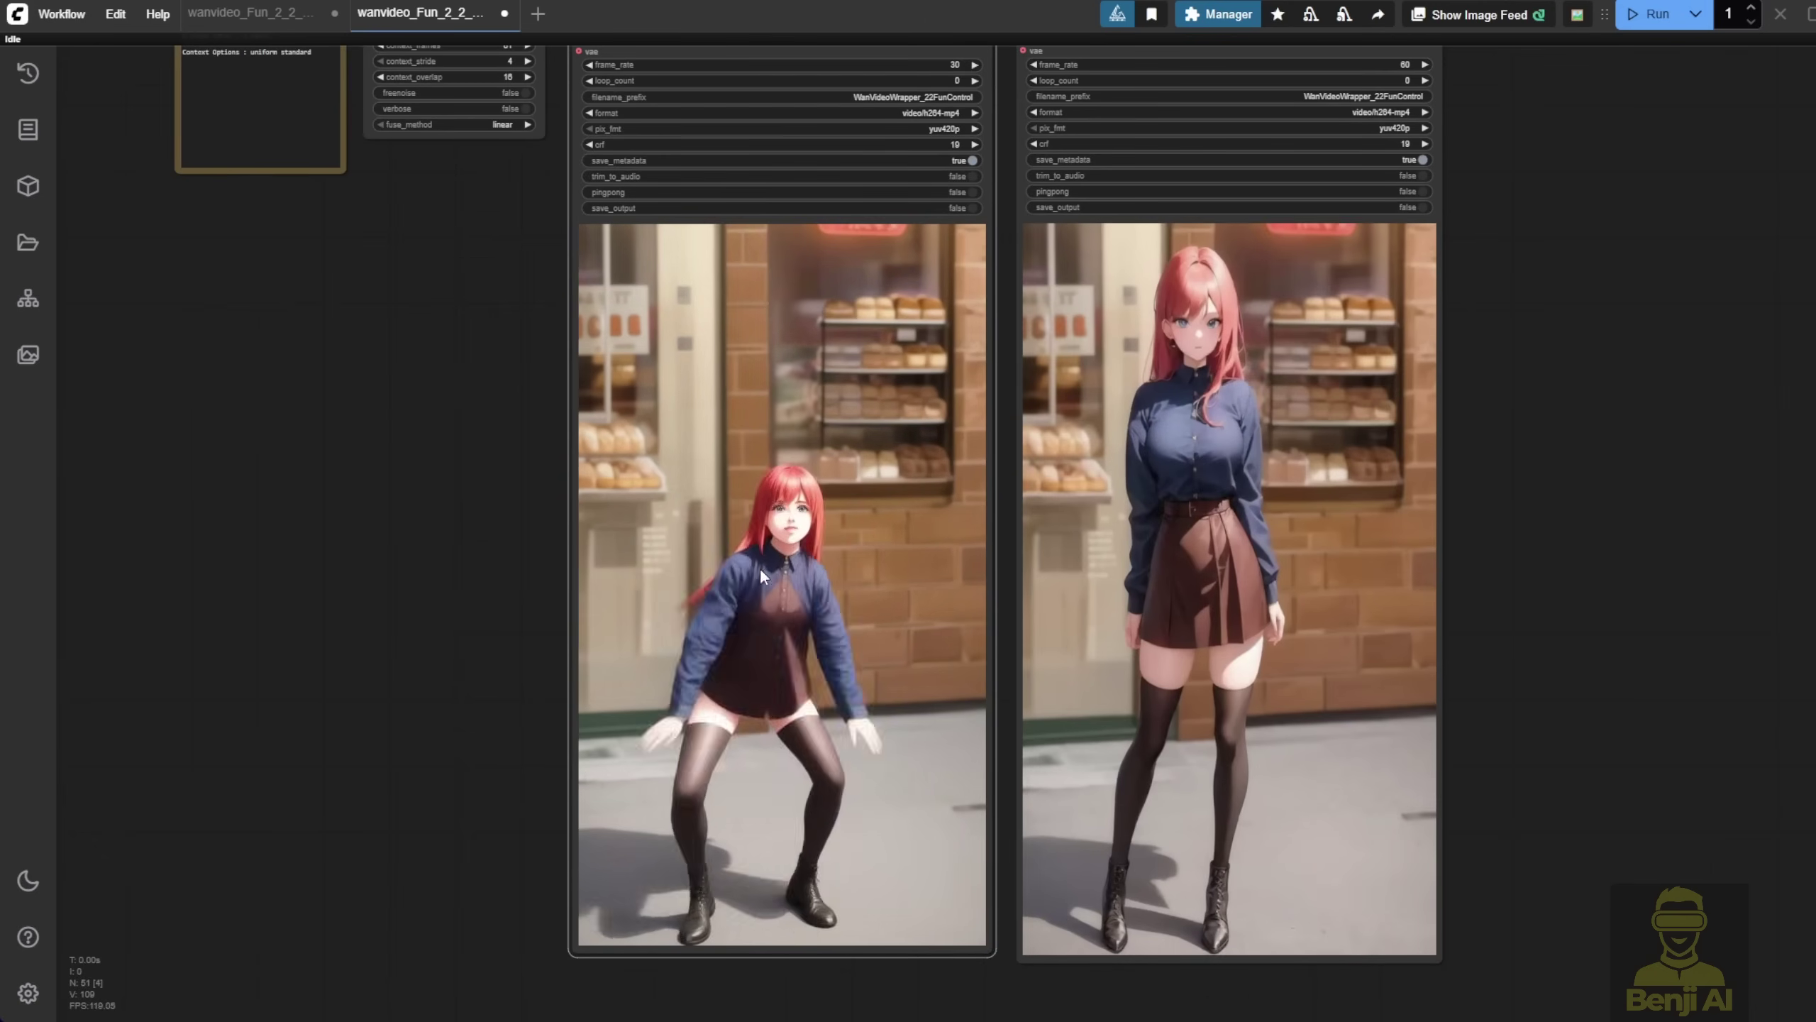
scroll(535, 463, "down", 2)
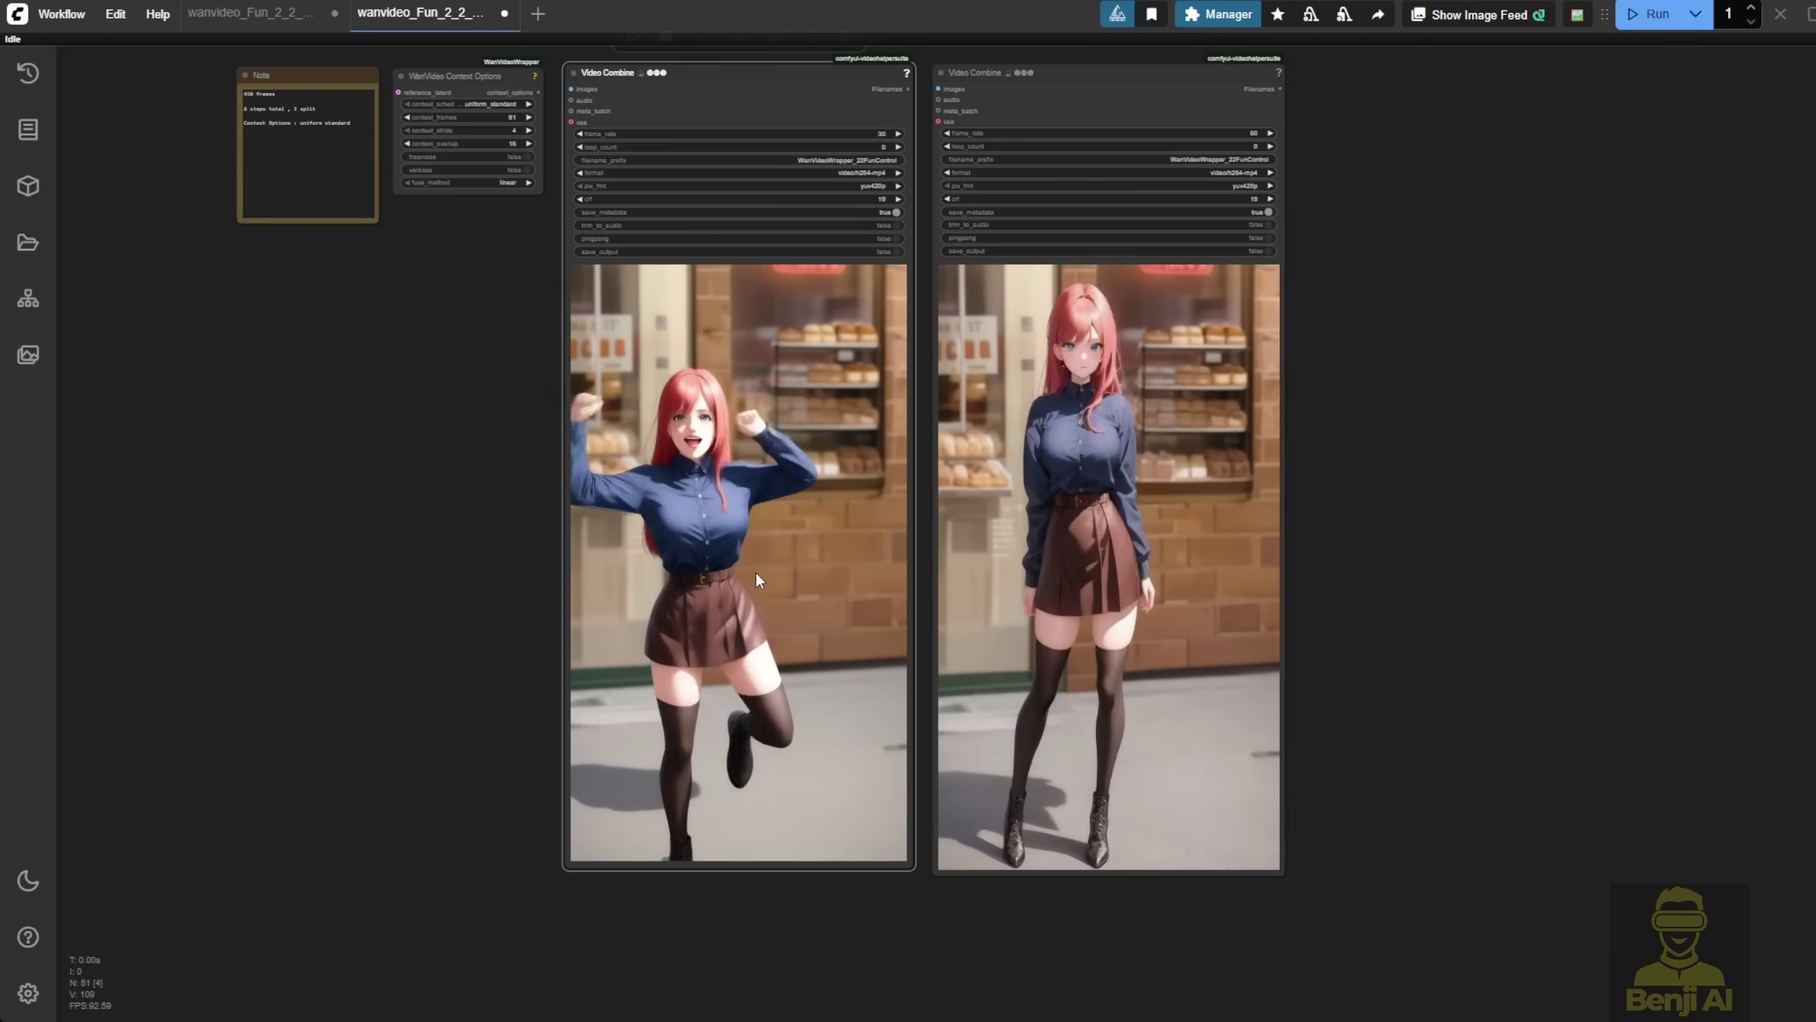
right_click(767, 407)
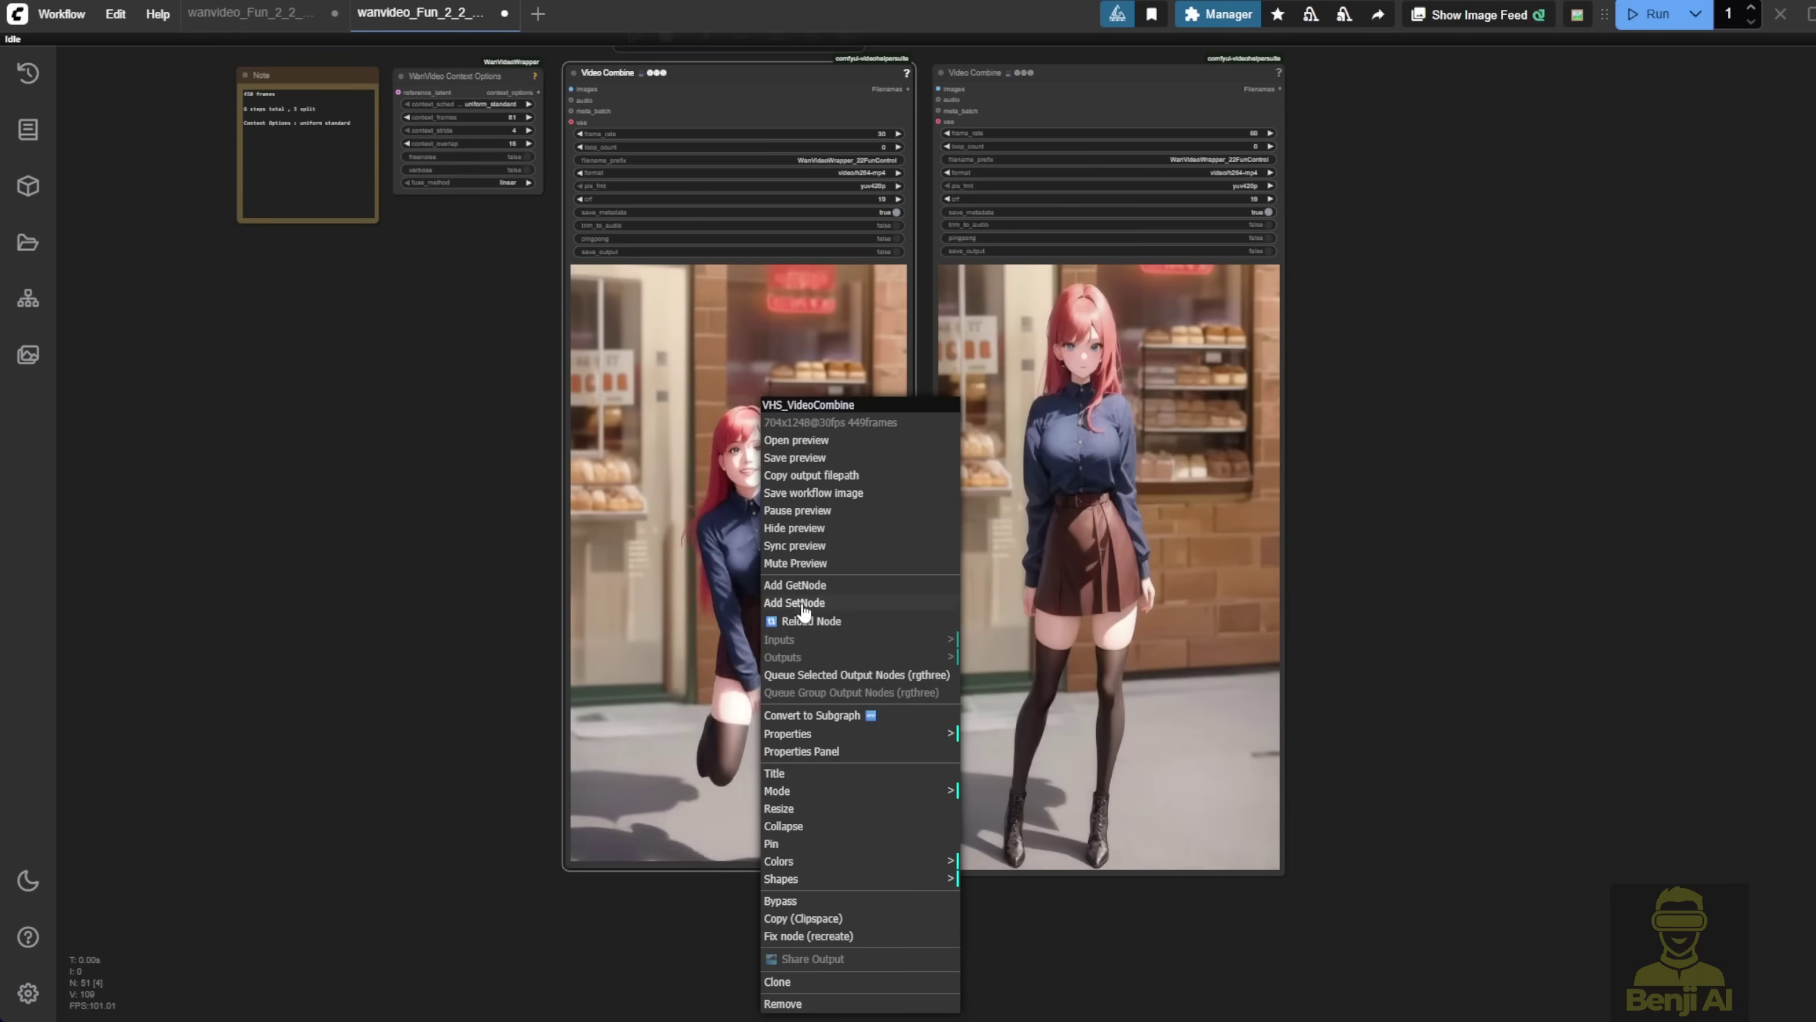
left_click(829, 535)
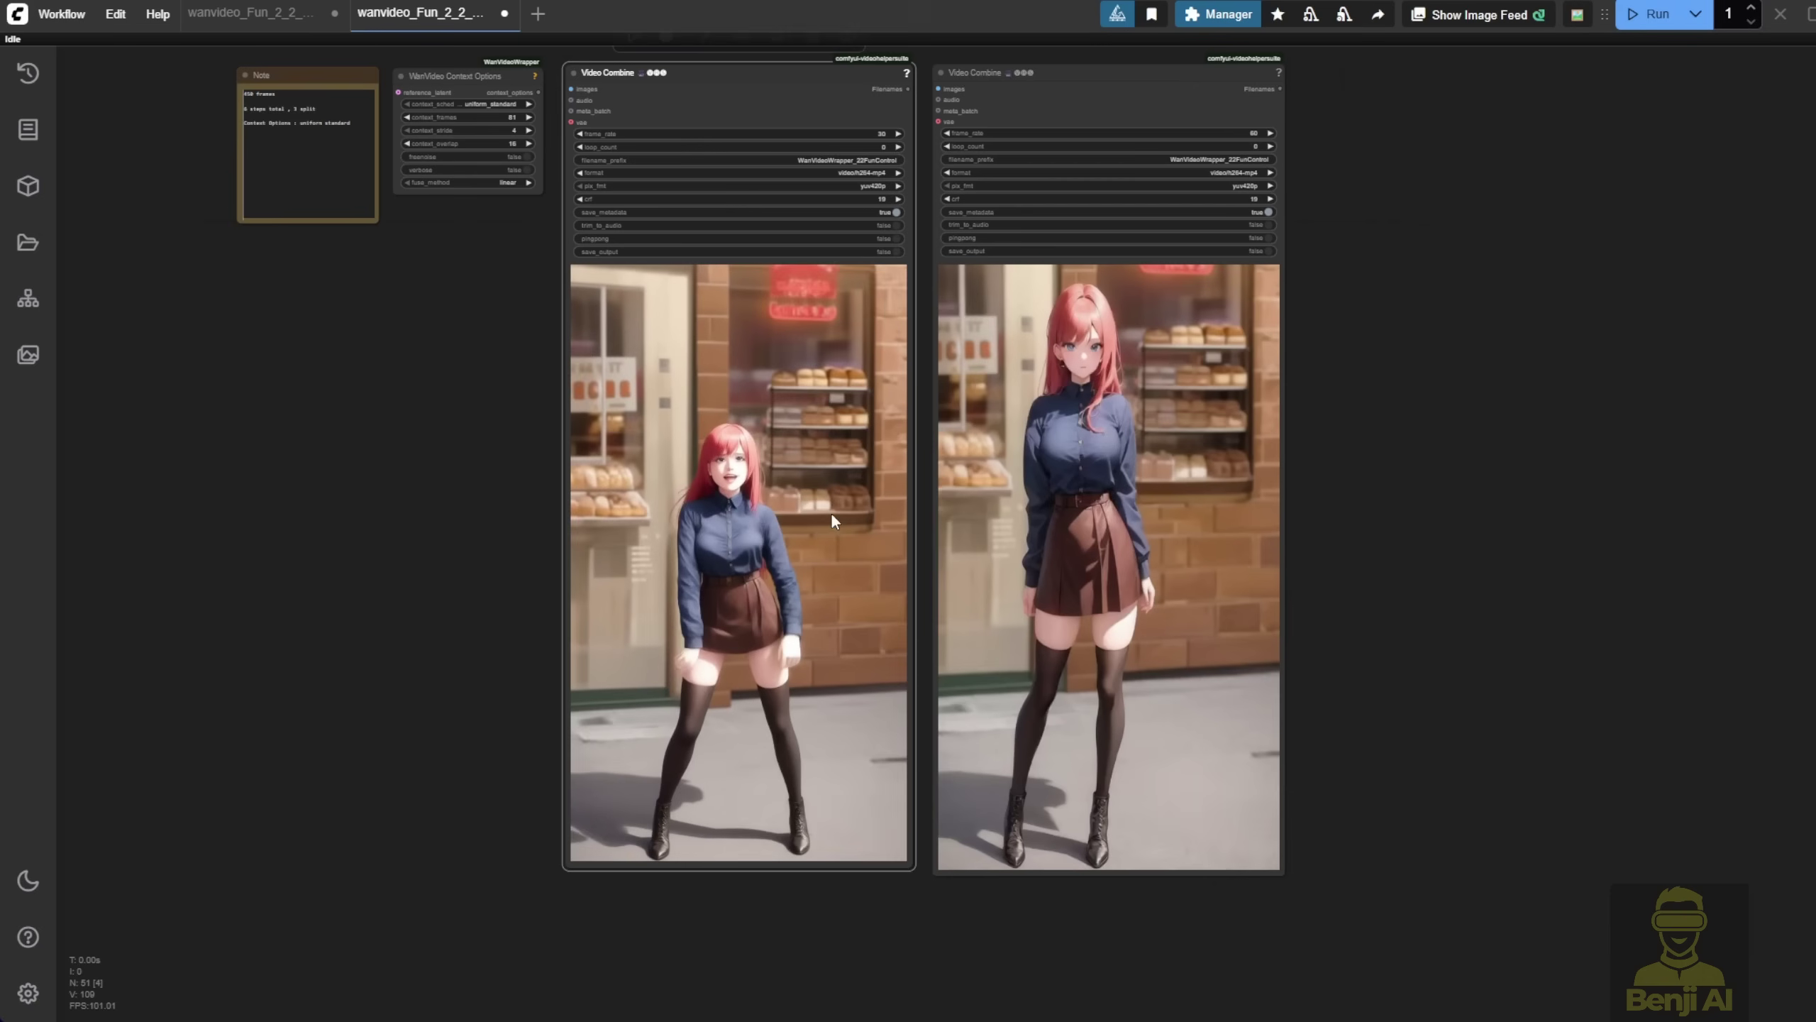
right_click(682, 409)
left_click(715, 422)
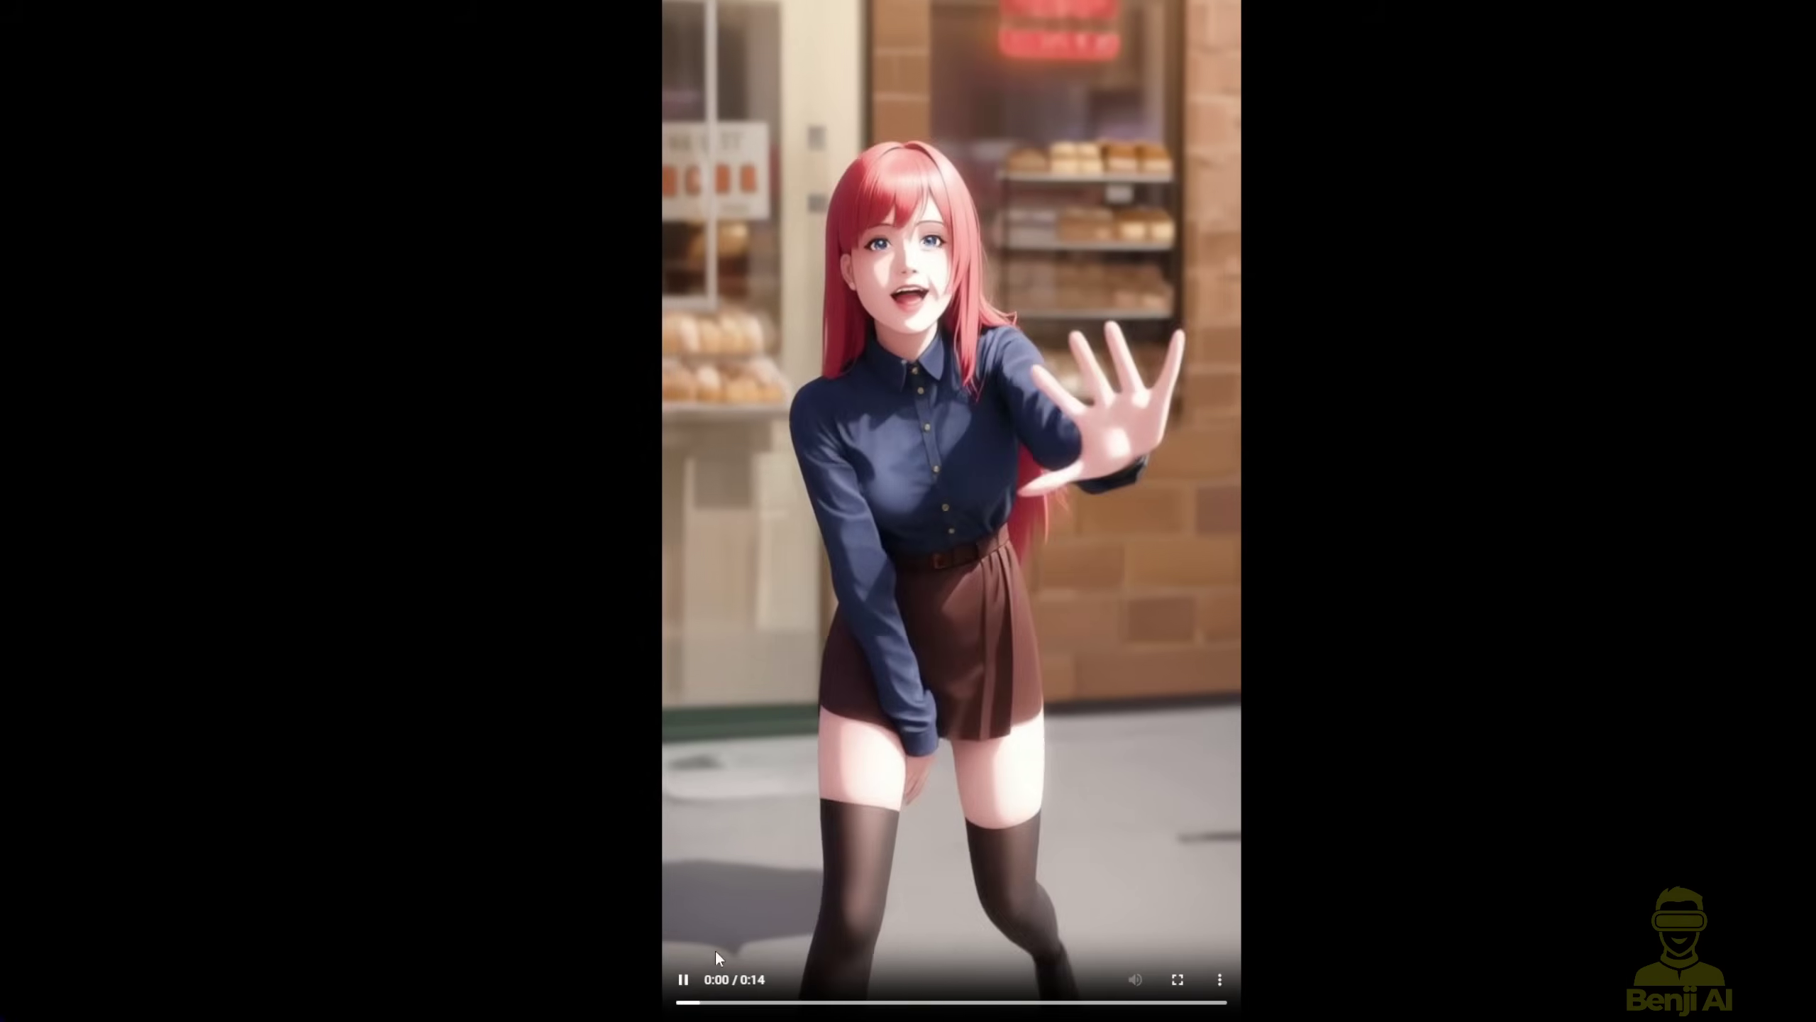
left_click_drag(1087, 1003, 1080, 1004)
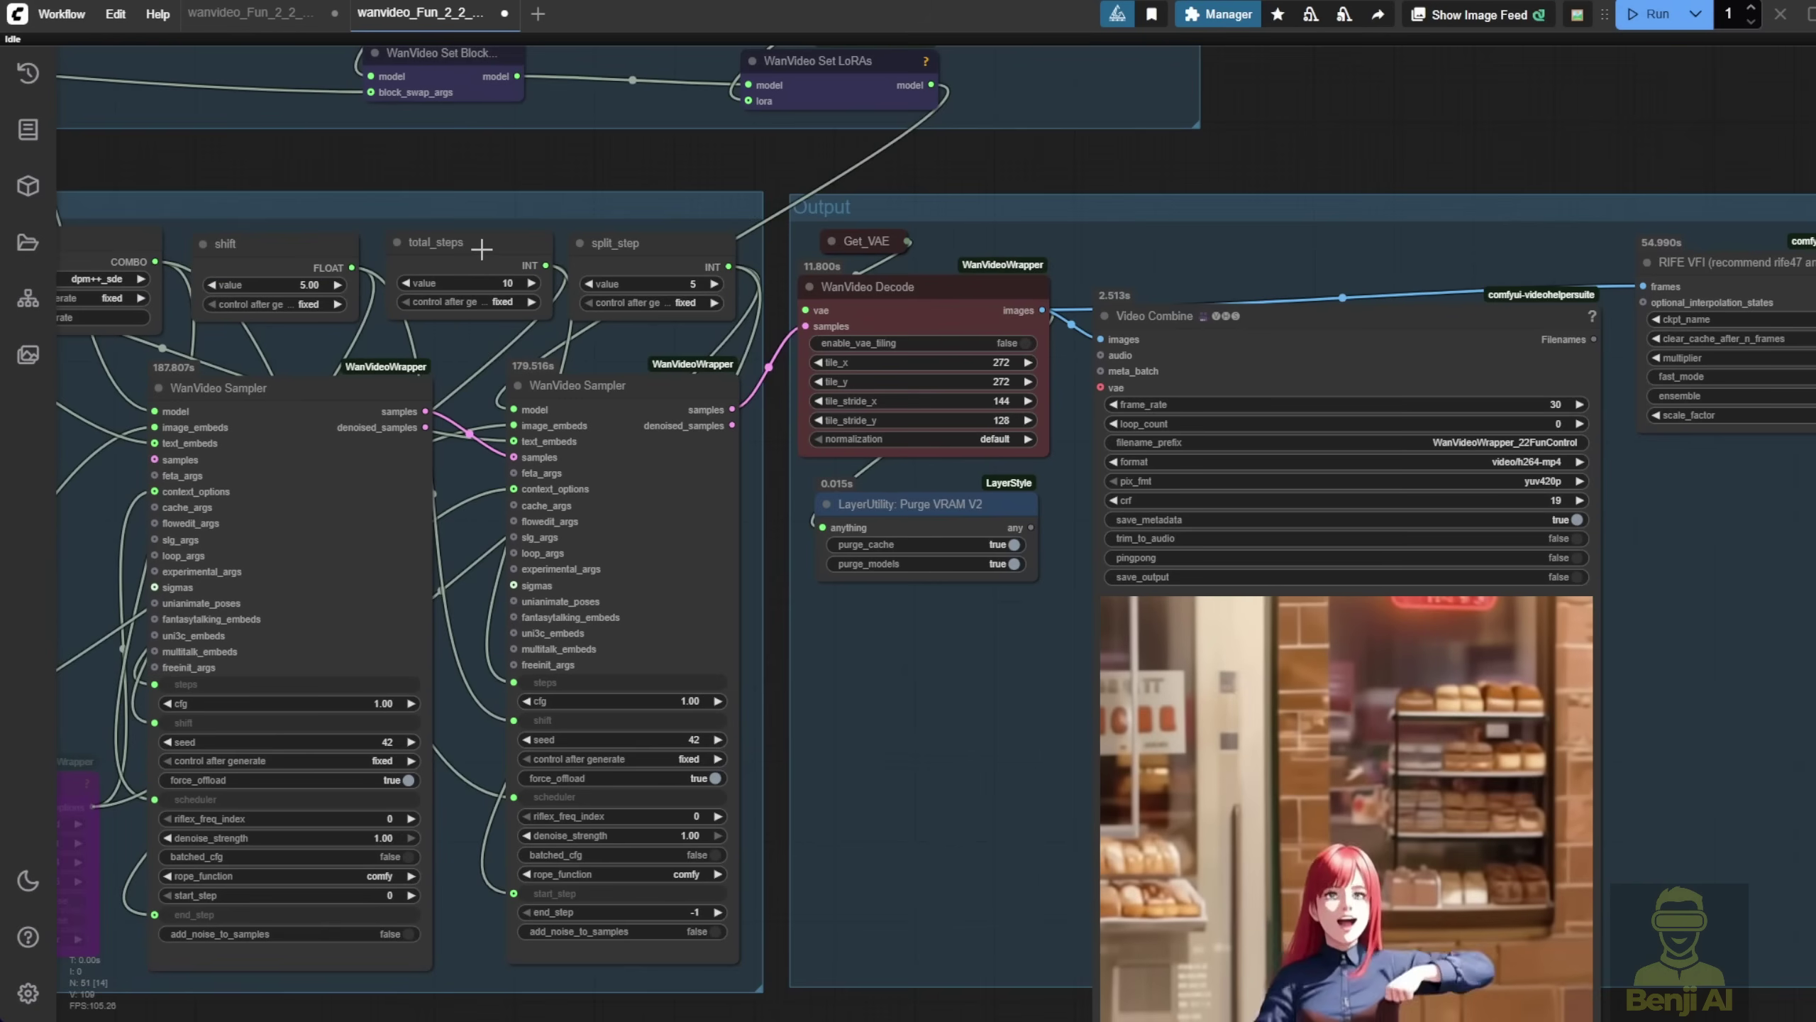
Play the left bakery output video in the full-size player
left_click(479, 250)
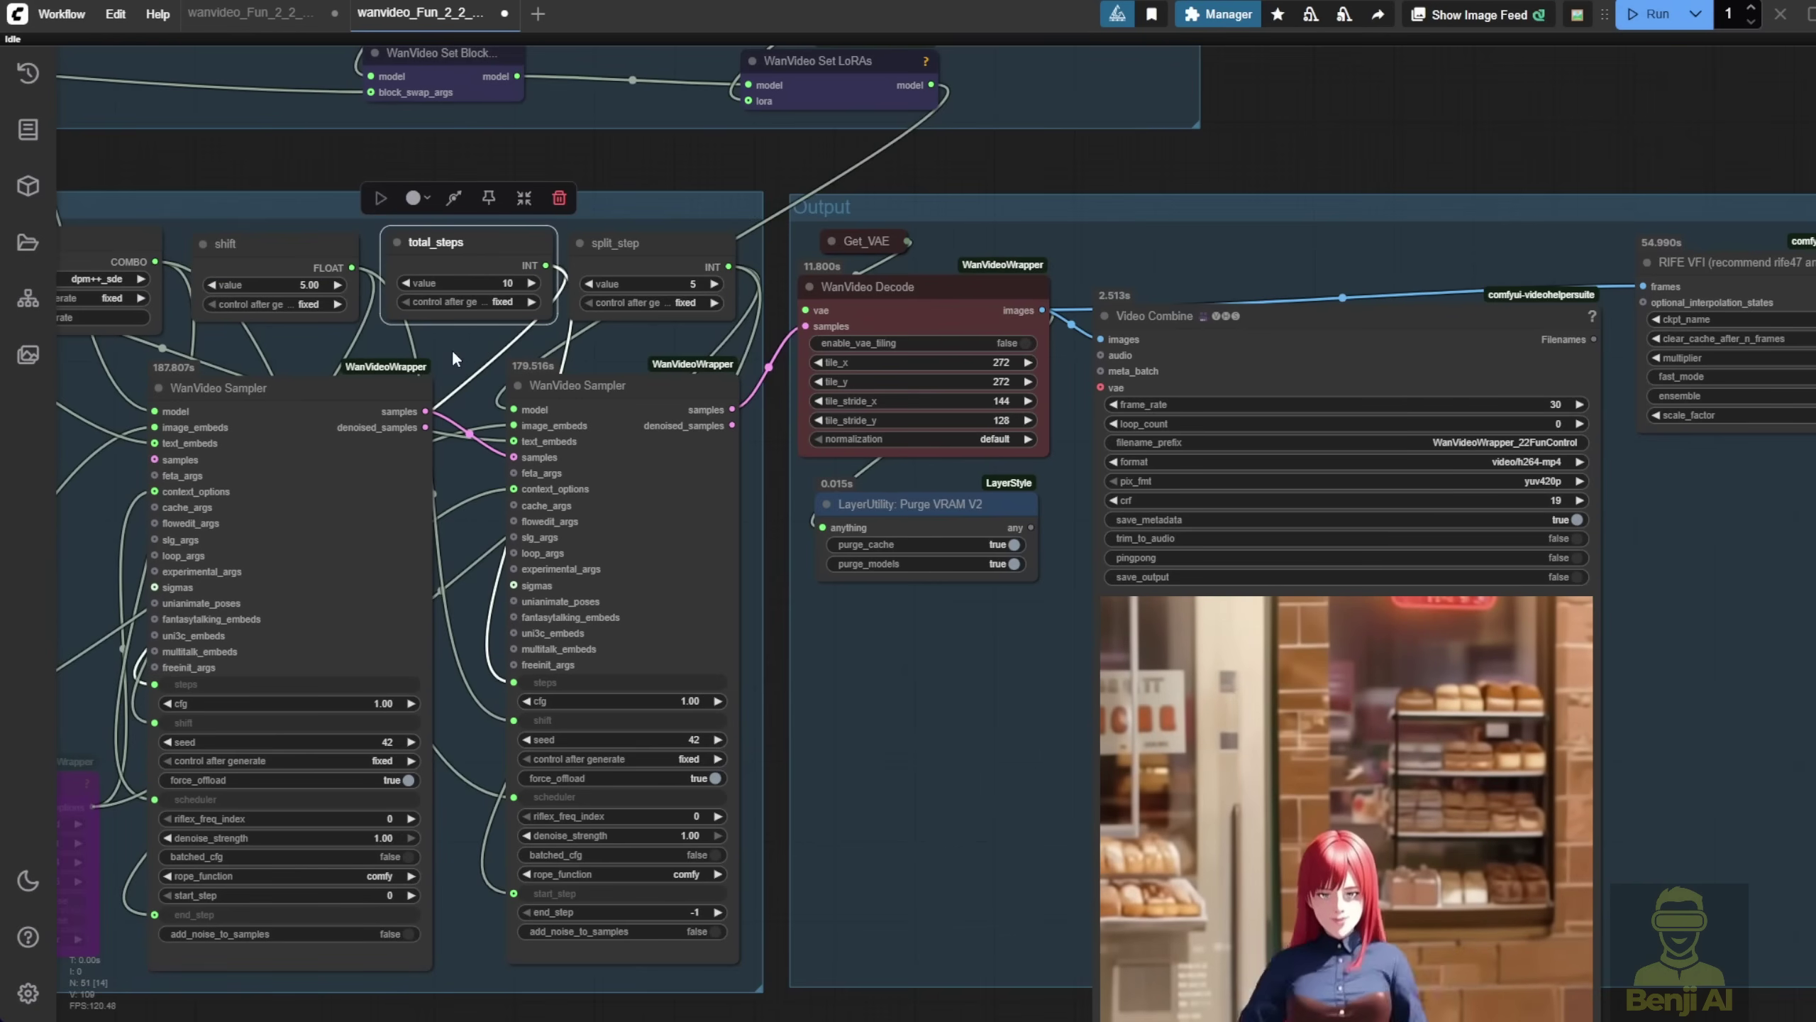
scroll(457, 348, "up", 2)
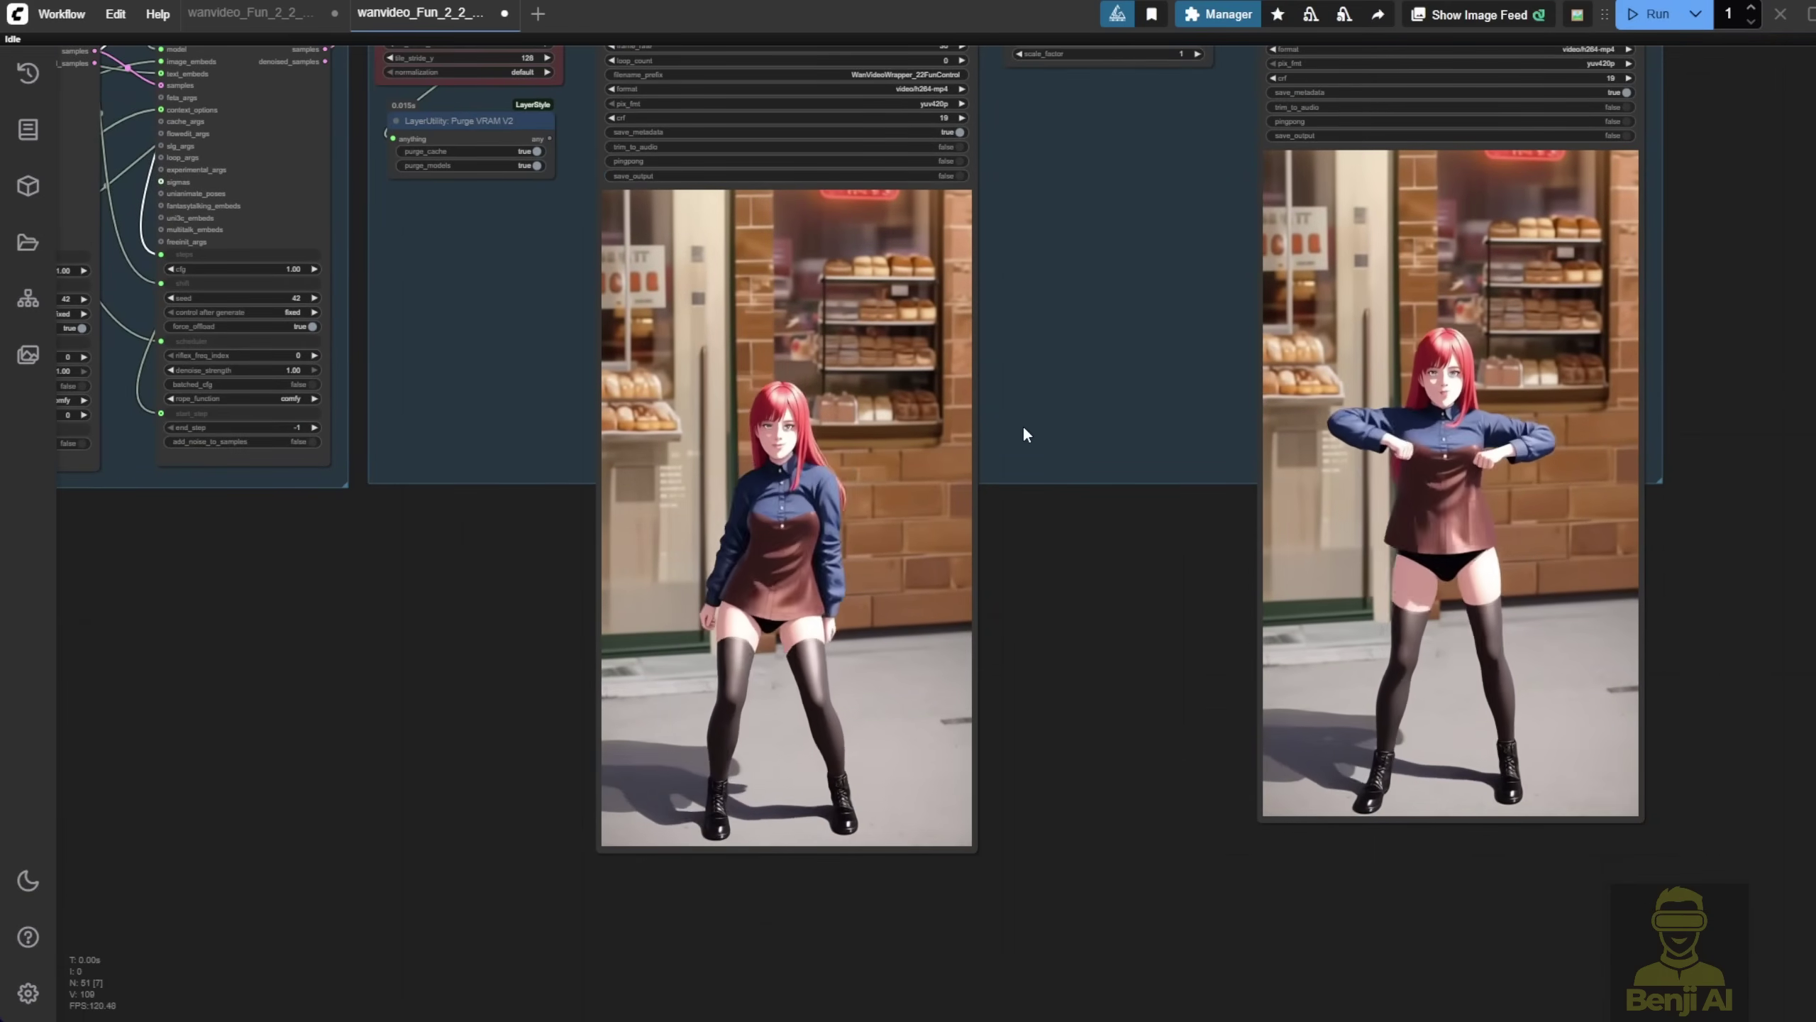
scroll(1021, 430, "up", 2)
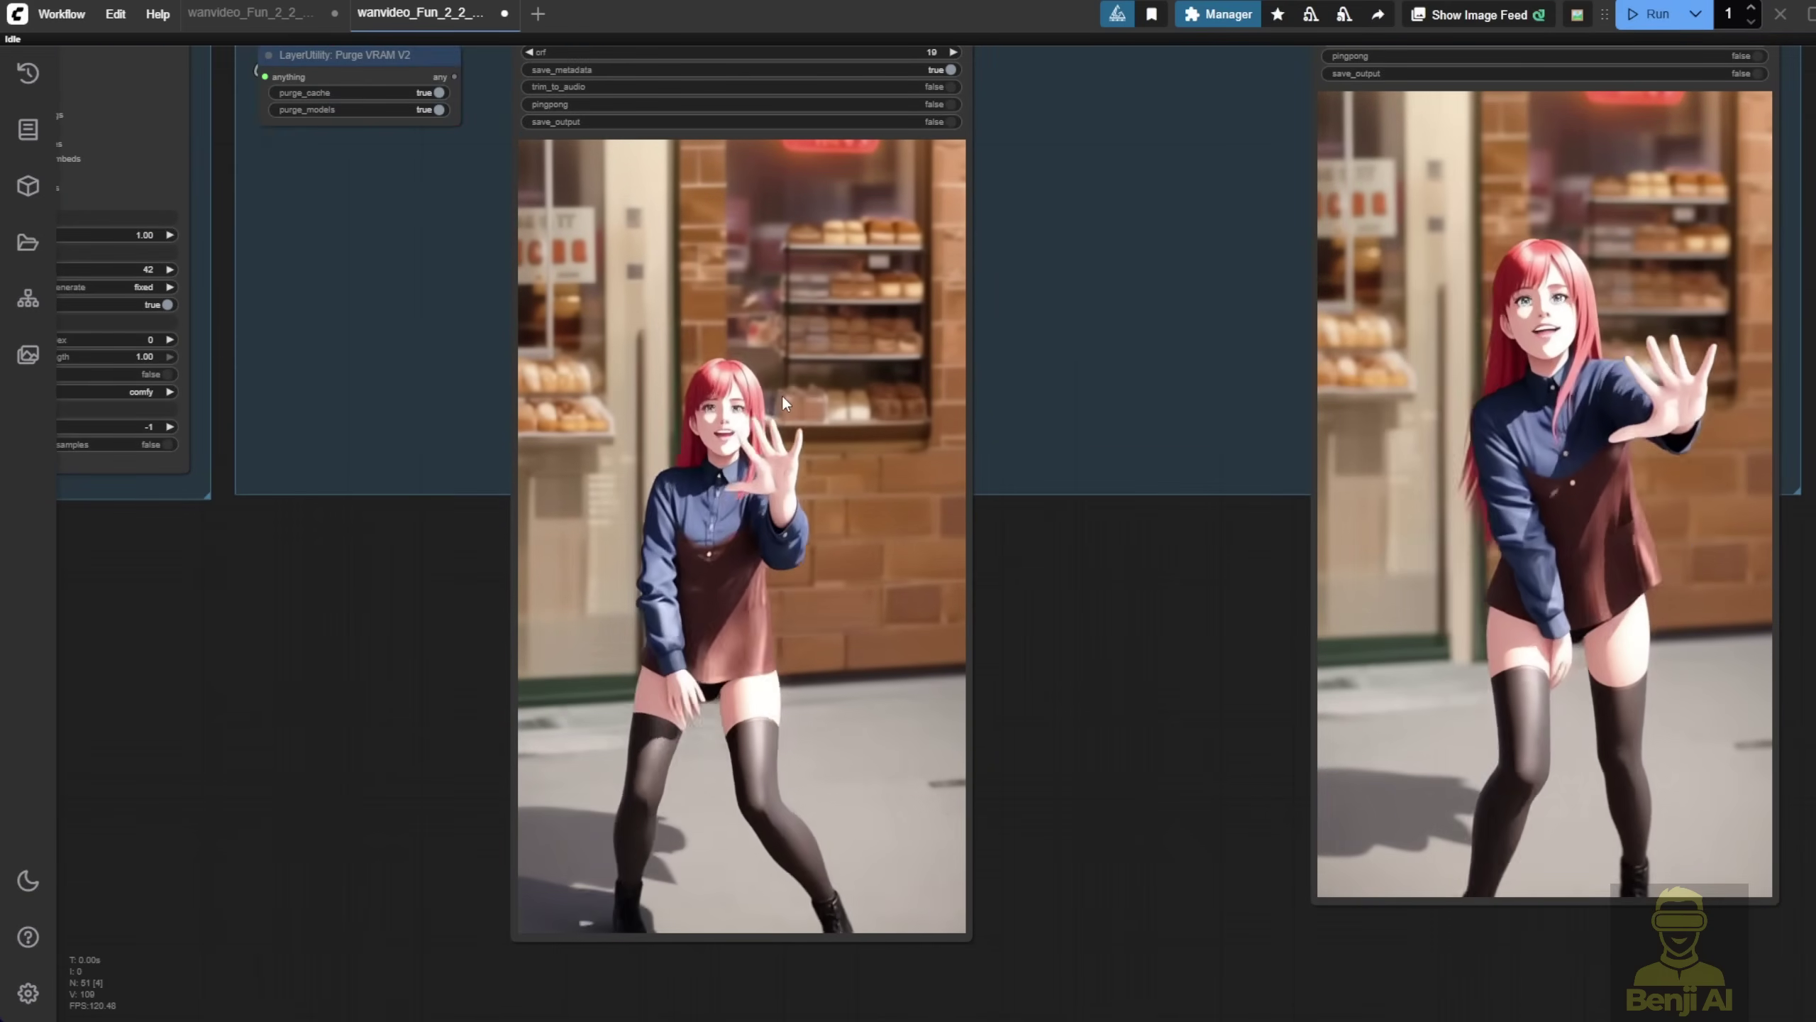
right_click(797, 397)
left_click(843, 412)
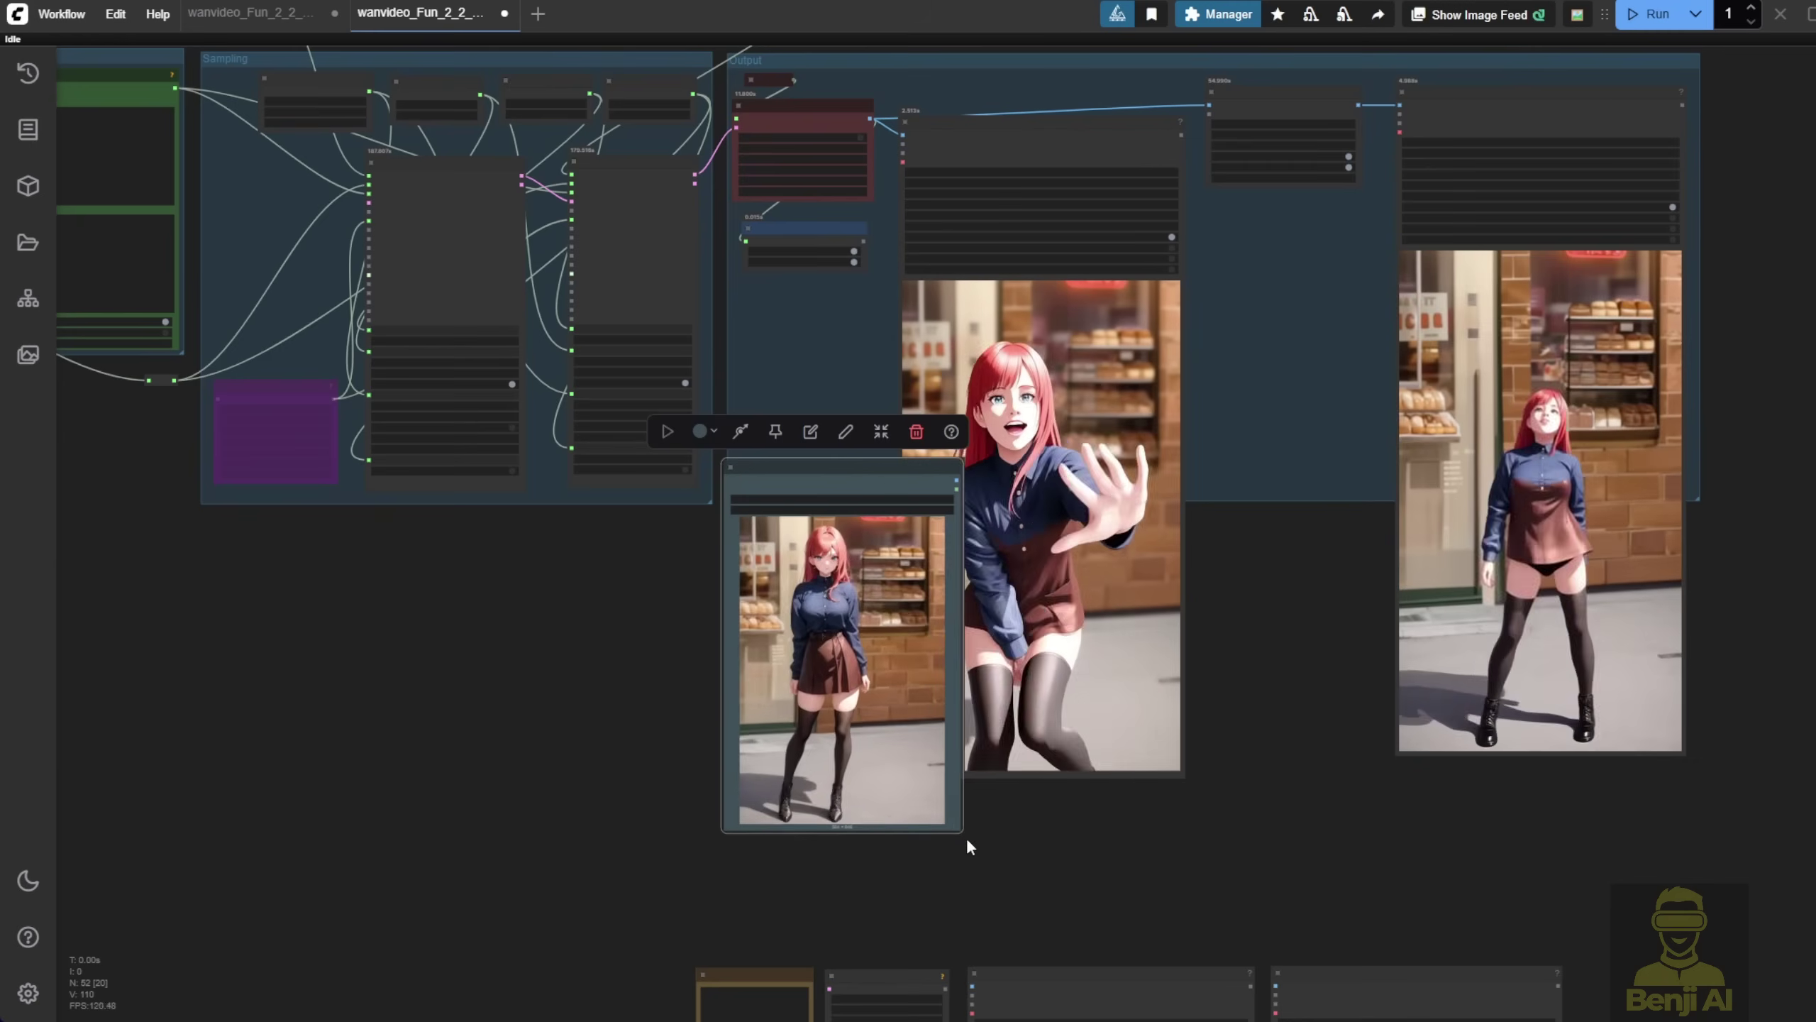
Enlarge the red-haired girl's Load Image node and place it beside the Video Combine outputs
left_click_drag(966, 846, 1066, 955)
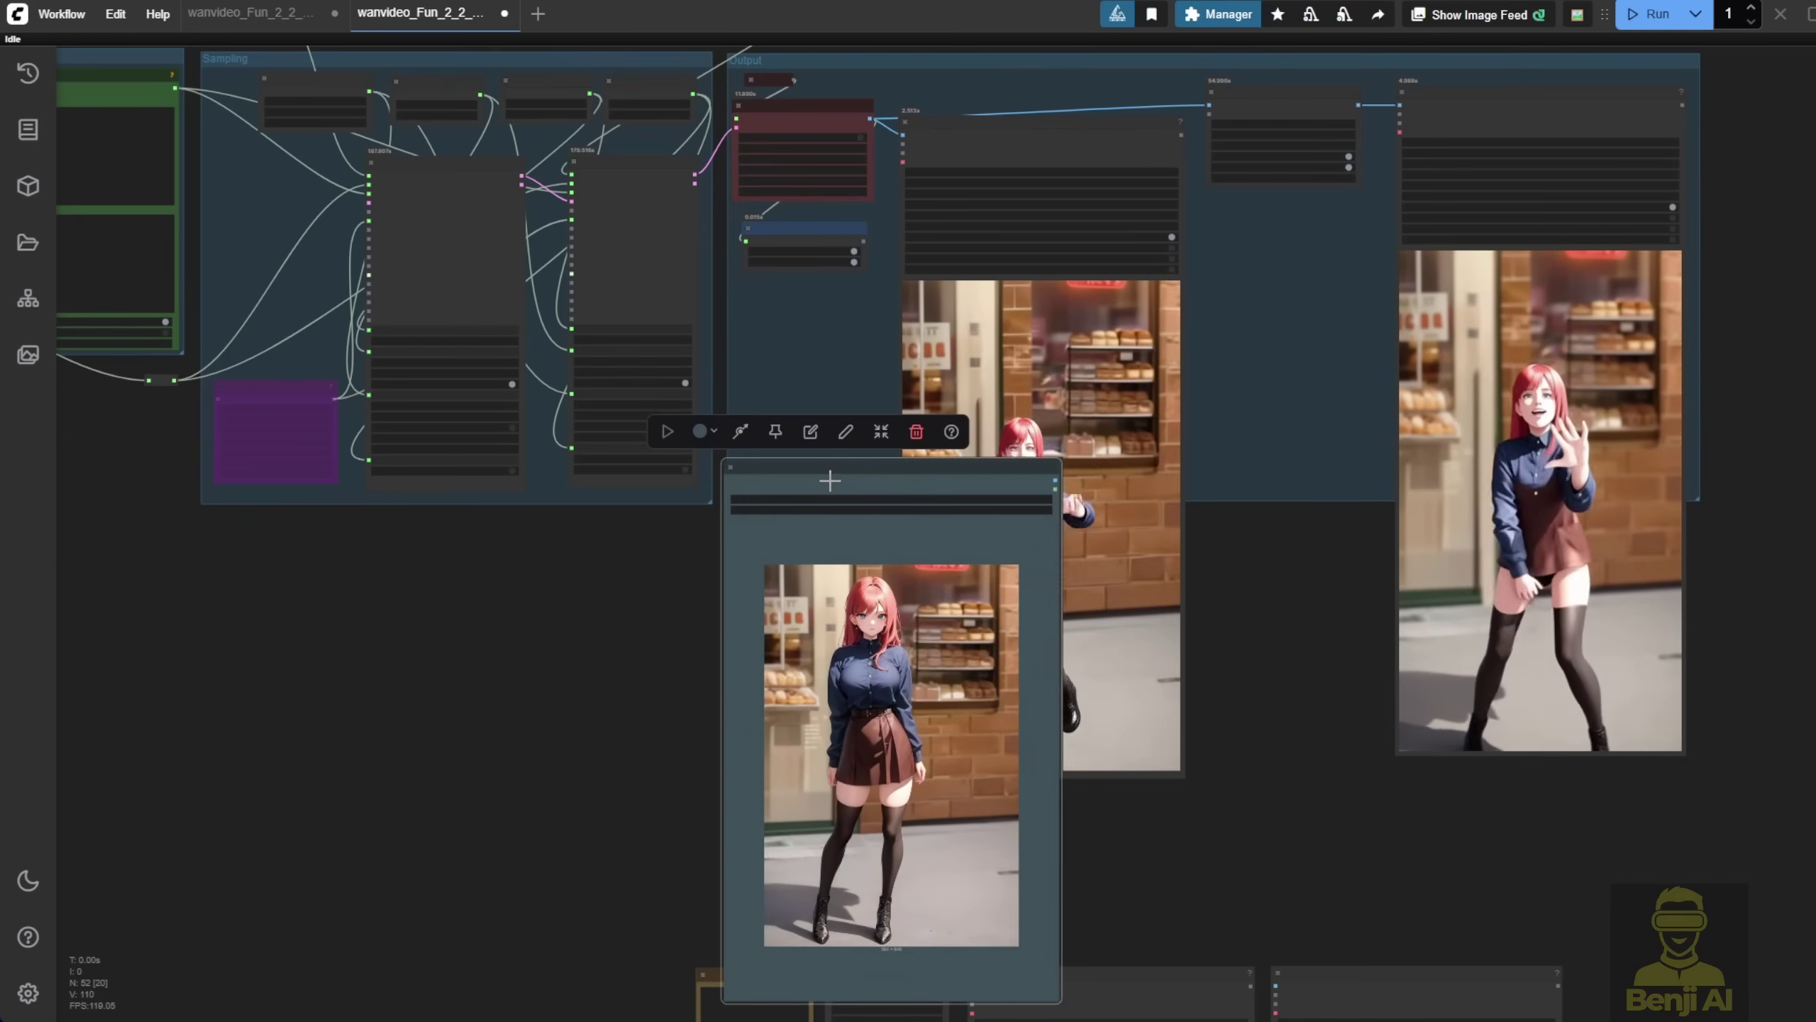
left_click_drag(829, 487, 623, 227)
scroll(727, 244, "up", 4)
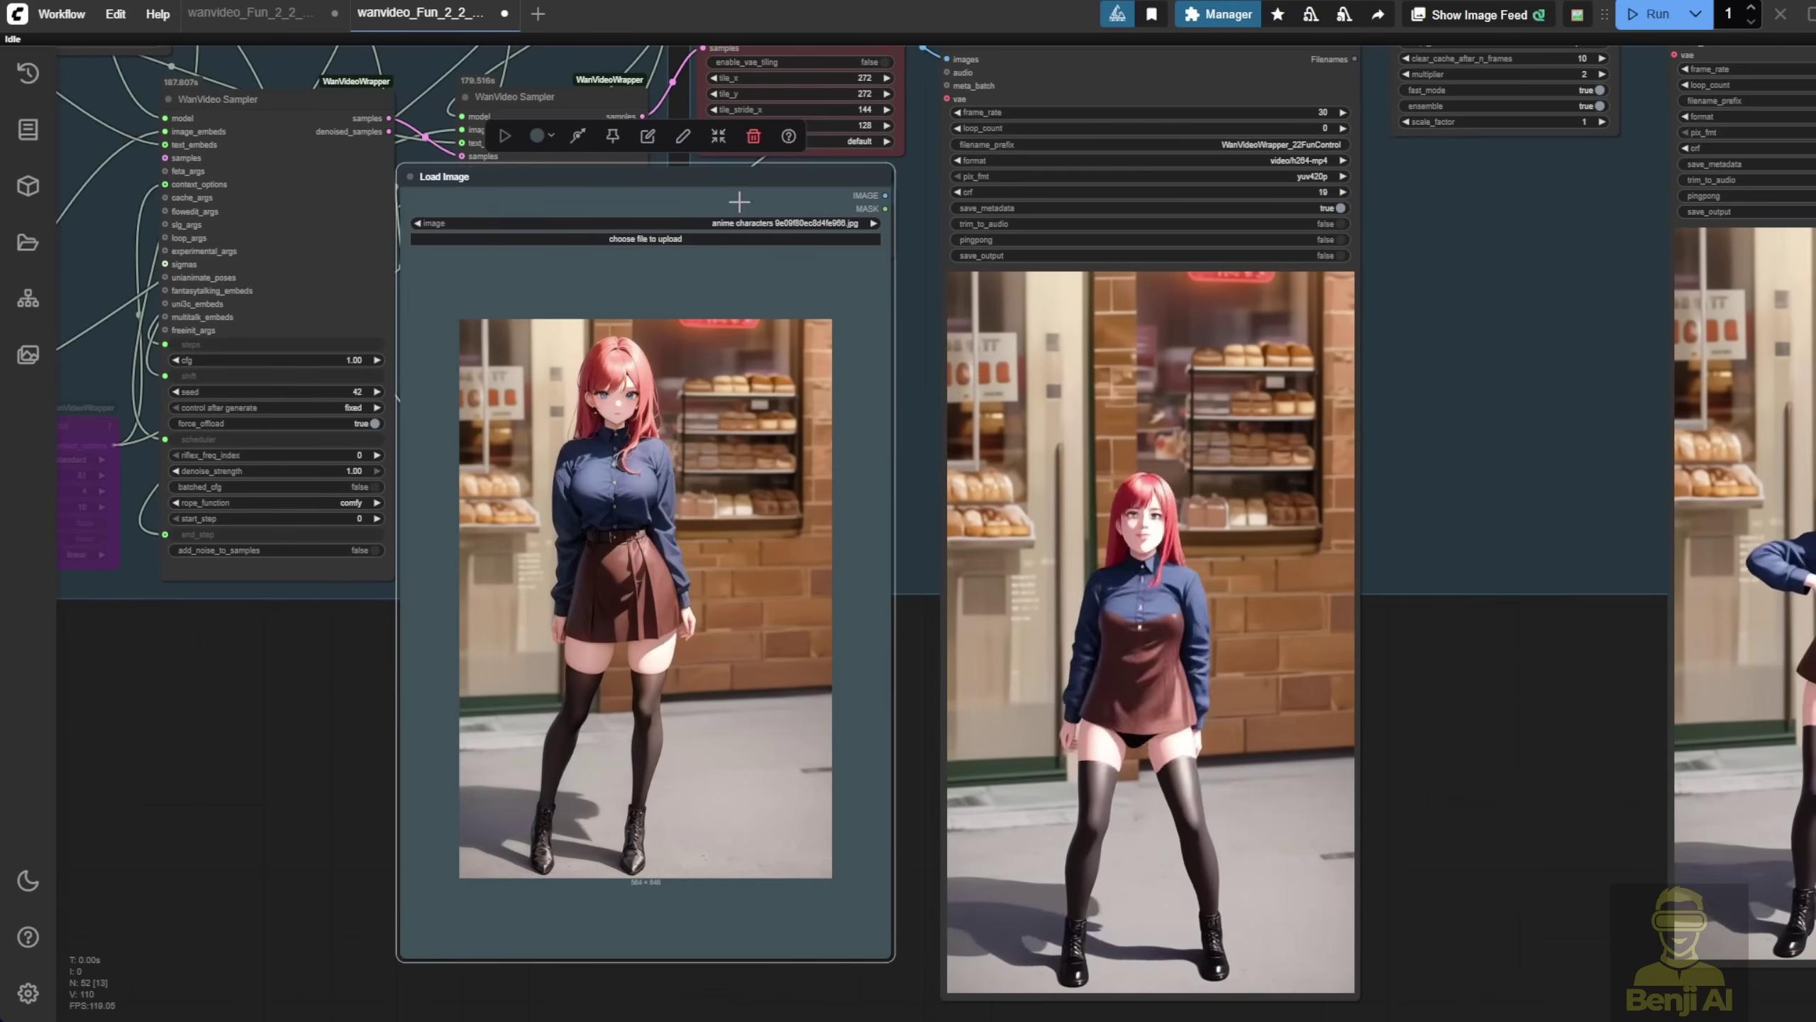
left_click_drag(1436, 577, 1420, 429)
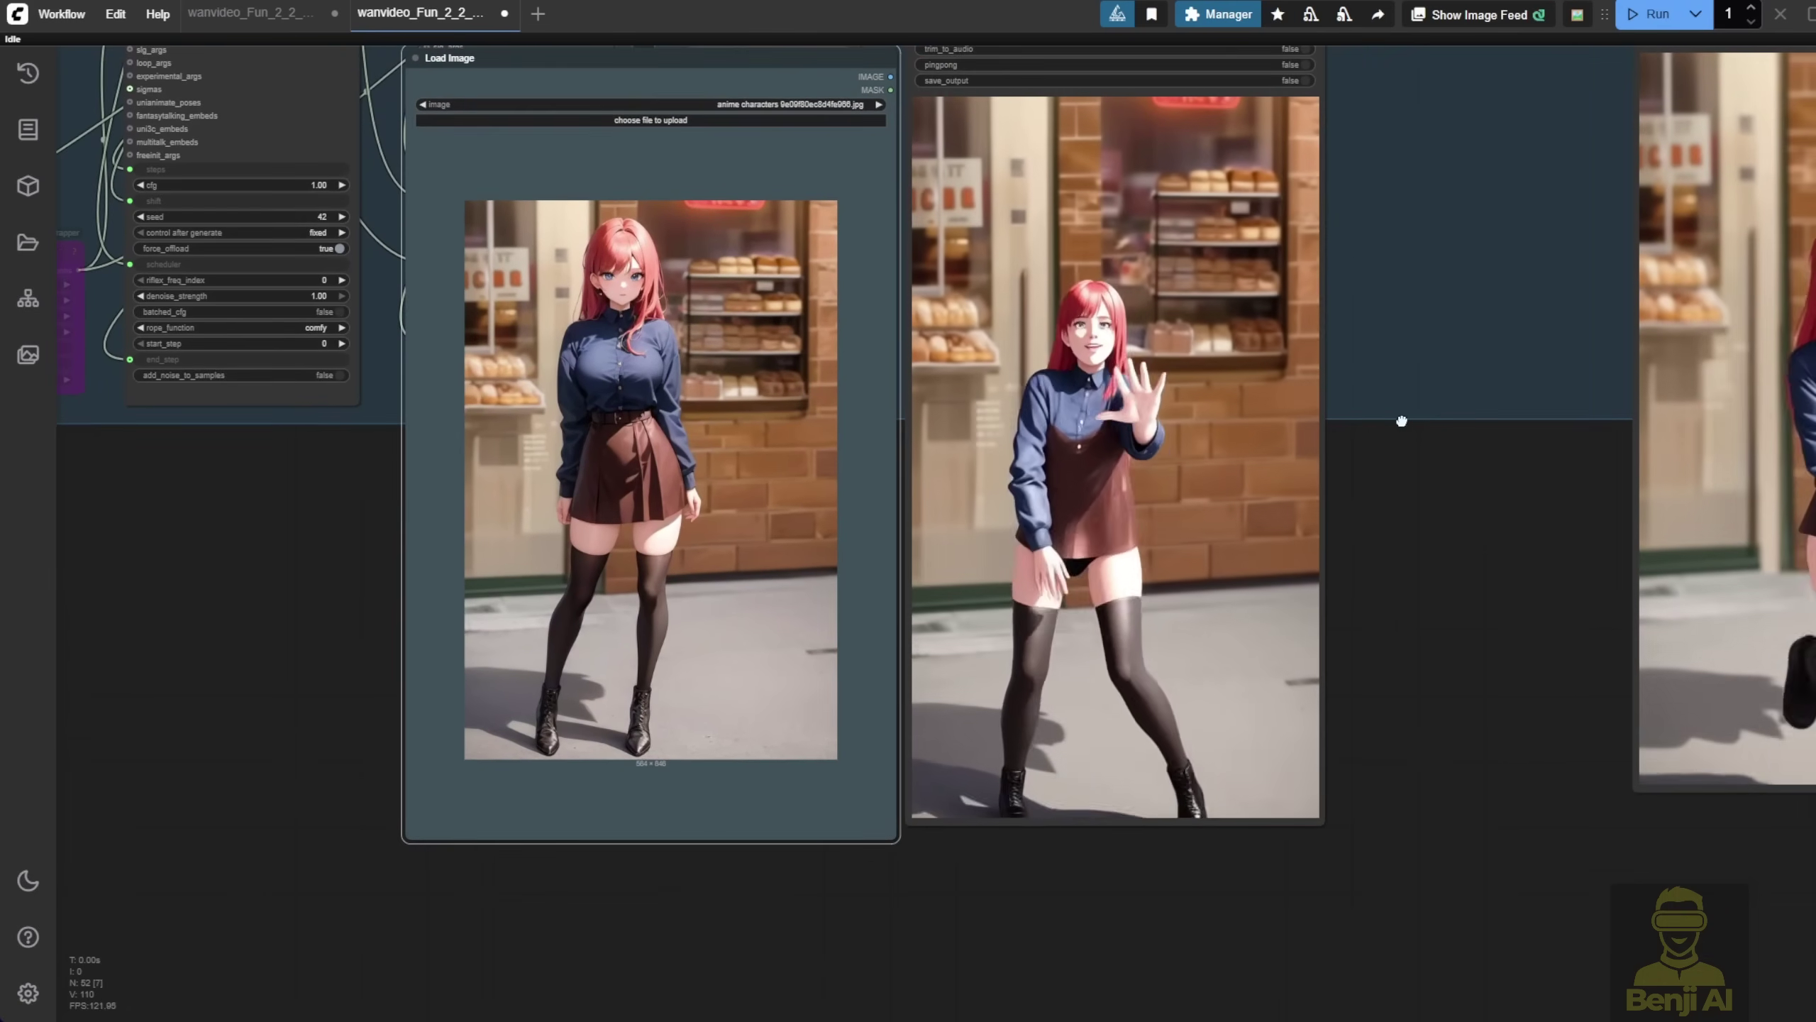
scroll(1167, 503, "up", 4)
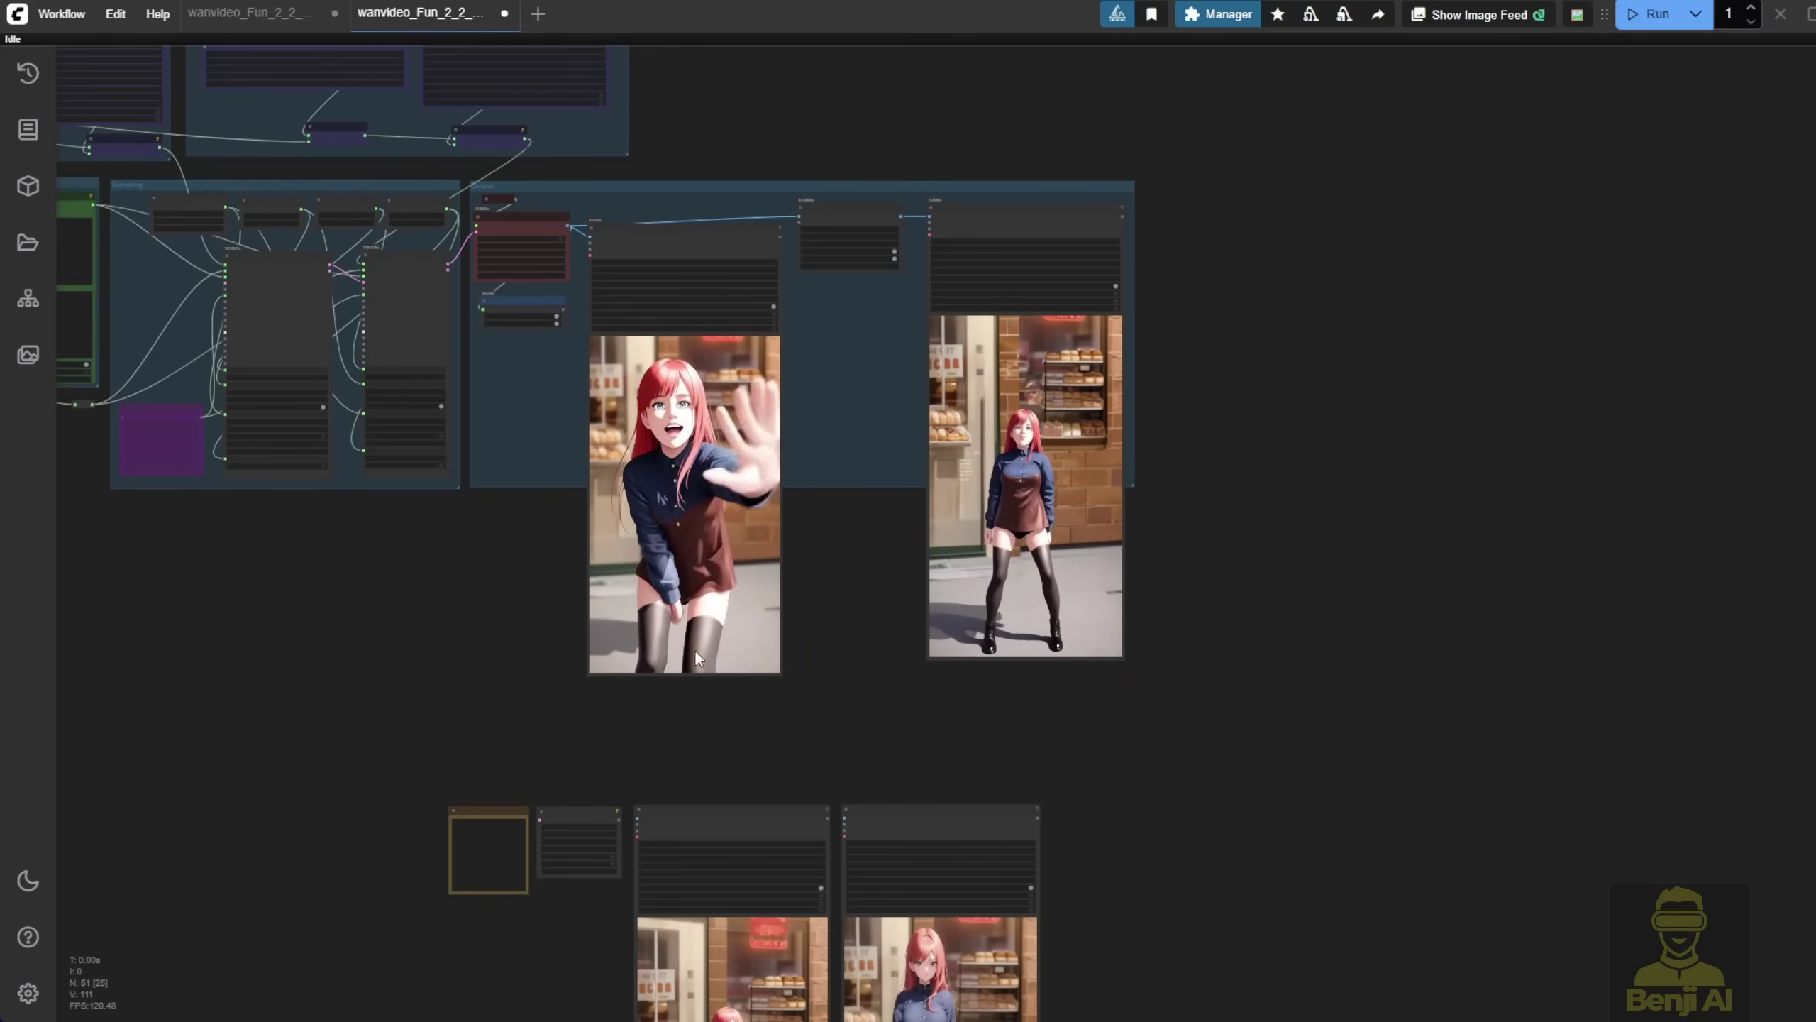
Pan the canvas to reveal the left side of the workflow
left_click_drag(392, 604, 891, 634)
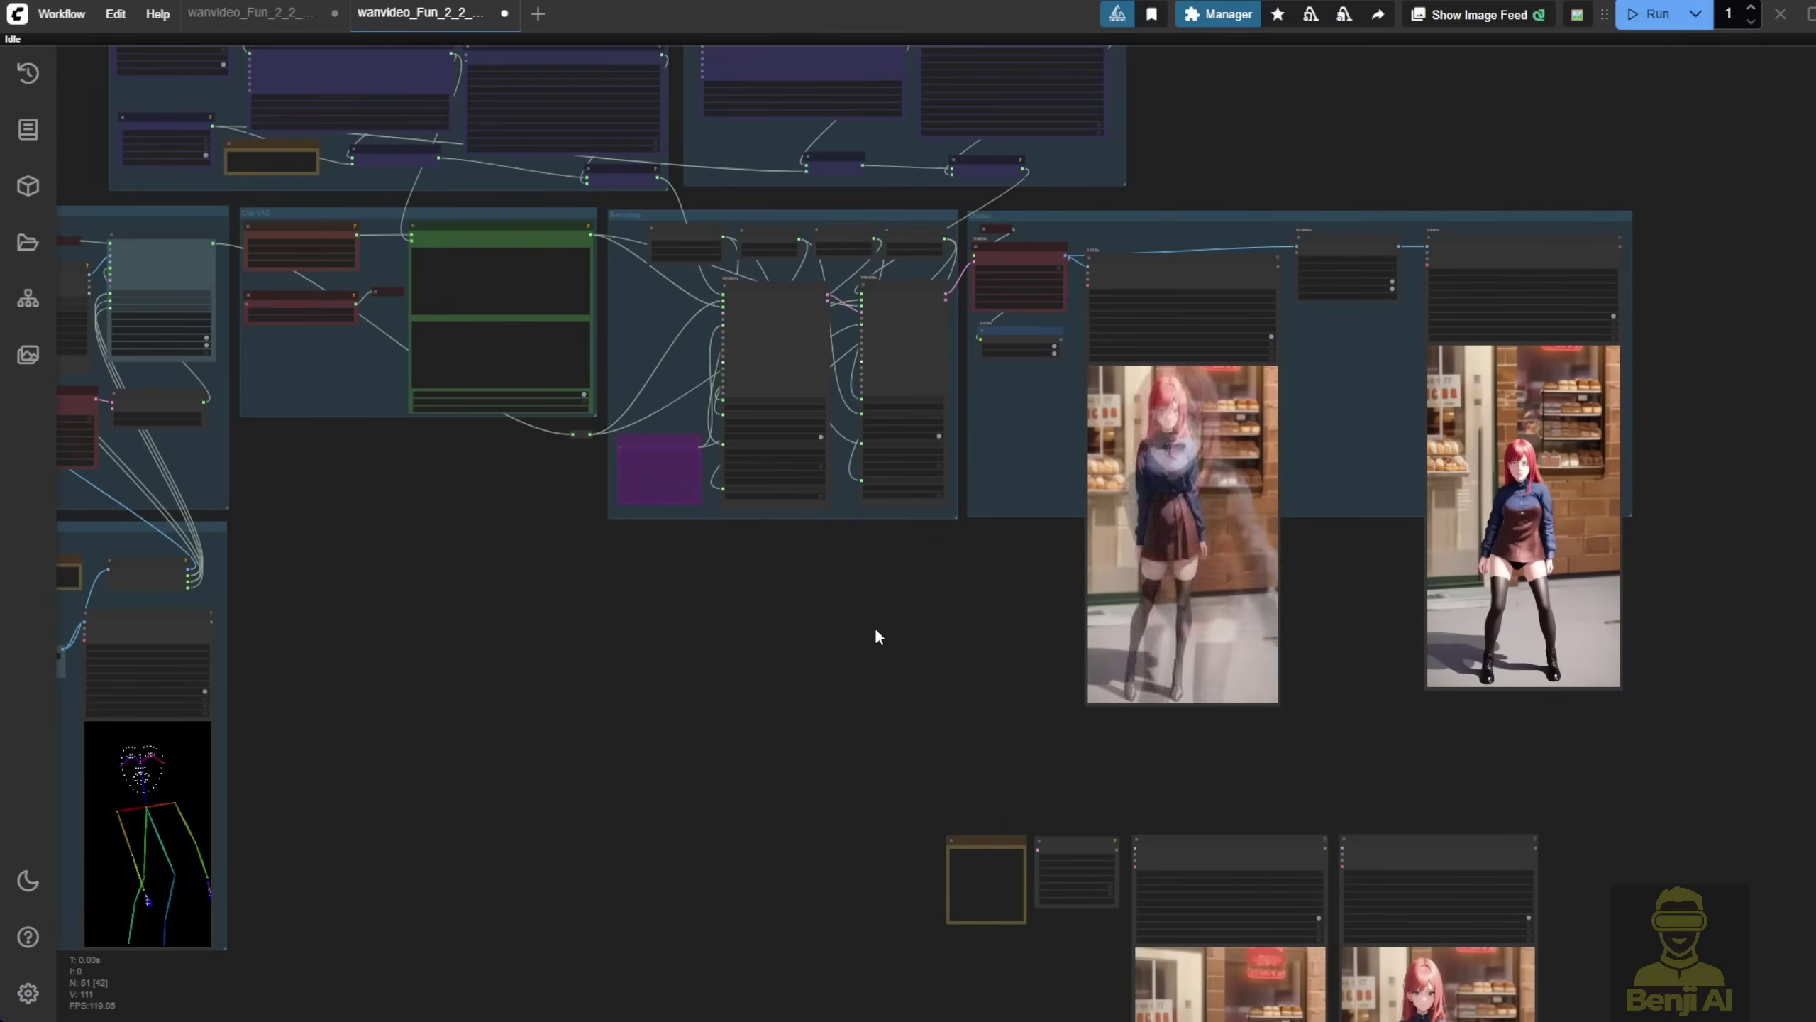
left_click_drag(741, 641, 916, 657)
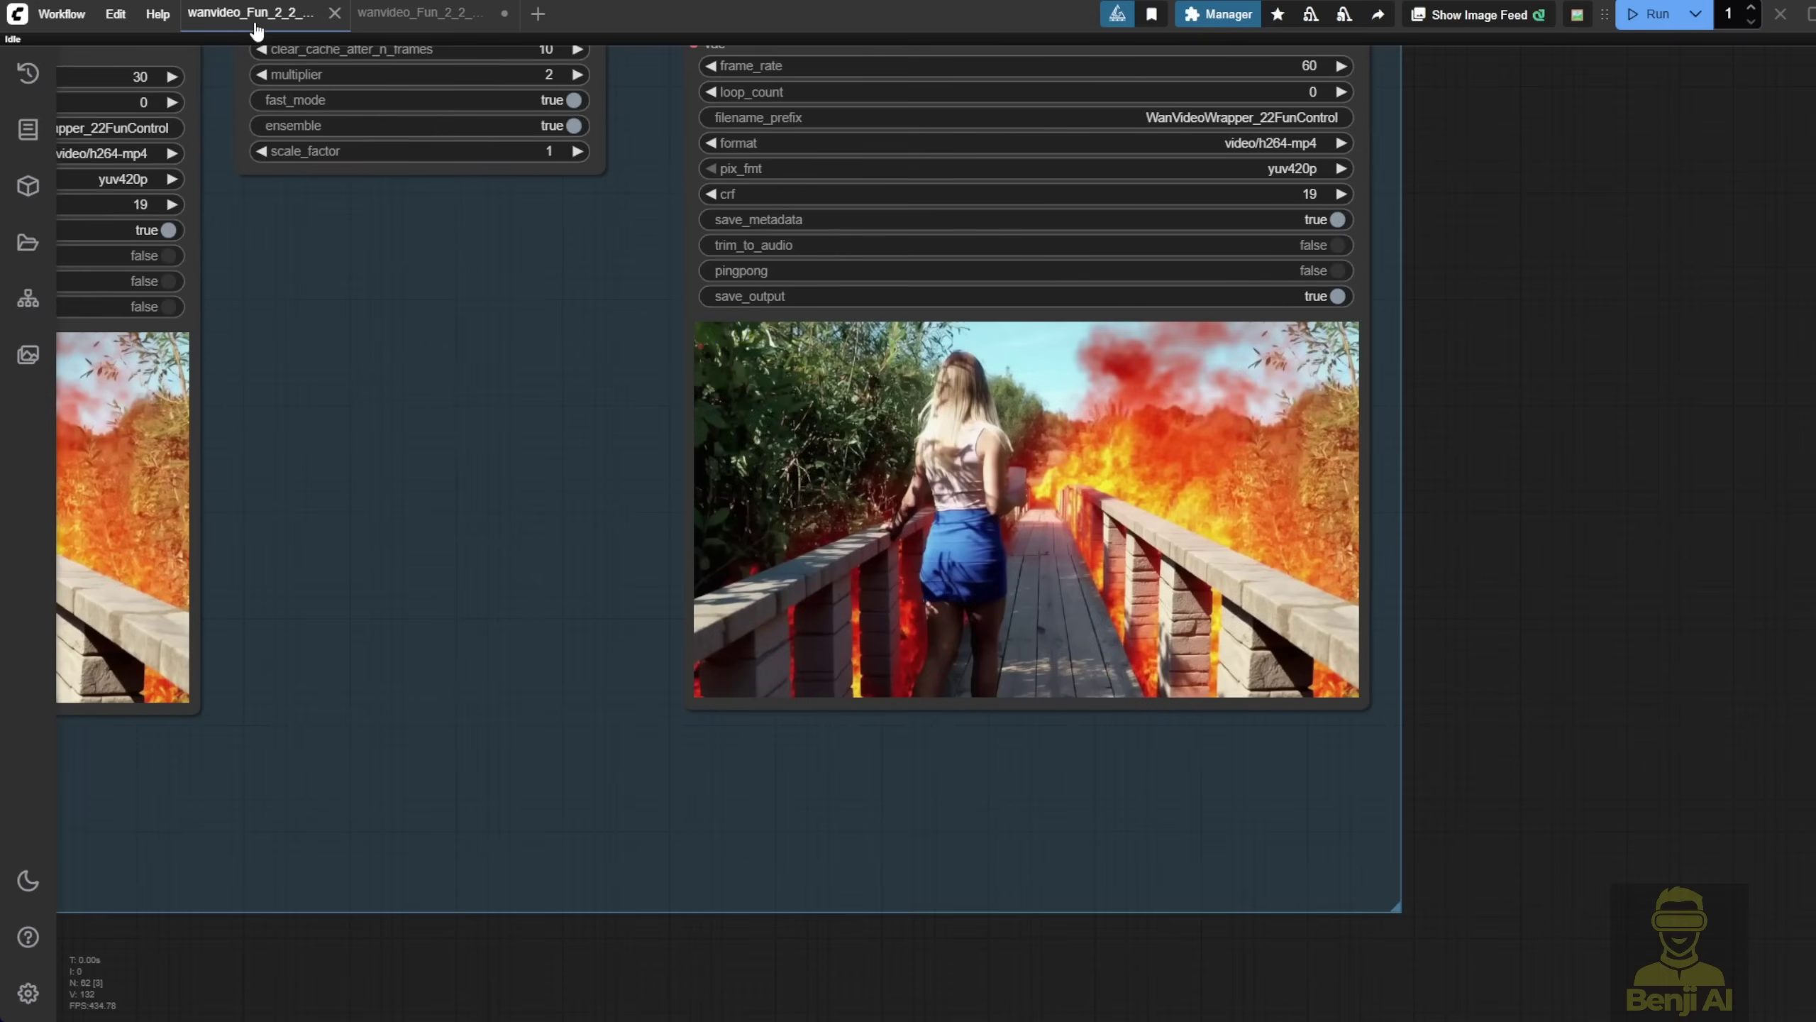
Survey the Control video, Flux Kontext and WanVideo loader groups of the burning-bridge workflow
scroll(494, 585, "down", 15)
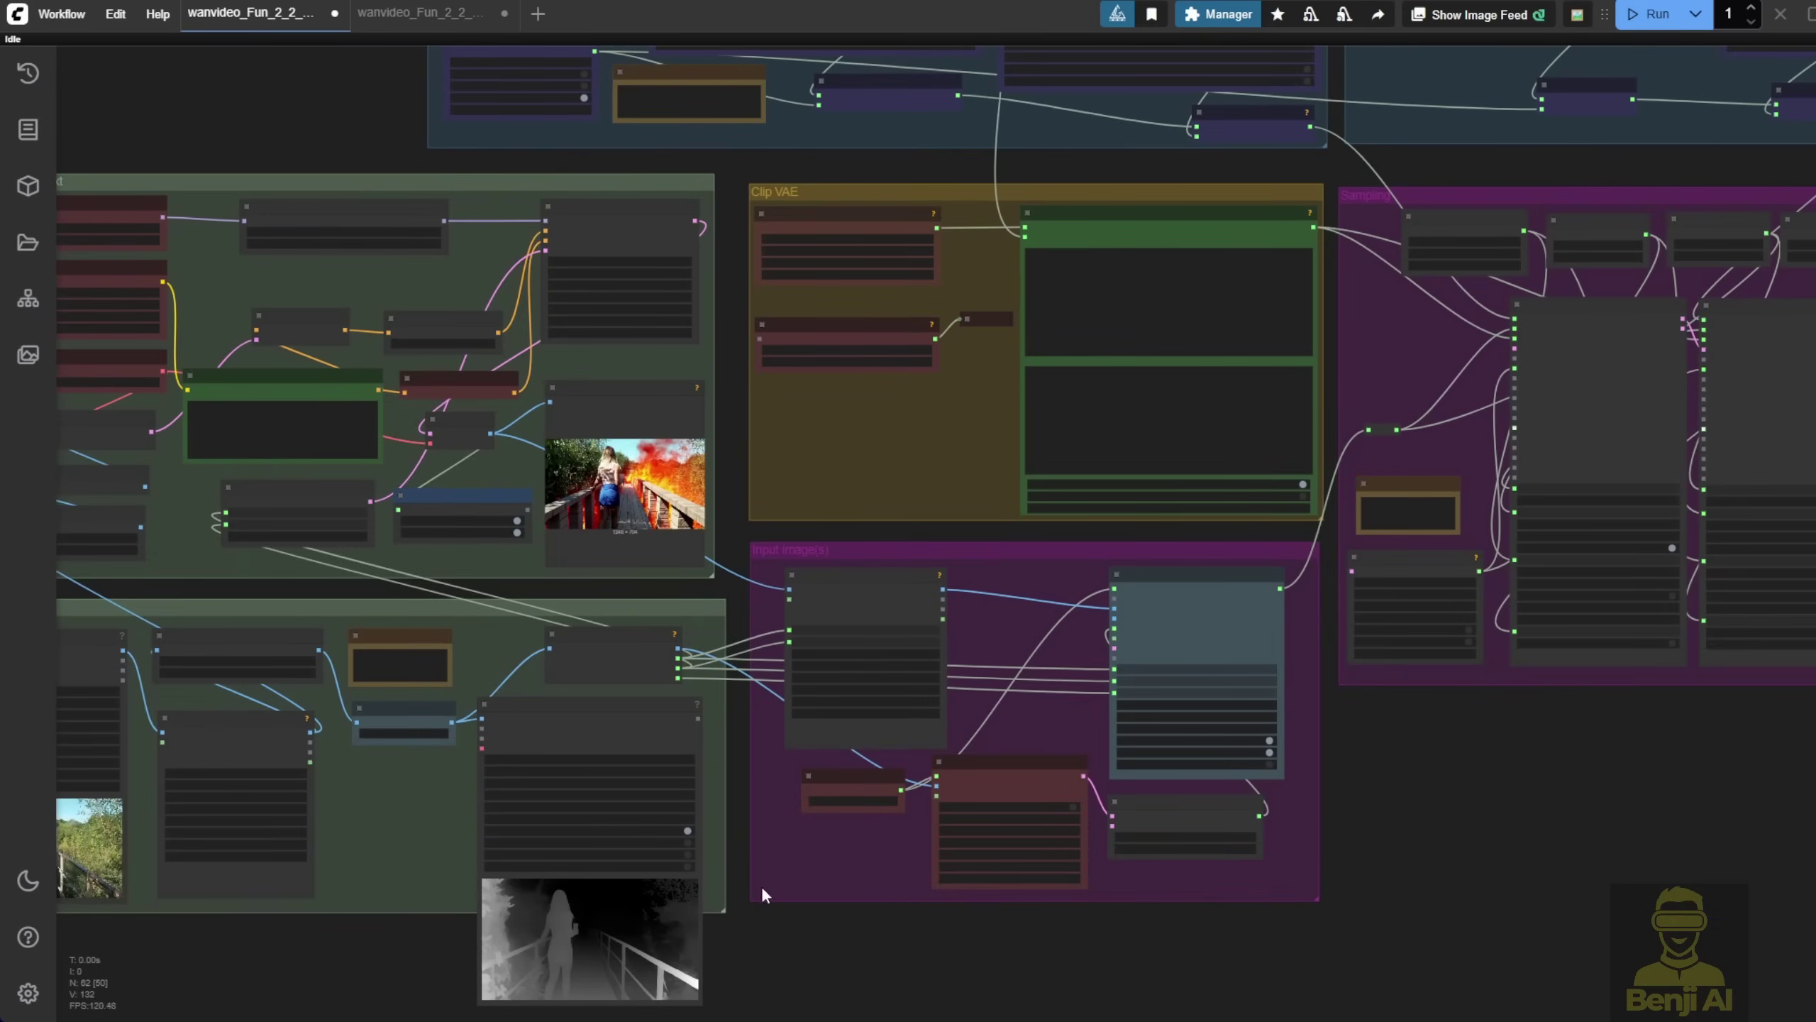
left_click_drag(393, 973, 520, 814)
scroll(521, 814, "up", 8)
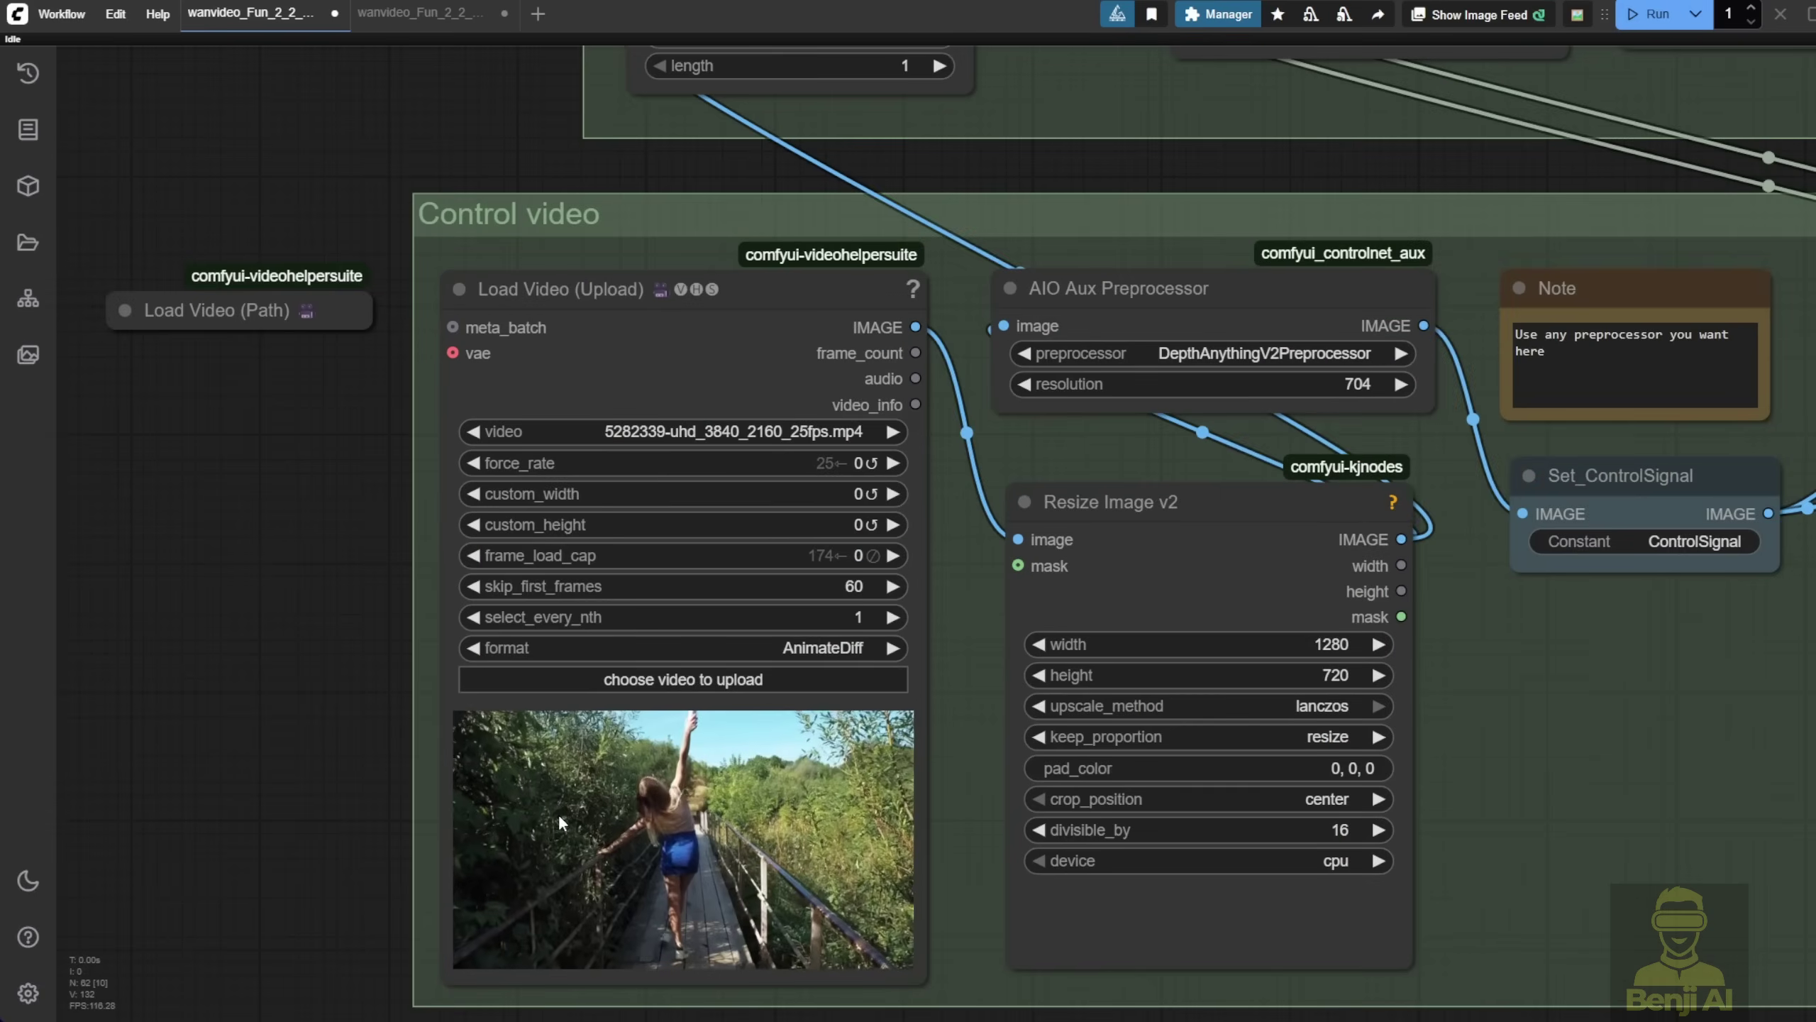
left_click_drag(360, 750, 295, 633)
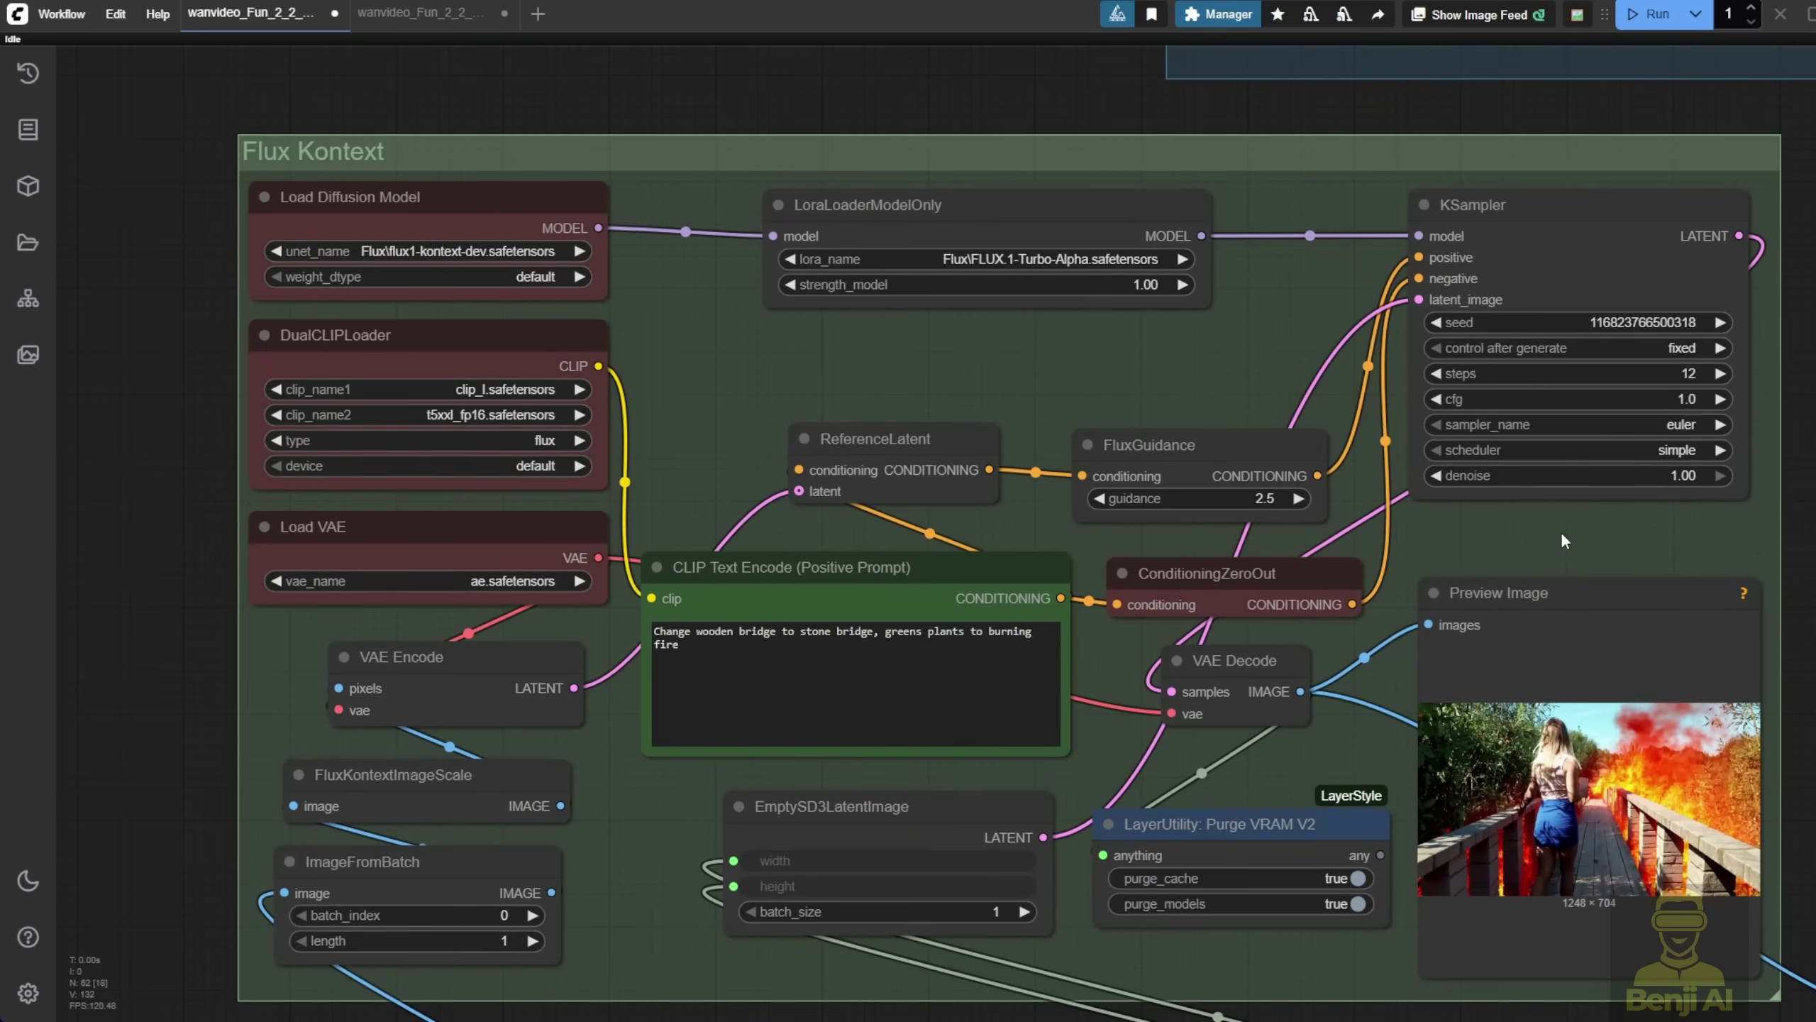
left_click_drag(1561, 531, 1271, 375)
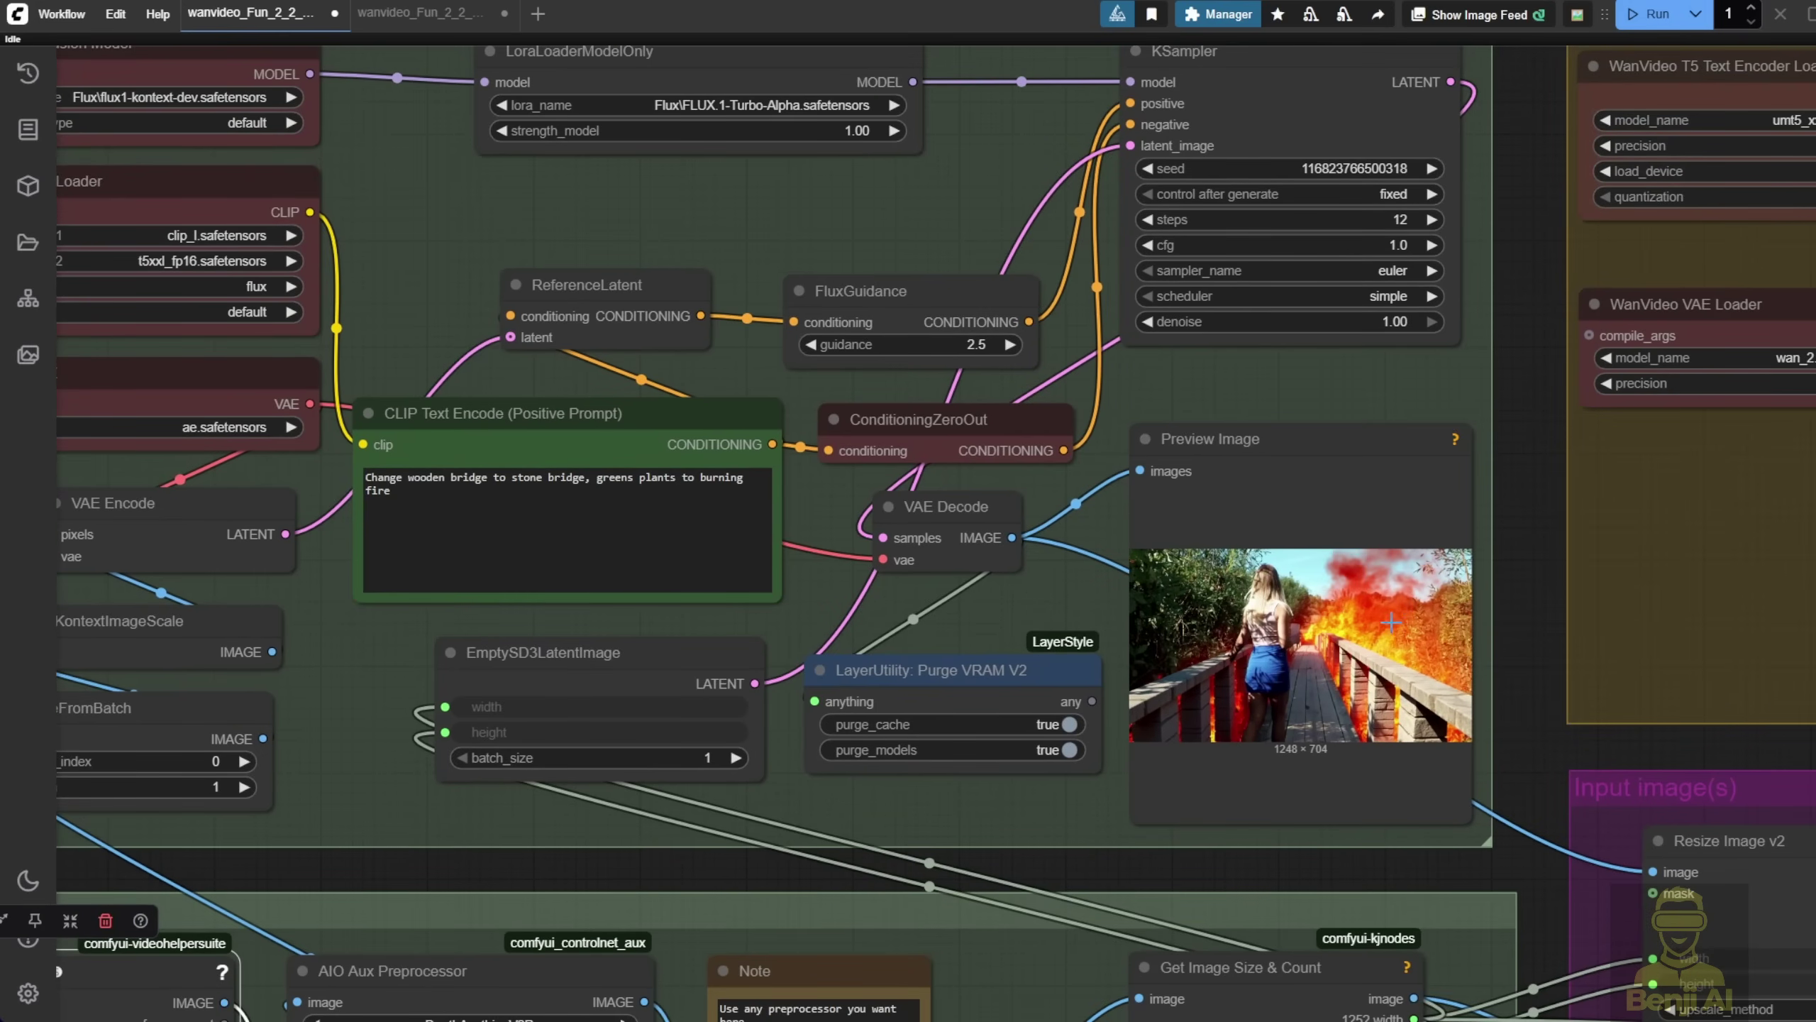
scroll(1384, 621, "up", 2)
scroll(1207, 603, "up", 3)
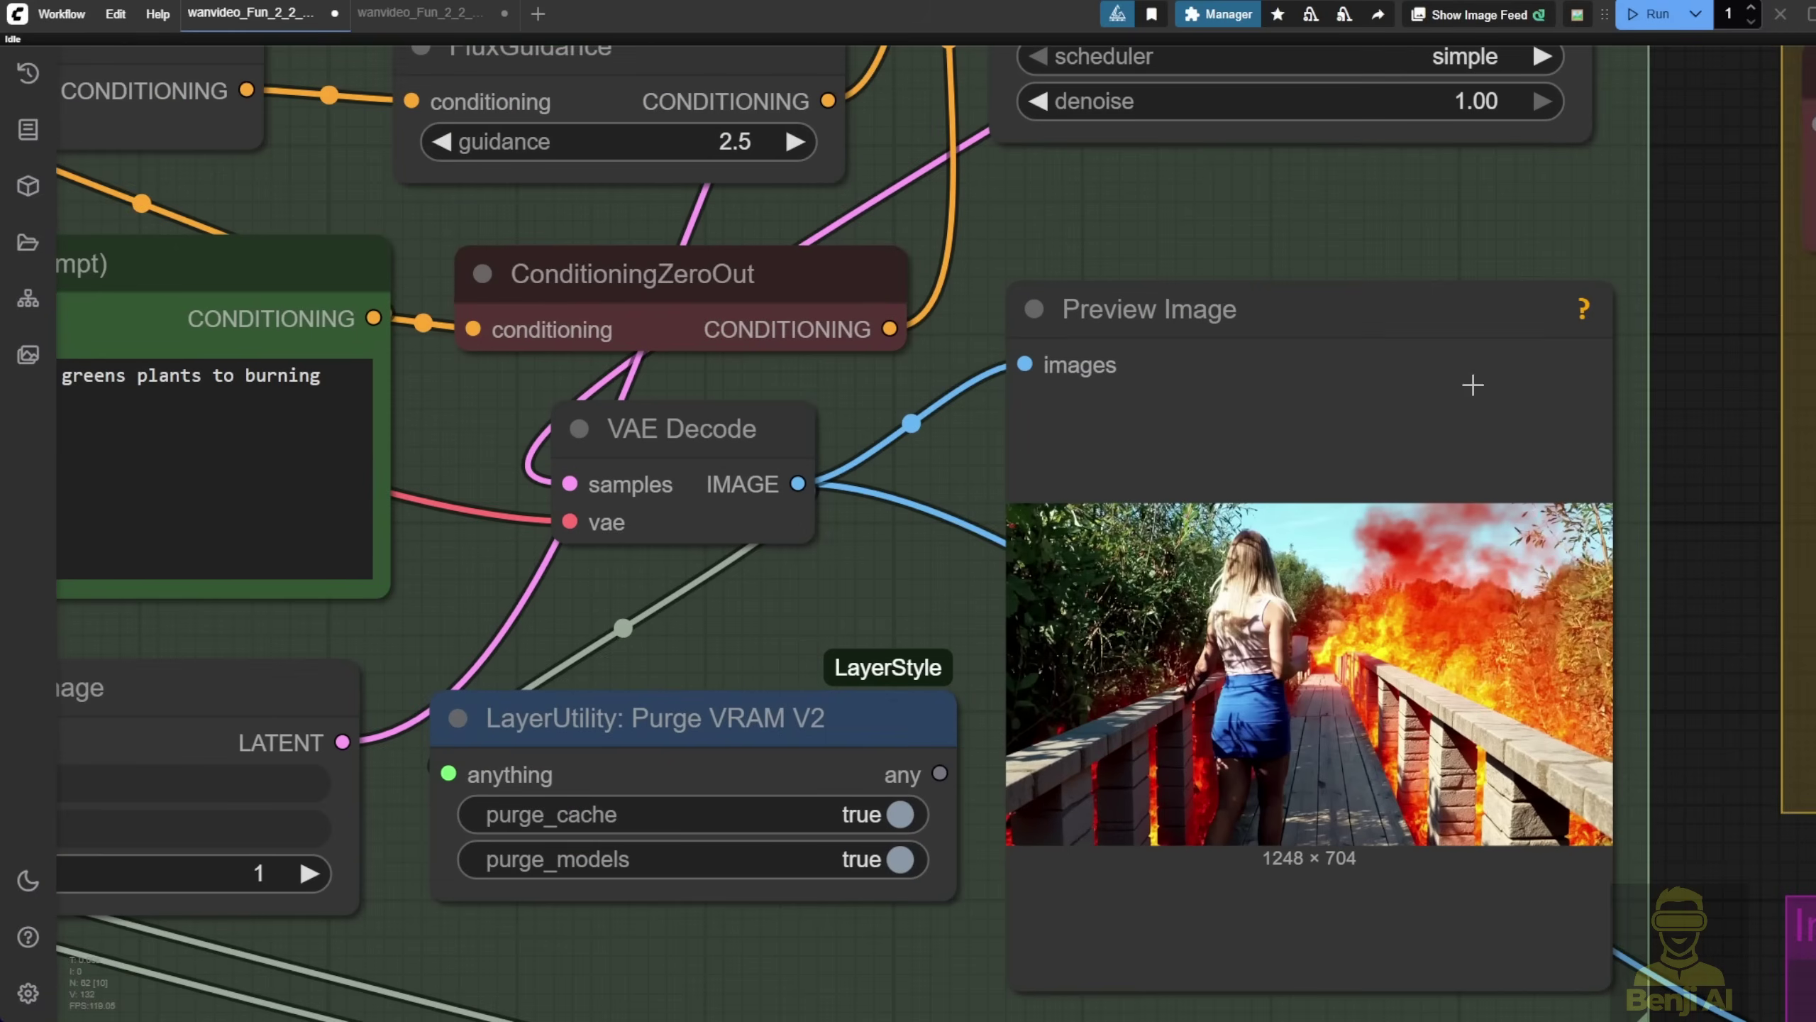
scroll(1346, 493, "down", 8)
Move the Flux Kontext preview into the Control video group beside the depth control video
left_click_drag(1347, 493, 1217, 966)
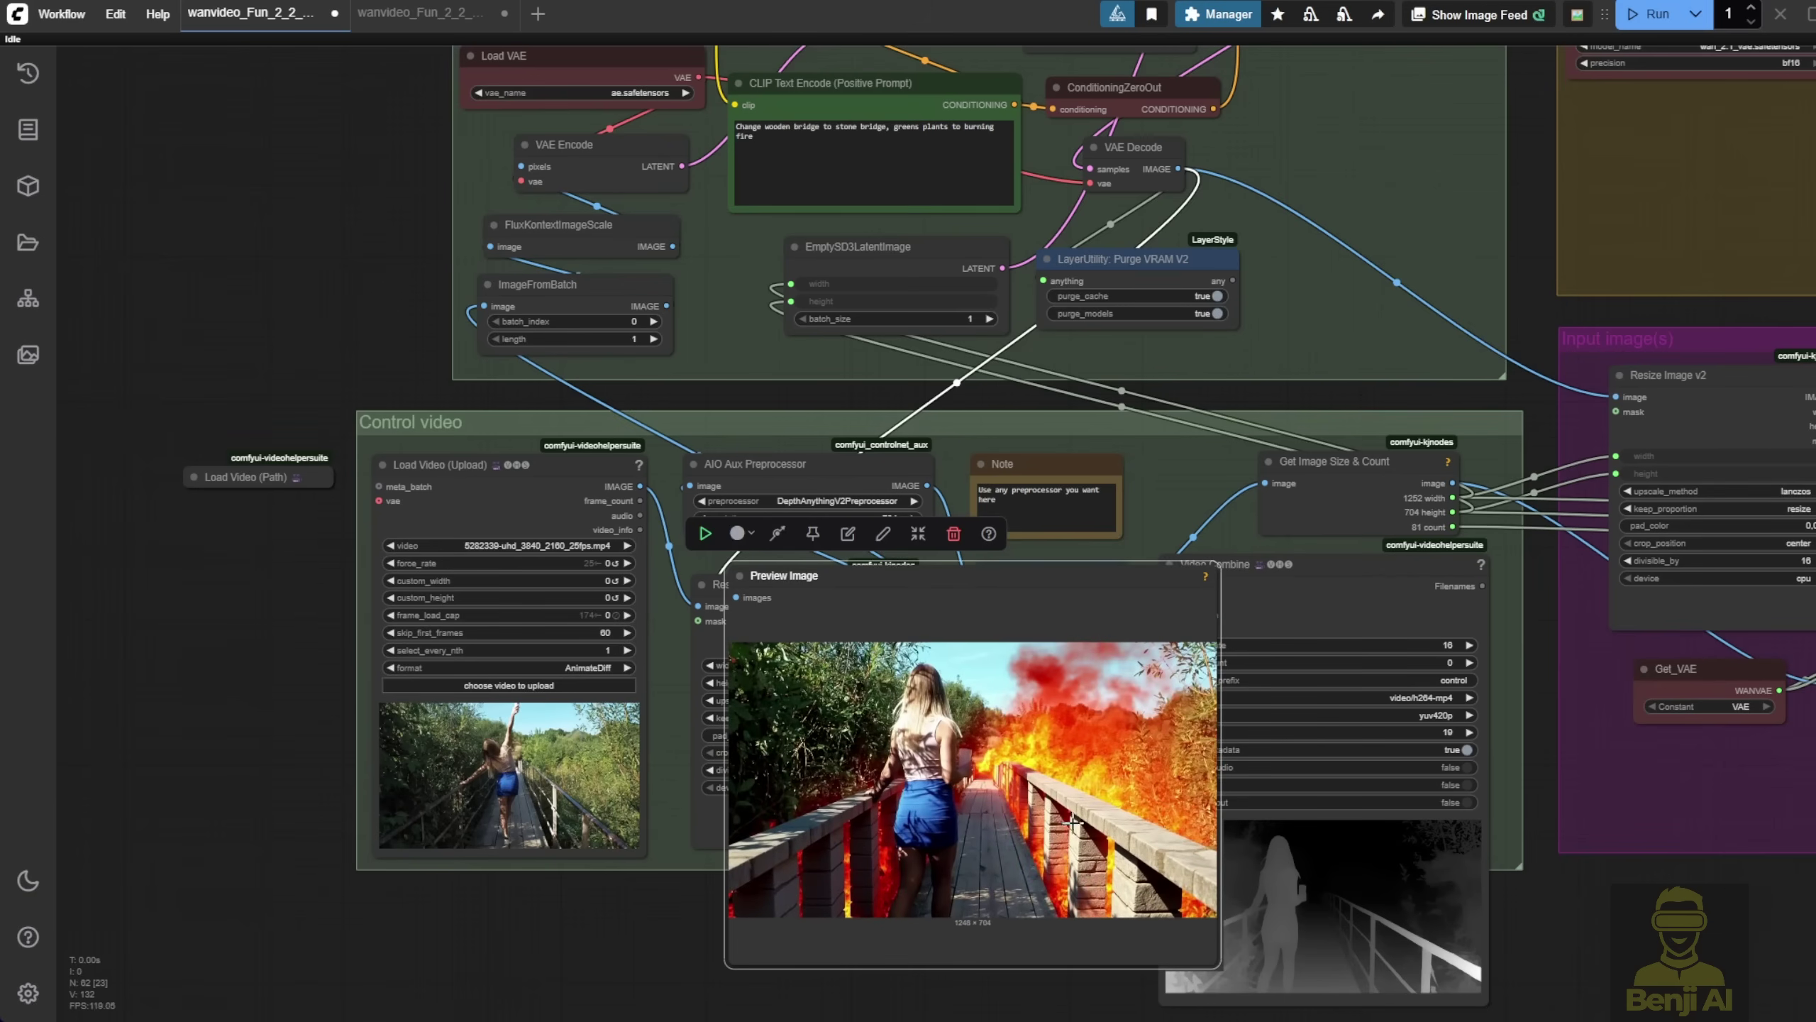
scroll(902, 684, "up", 3)
left_click_drag(922, 548, 831, 557)
scroll(831, 648, "down", 3)
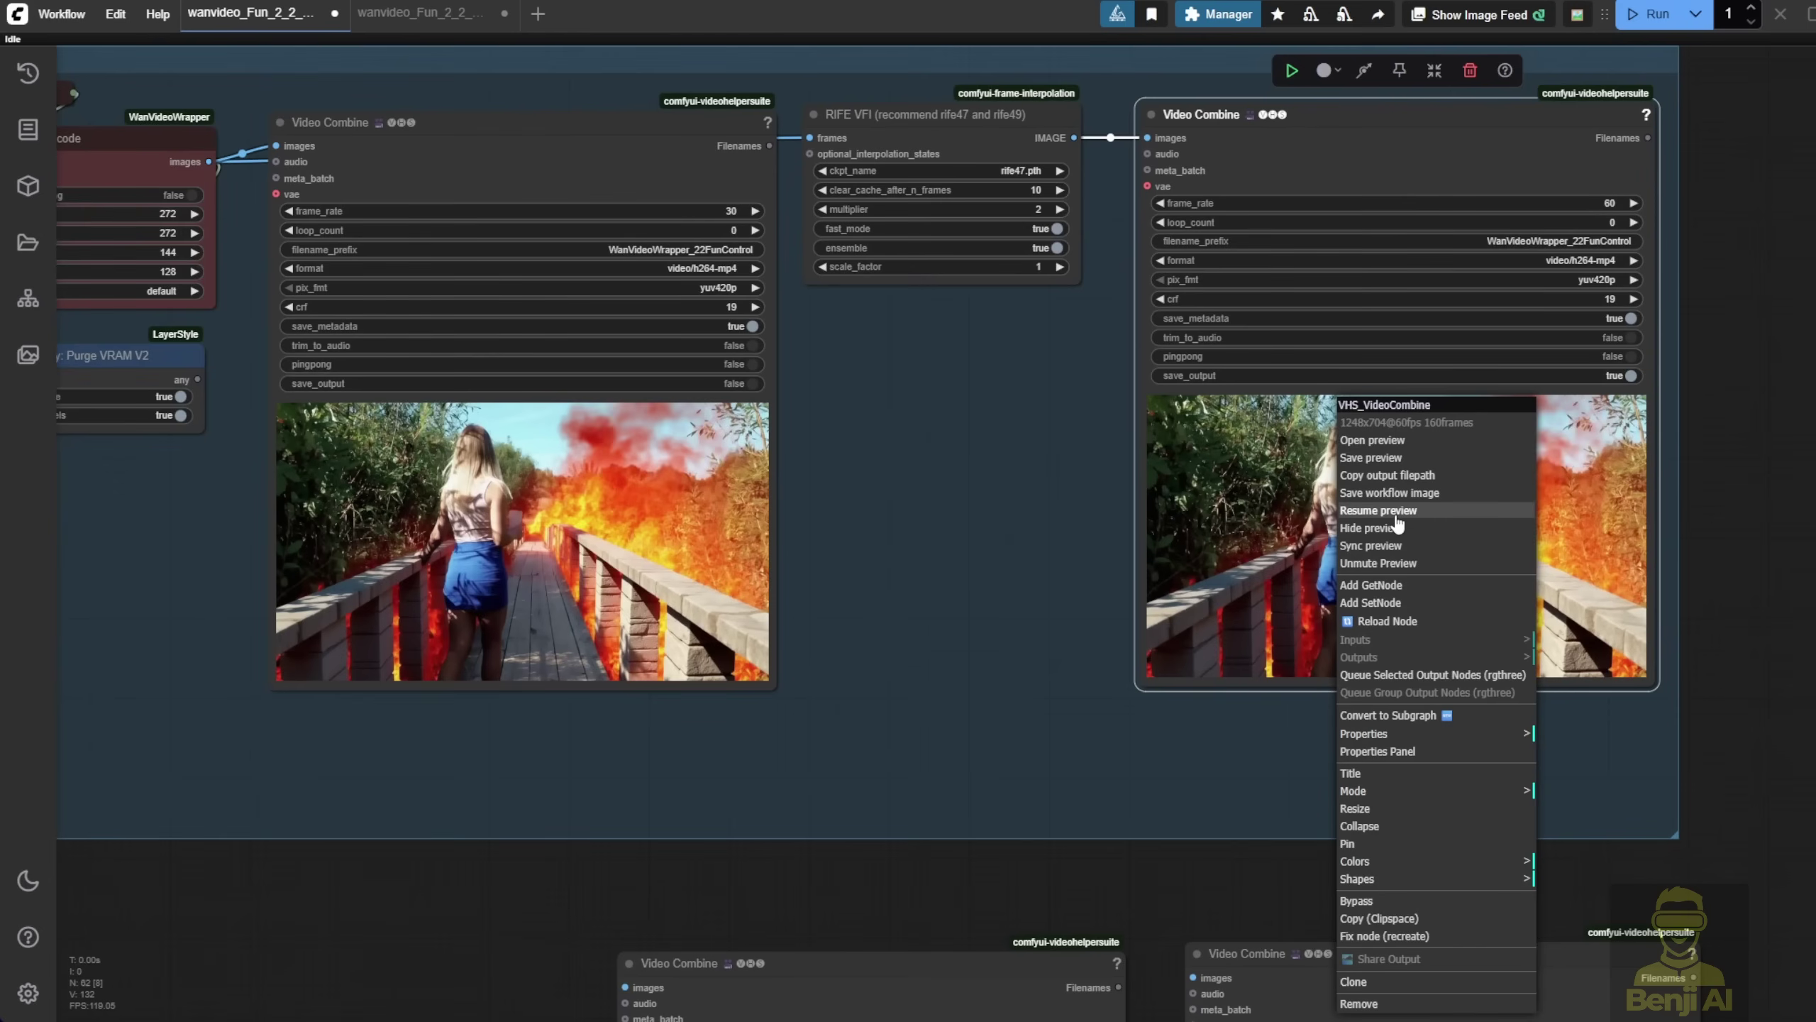
Resume the right output preview and enlarge the final fire-bridge output video
left_click(1378, 510)
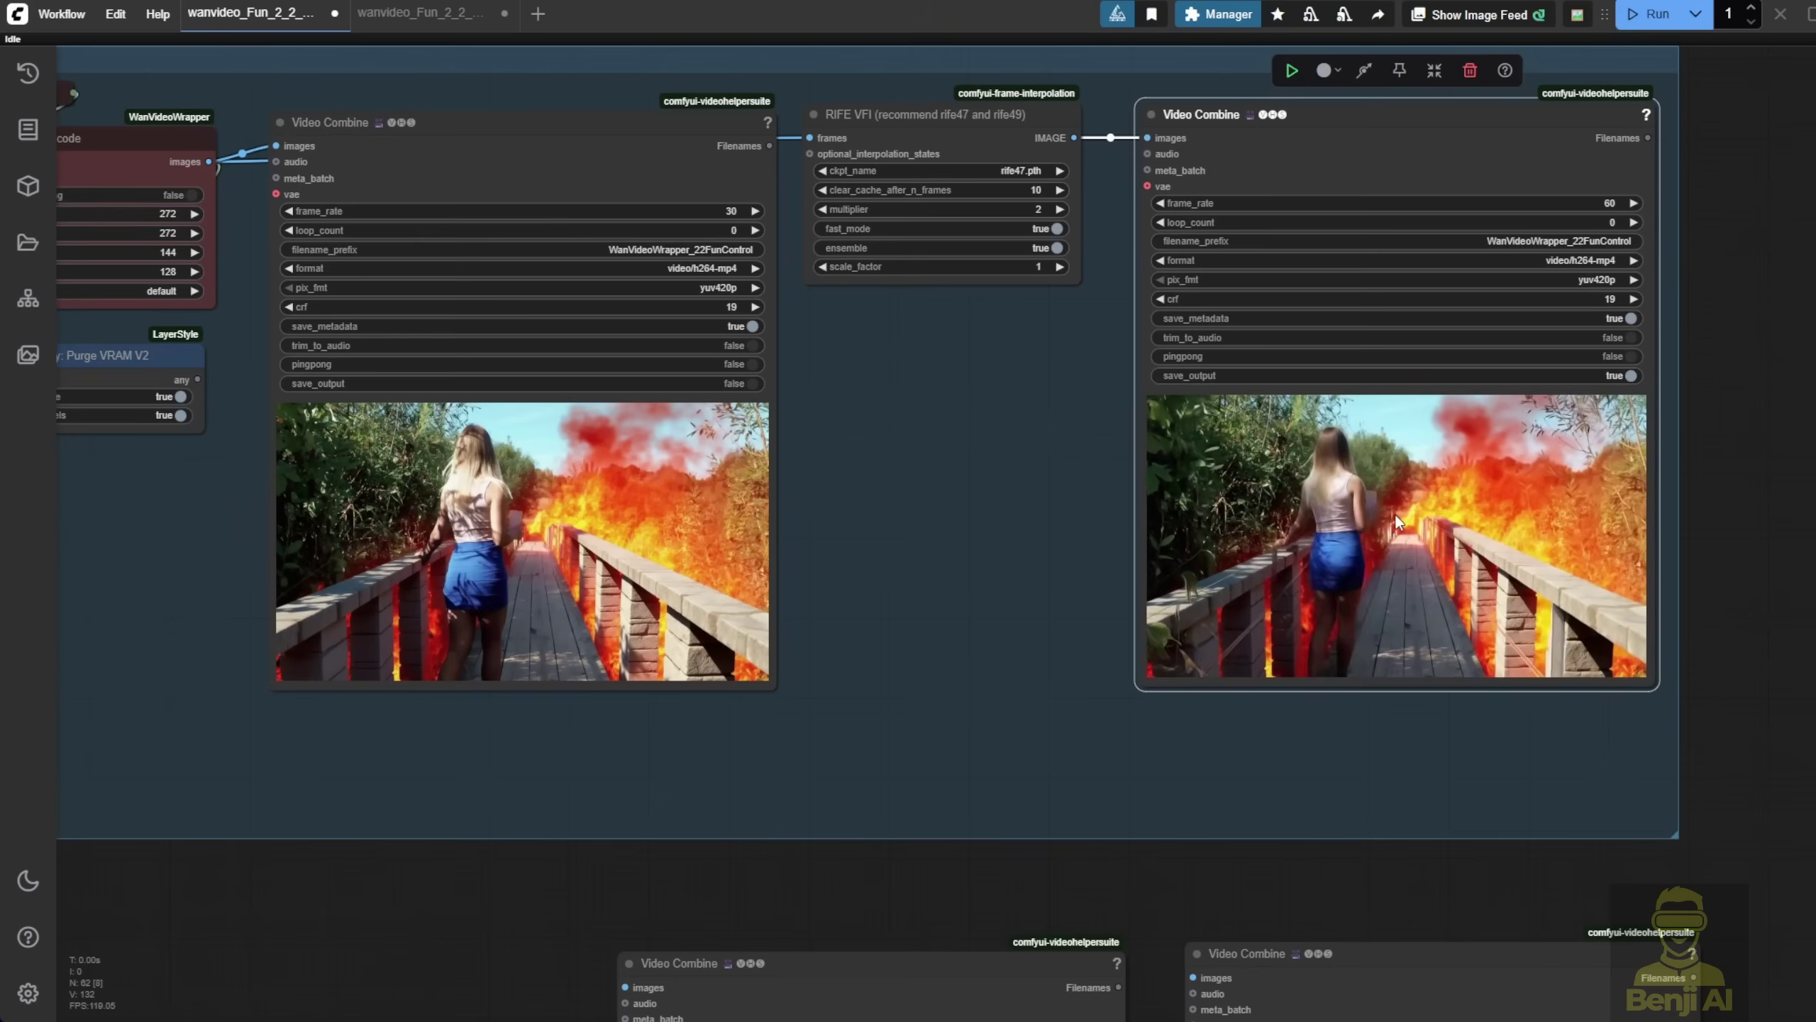
left_click_drag(1511, 767, 1194, 709)
left_click_drag(1332, 622, 1698, 832)
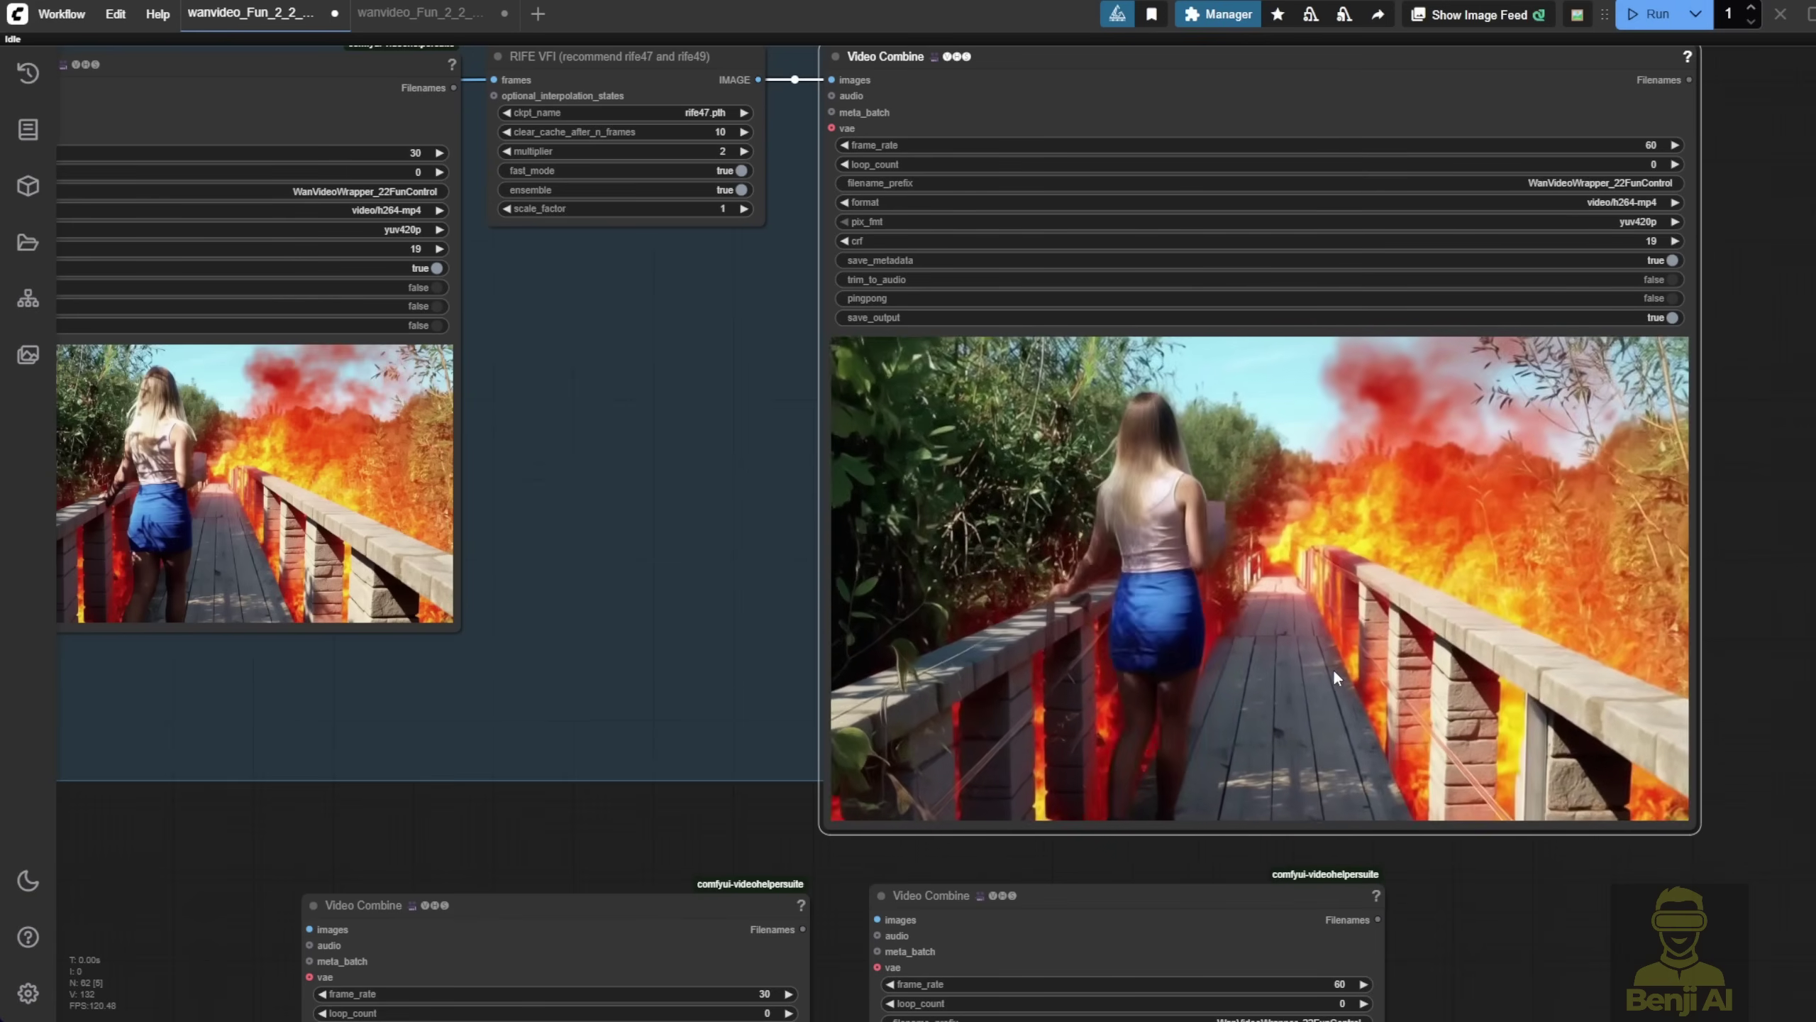
Center the lower 30 fps and 60 fps outputs and inspect the 60 fps node's options
scroll(1353, 565, "down", 4)
left_click_drag(1438, 900, 1573, 543)
scroll(1518, 724, "up", 3)
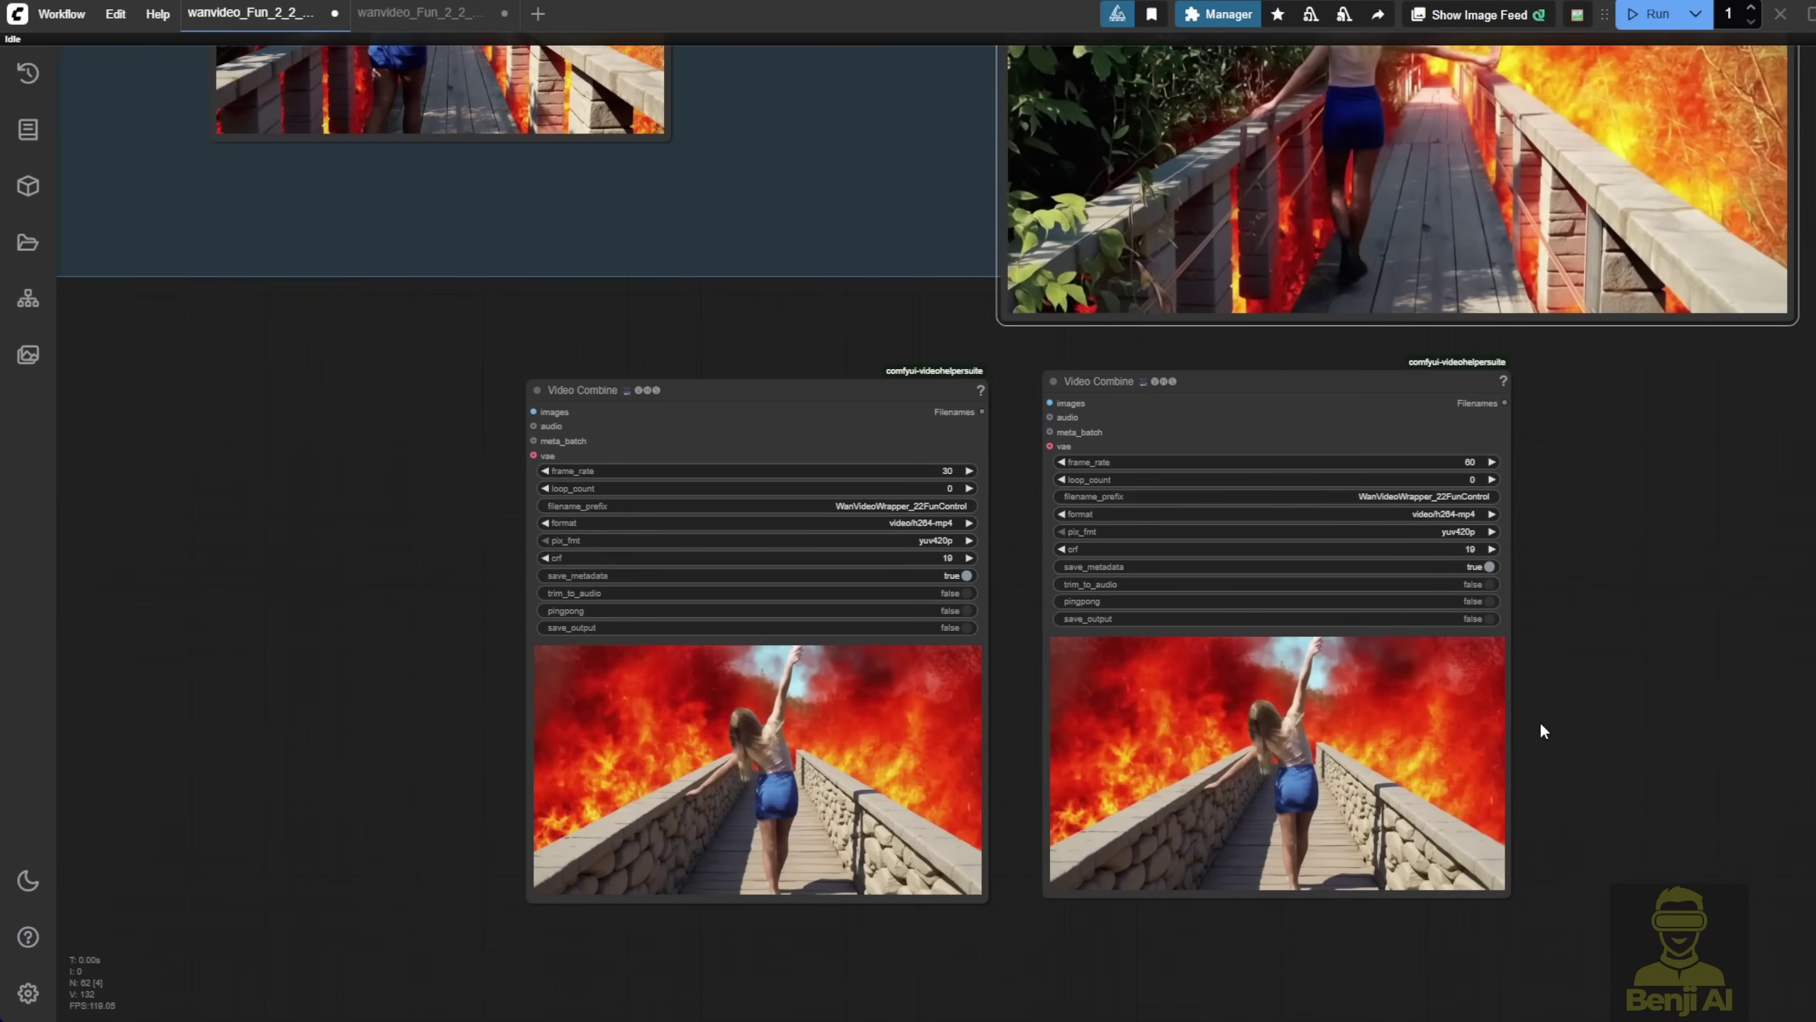
left_click_drag(1540, 721, 1555, 617)
scroll(1394, 659, "up", 4)
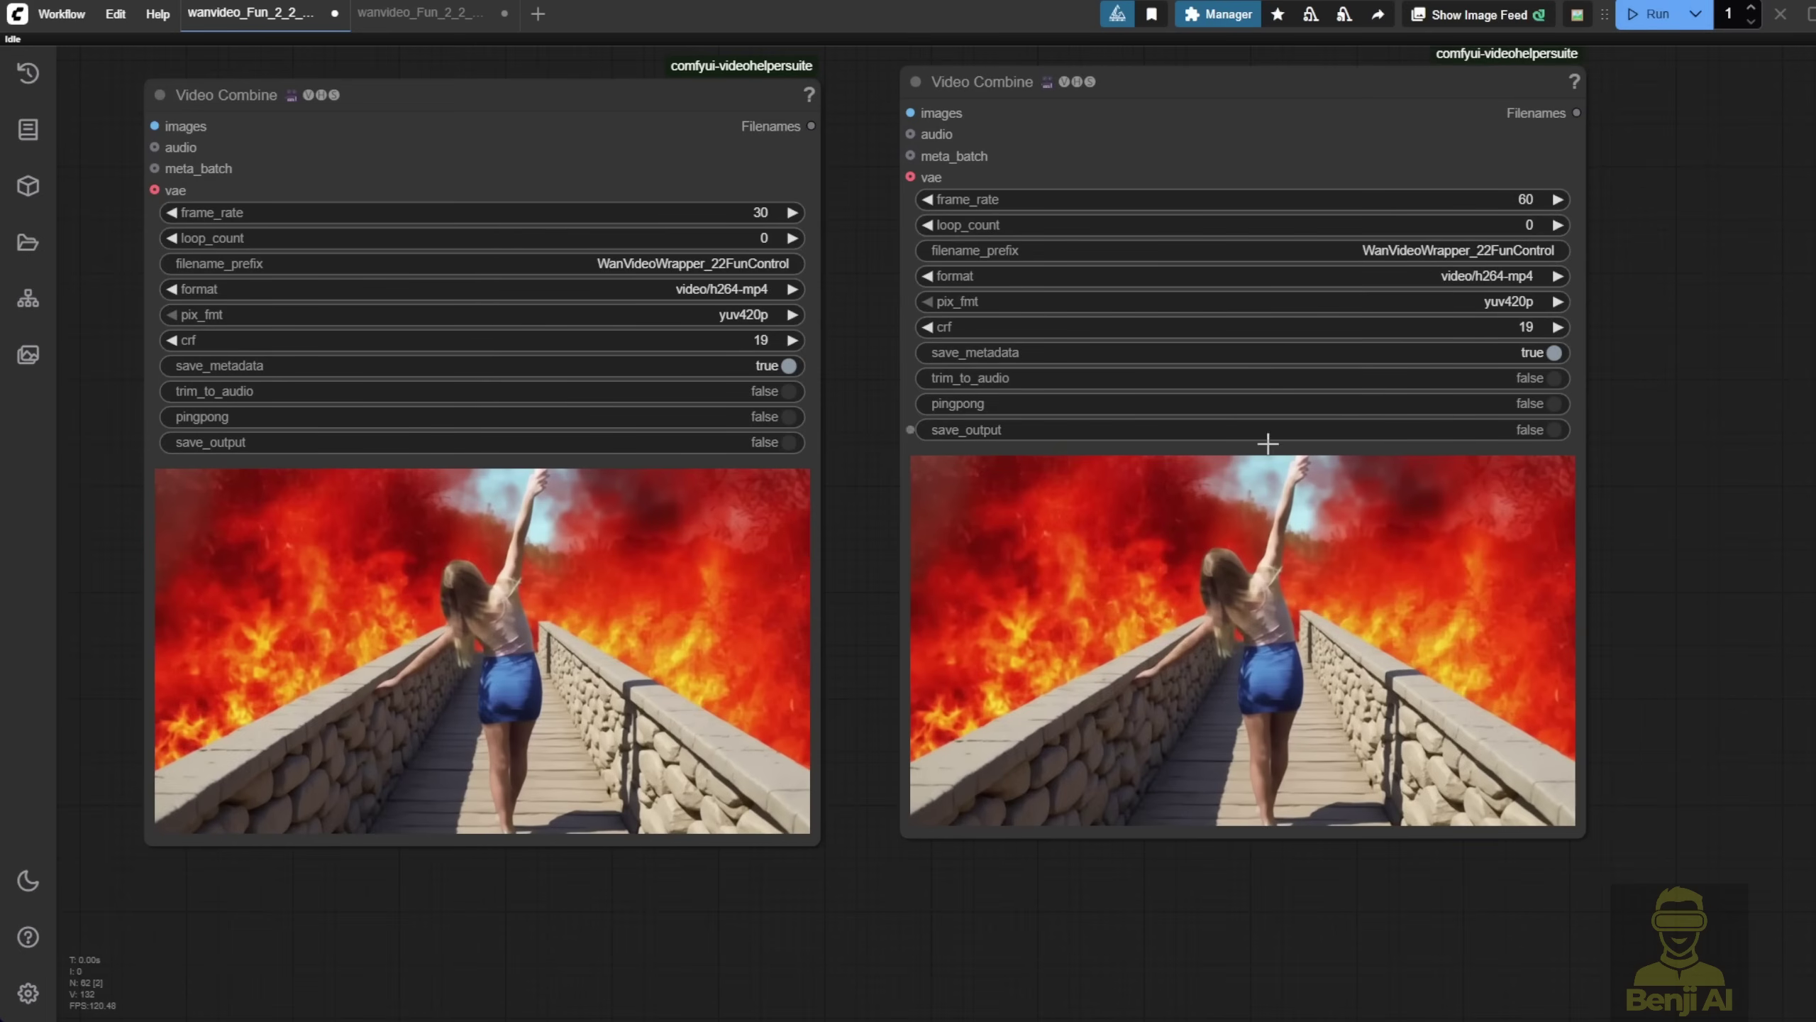
left_click(1173, 587)
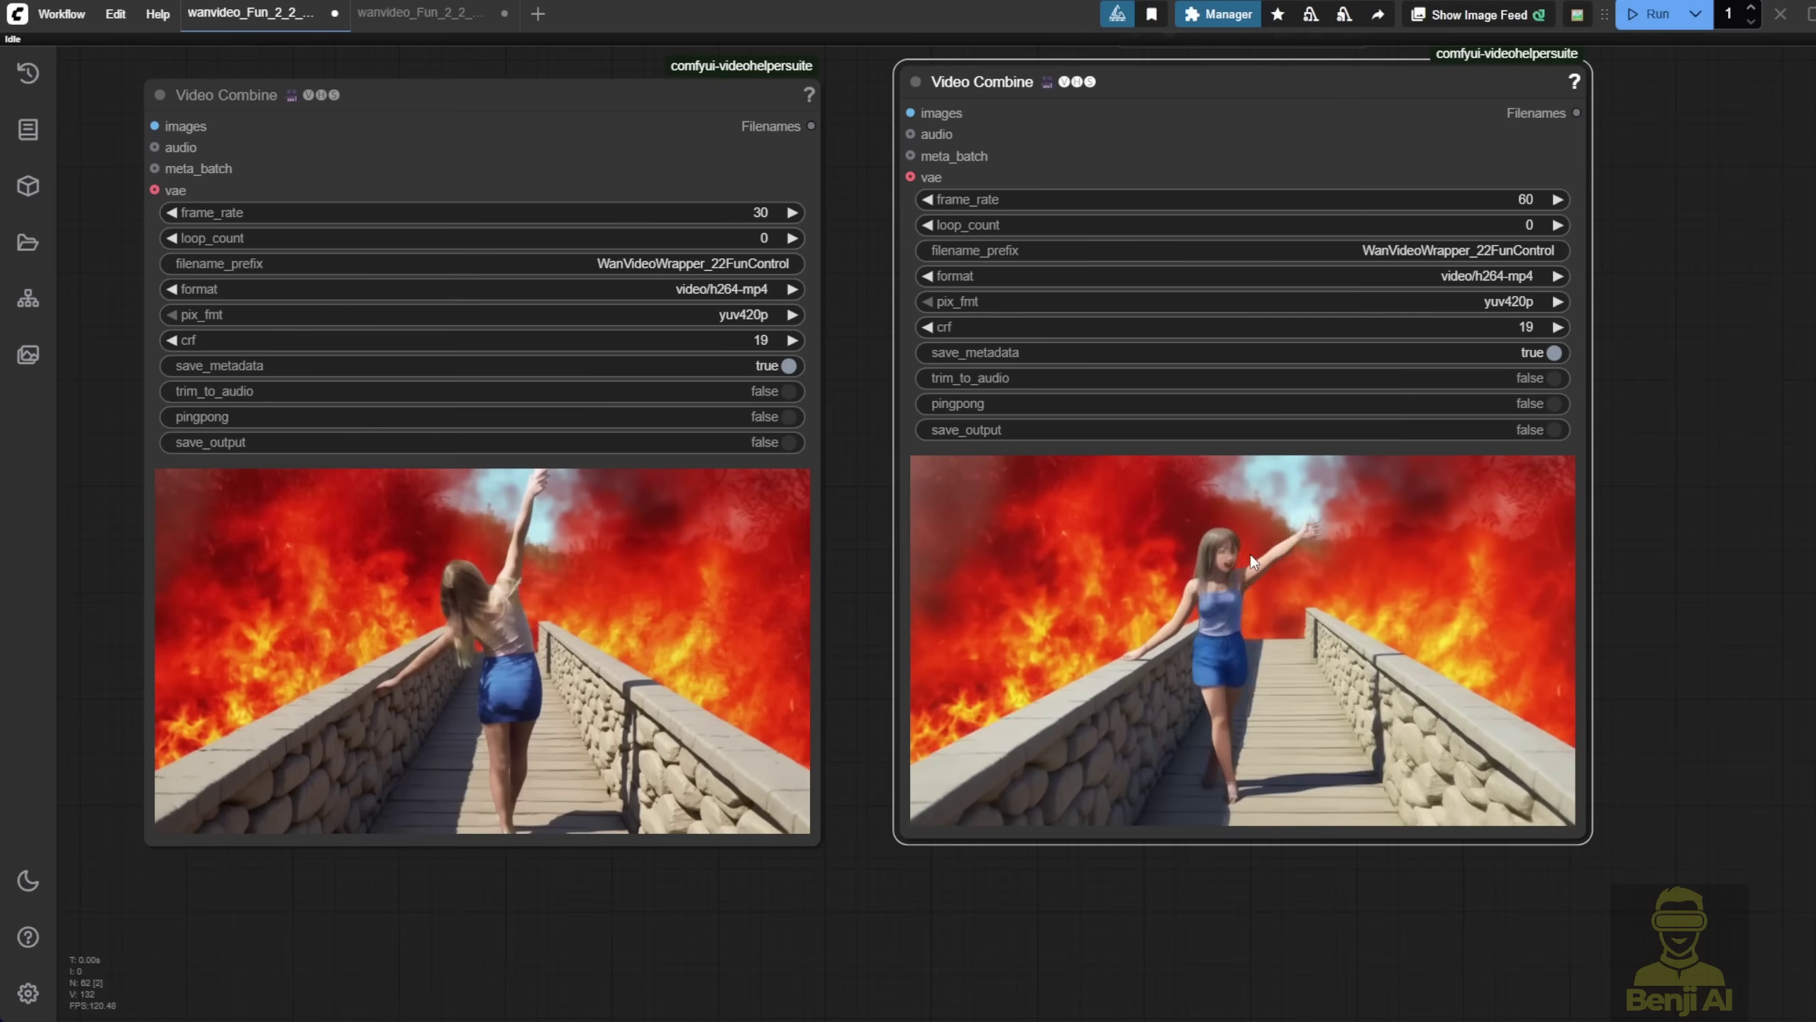
right_click(1300, 610)
left_click(1181, 641)
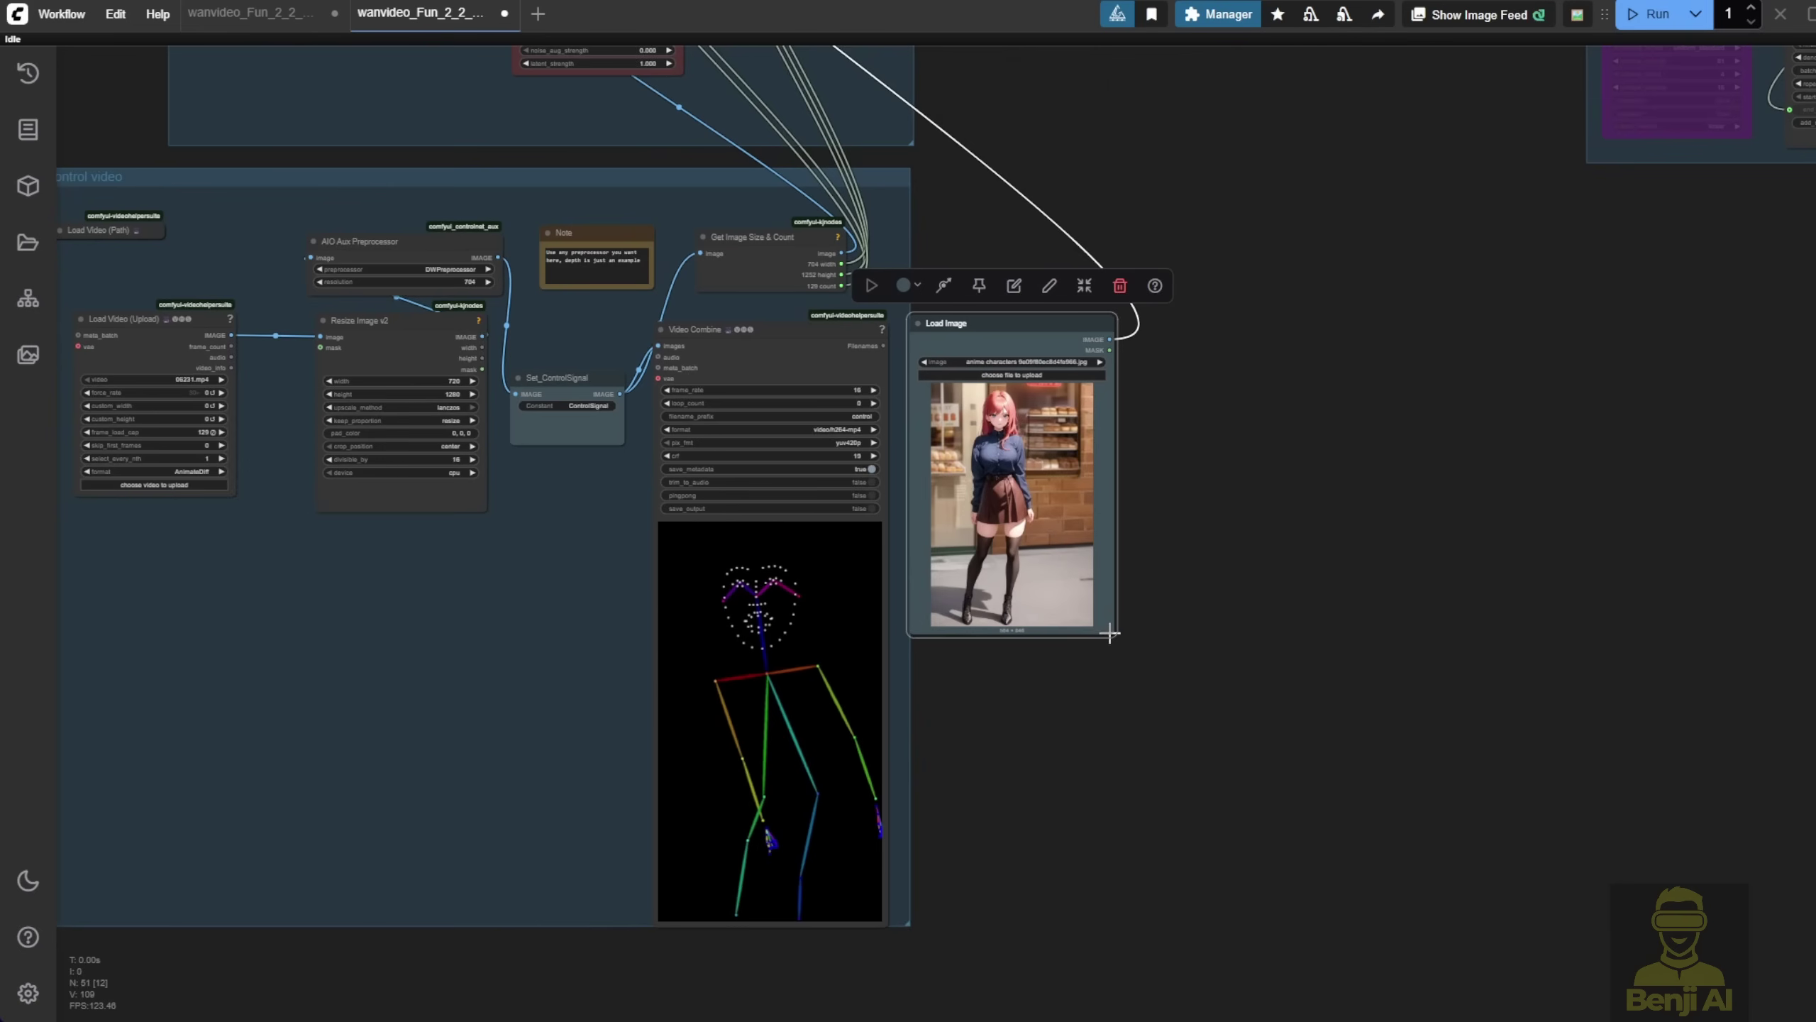
Enlarge the red-haired girl's Load Image node and move the pose preview node higher
left_click_drag(1109, 632, 1197, 927)
scroll(1051, 559, "up", 3)
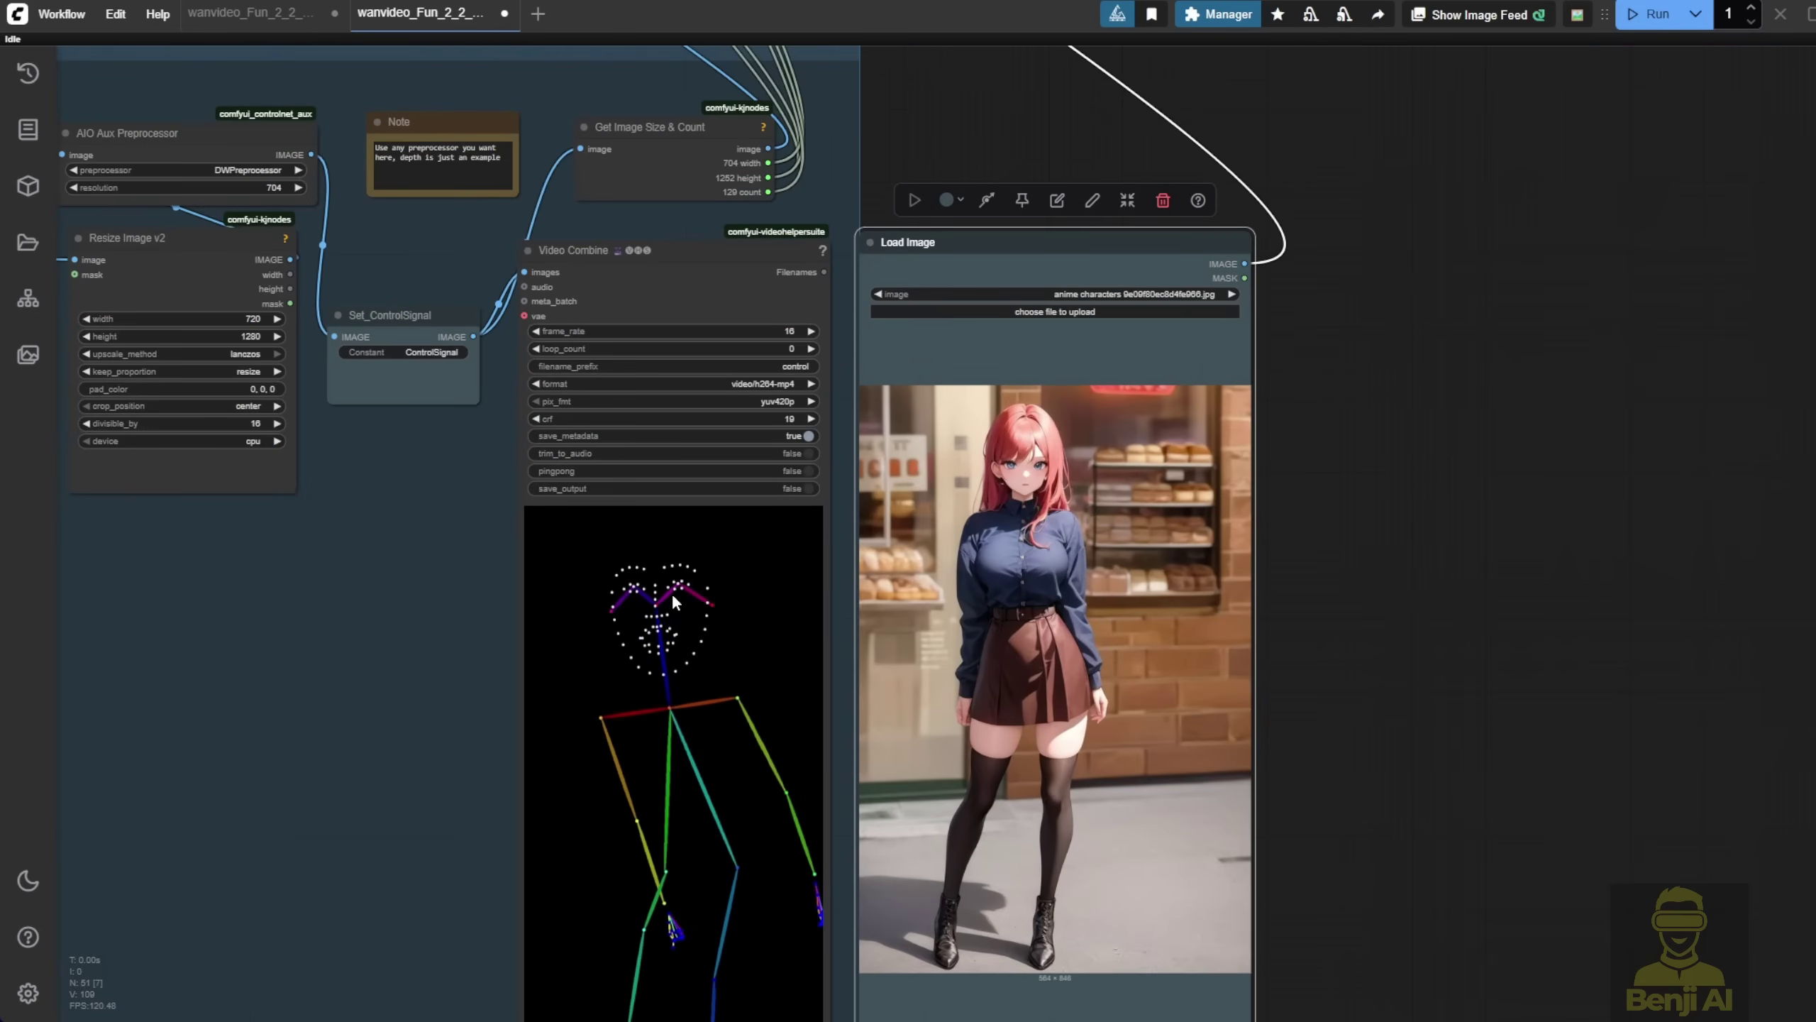
left_click_drag(731, 256, 725, 164)
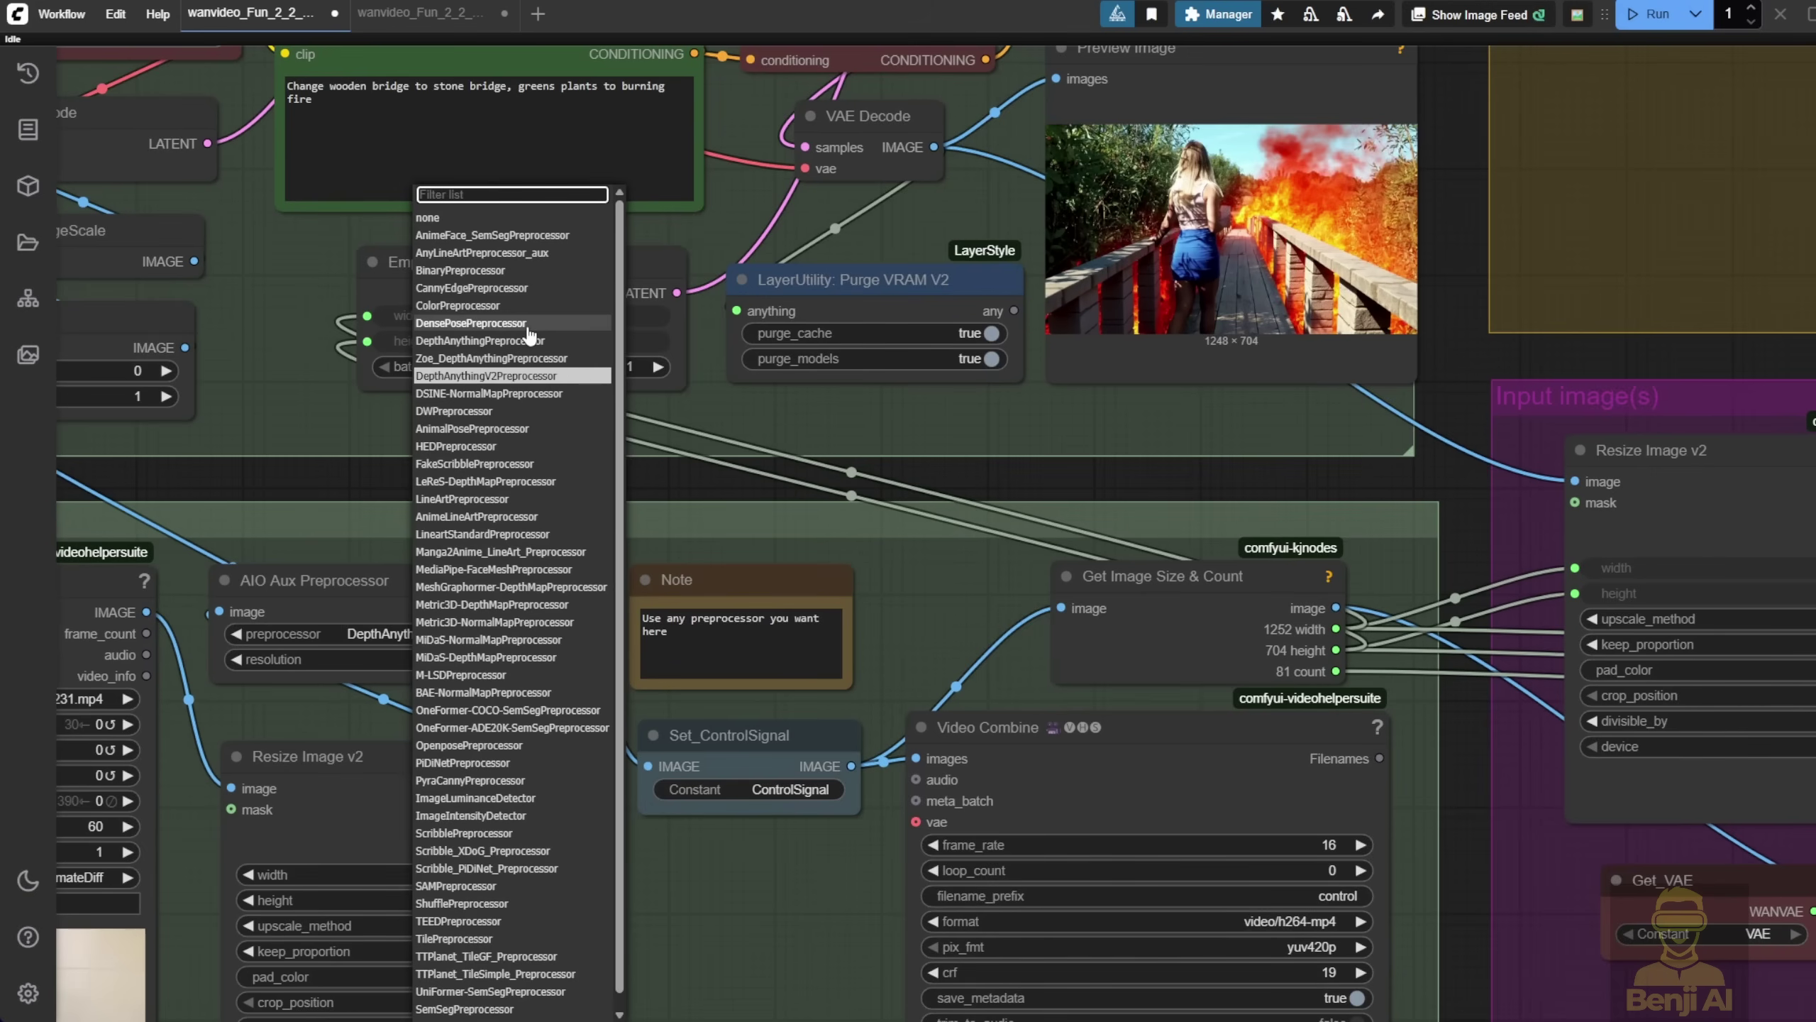
Set the AIO Aux Preprocessor to DWPreprocessor
type("Dw")
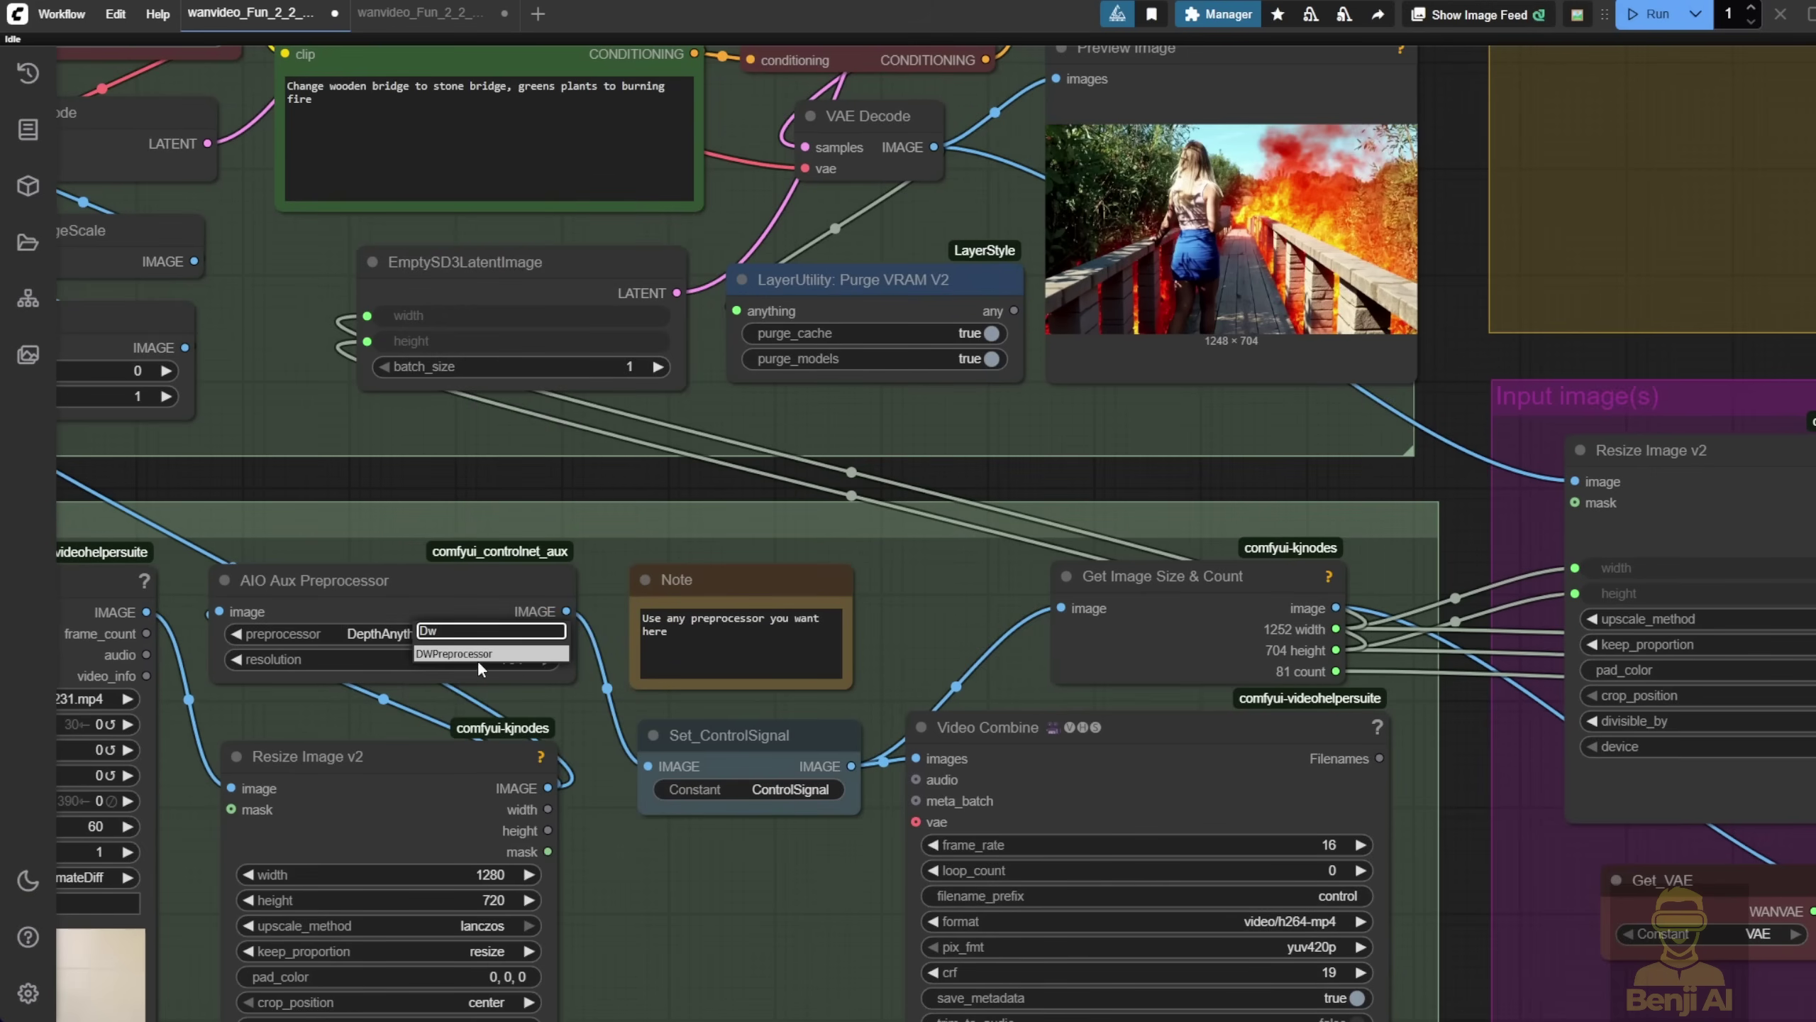
left_click(477, 655)
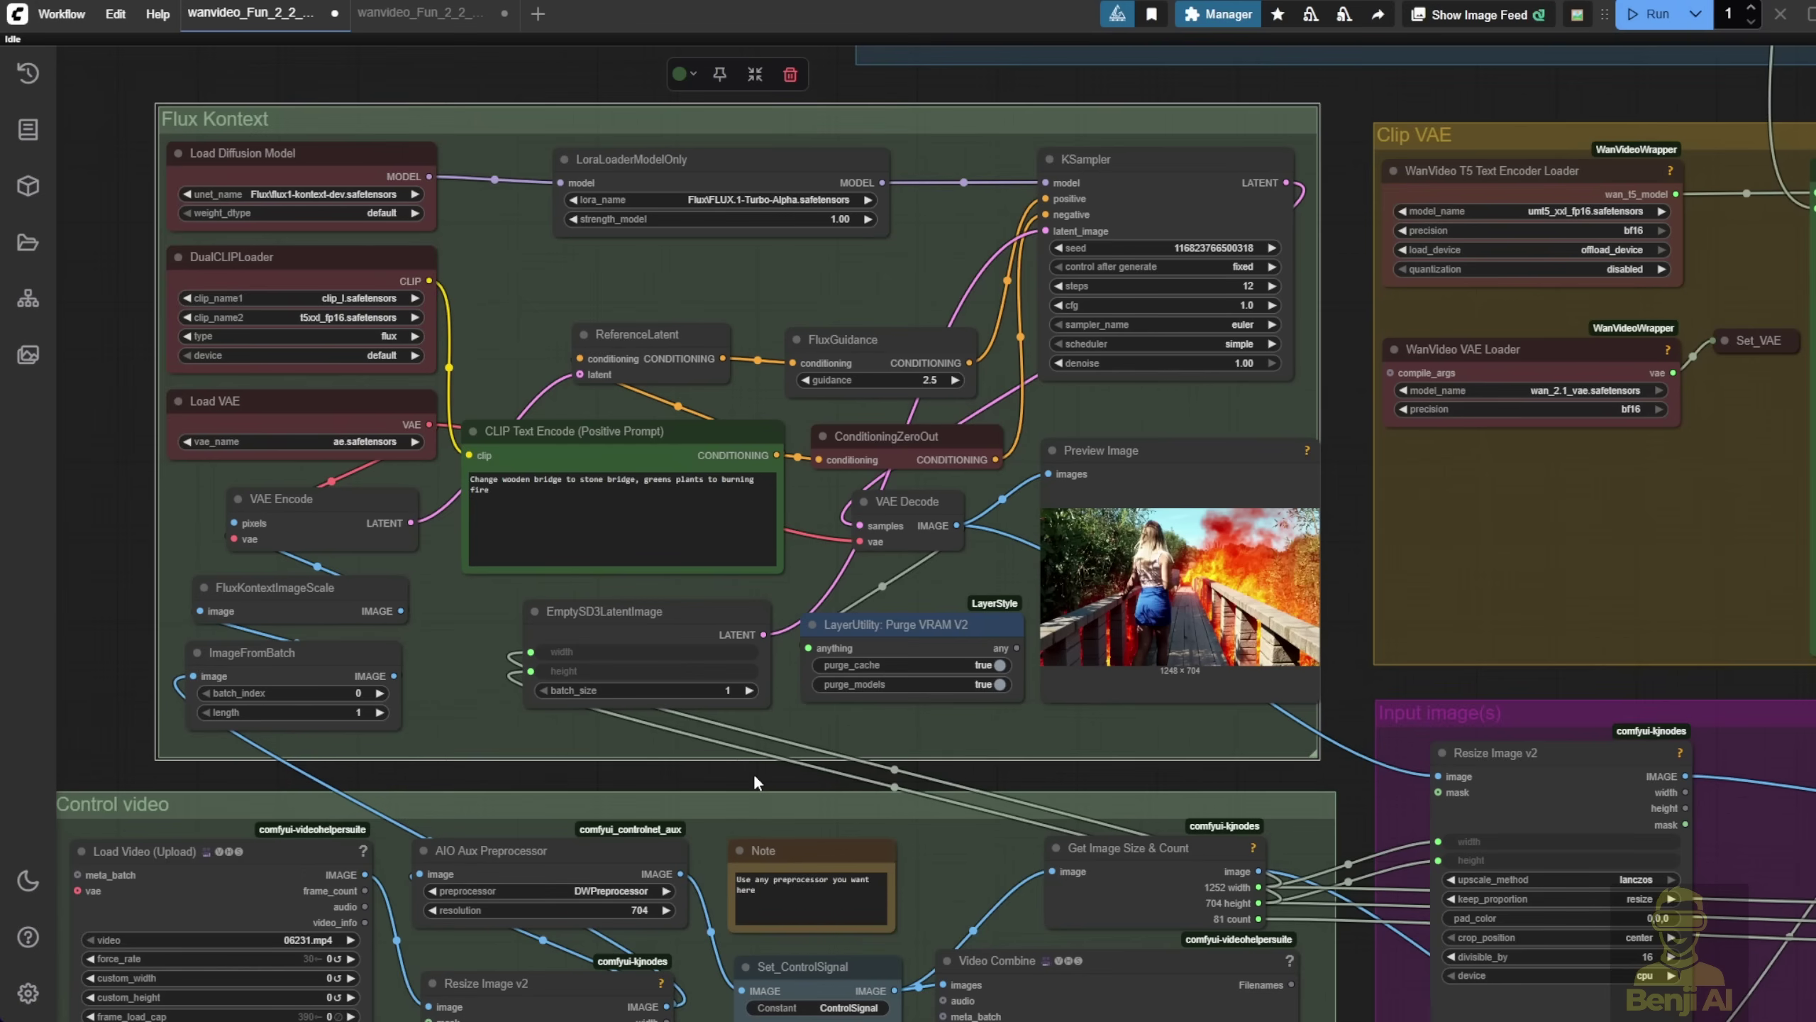
left_click(667, 745)
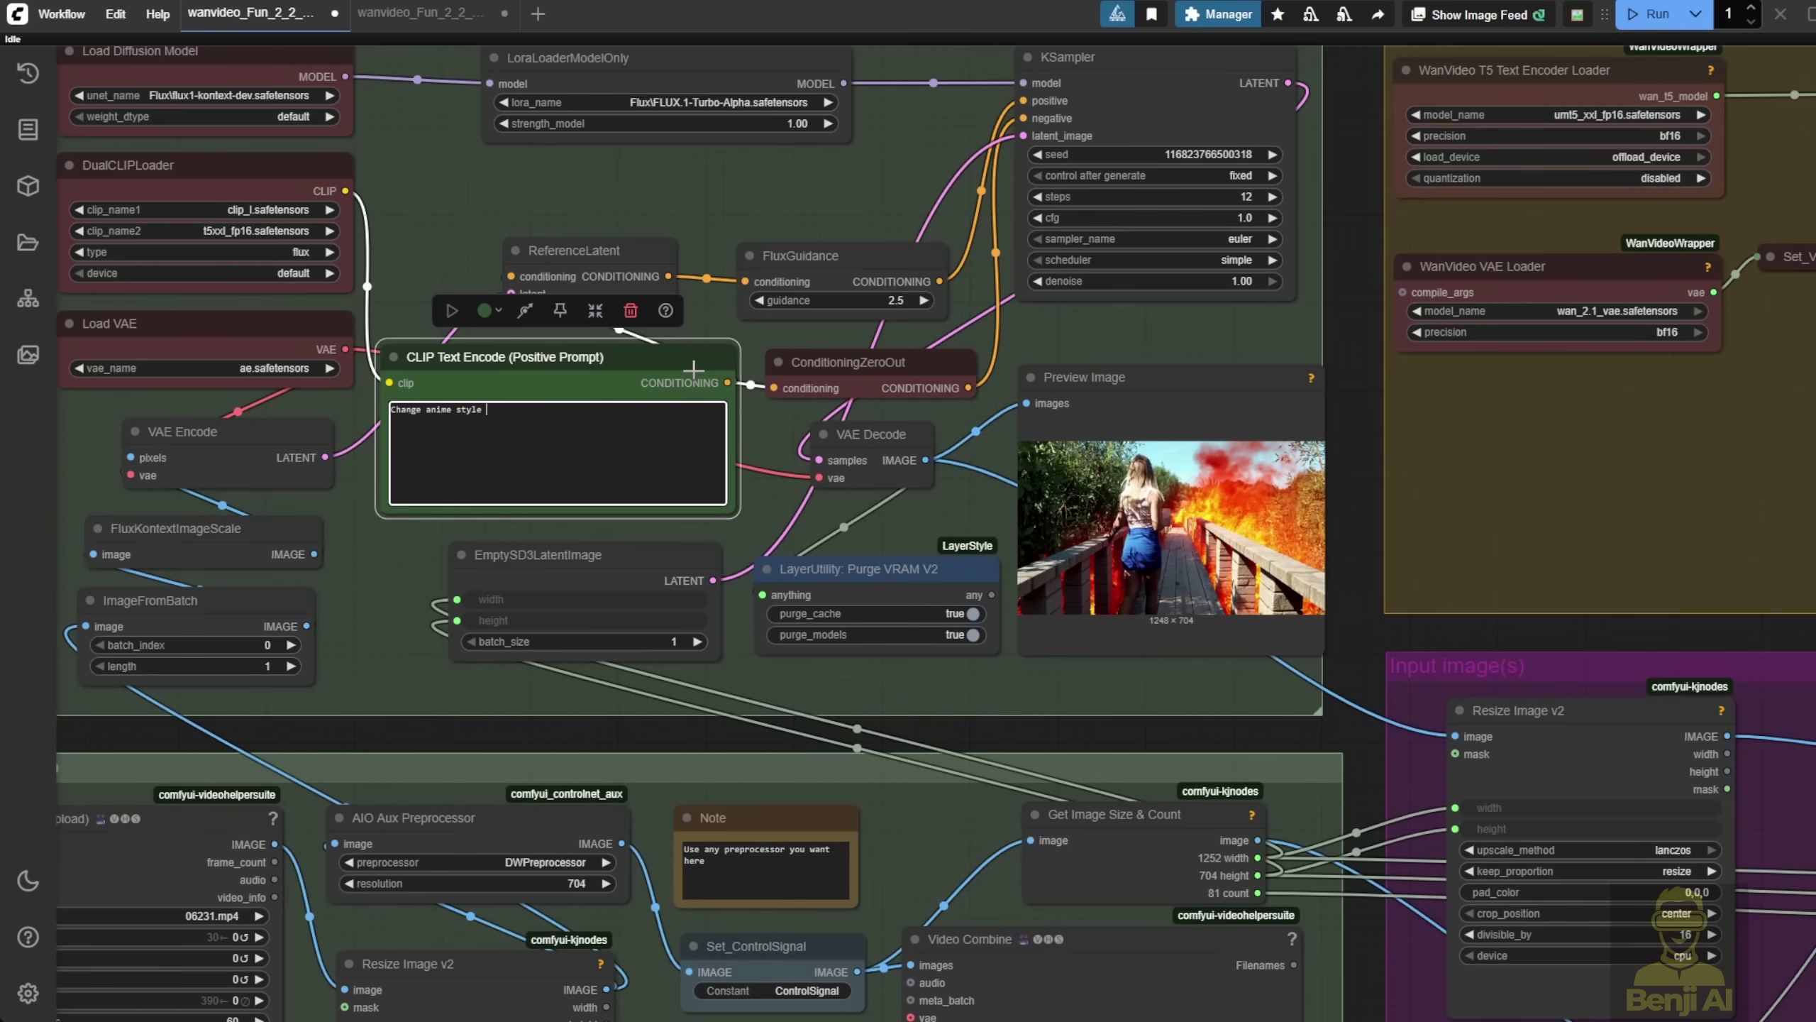
left_click(377, 658)
scroll(378, 658, "down", 3)
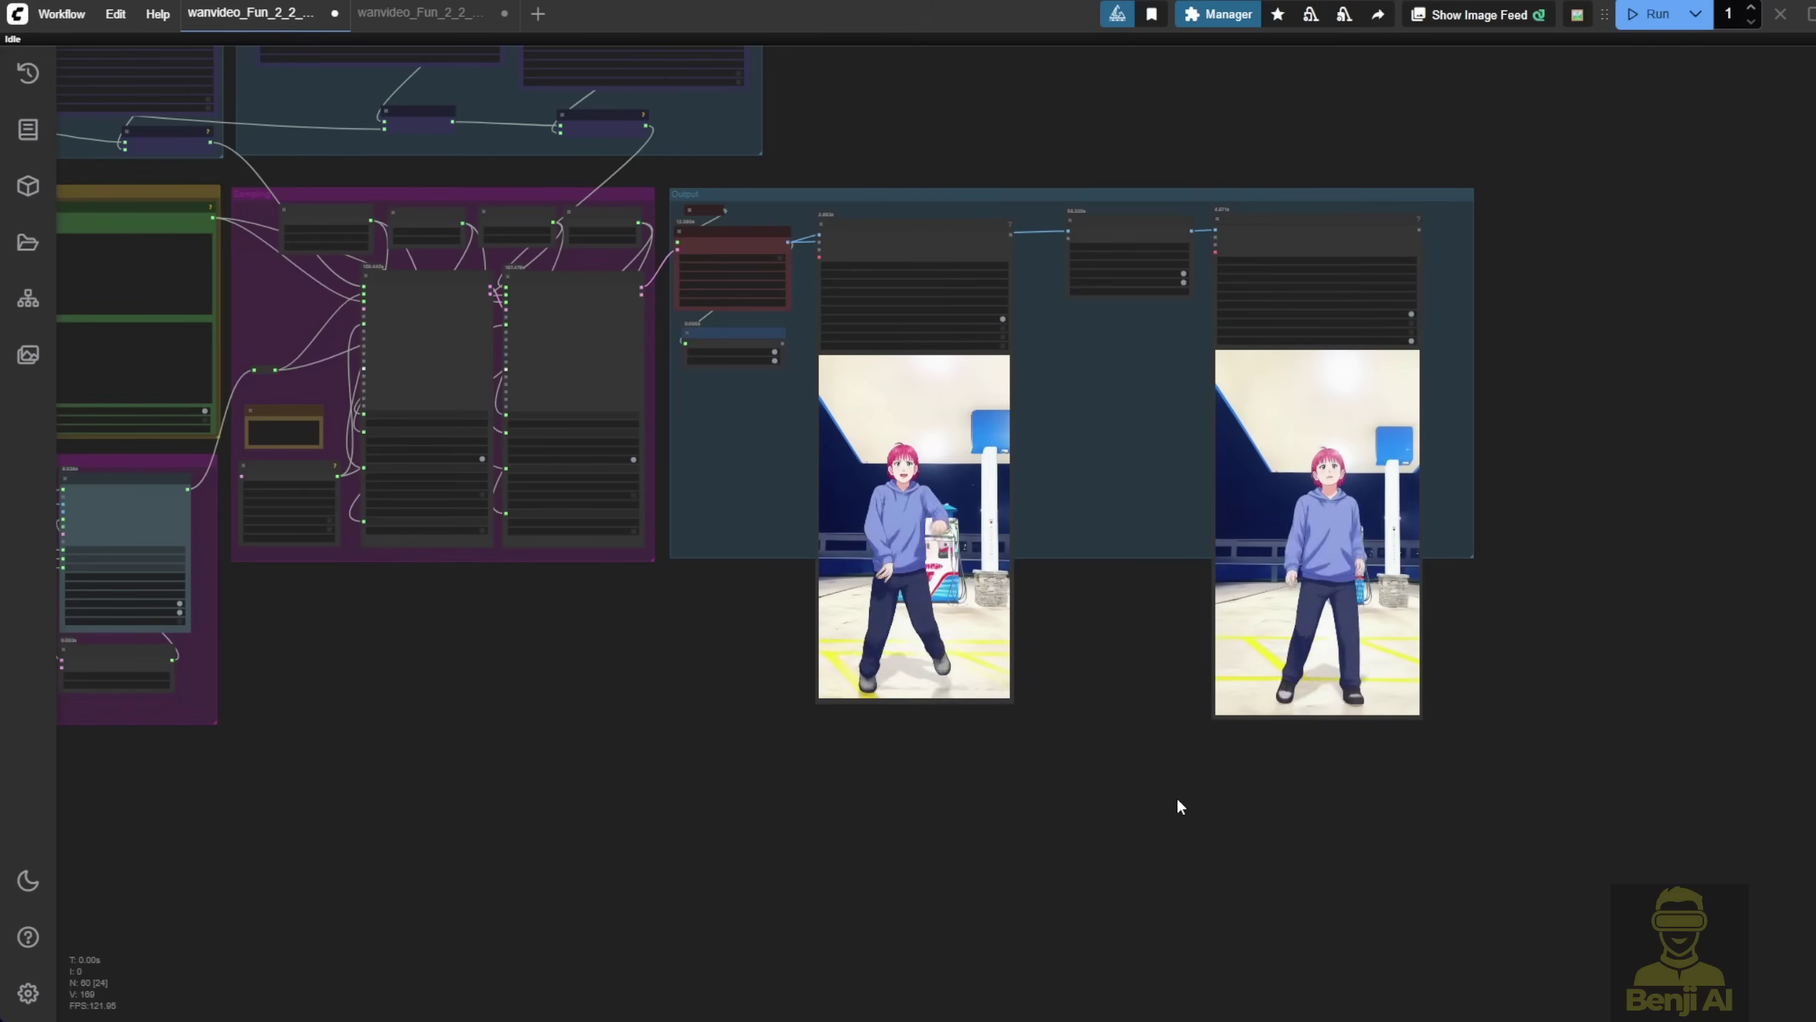
Enlarge the anime boy Preview Image and place it beside the output videos
left_click(774, 668)
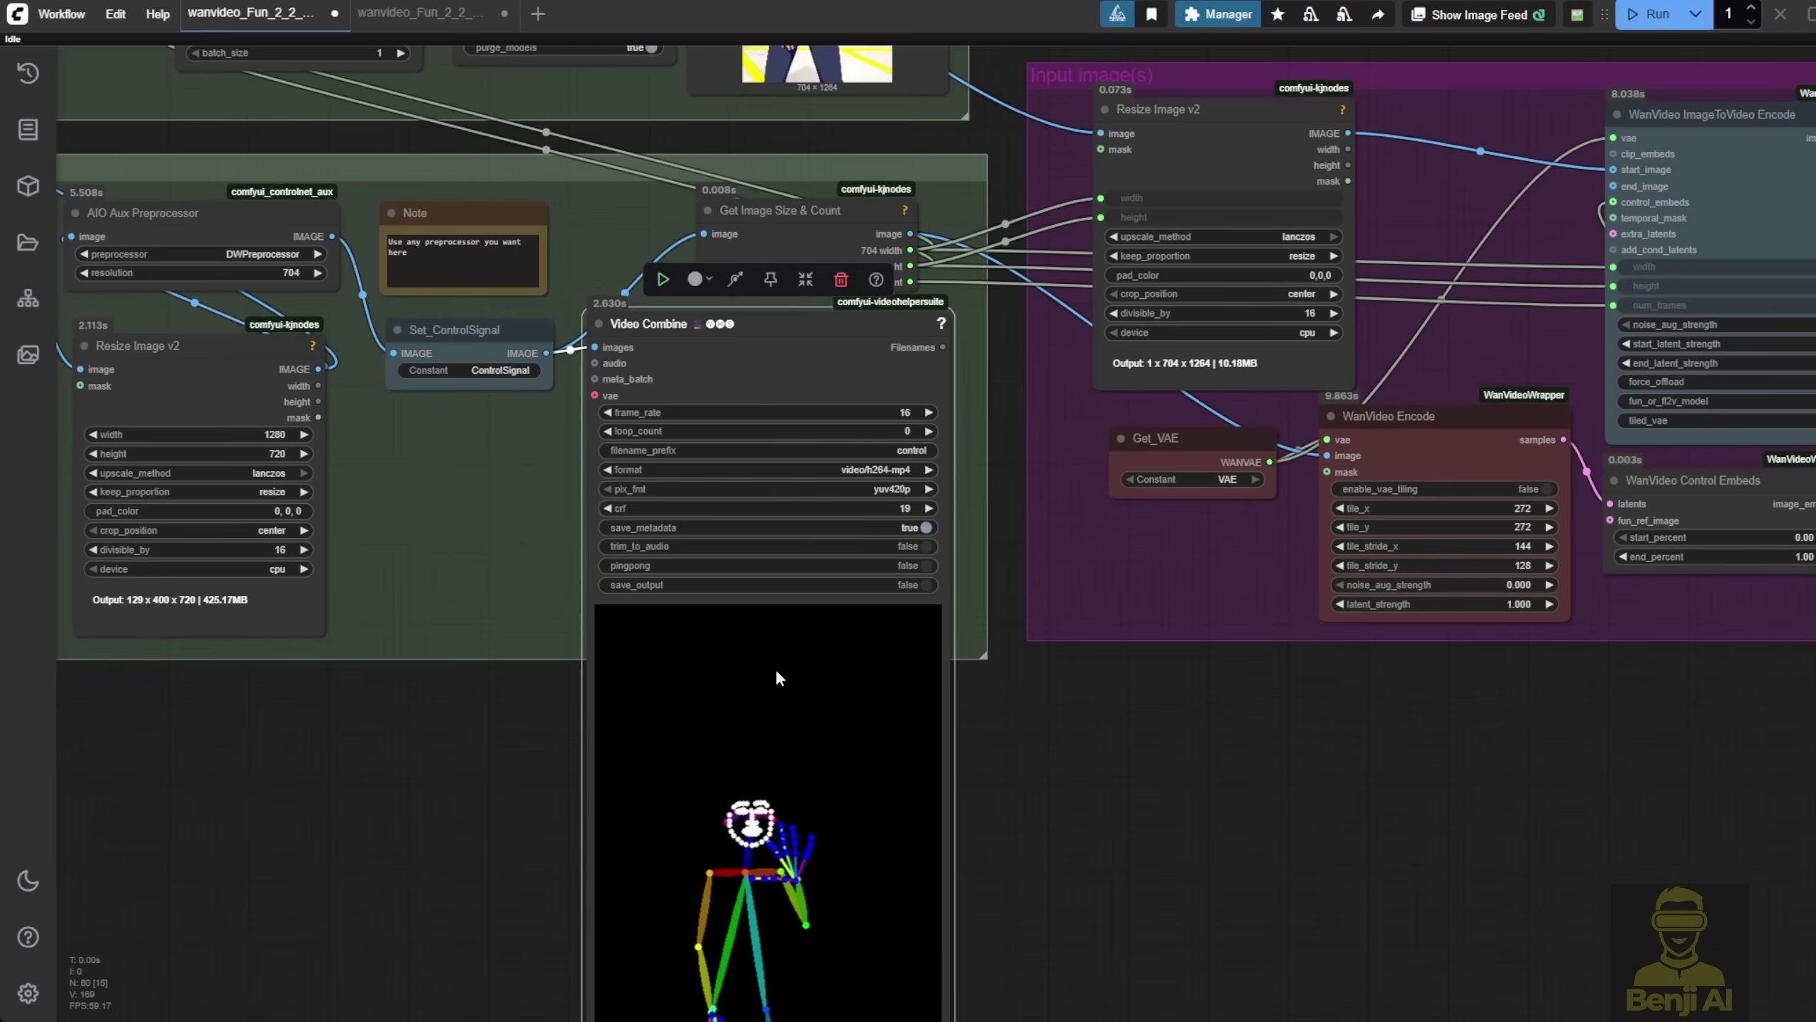
right_click(829, 746)
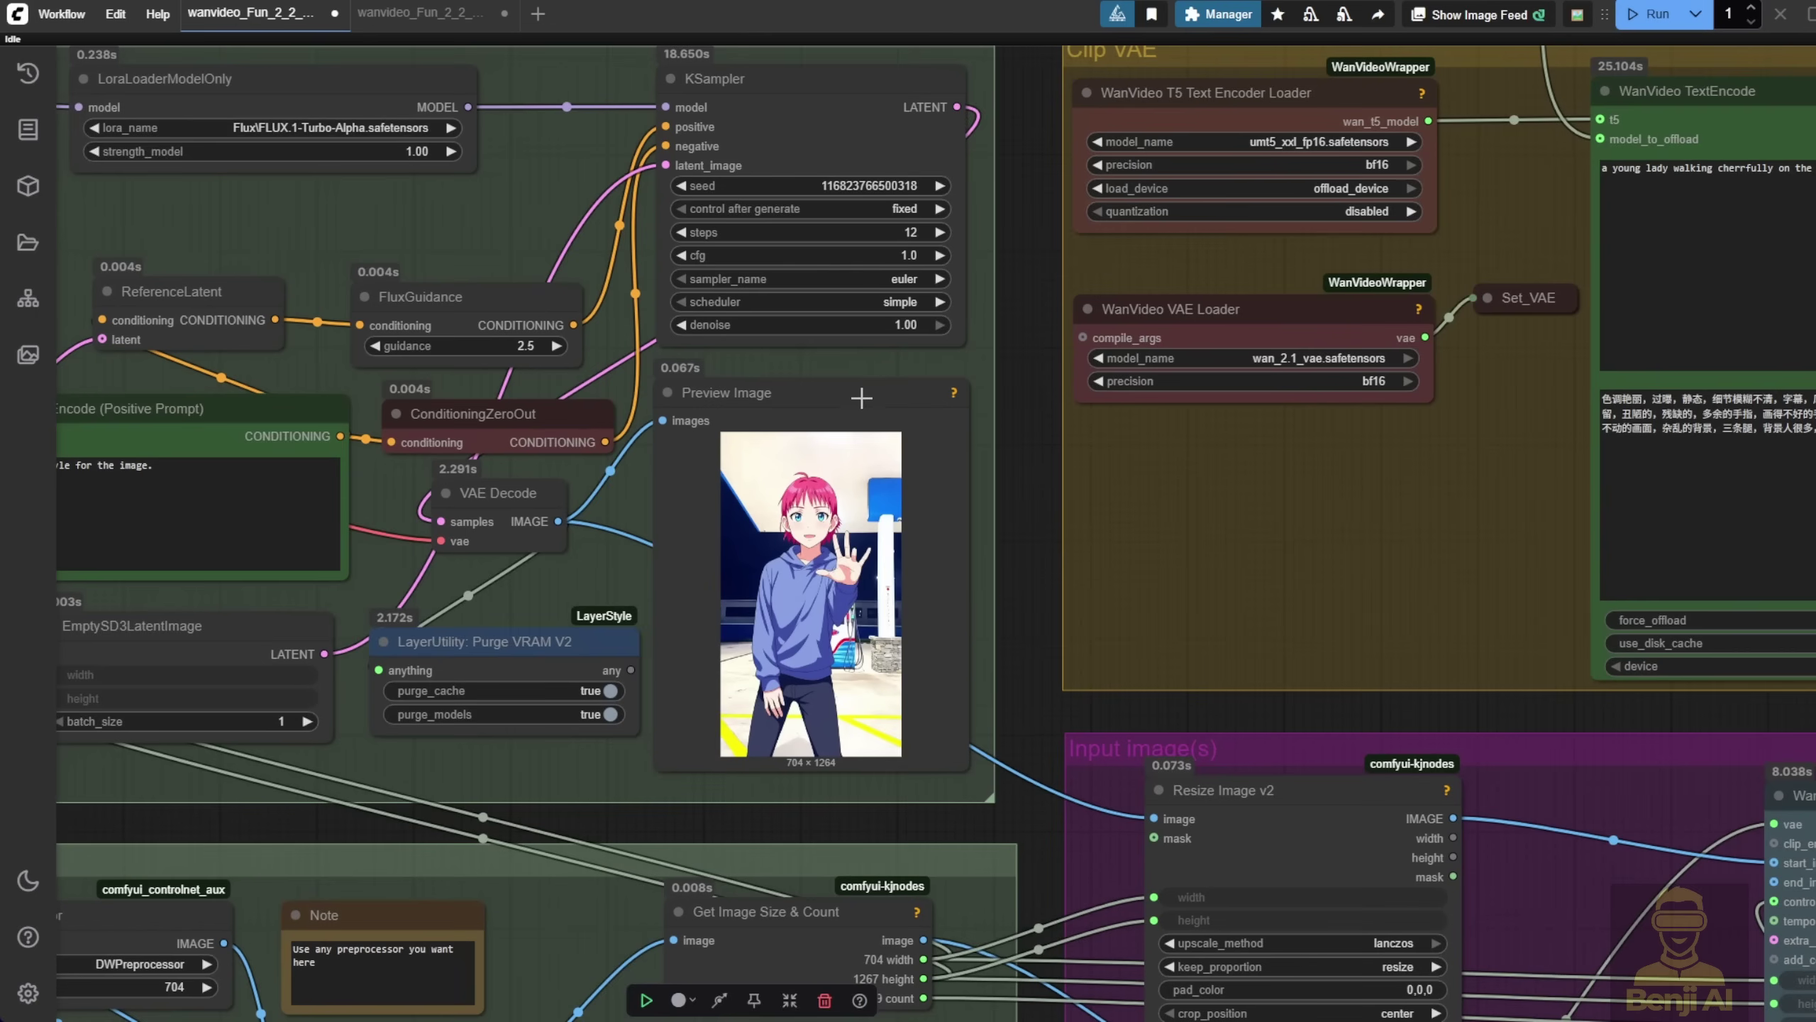
left_click(867, 385)
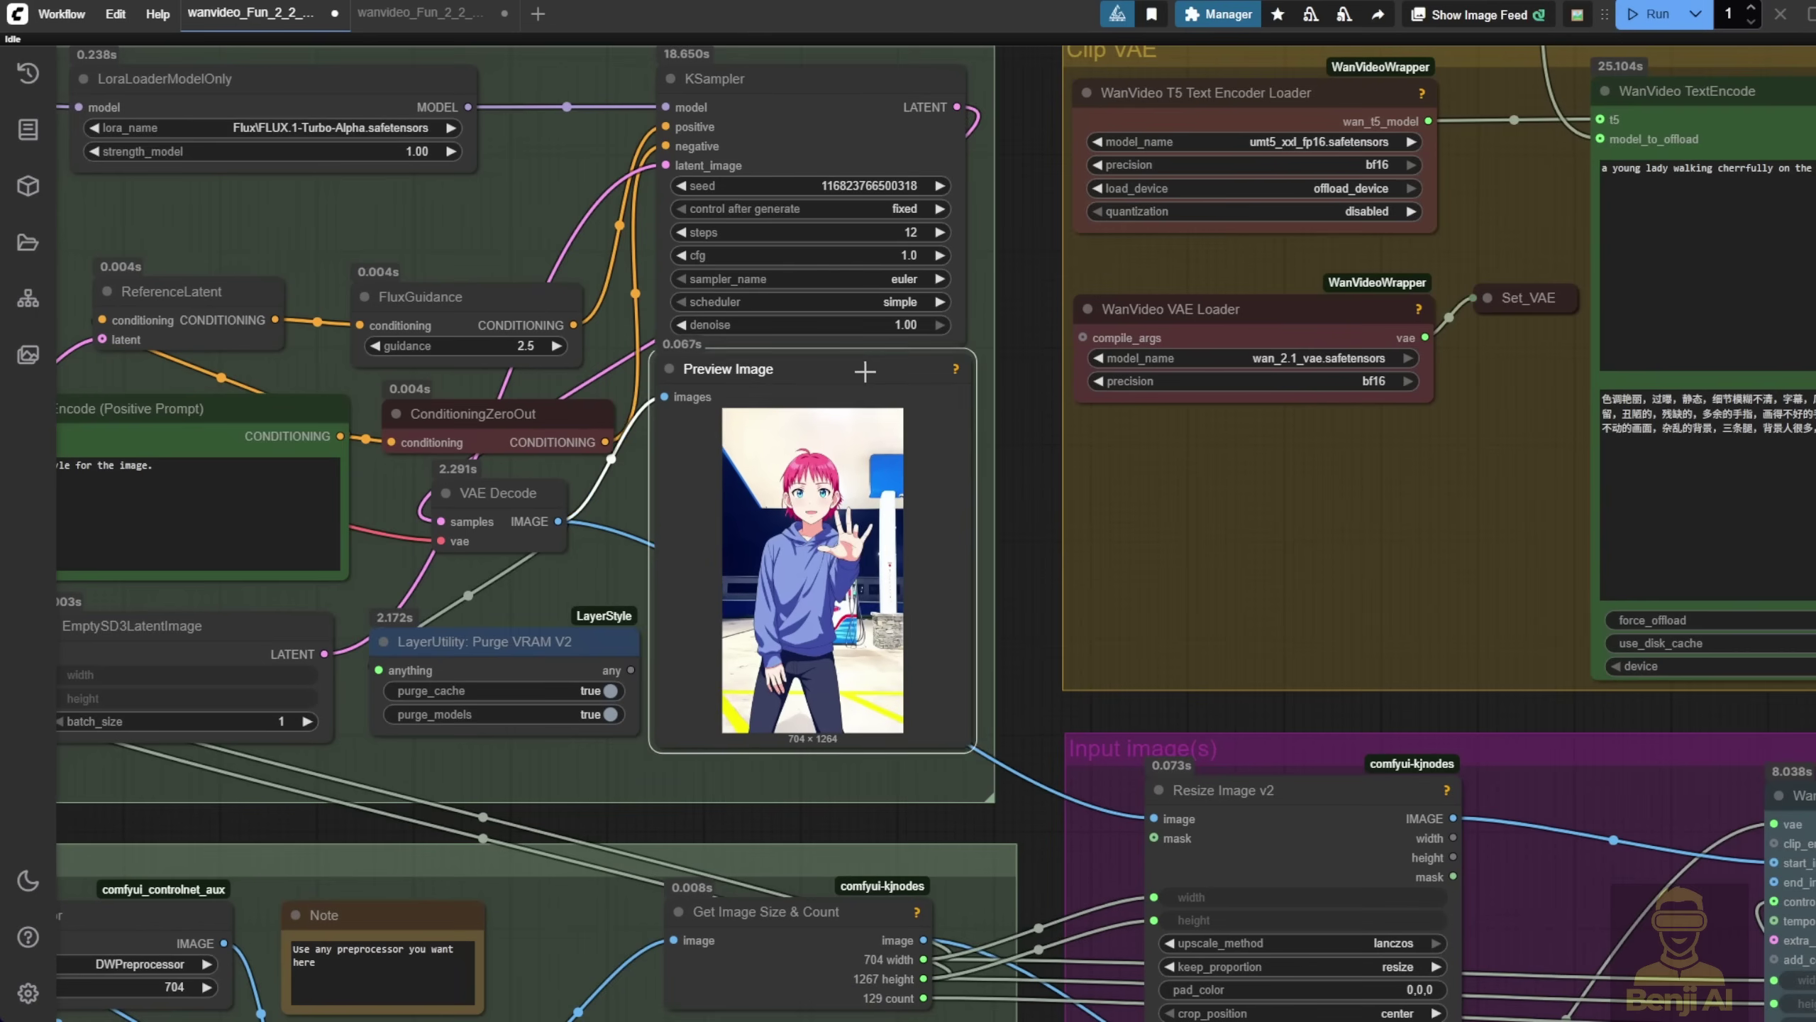
left_click_drag(956, 747, 971, 786)
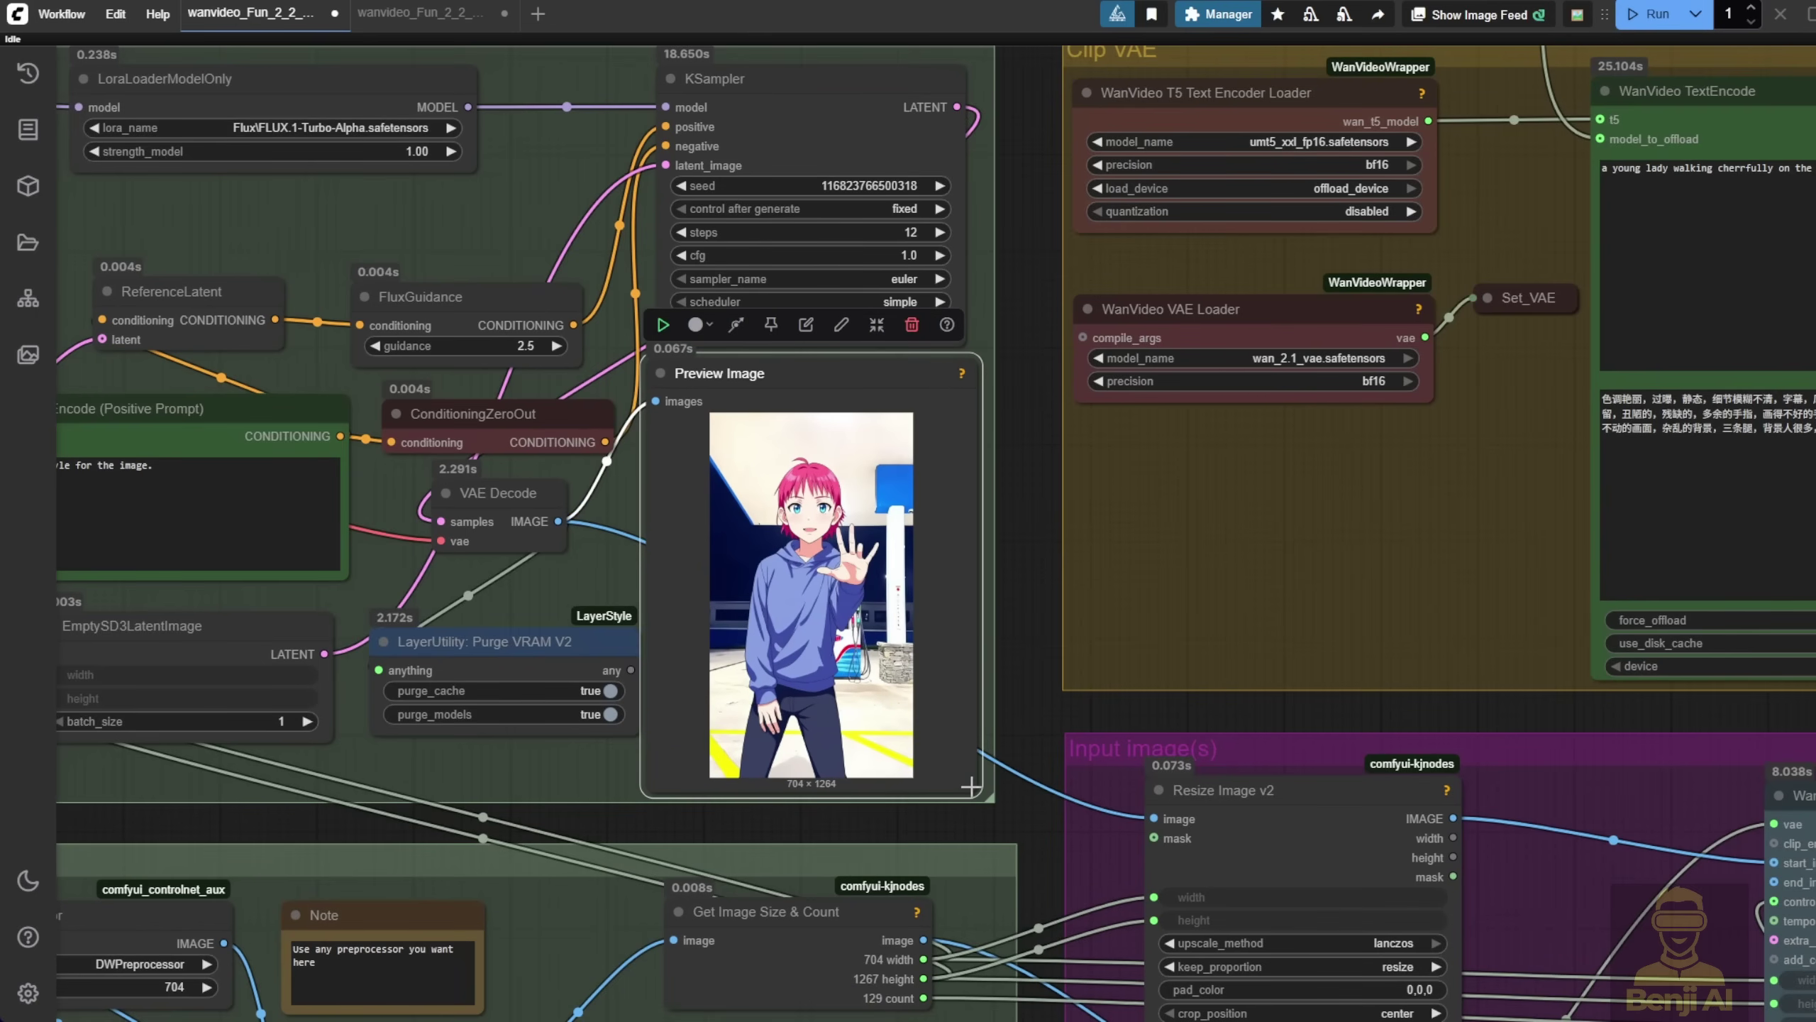
scroll(1013, 555, "down", 10)
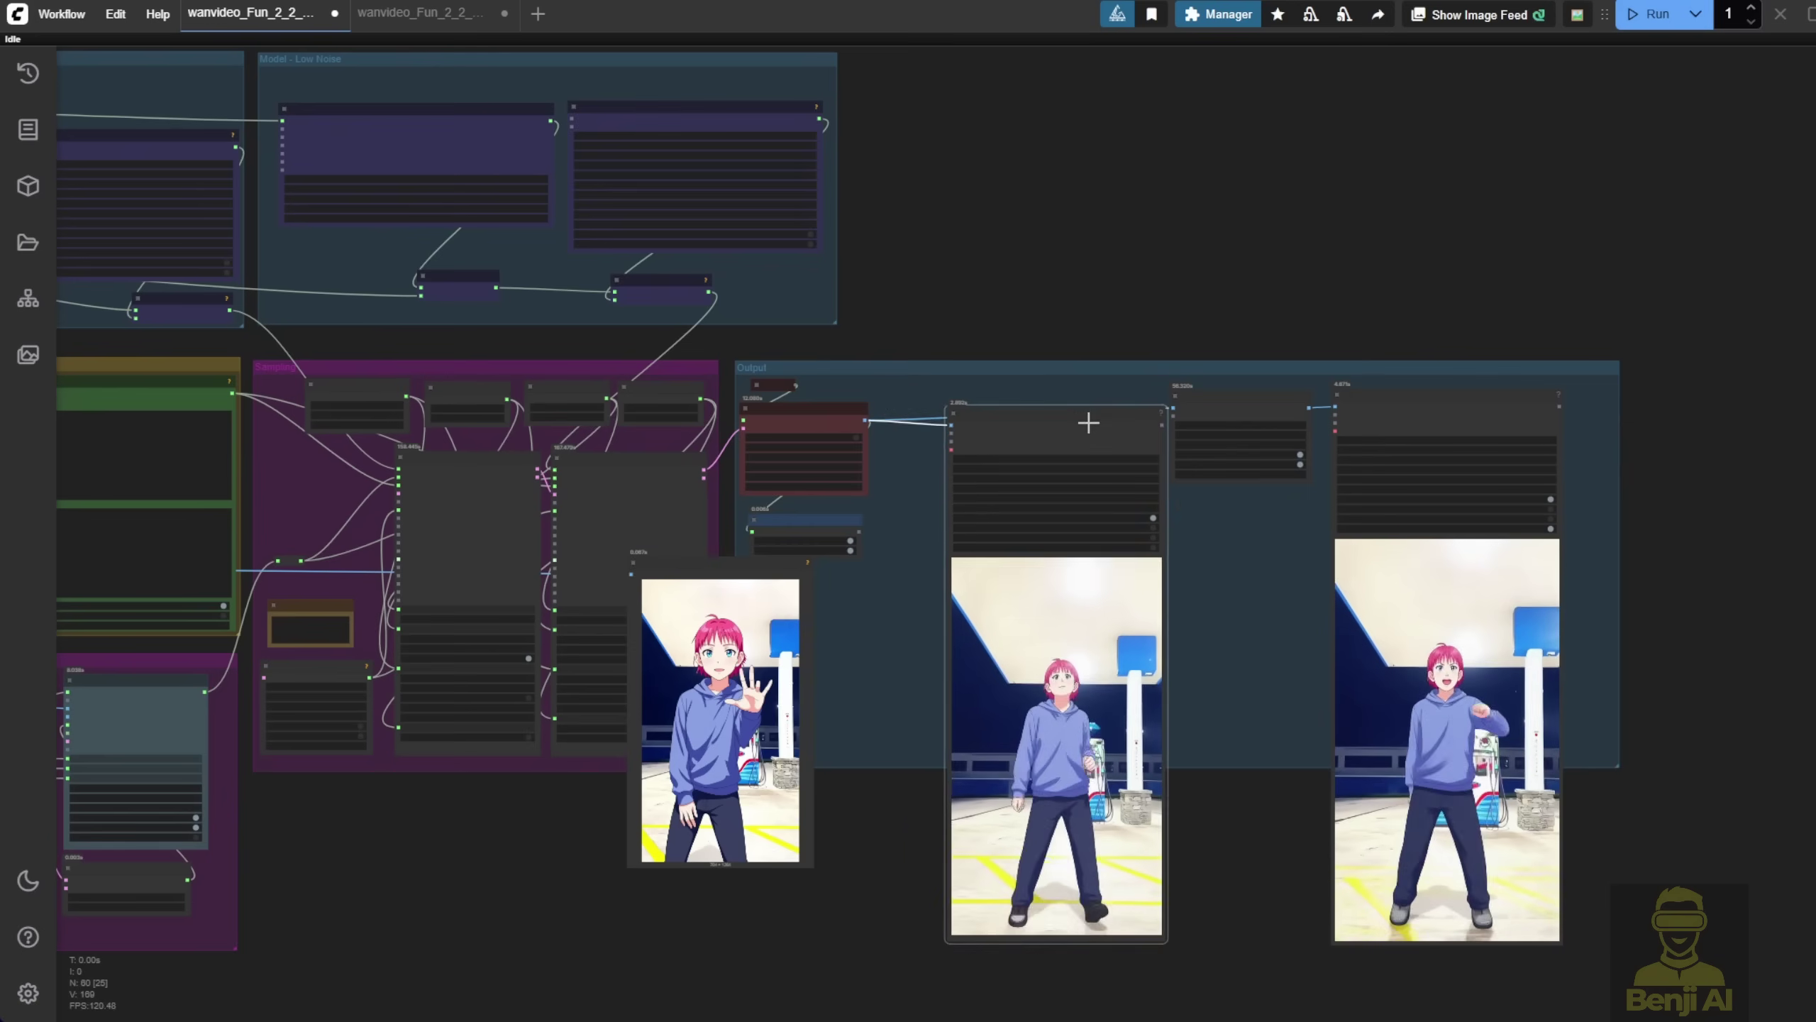
left_click(1074, 398)
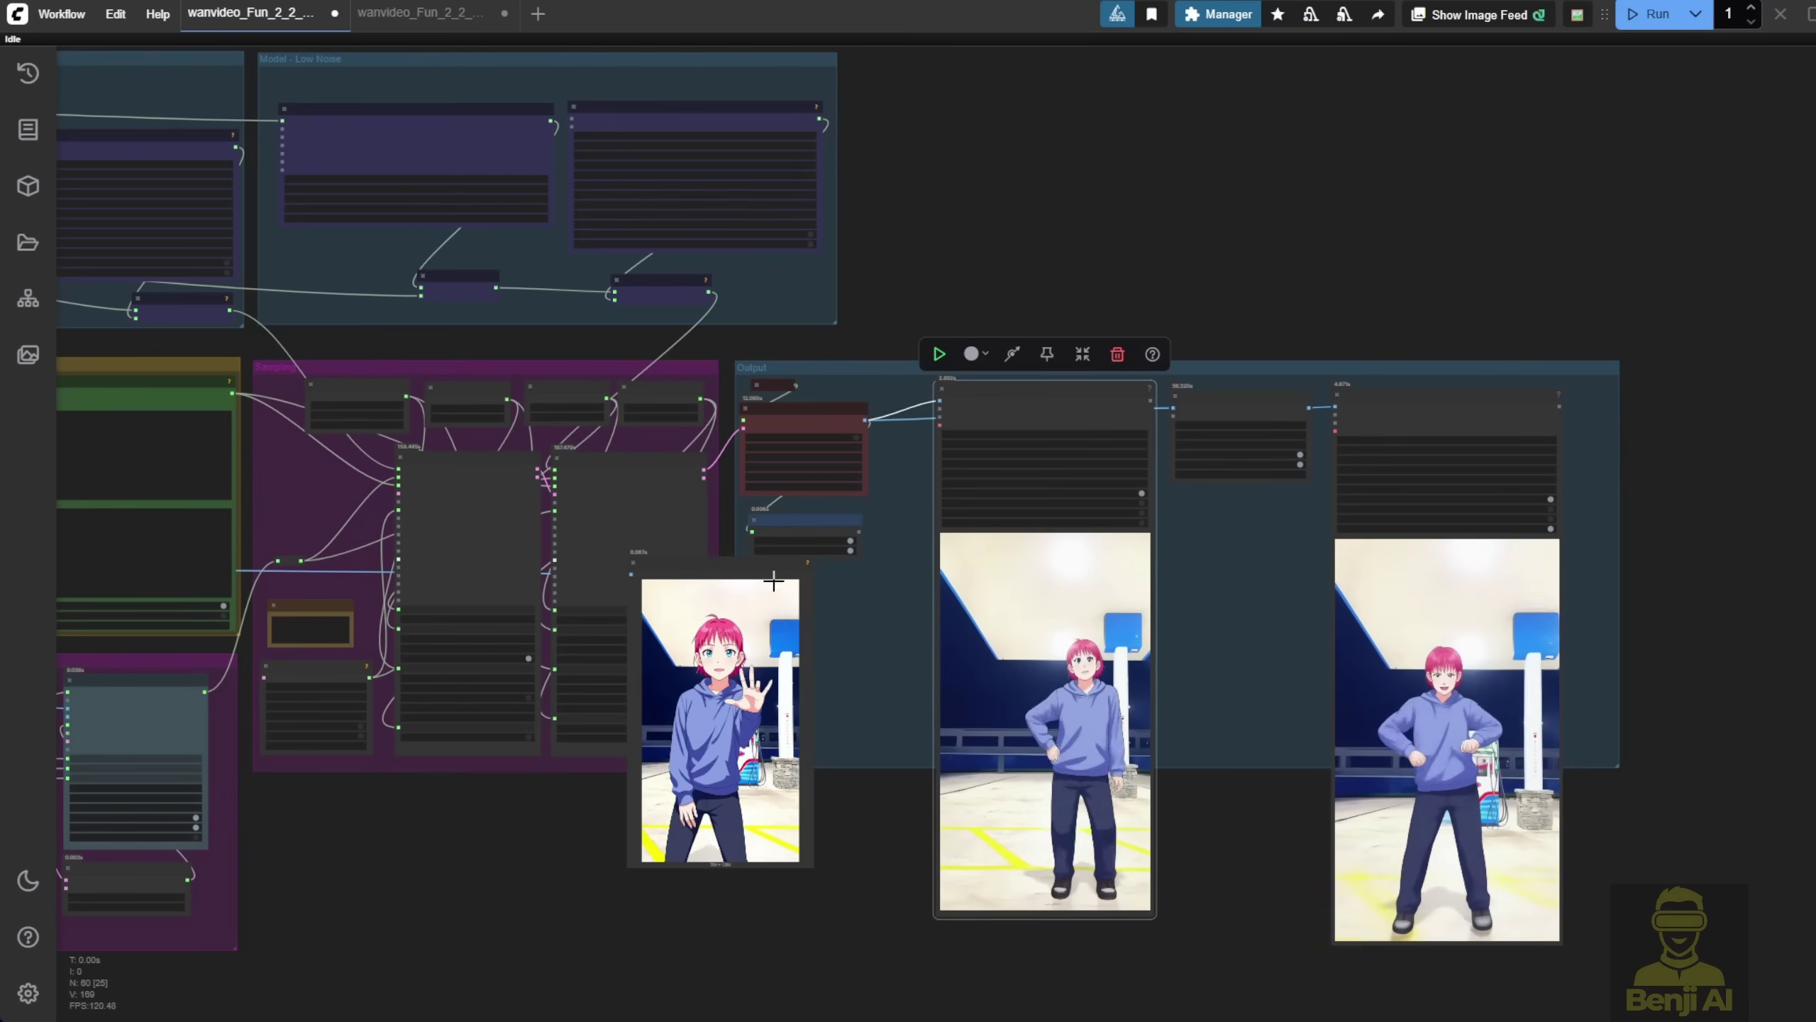
left_click_drag(804, 594, 905, 611)
Sync the pose, middle and right video previews so they play together
scroll(1243, 757, "up", 8)
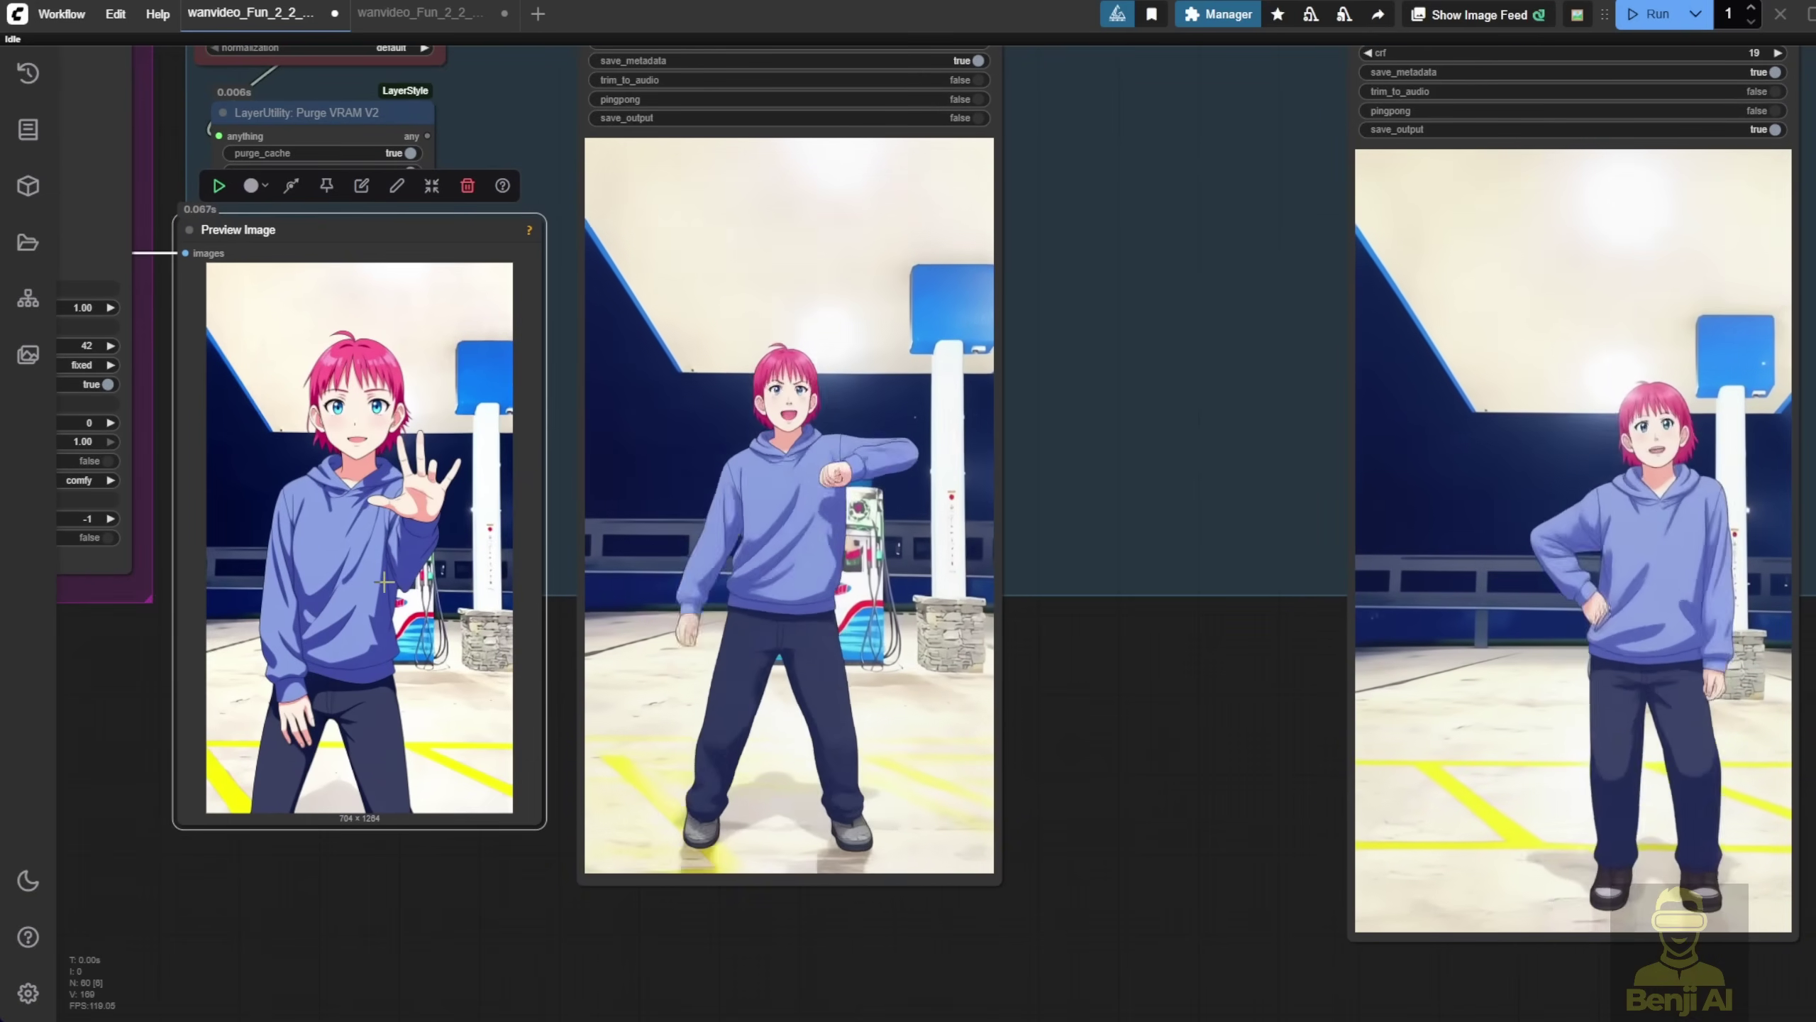
scroll(342, 431, "down", 5)
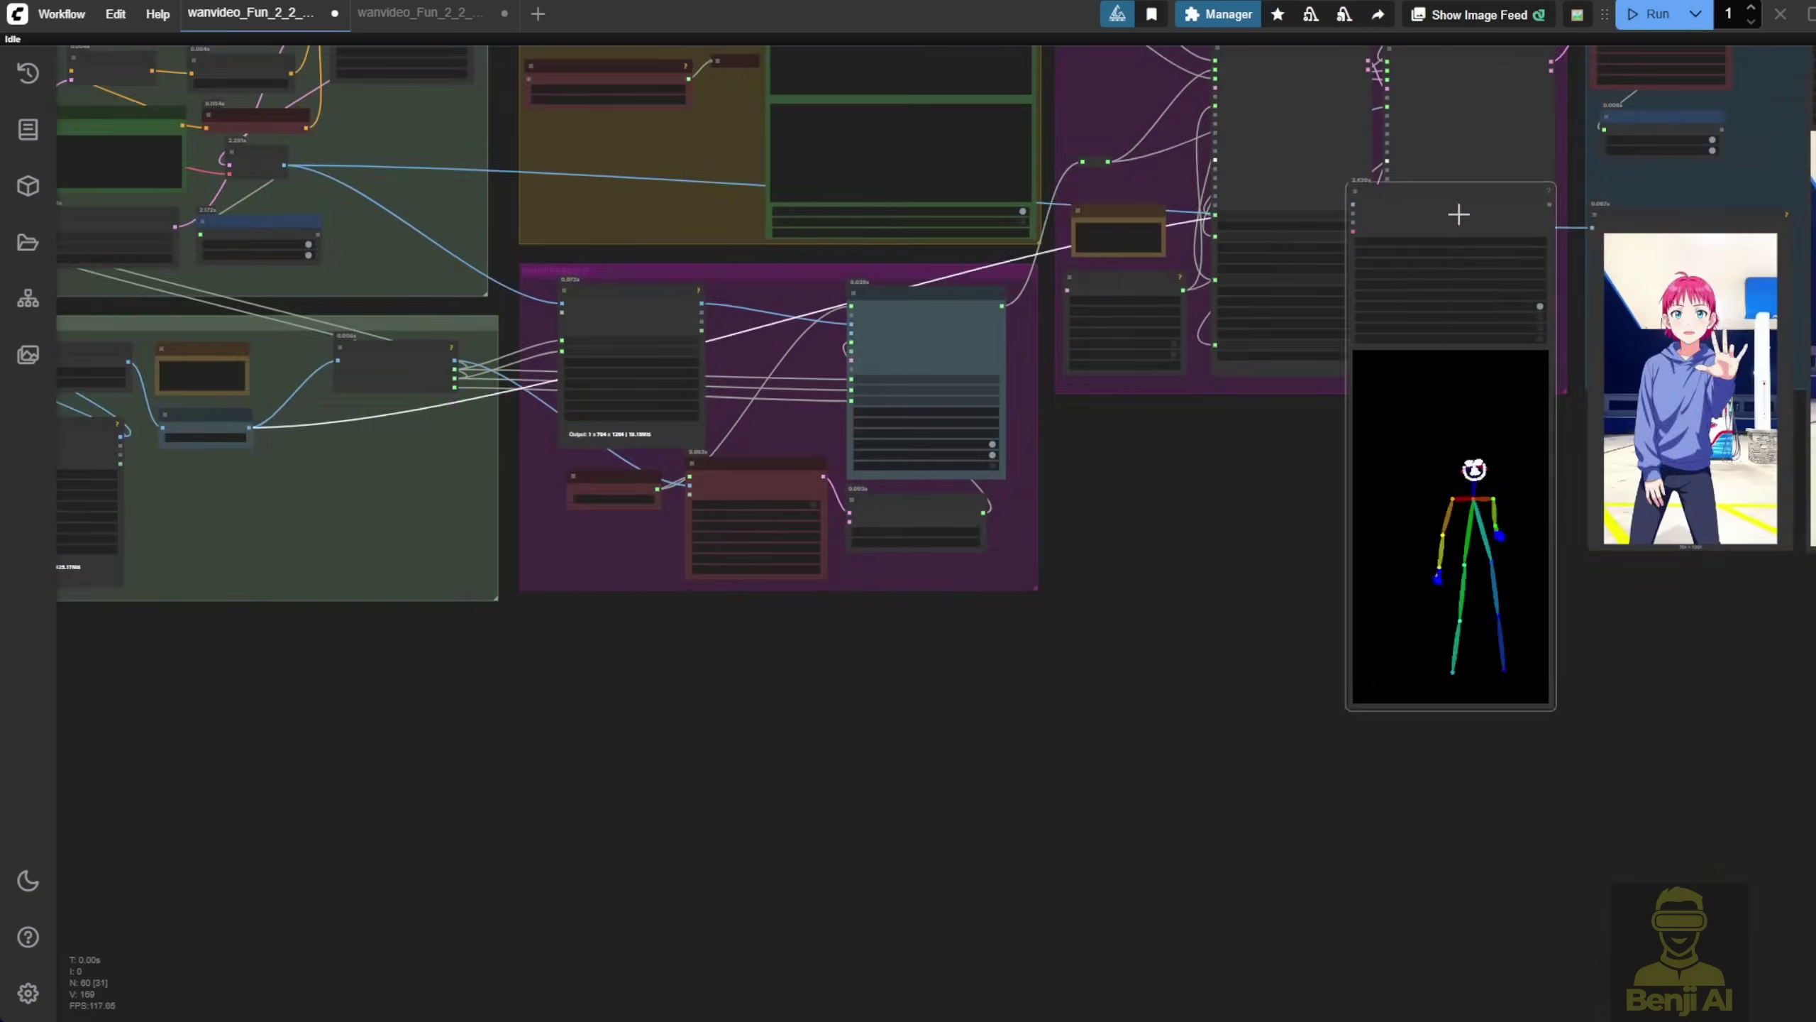
scroll(619, 404, "up", 3)
right_click(619, 404)
left_click(677, 544)
right_click(619, 405)
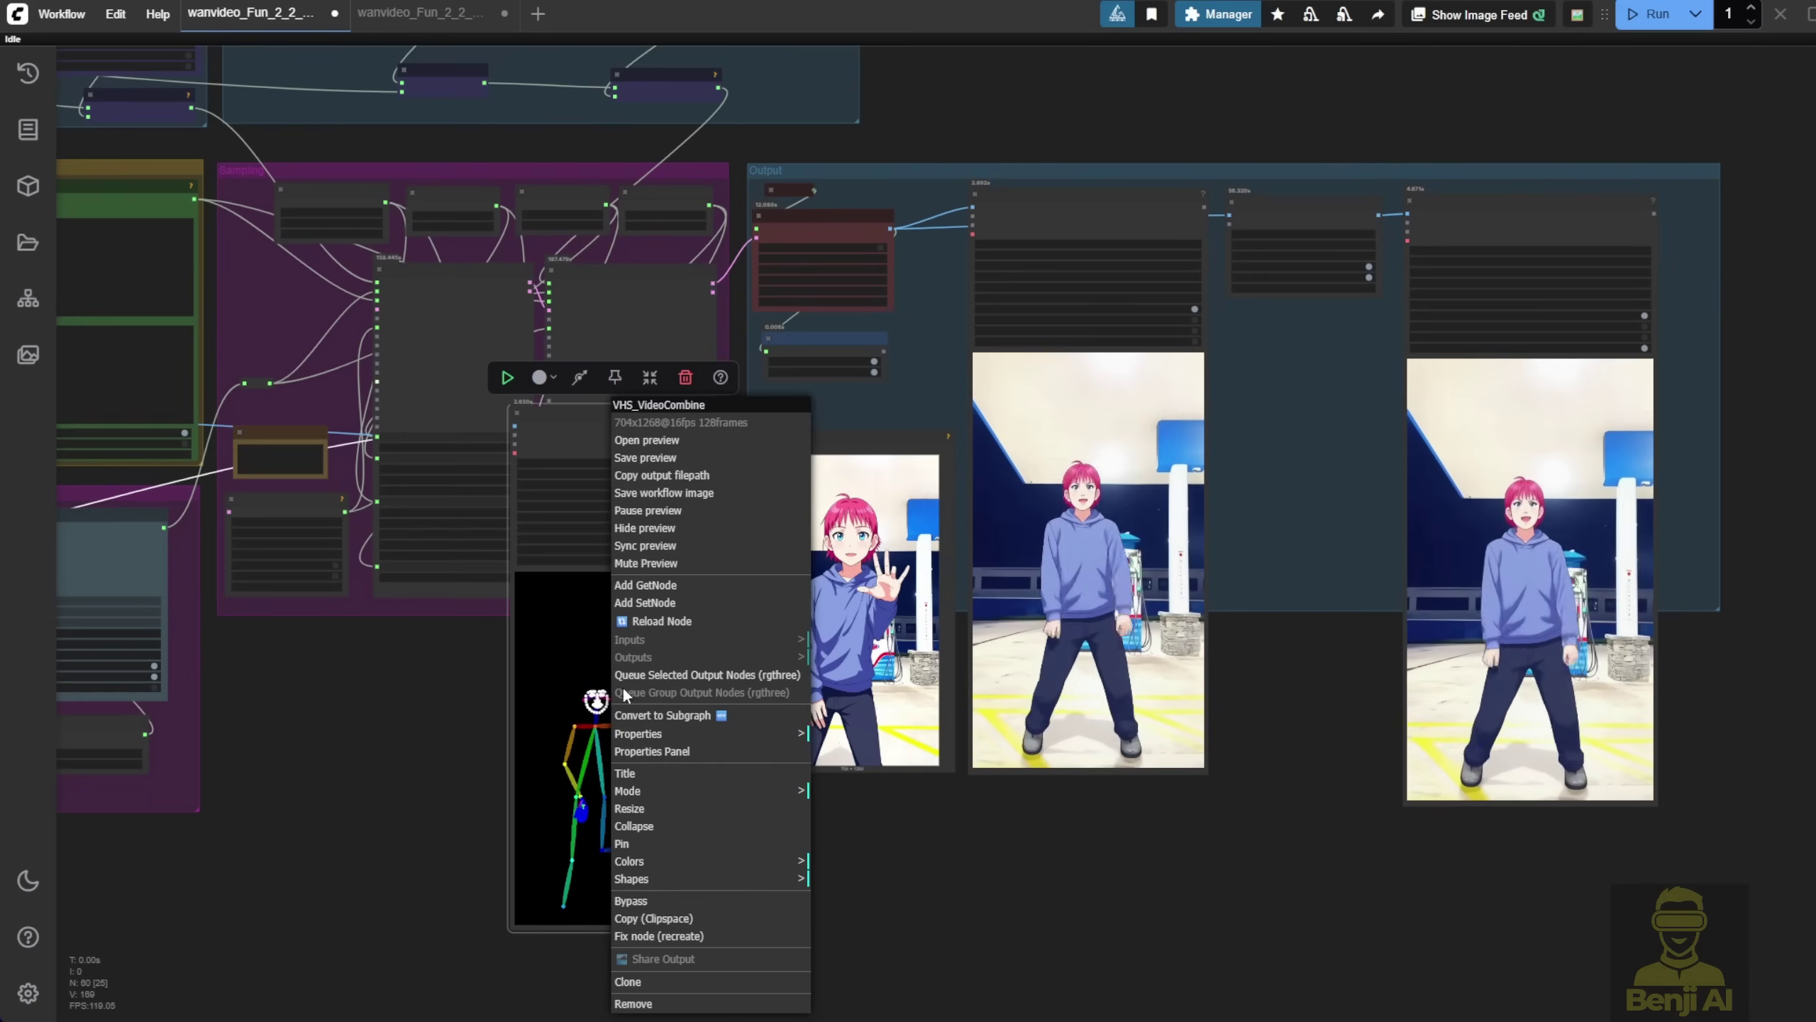
left_click(677, 545)
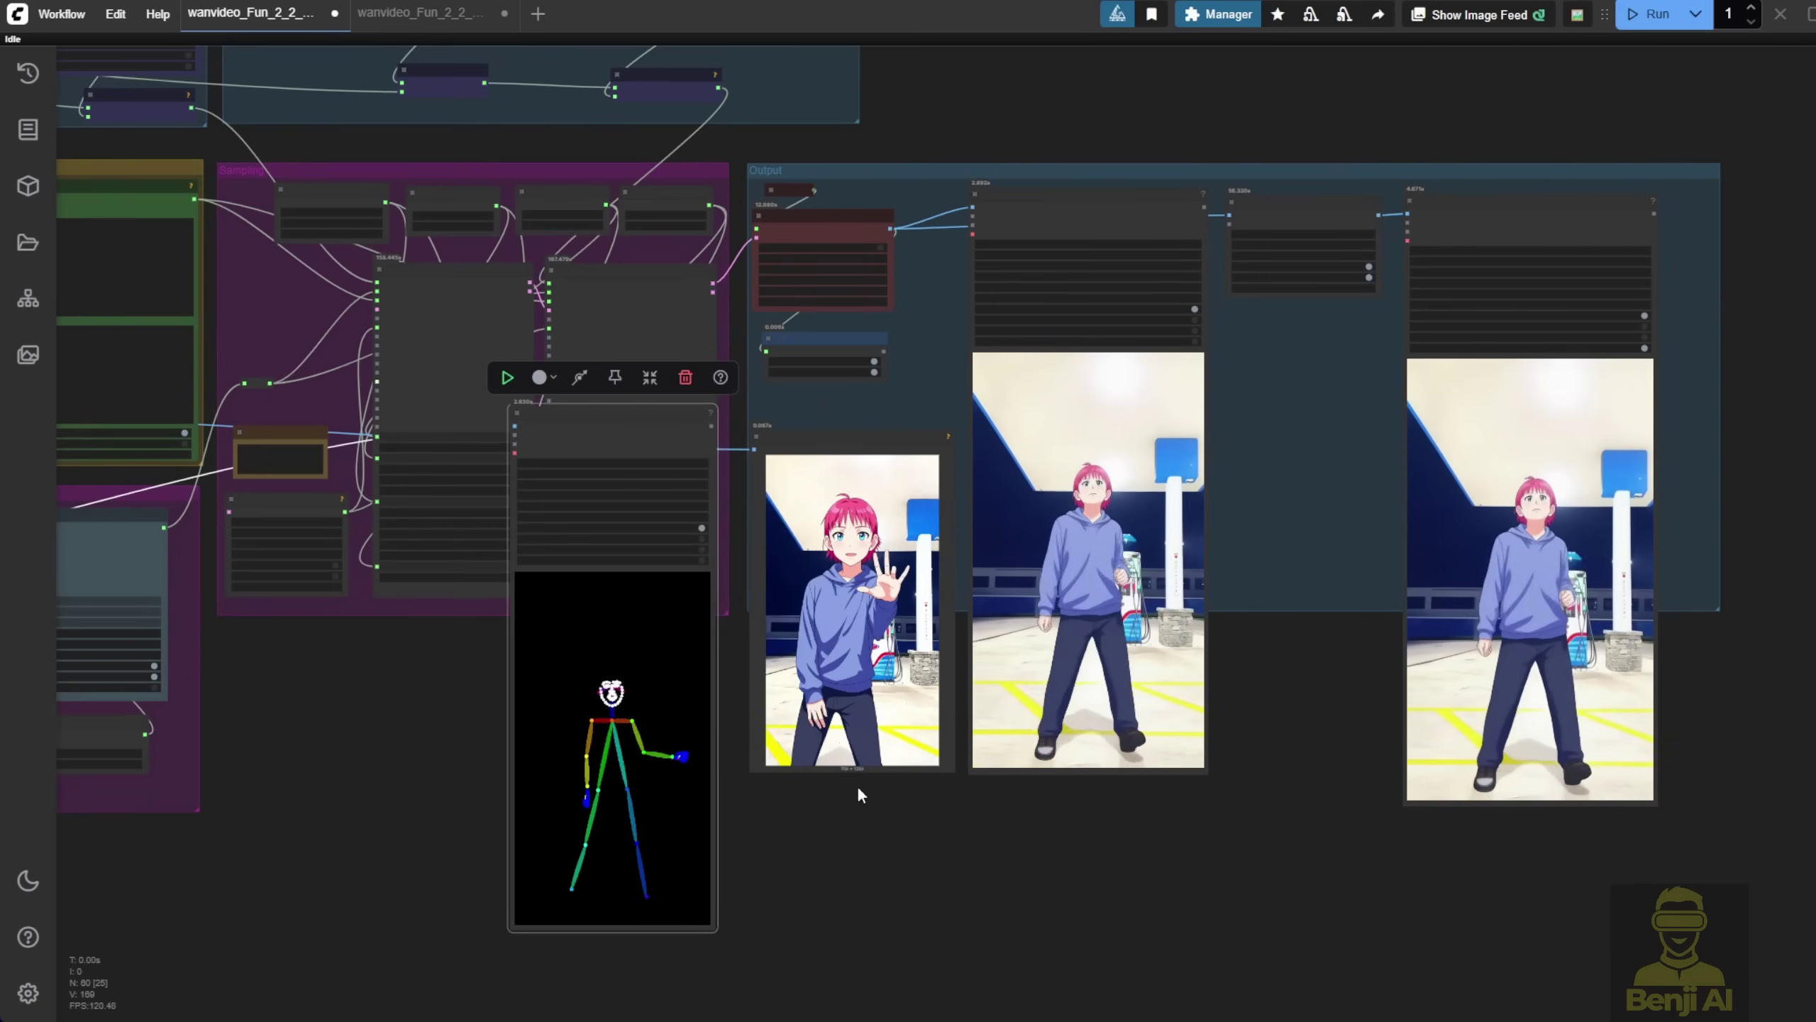
Zoom in on the anime boy gas-station output videos for comparison
scroll(857, 785, "up", 5)
left_click_drag(1074, 831, 726, 976)
scroll(1072, 794, "up", 2)
scroll(1072, 786, "up", 1)
left_click_drag(1073, 786, 958, 819)
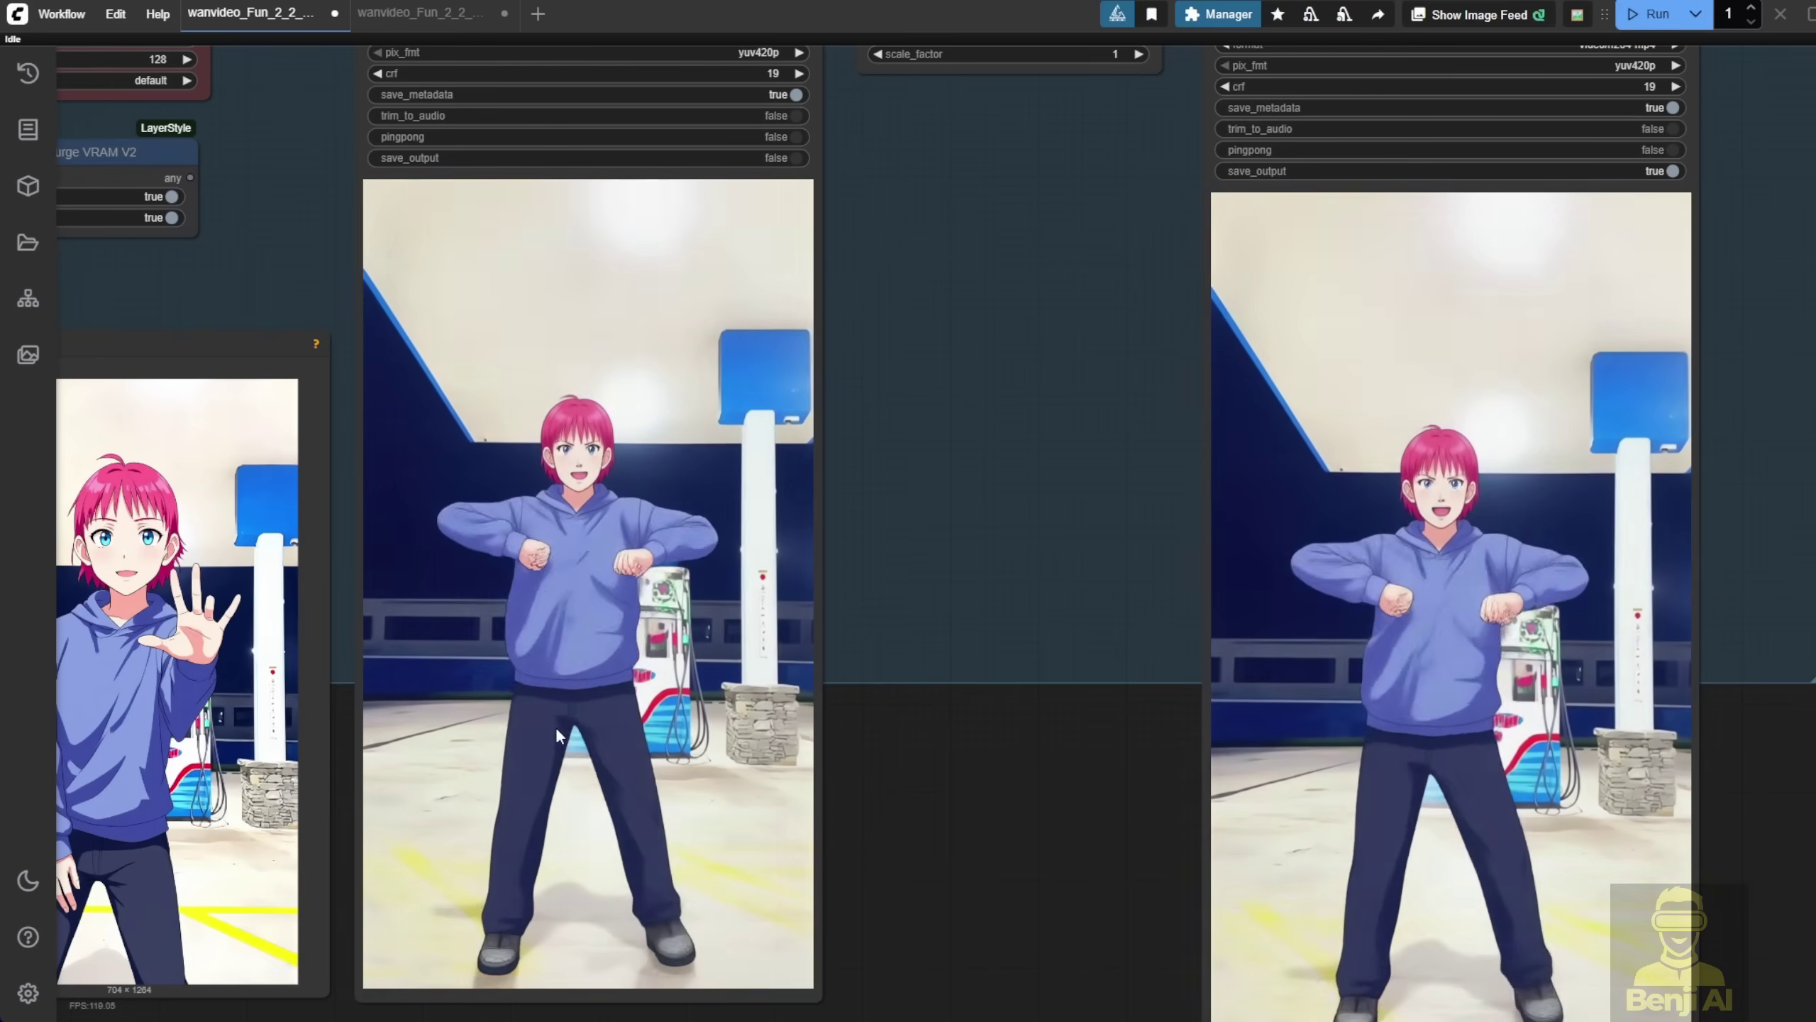
scroll(1003, 684, "down", 3)
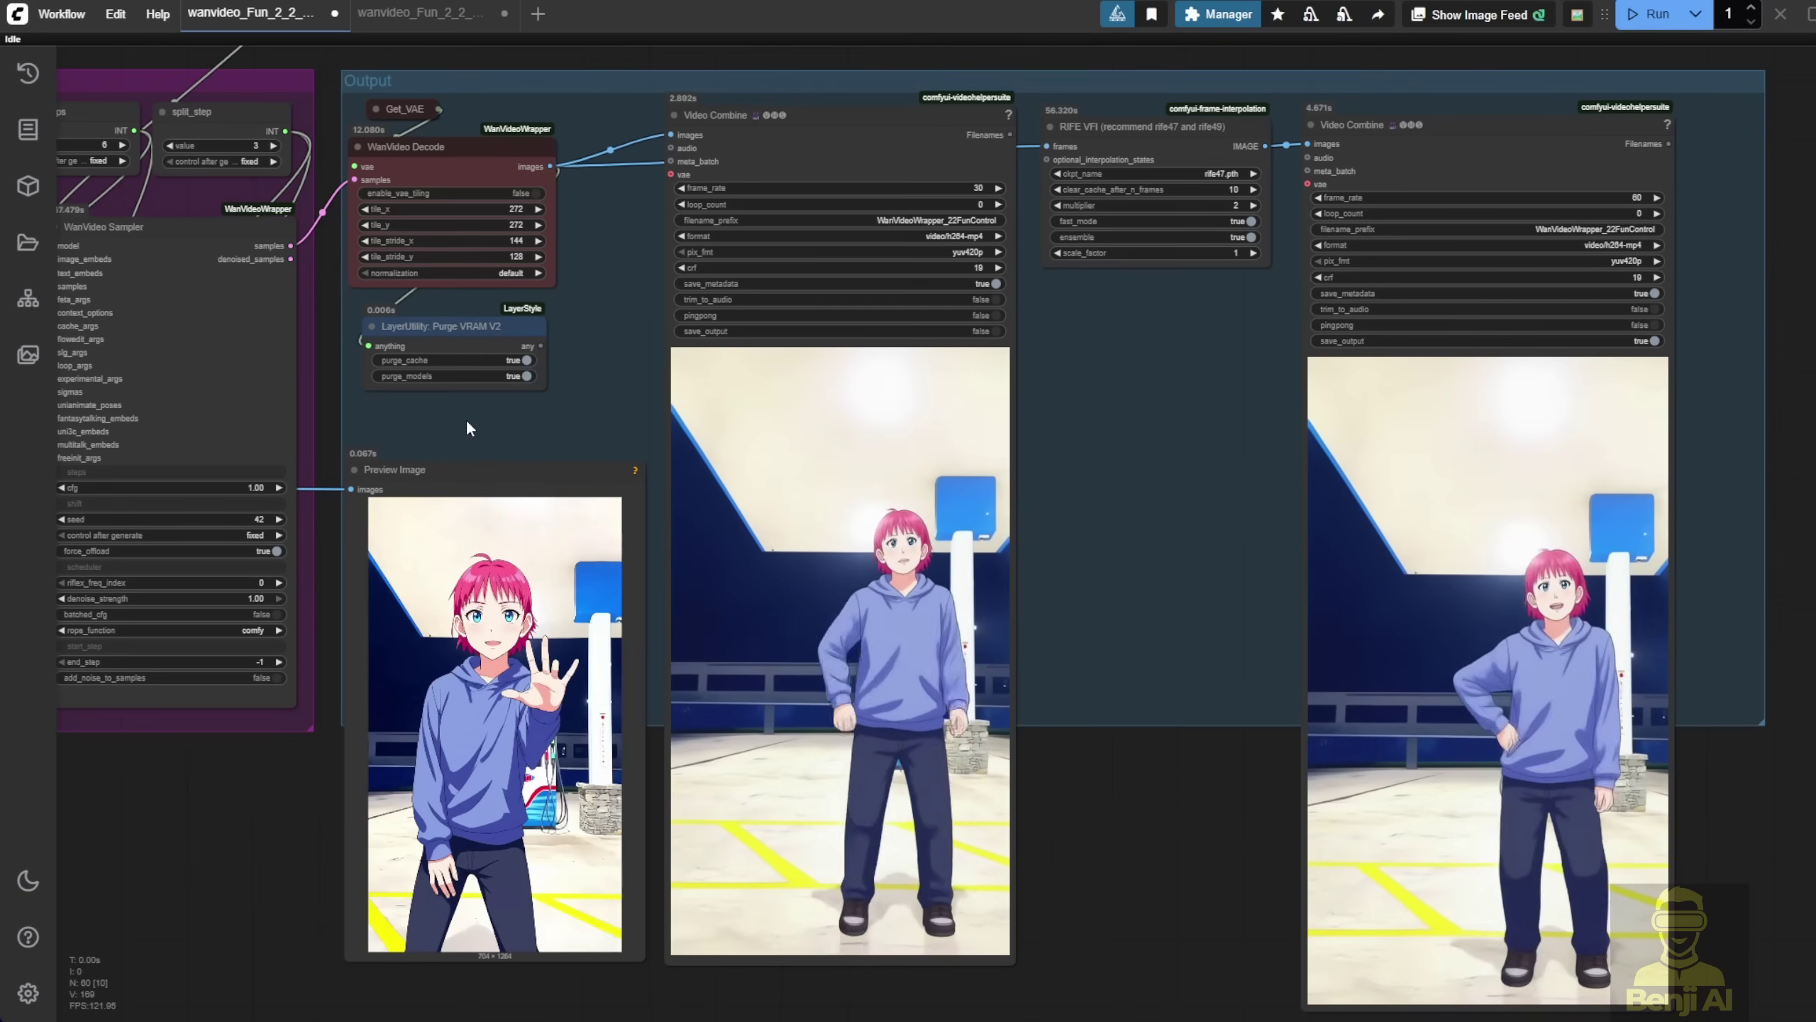
Nudge the anime boy preview node, then pan to KSampler and the model loaders
left_click_drag(489, 494, 497, 481)
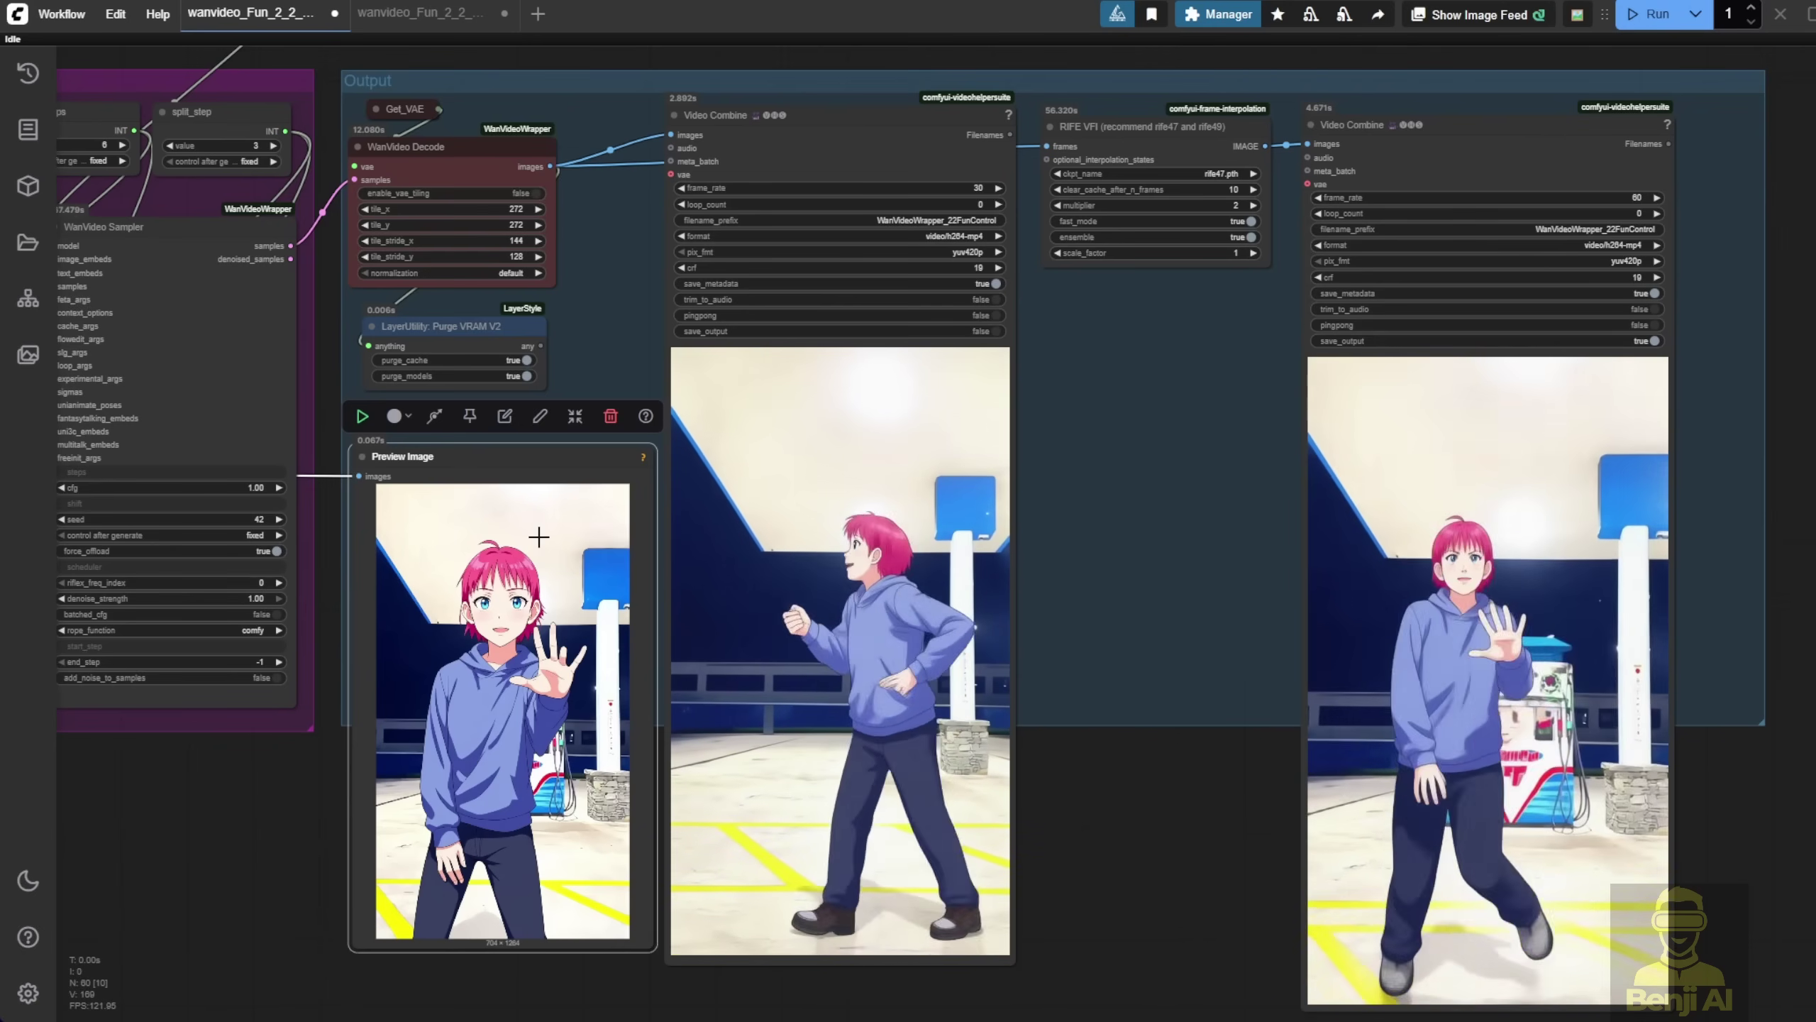
mouse_move(458, 465)
left_mouse_down()
mouse_move(459, 432)
mouse_move(393, 446)
mouse_move(439, 461)
left_mouse_up()
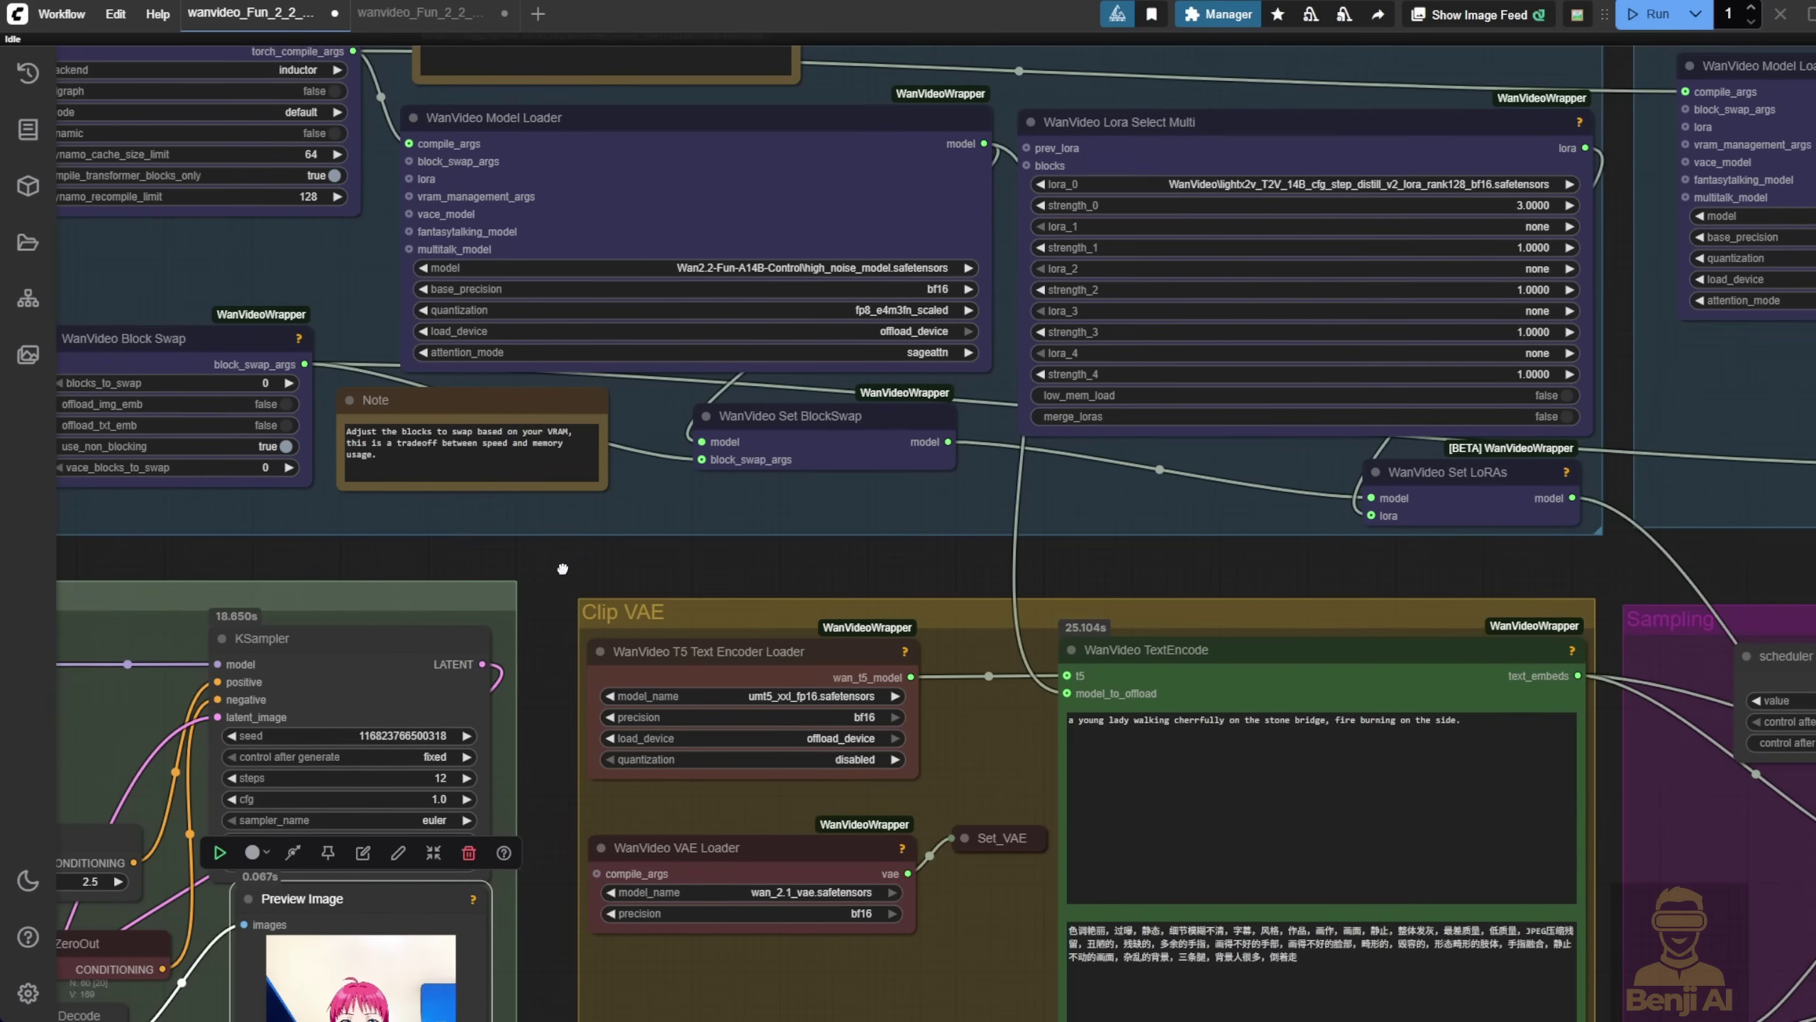
left_click_drag(556, 578, 829, 214)
scroll(834, 335, "down", 3)
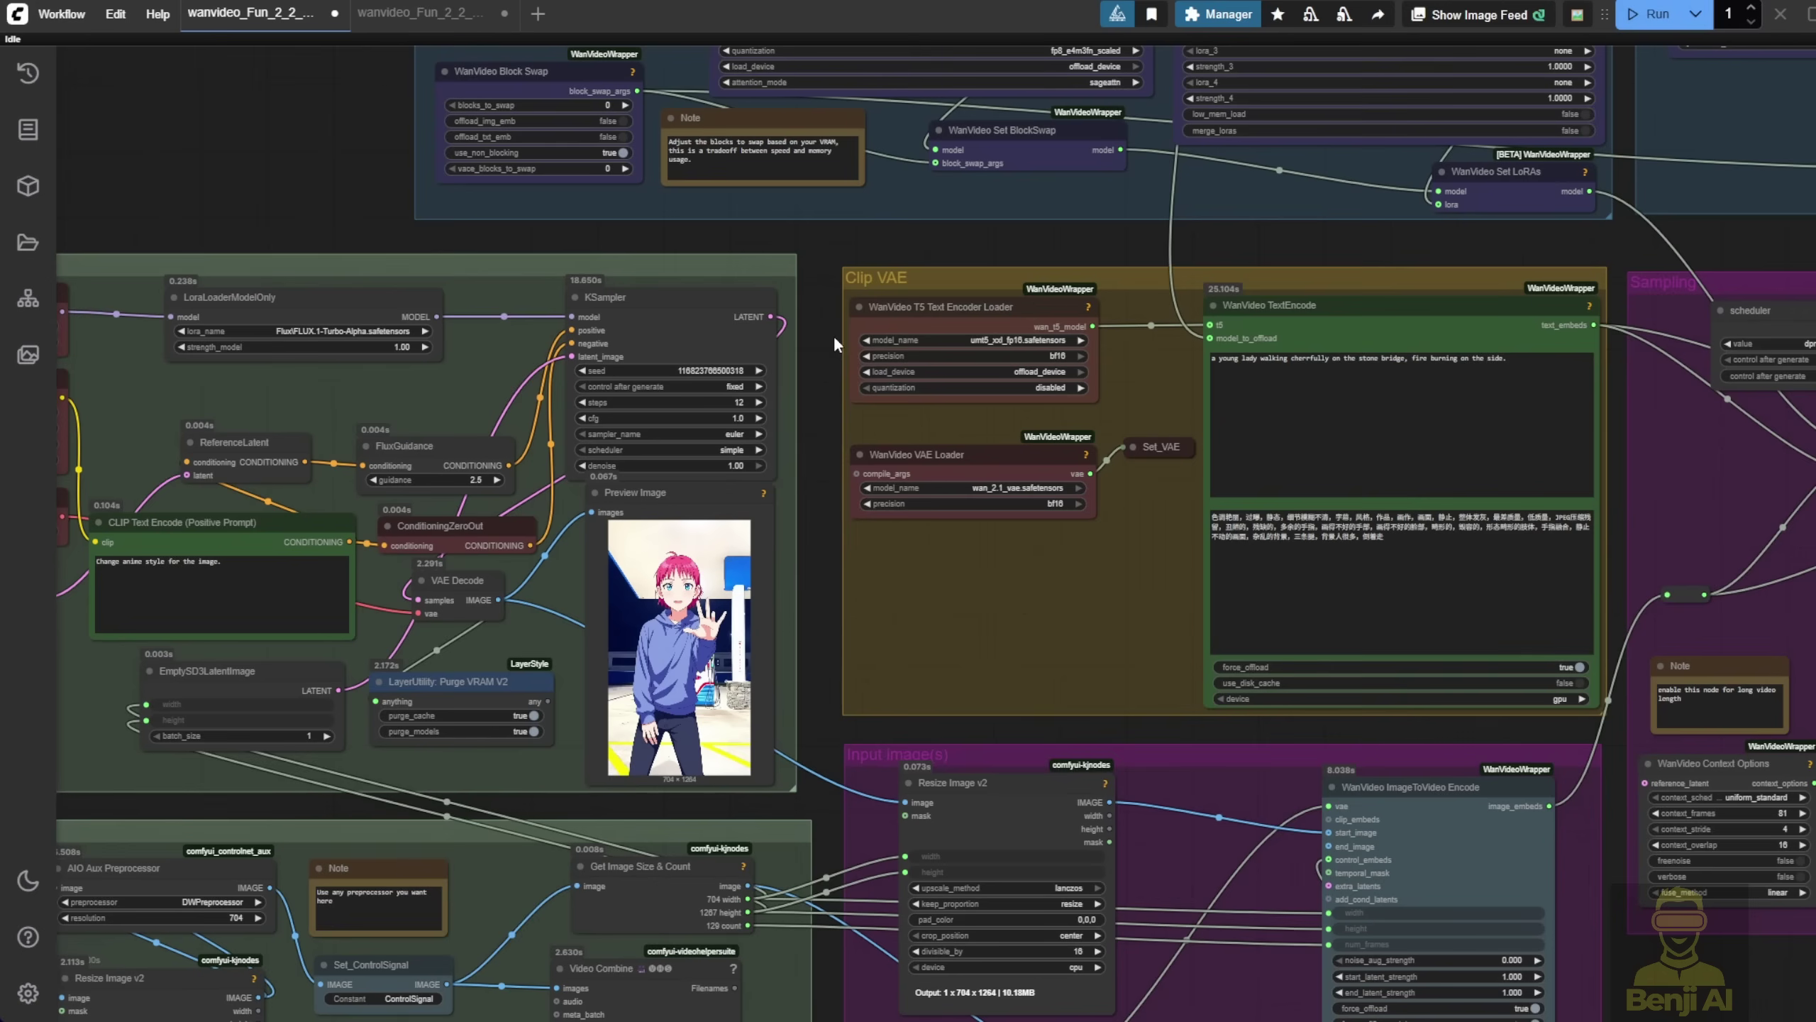
scroll(350, 302, "left", 4)
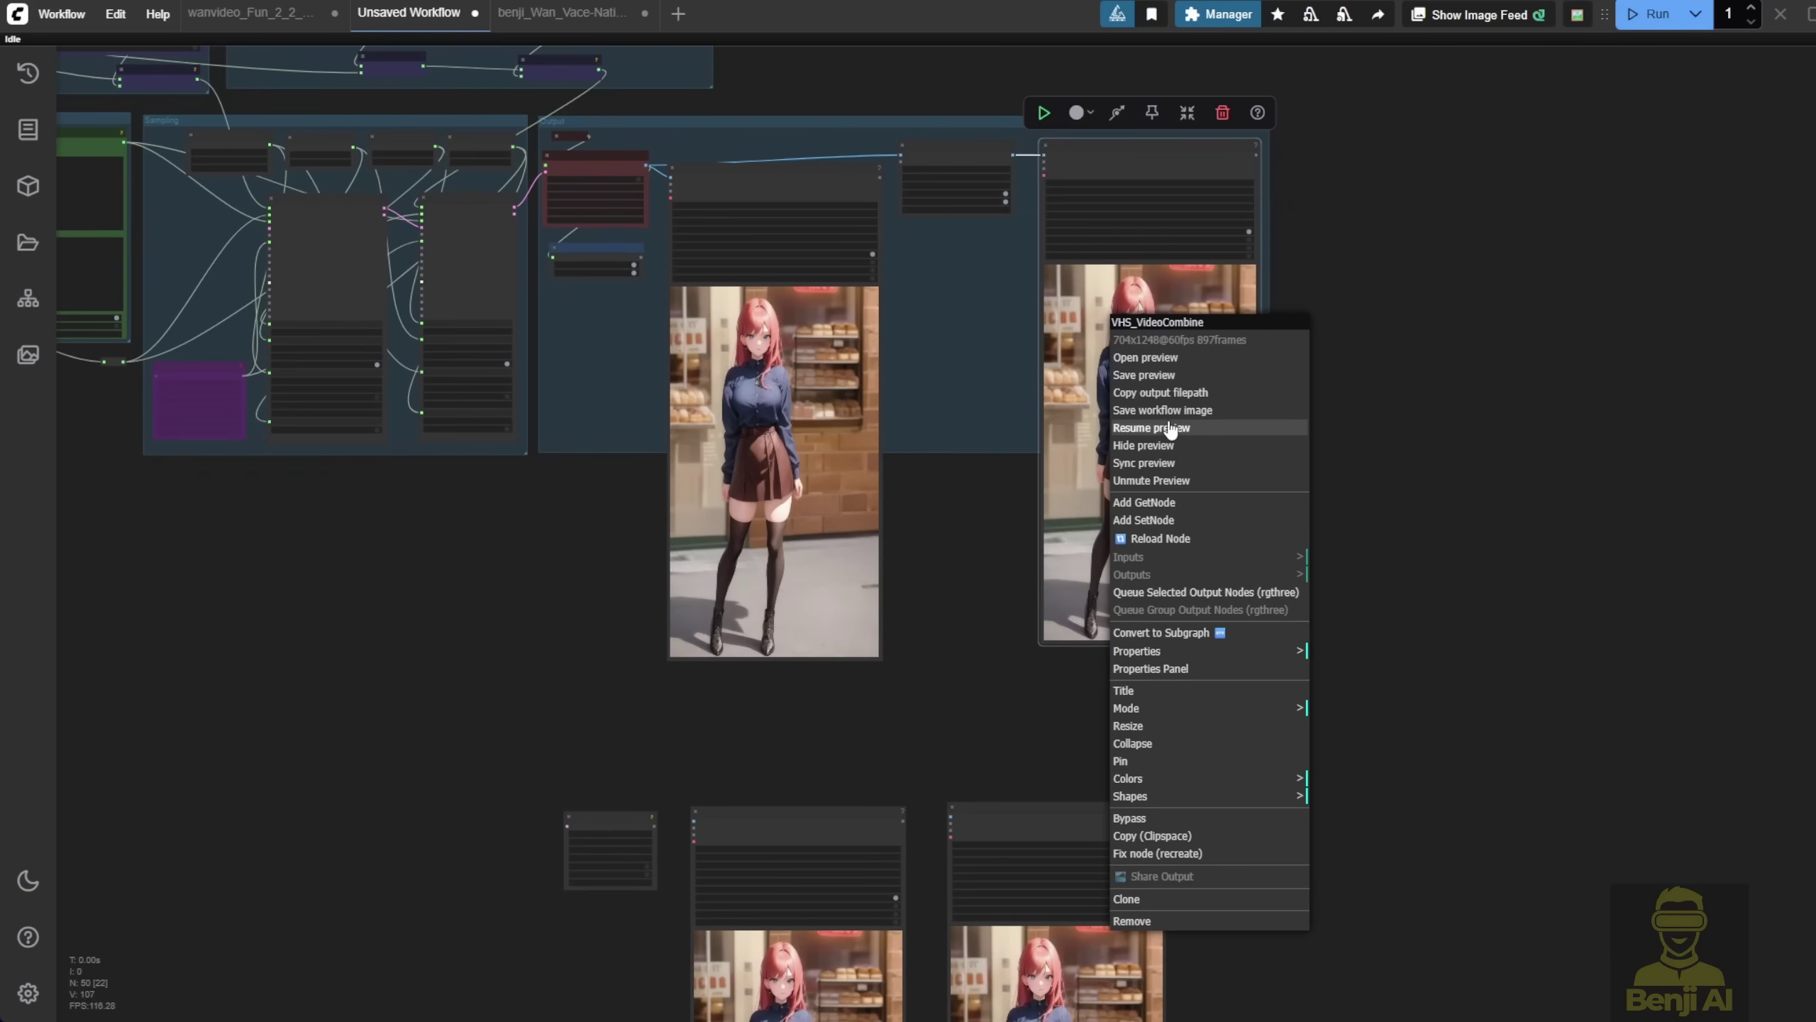
Resume the paused bakery preview and zoom in on both output videos
left_click(1170, 427)
scroll(1180, 432, "up", 4)
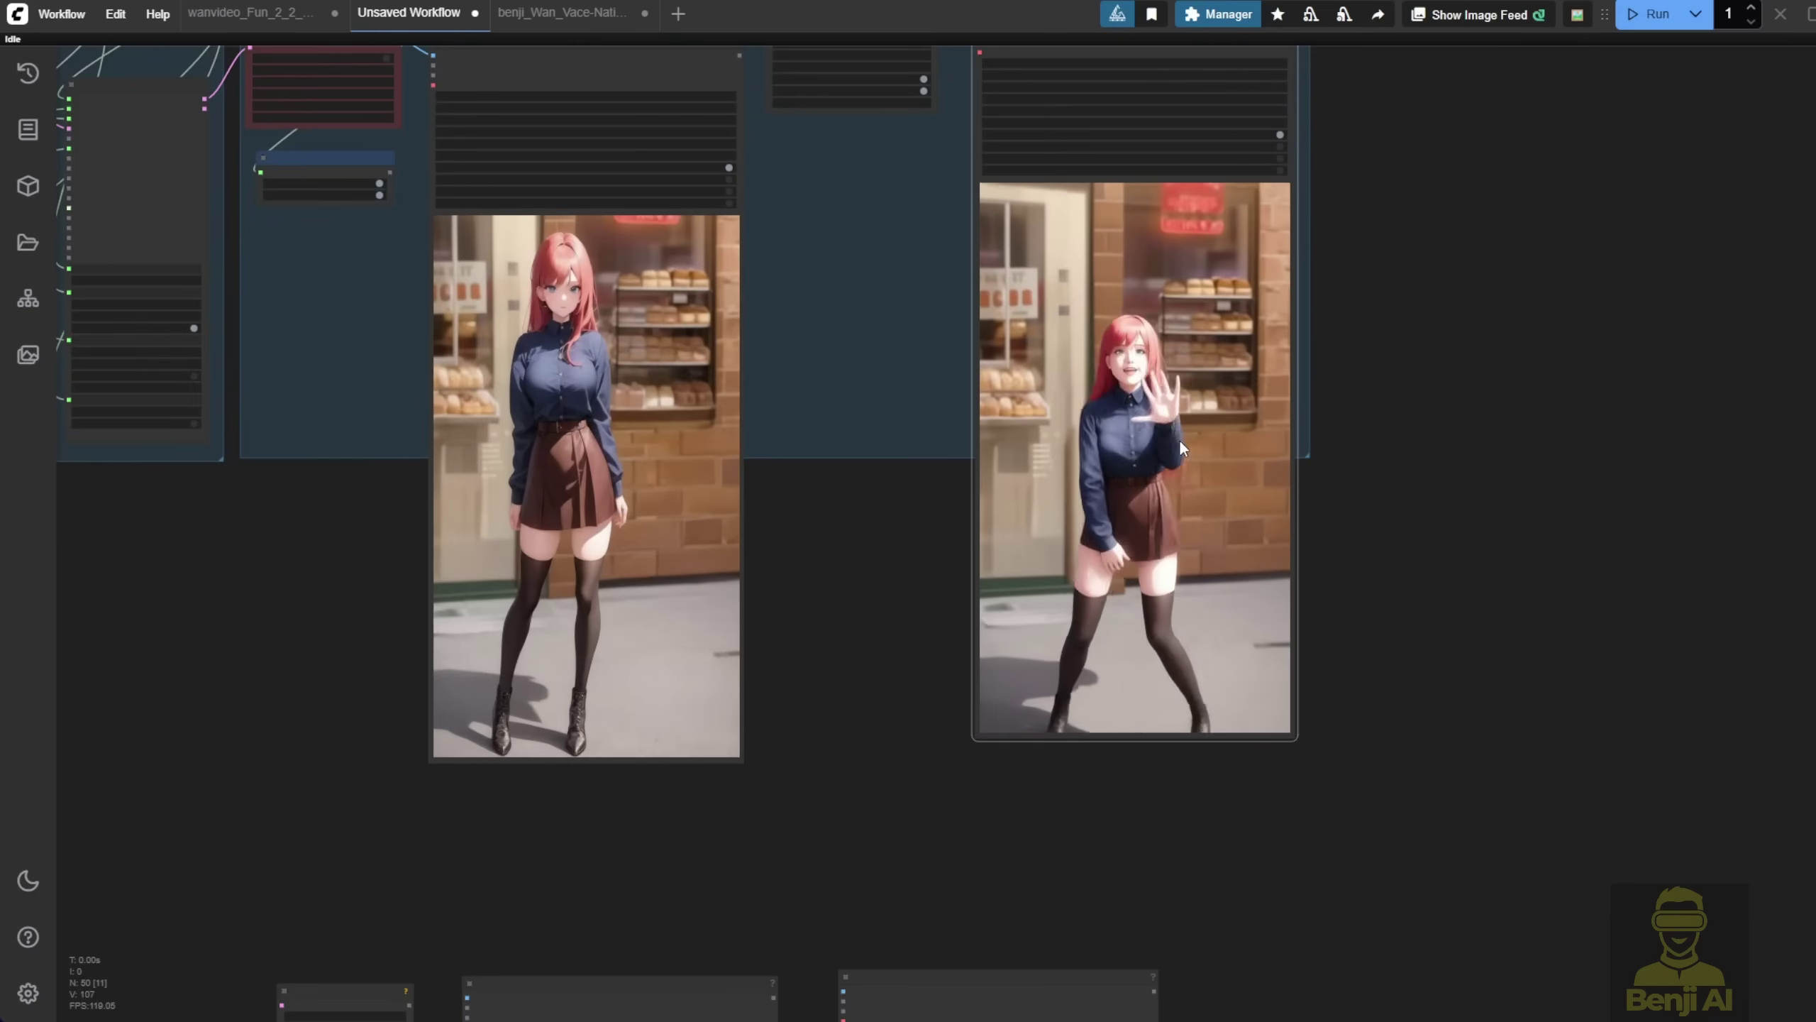
scroll(1165, 457, "up", 3)
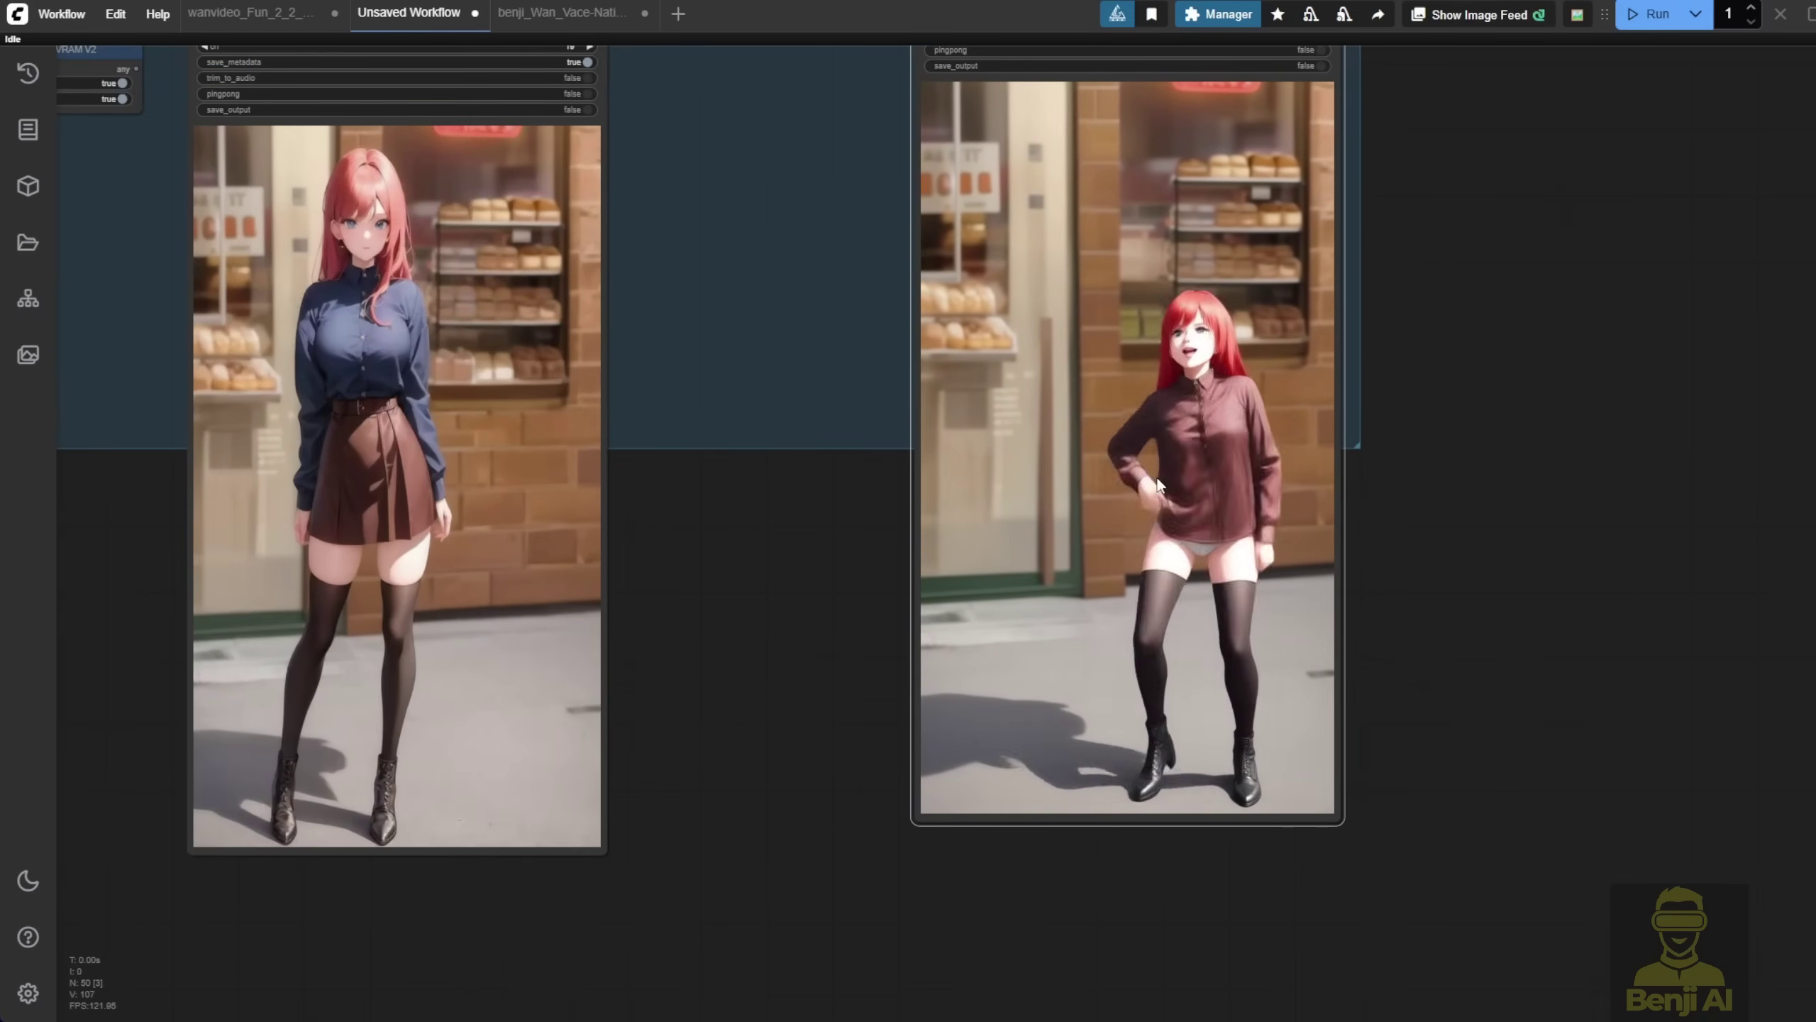
scroll(1159, 486, "down", 3)
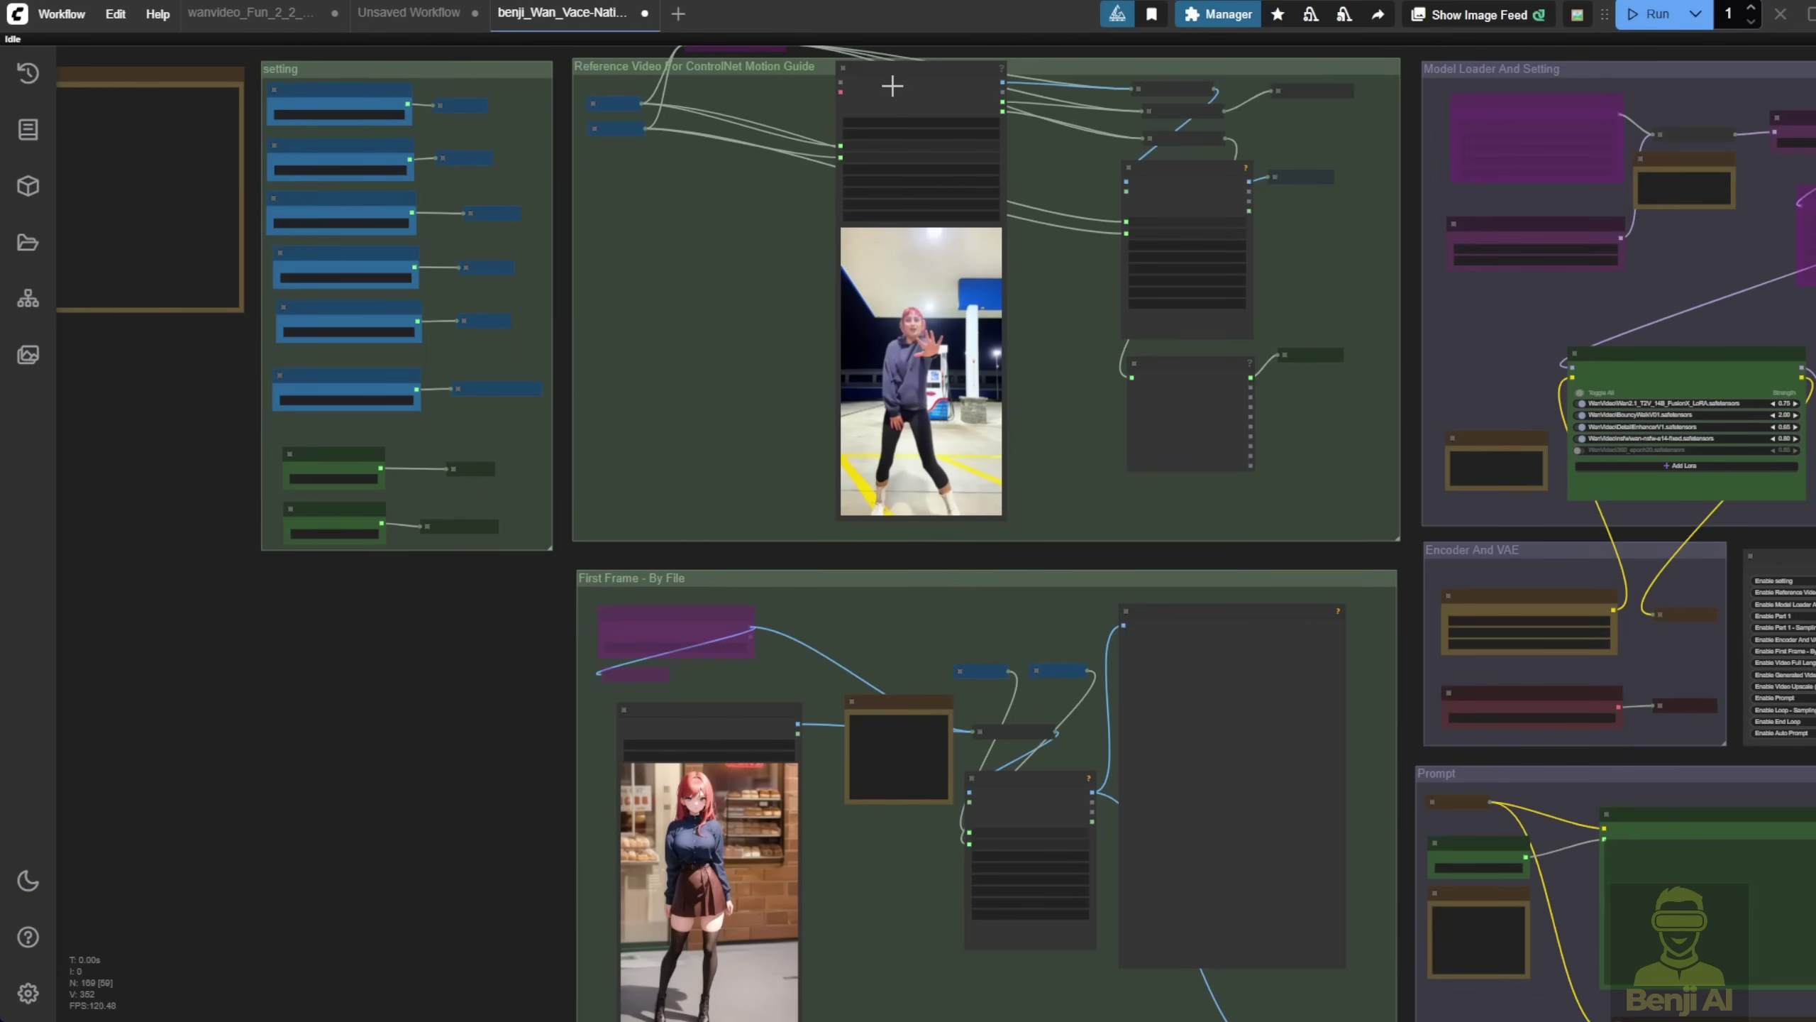
left_click_drag(901, 81, 813, 83)
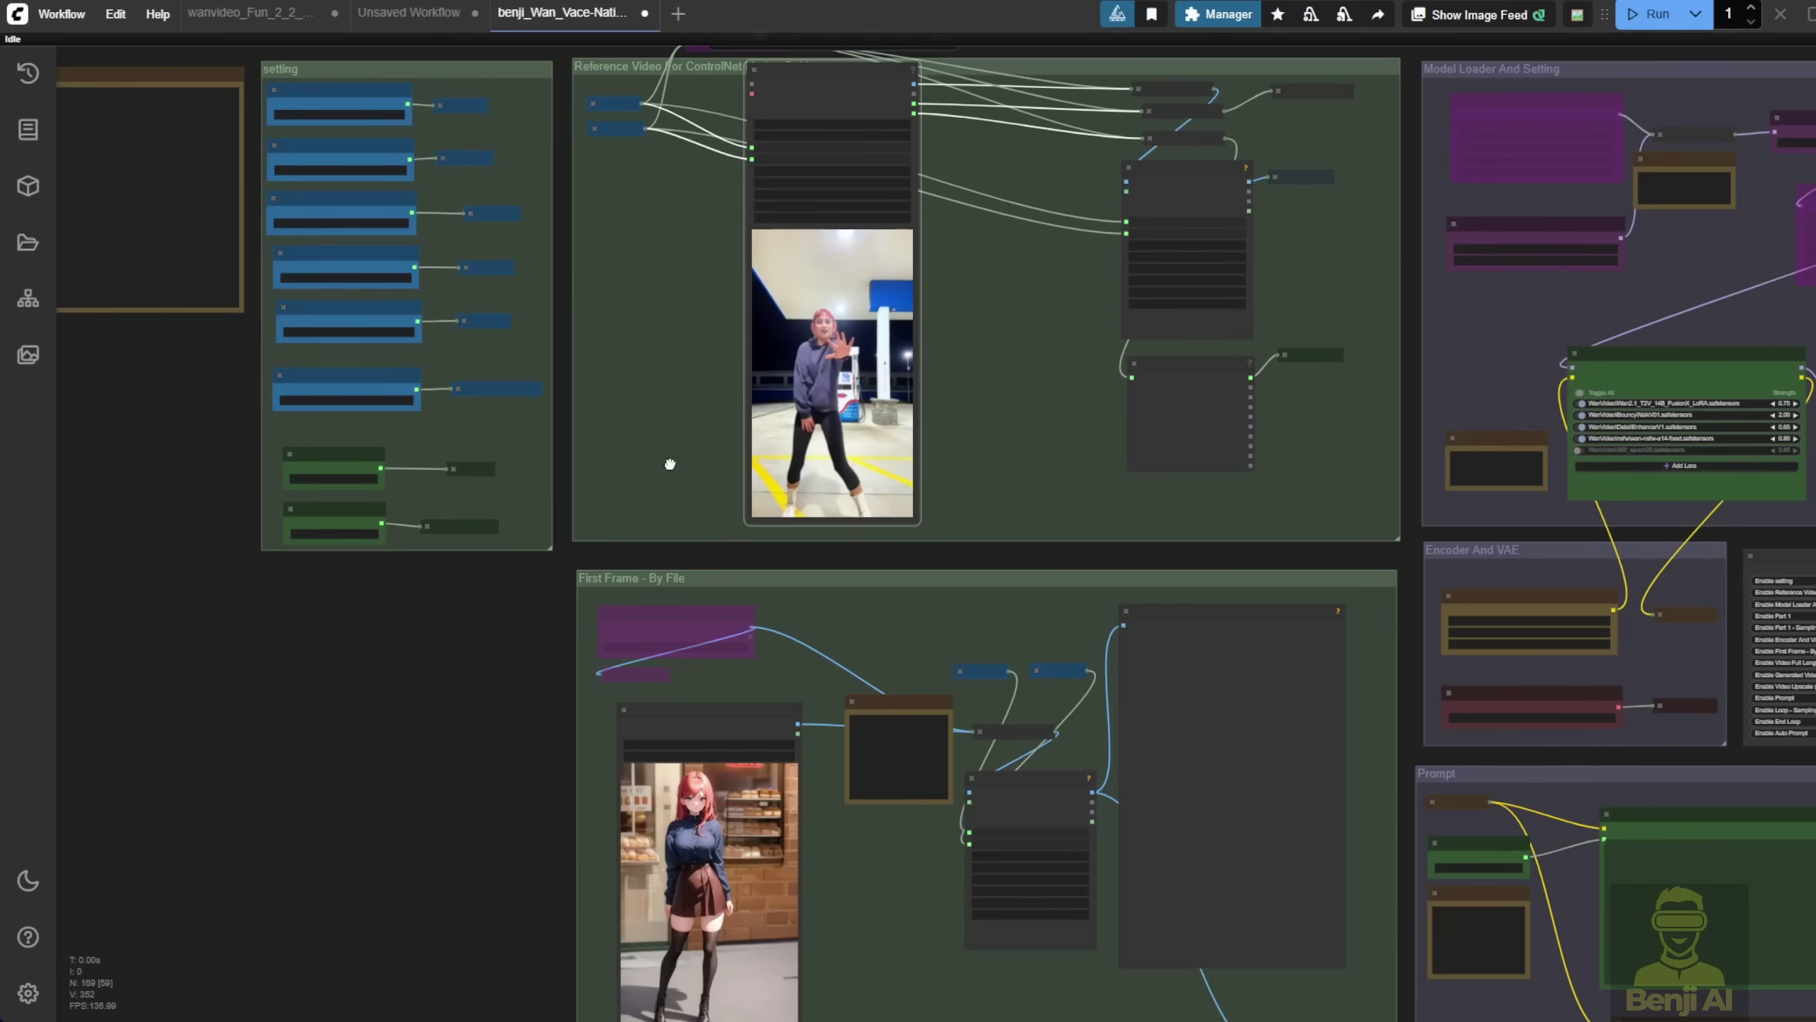
scroll(669, 463, "down", 4)
scroll(726, 463, "up", 3)
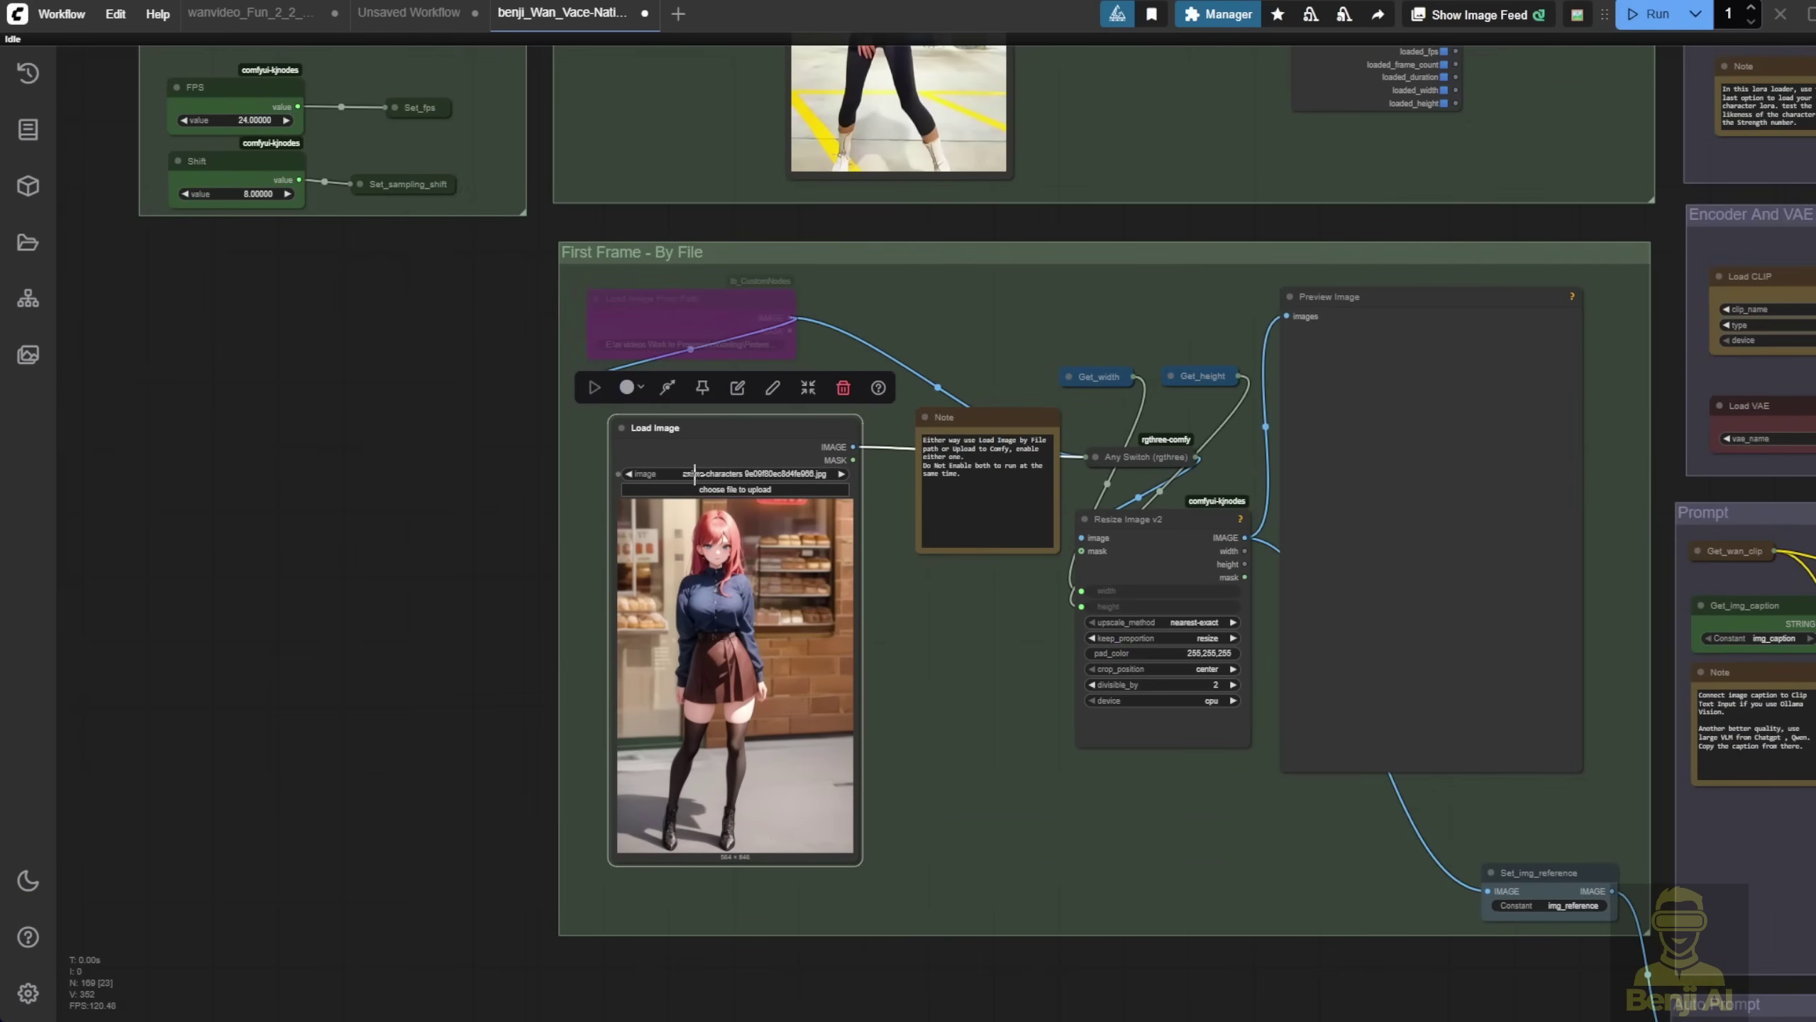
scroll(1425, 329, "down", 5)
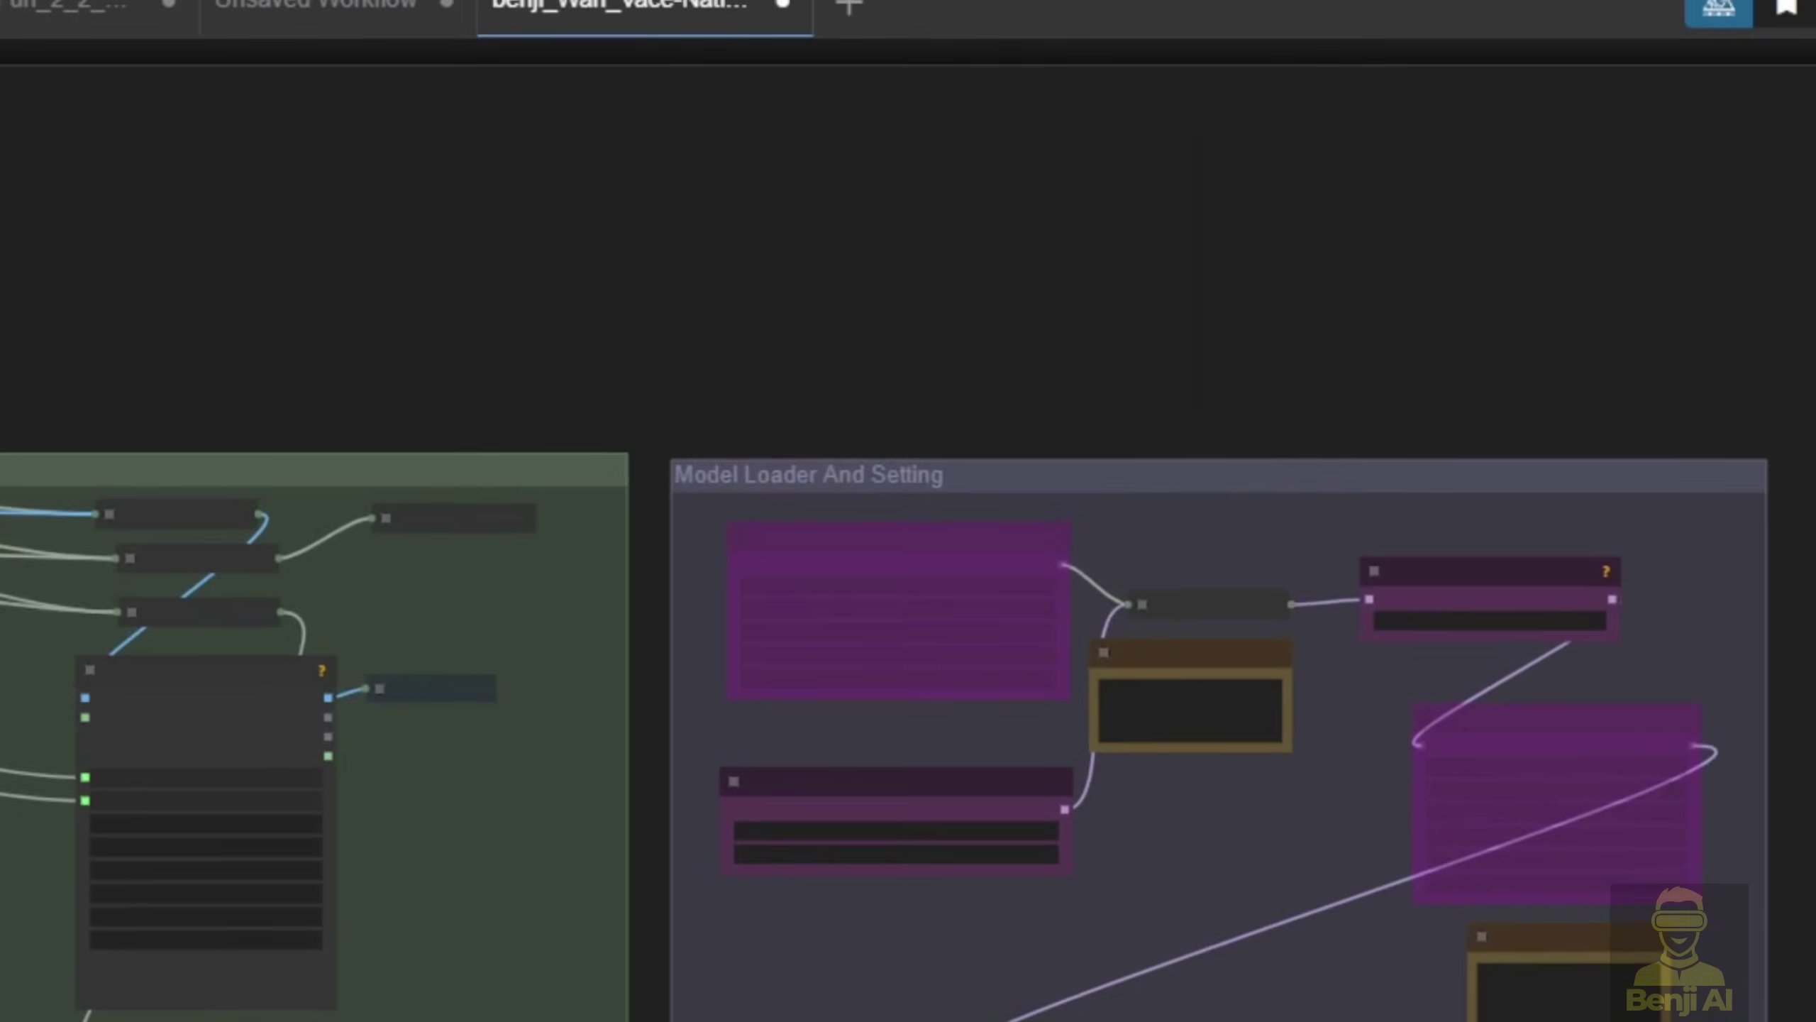
scroll(1063, 880, "up", 8)
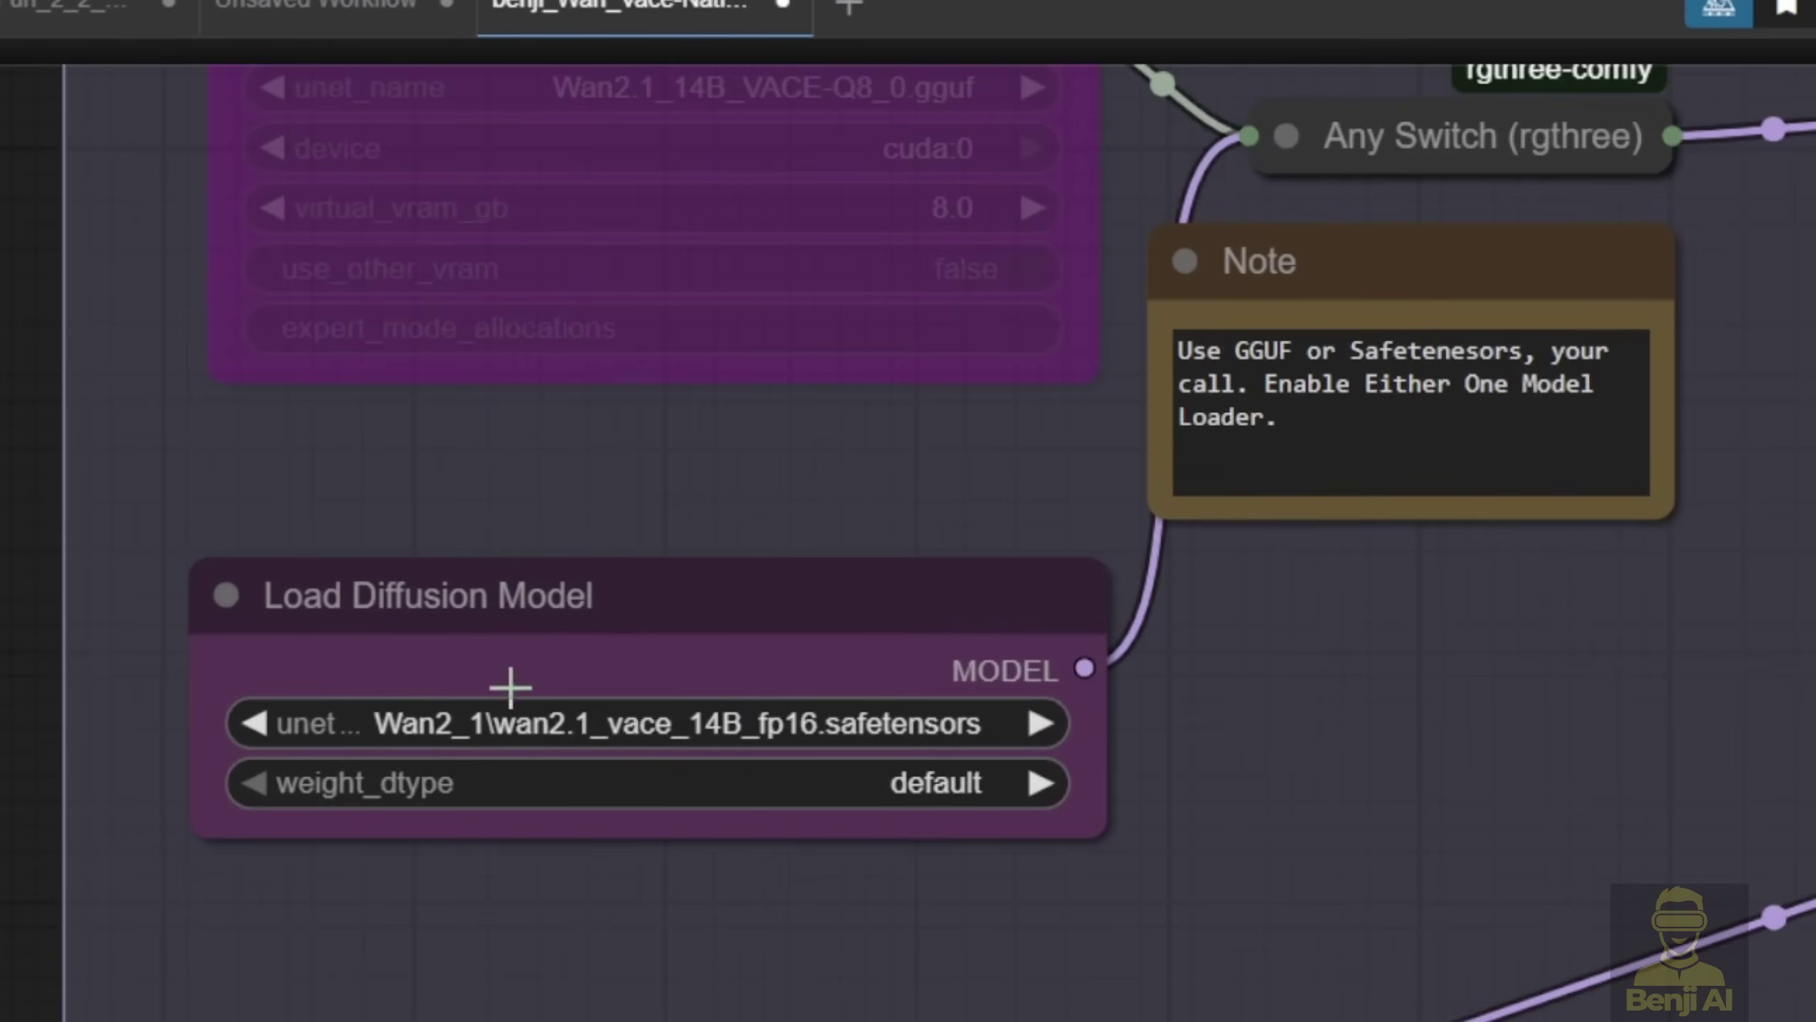
left_click(627, 647)
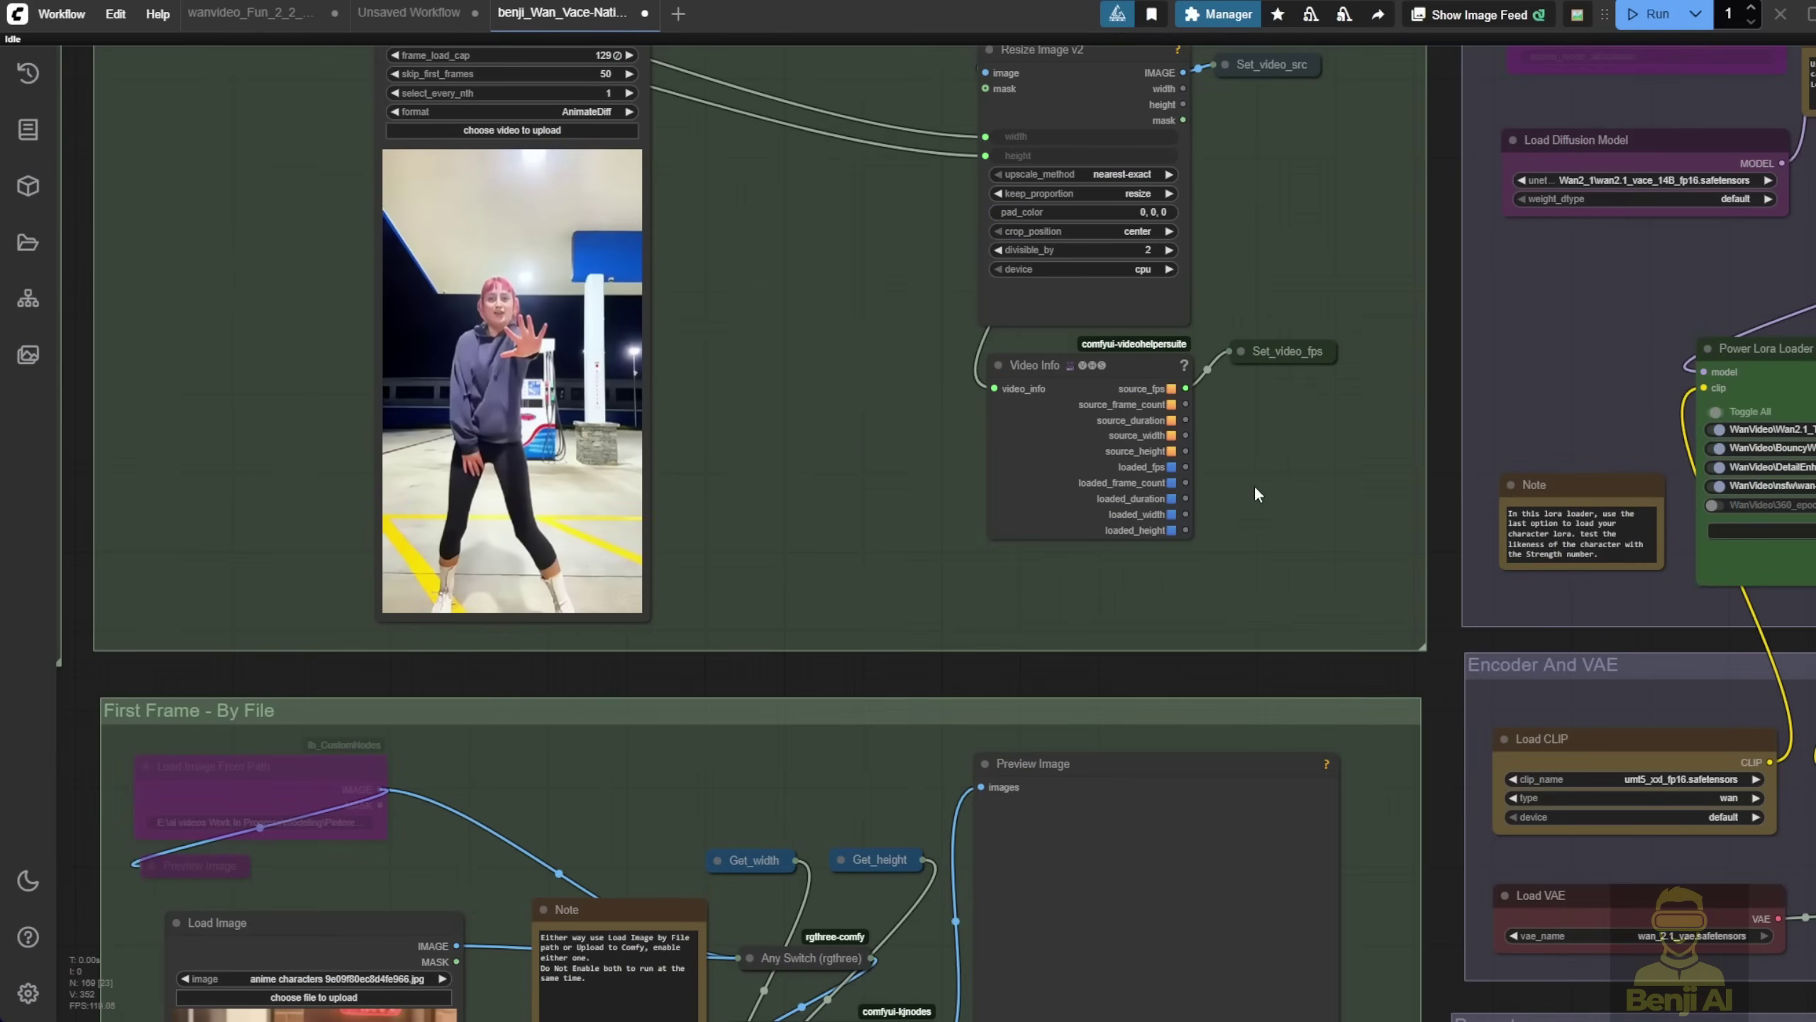
left_click_drag(1254, 485, 1364, 240)
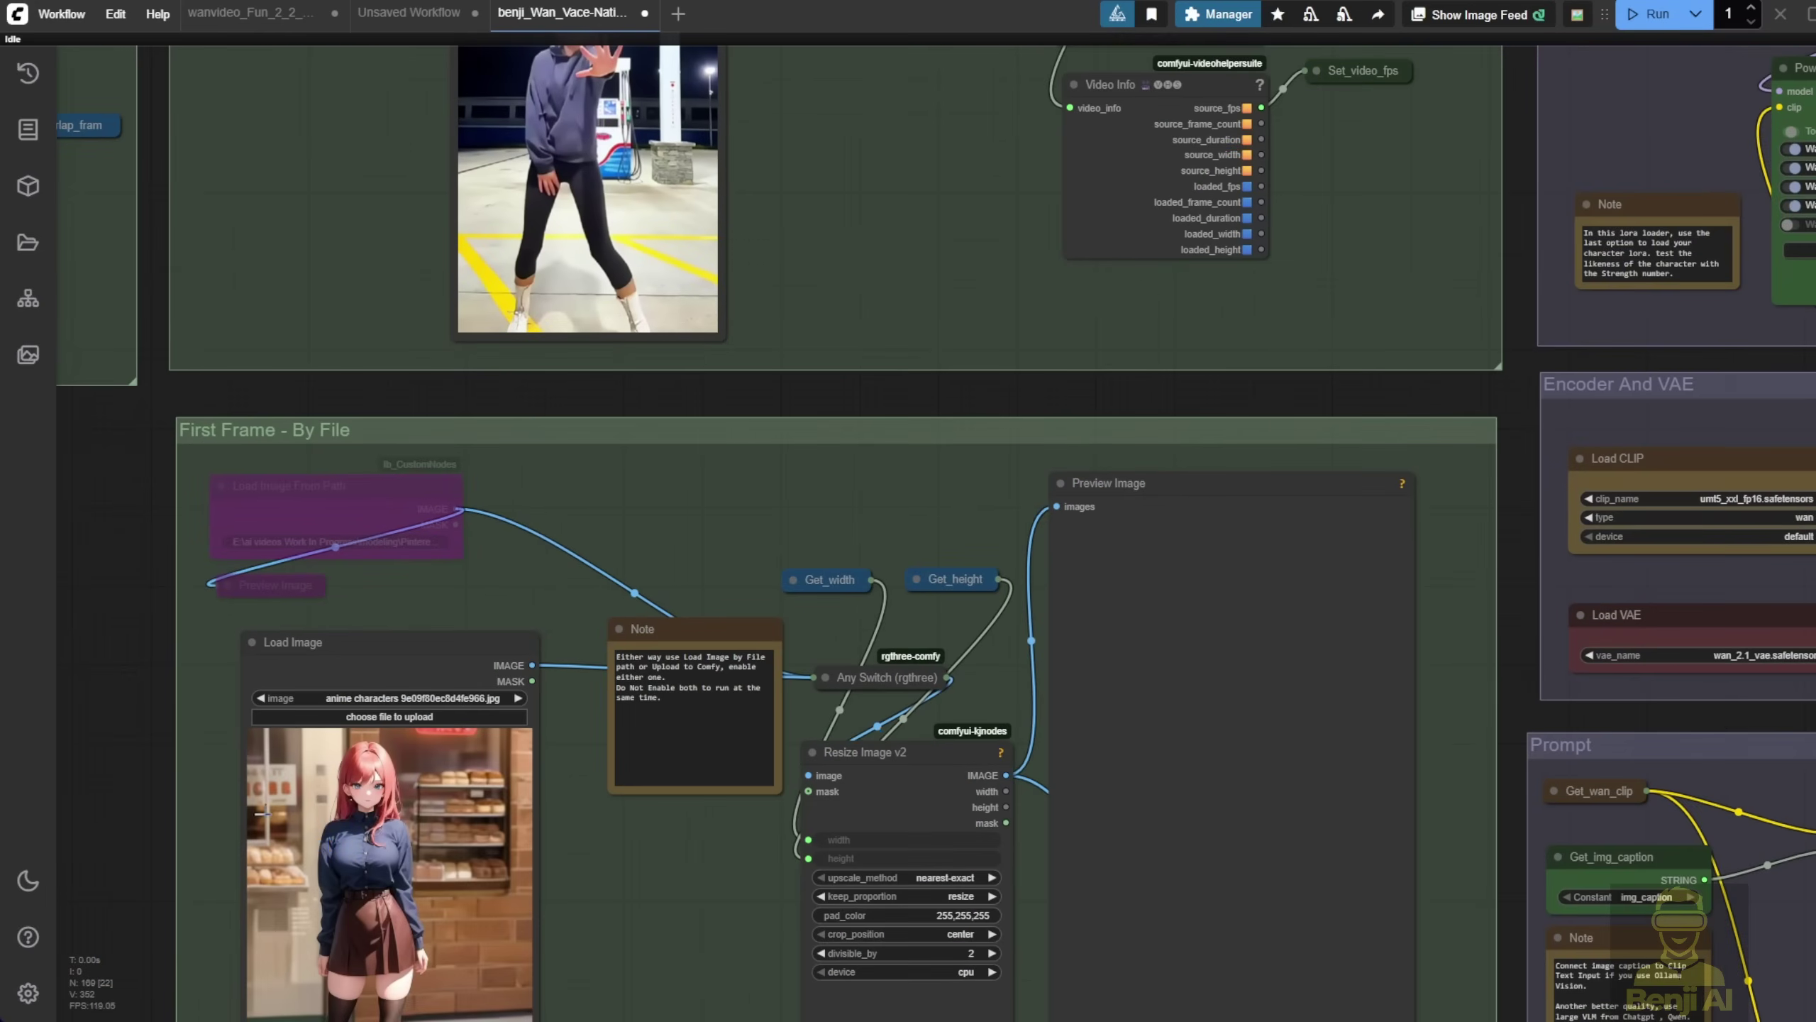
scroll(1208, 510, "down", 4)
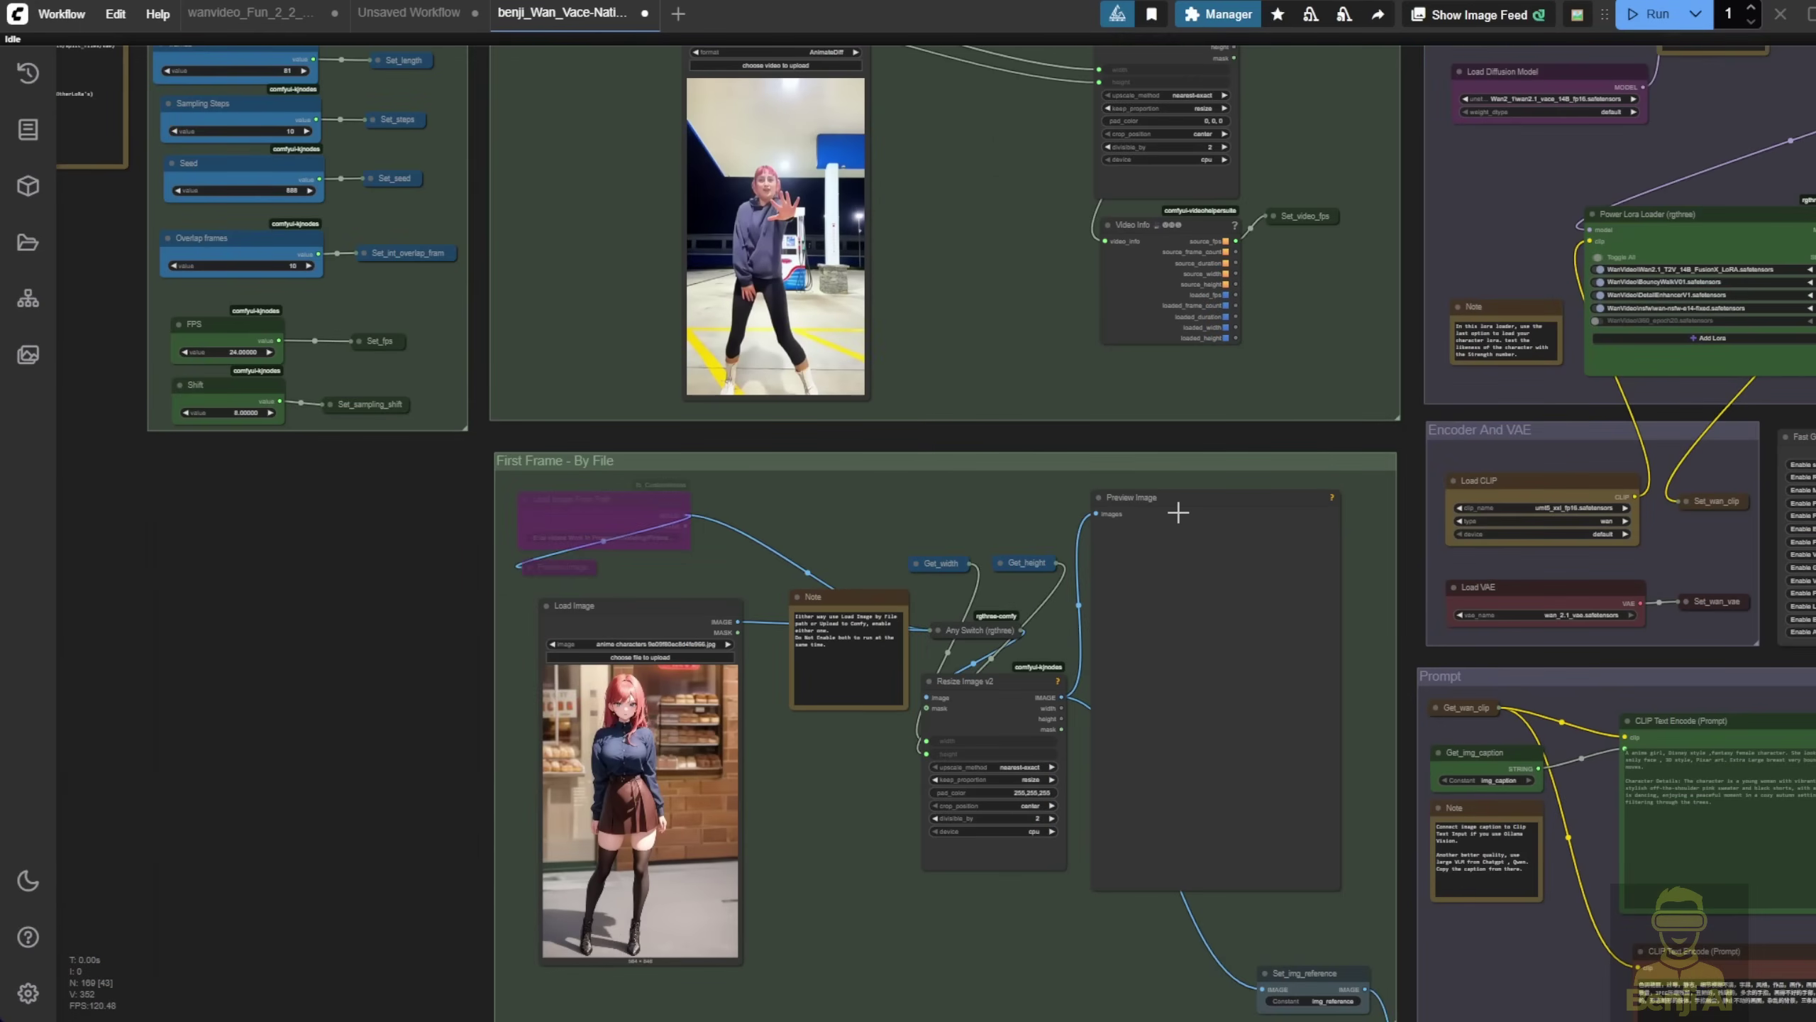
scroll(799, 275, "down", 8)
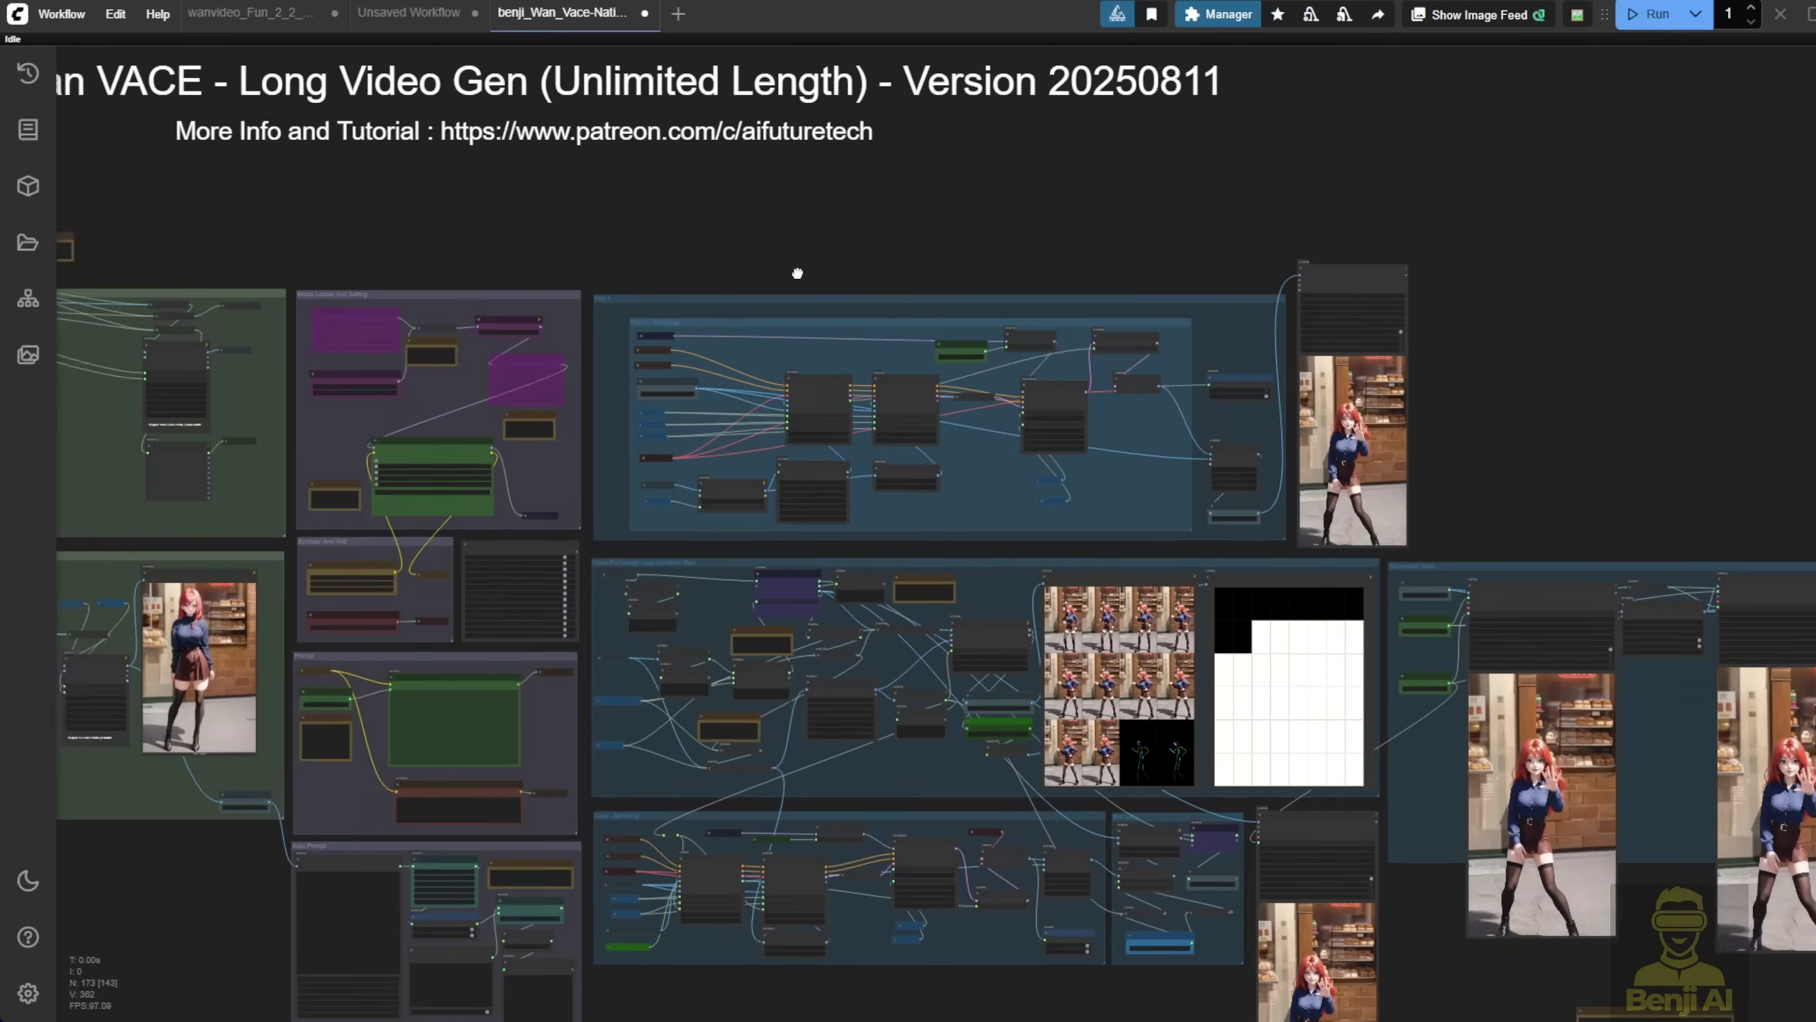
left_click_drag(799, 275, 1318, 235)
Pan to the Generated Video group and its Note and output nodes
scroll(908, 296, "up", 4)
scroll(749, 199, "down", 1)
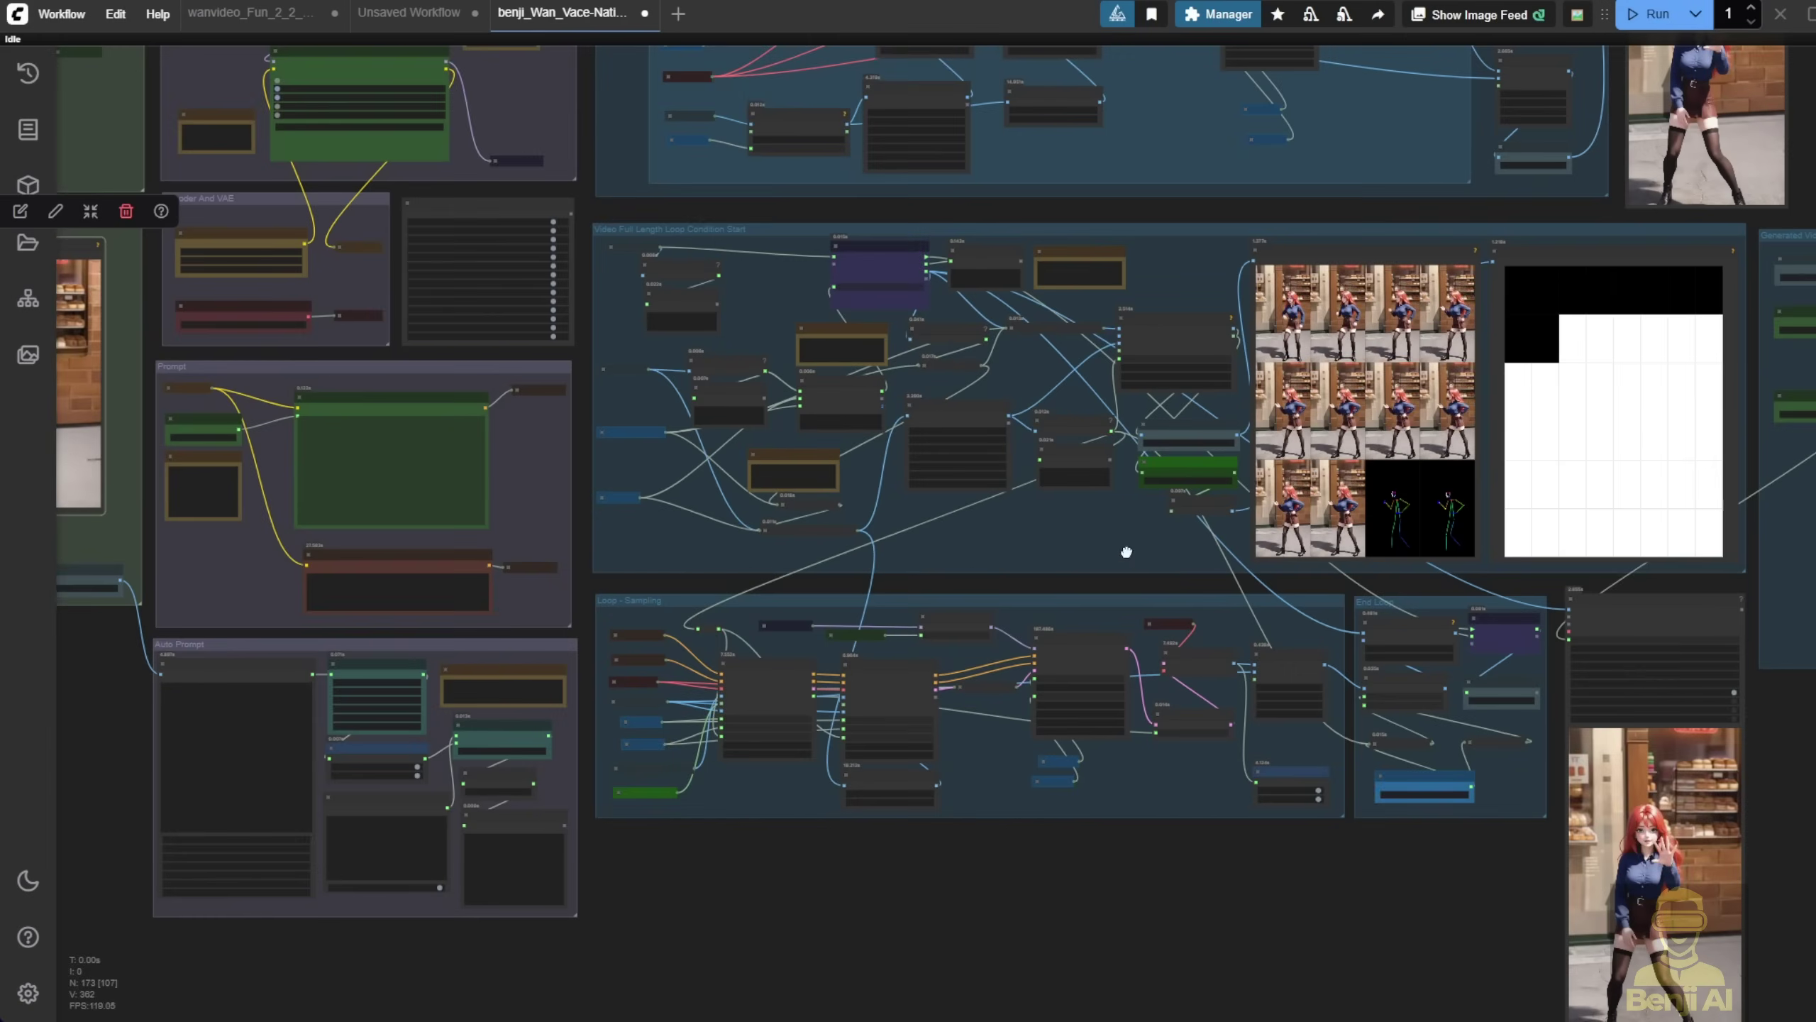
left_click_drag(1126, 551, 103, 492)
left_click_drag(1203, 706, 844, 605)
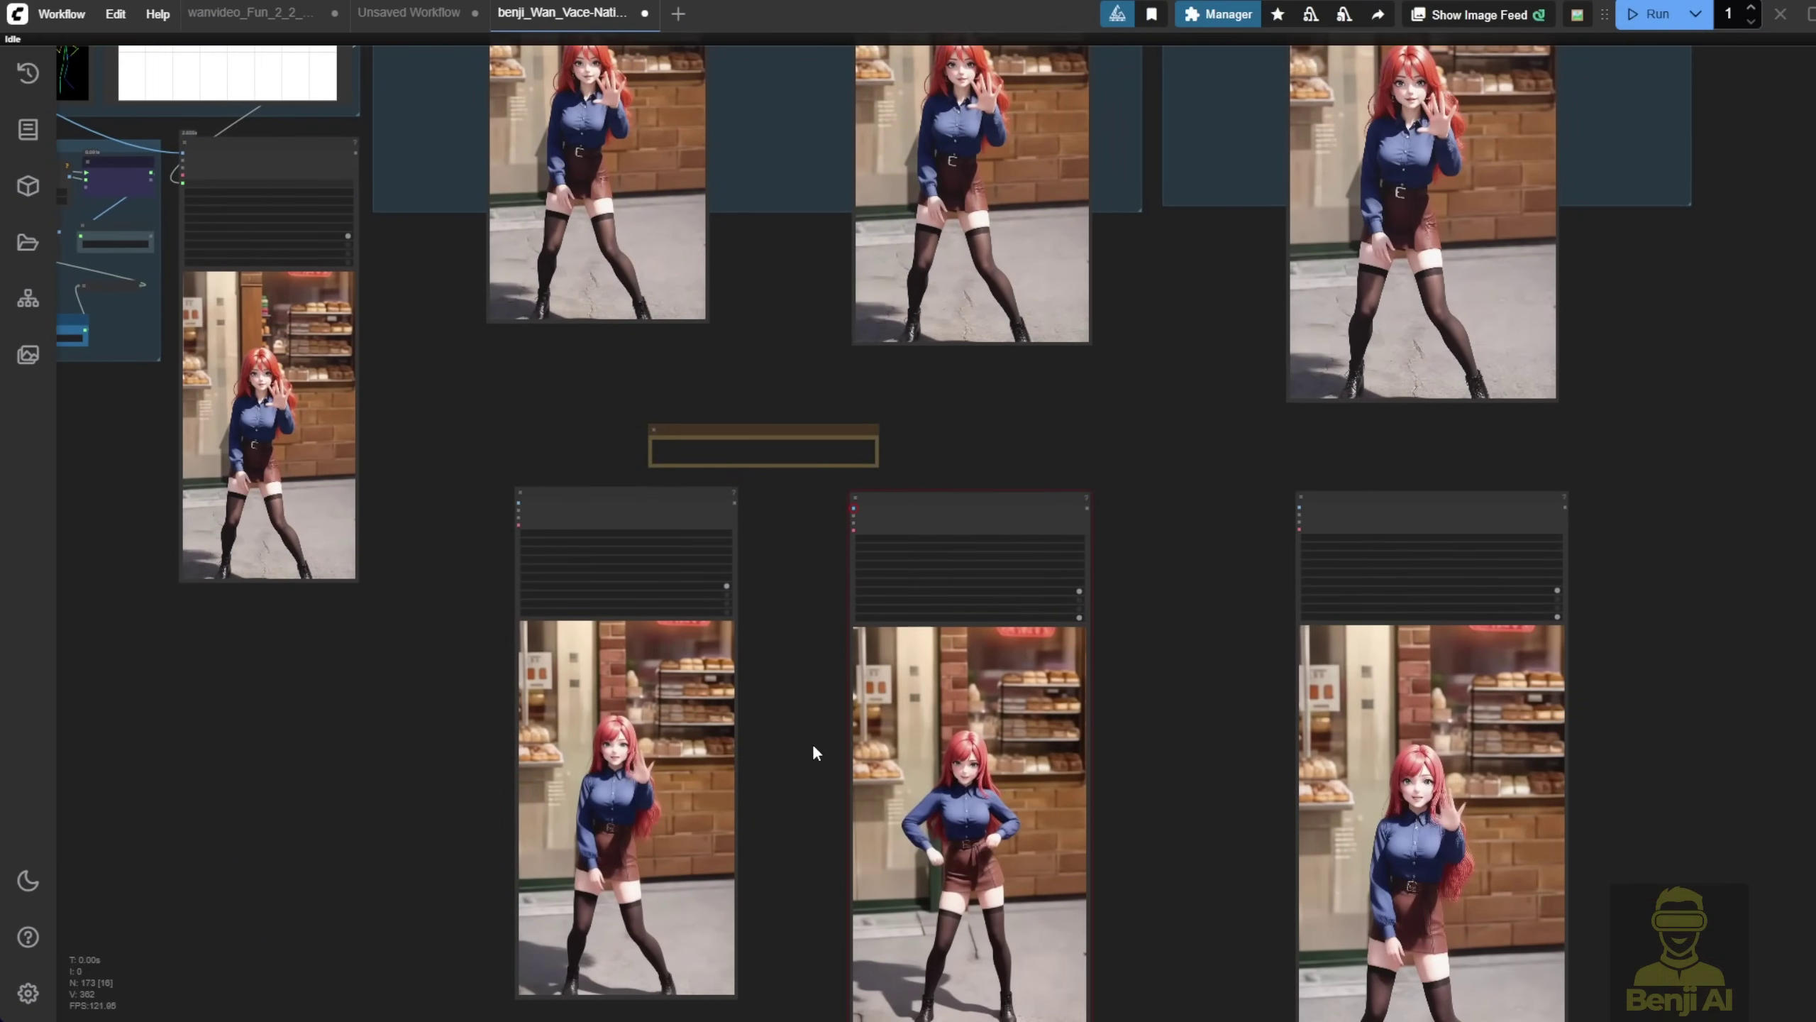
left_click_drag(819, 376, 831, 272)
scroll(803, 426, "up", 6)
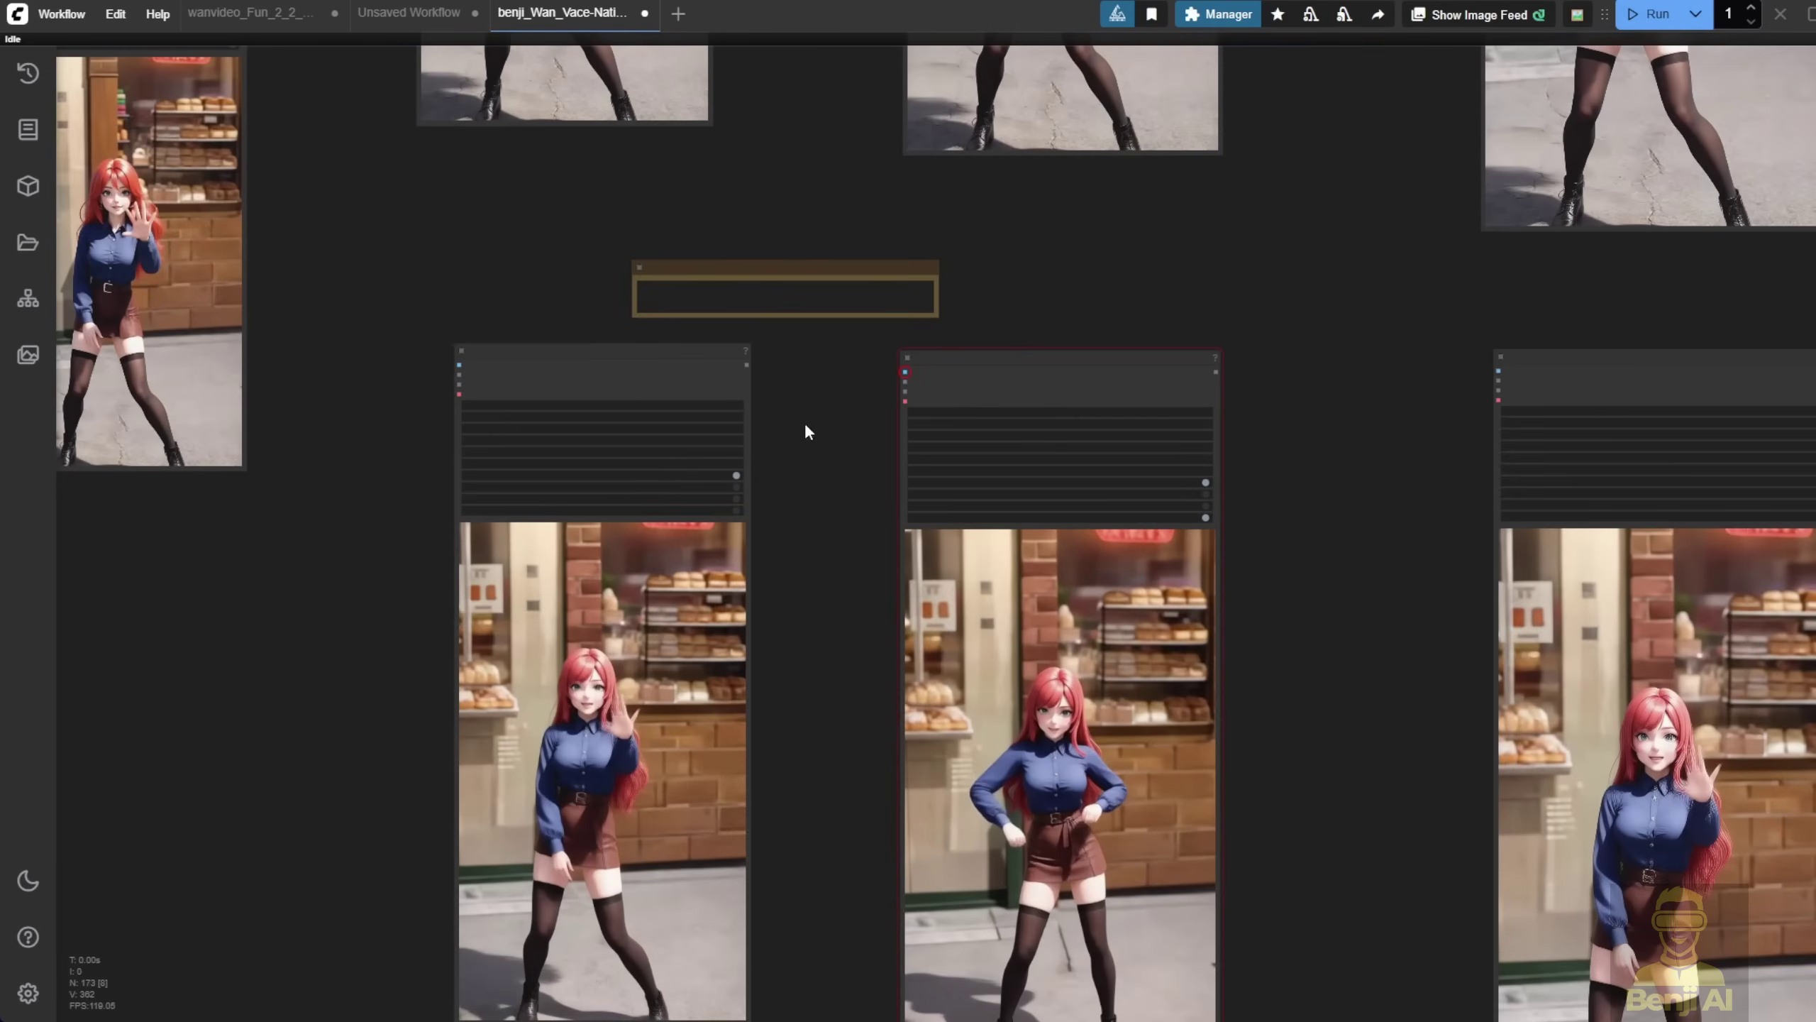
Rearrange the three Video Combine output nodes side by side
left_click_drag(689, 331, 743, 316)
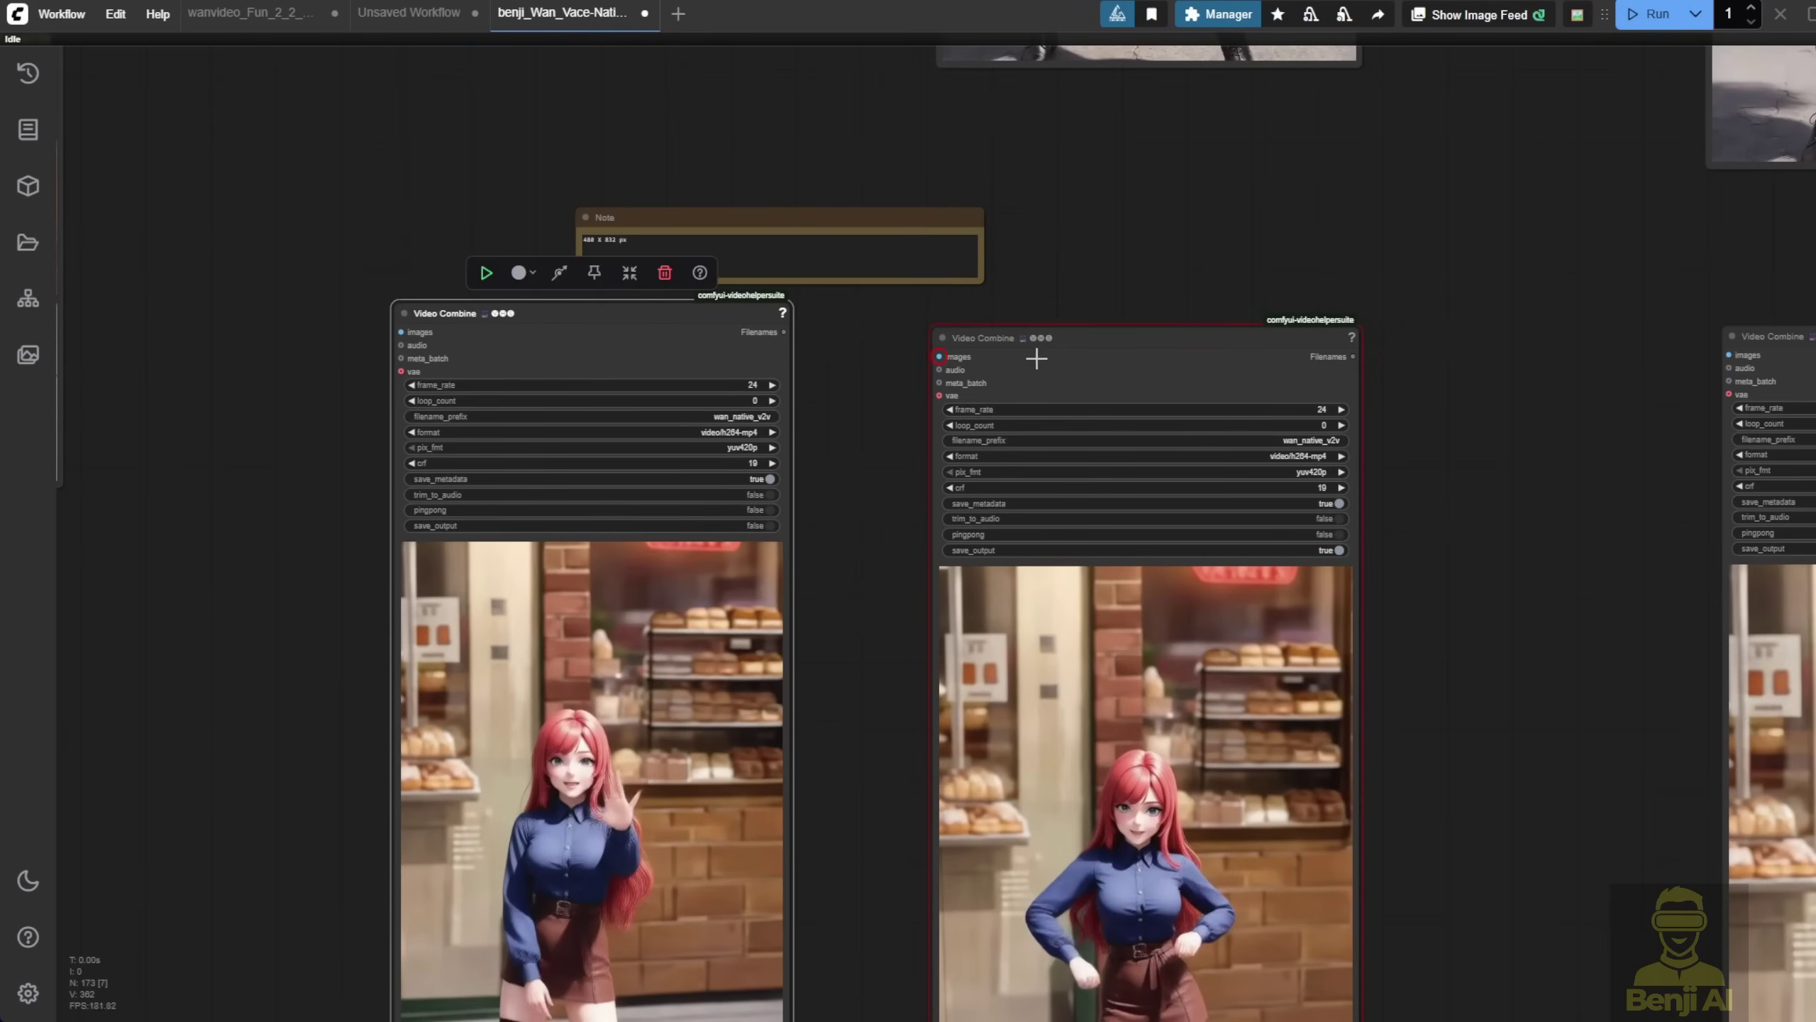
left_click_drag(1033, 337, 950, 318)
left_click_drag(1801, 335, 1394, 308)
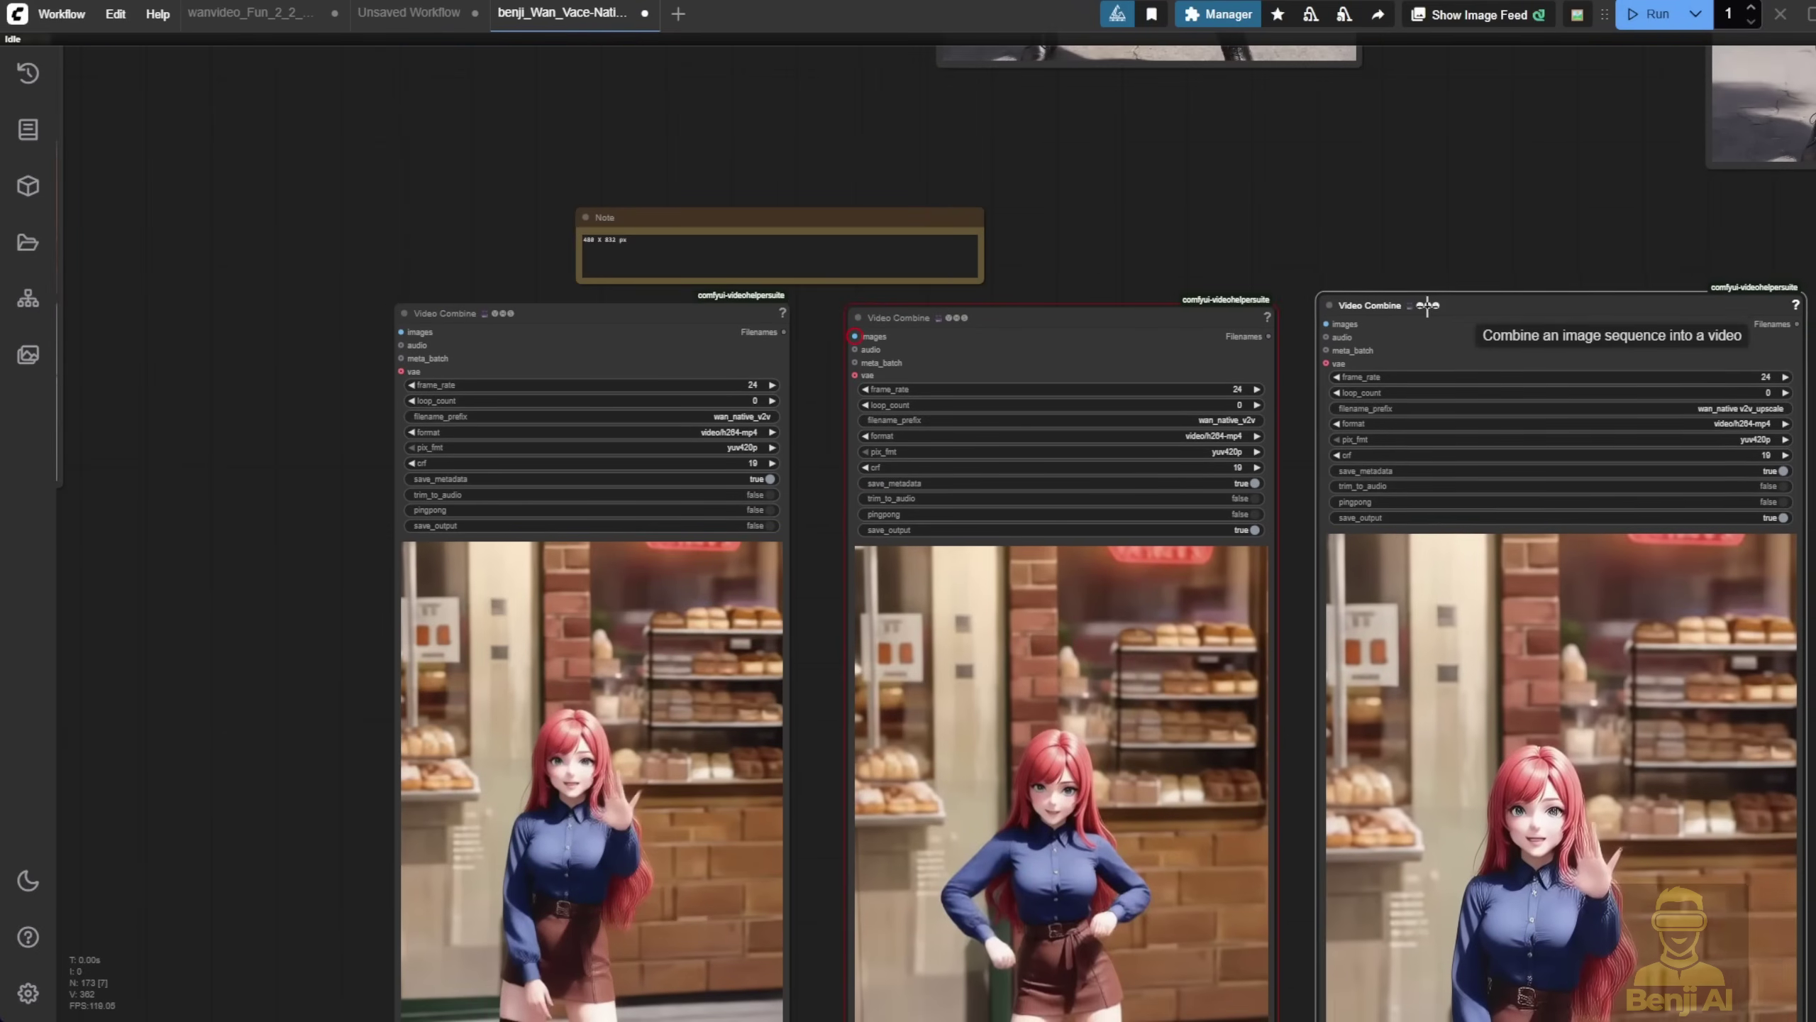
scroll(645, 218, "up", 3)
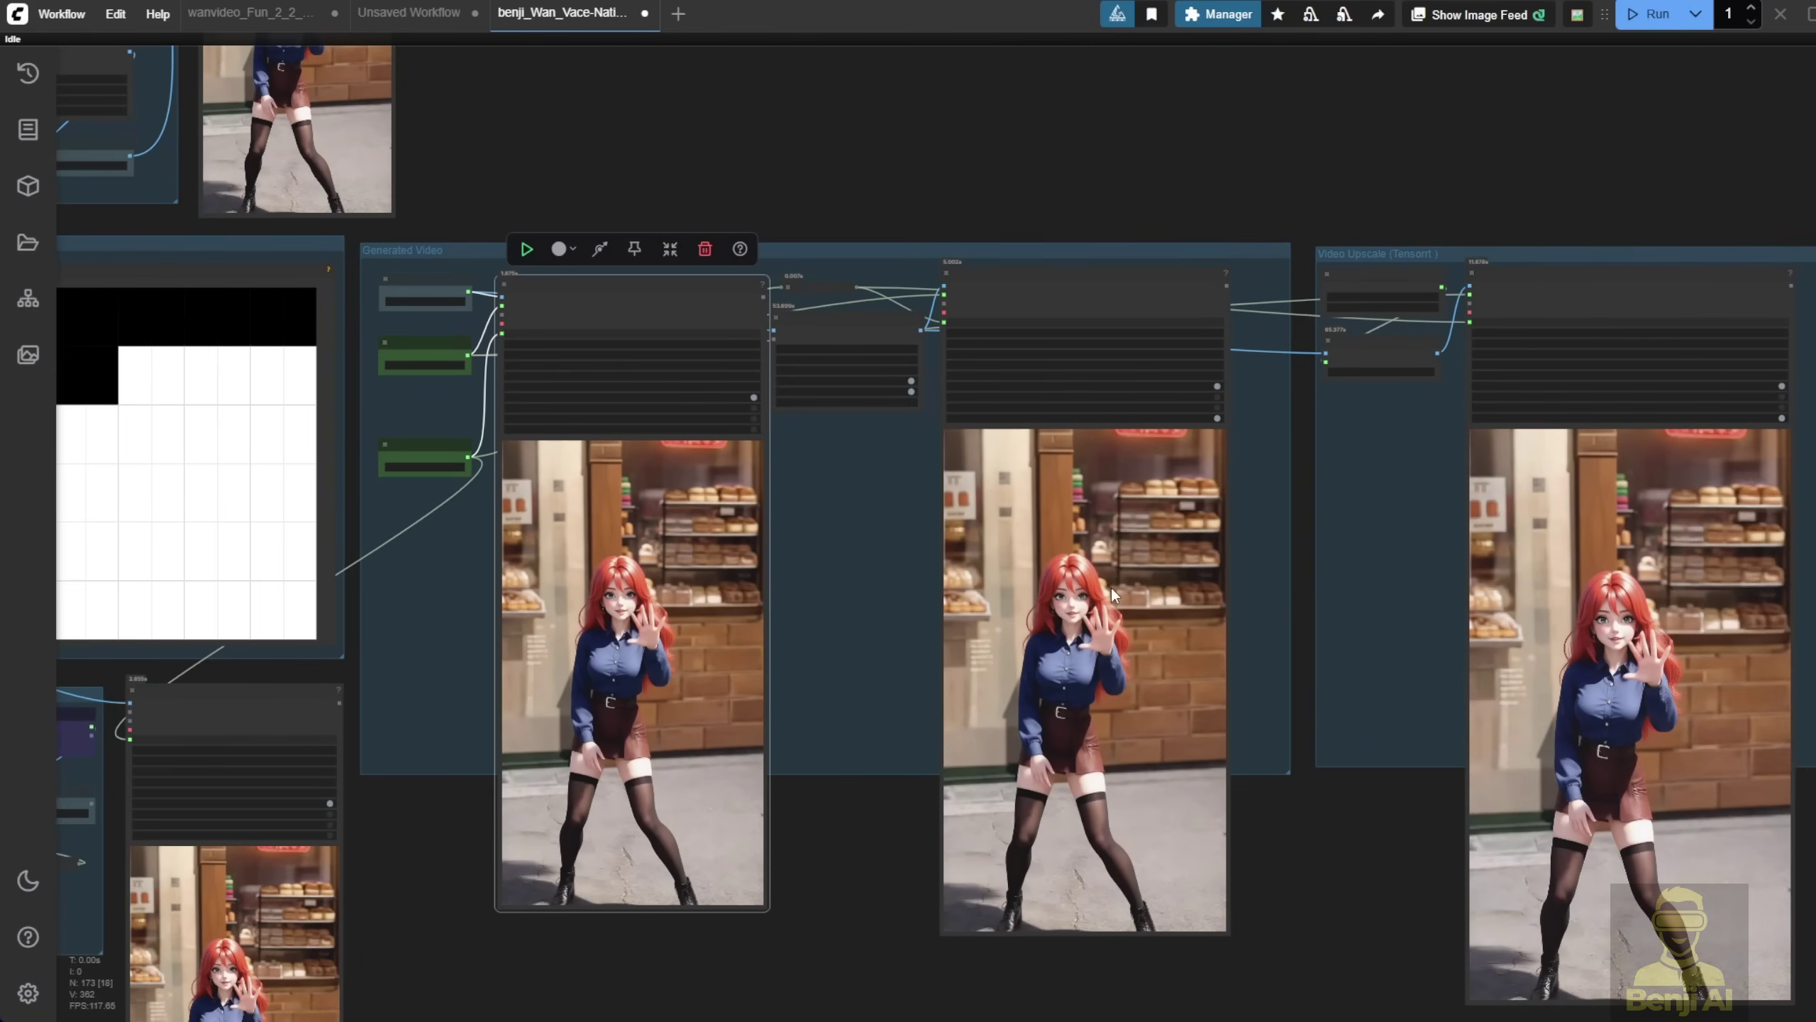
scroll(820, 597, "up", 4)
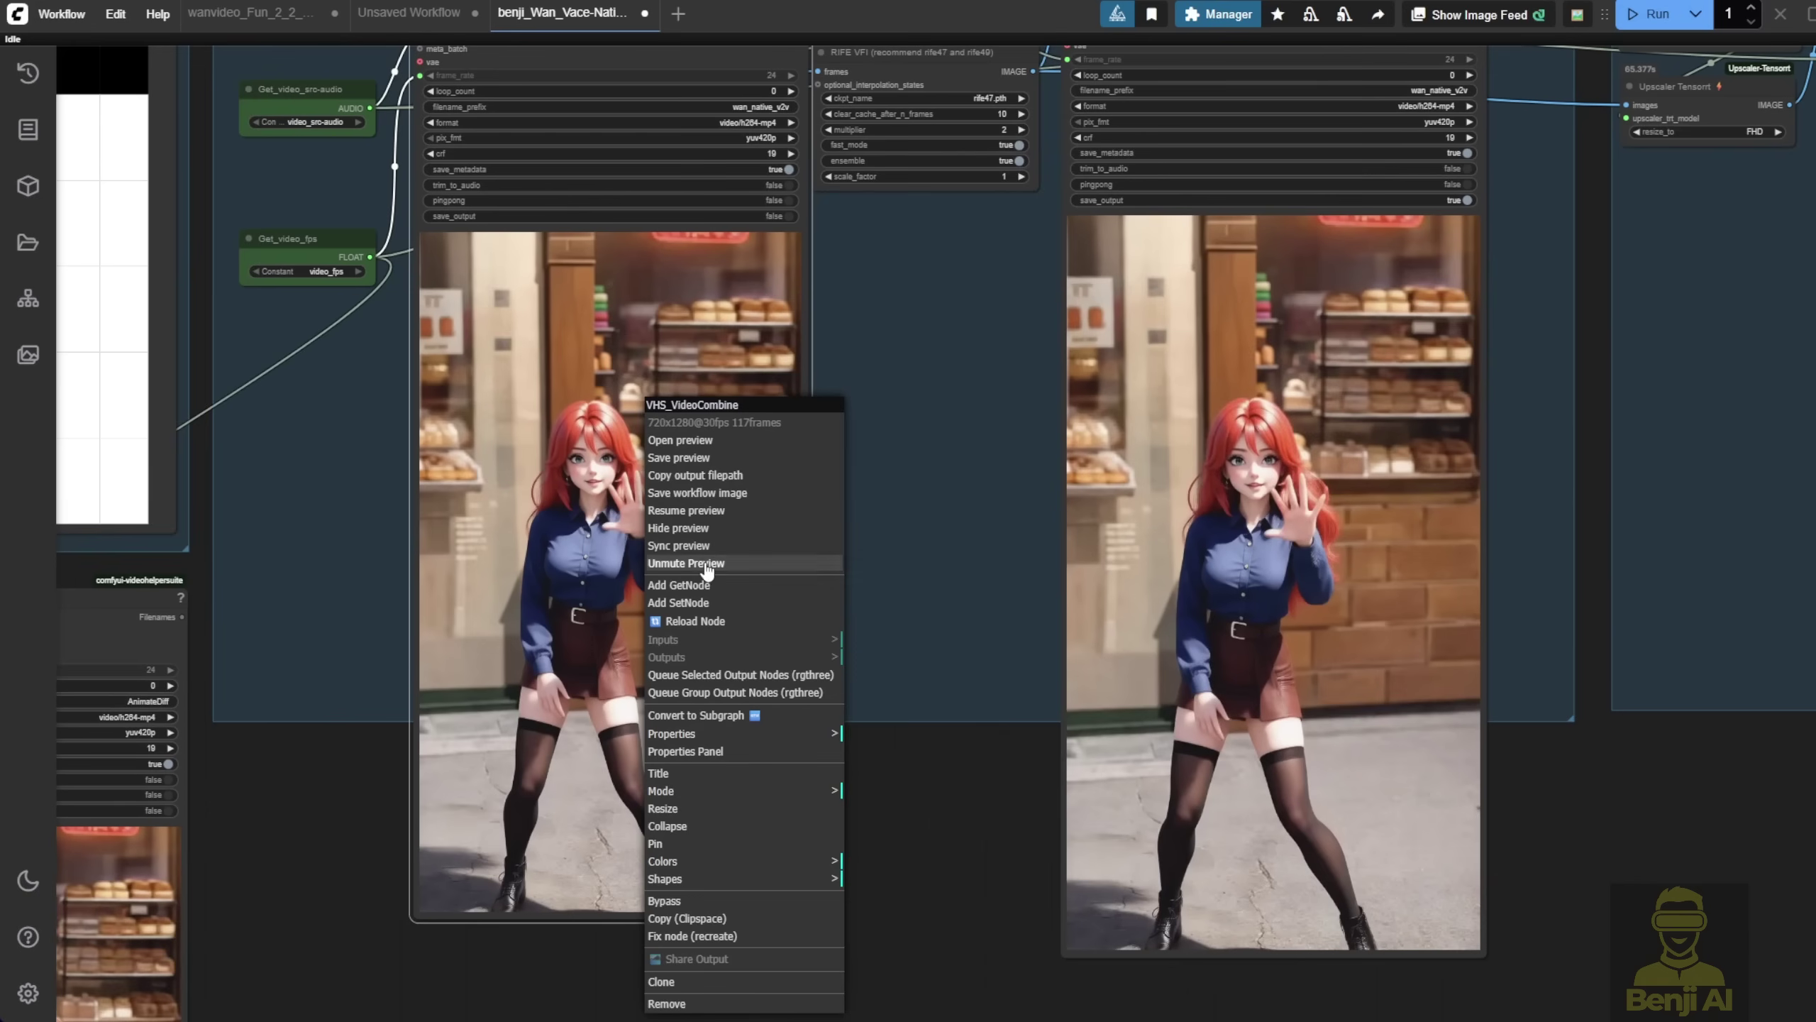
Resume preview playback on the left, right and remaining bakery-girl output videos
left_click(733, 518)
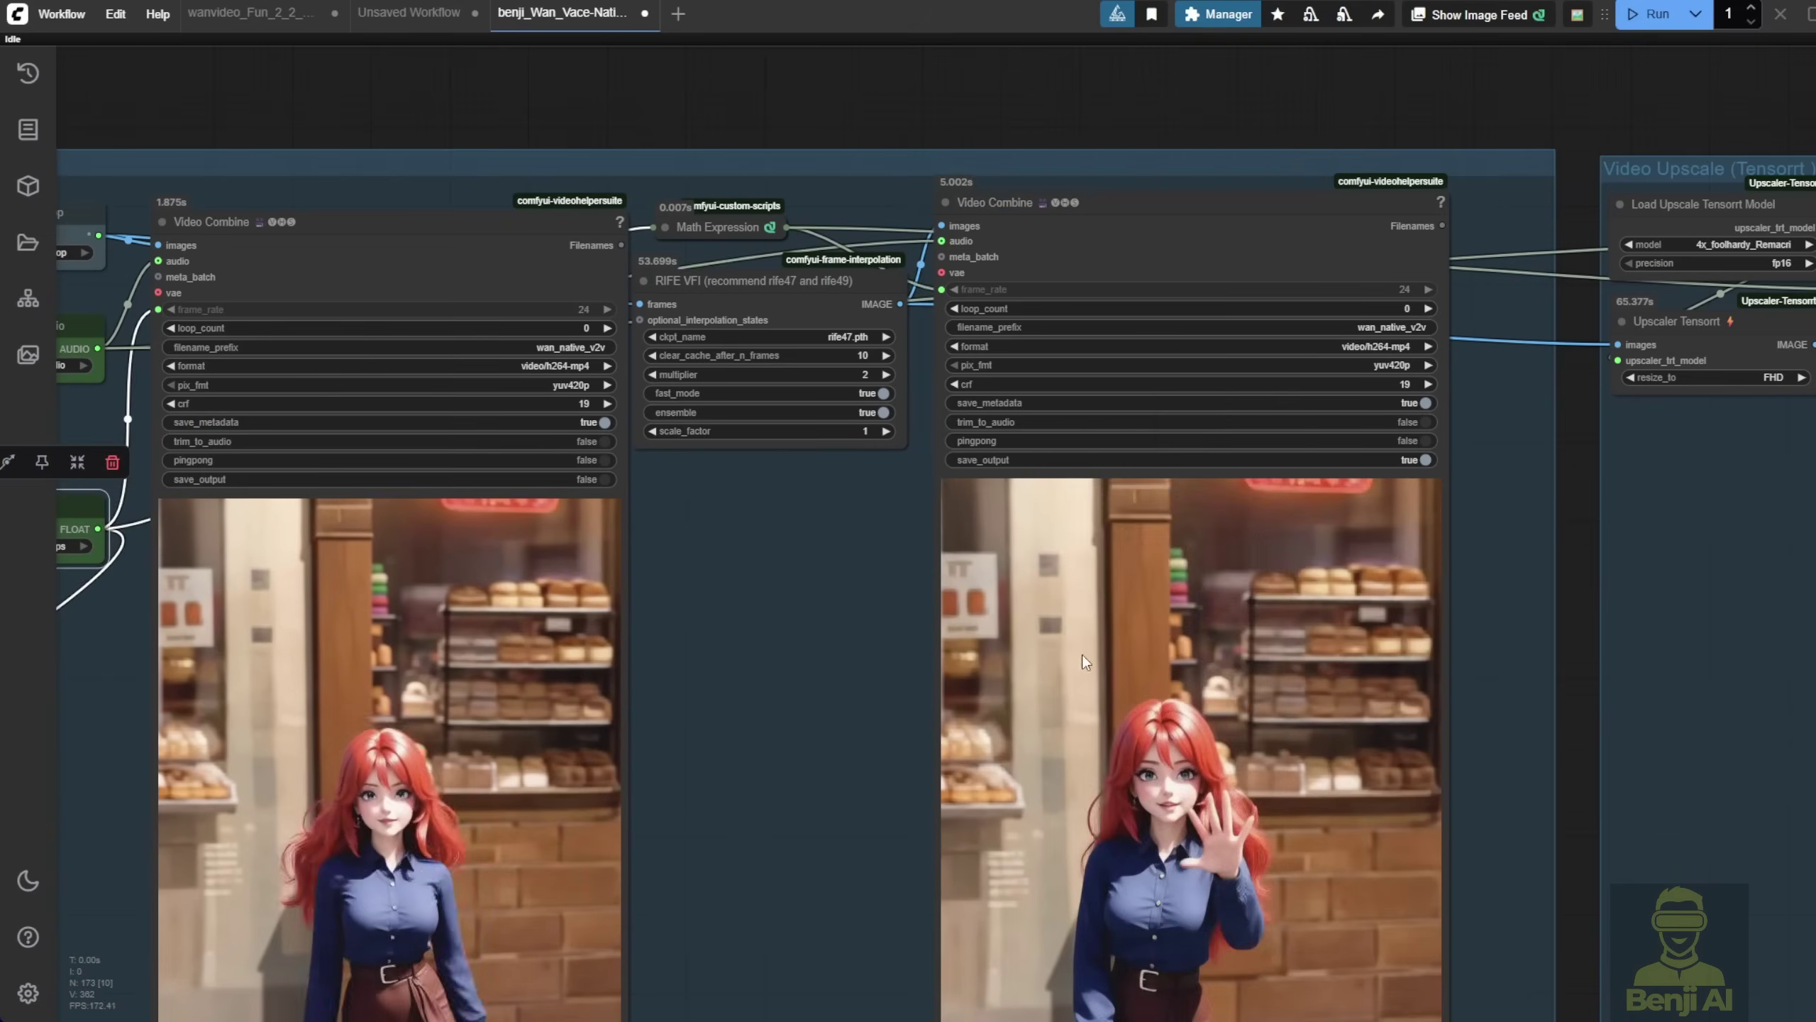
right_click(1083, 653)
left_click(1168, 513)
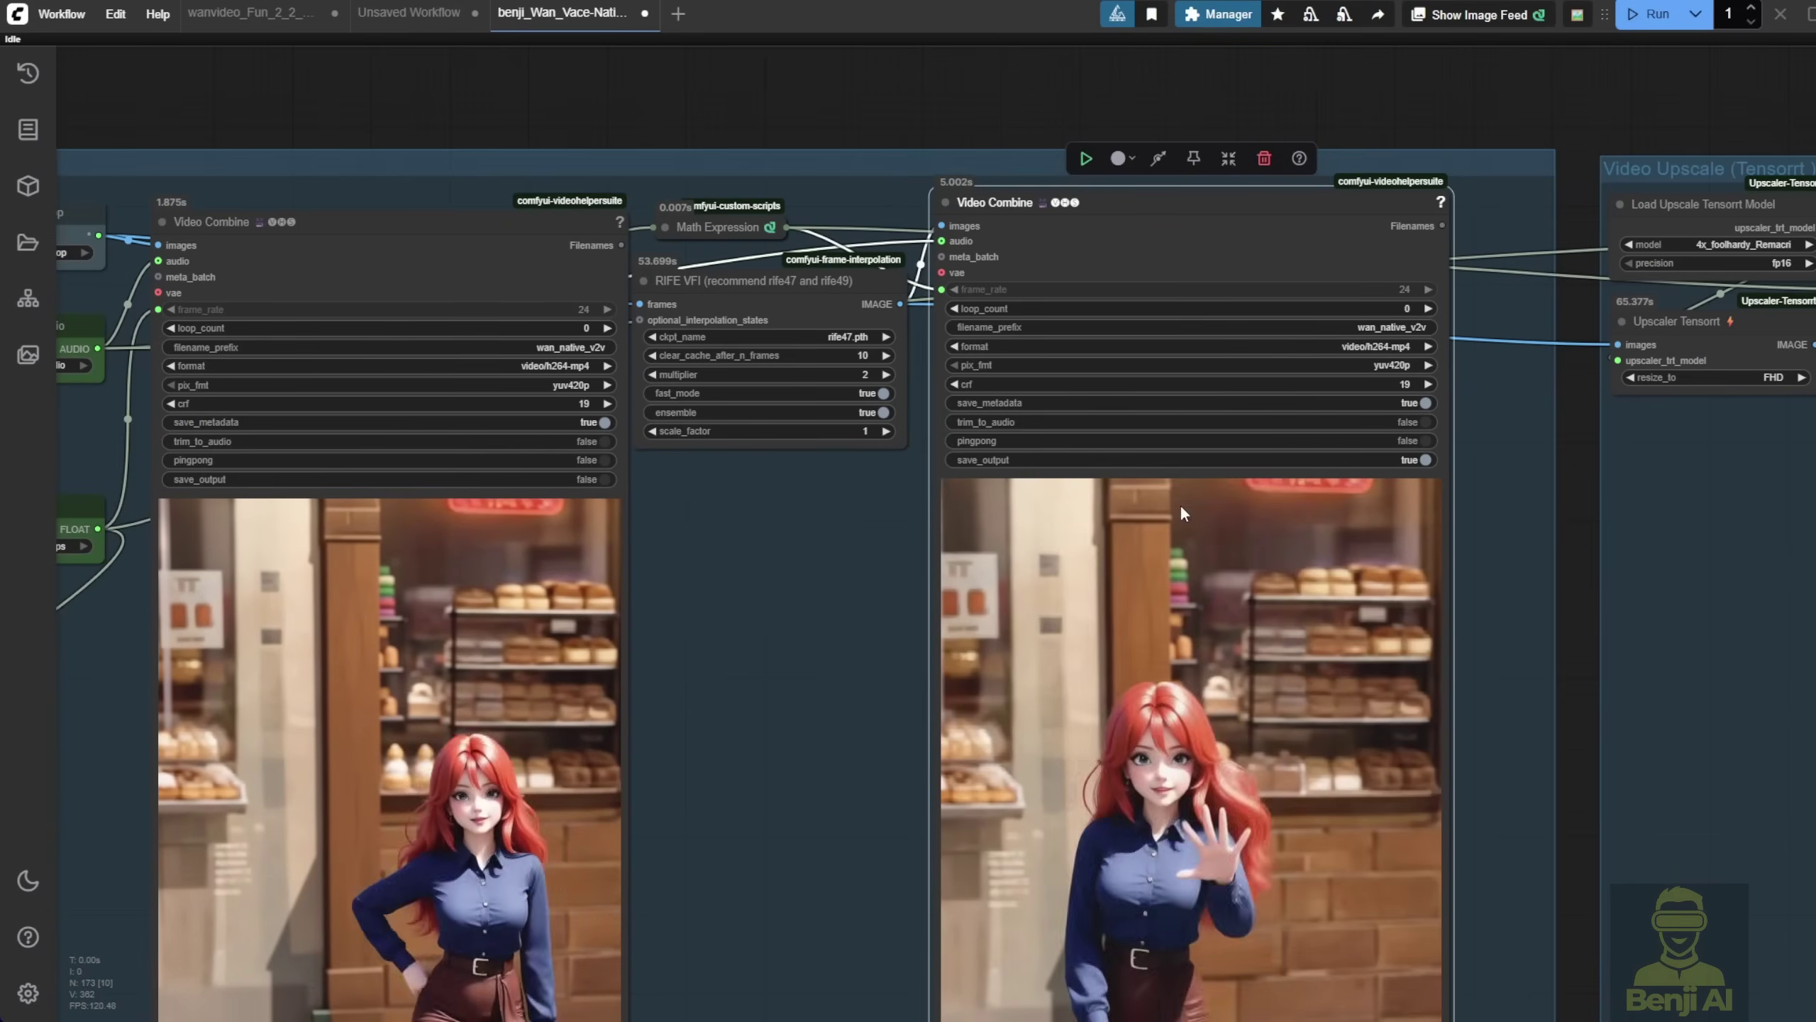
scroll(813, 738, "down", 4)
left_click_drag(792, 576, 735, 514)
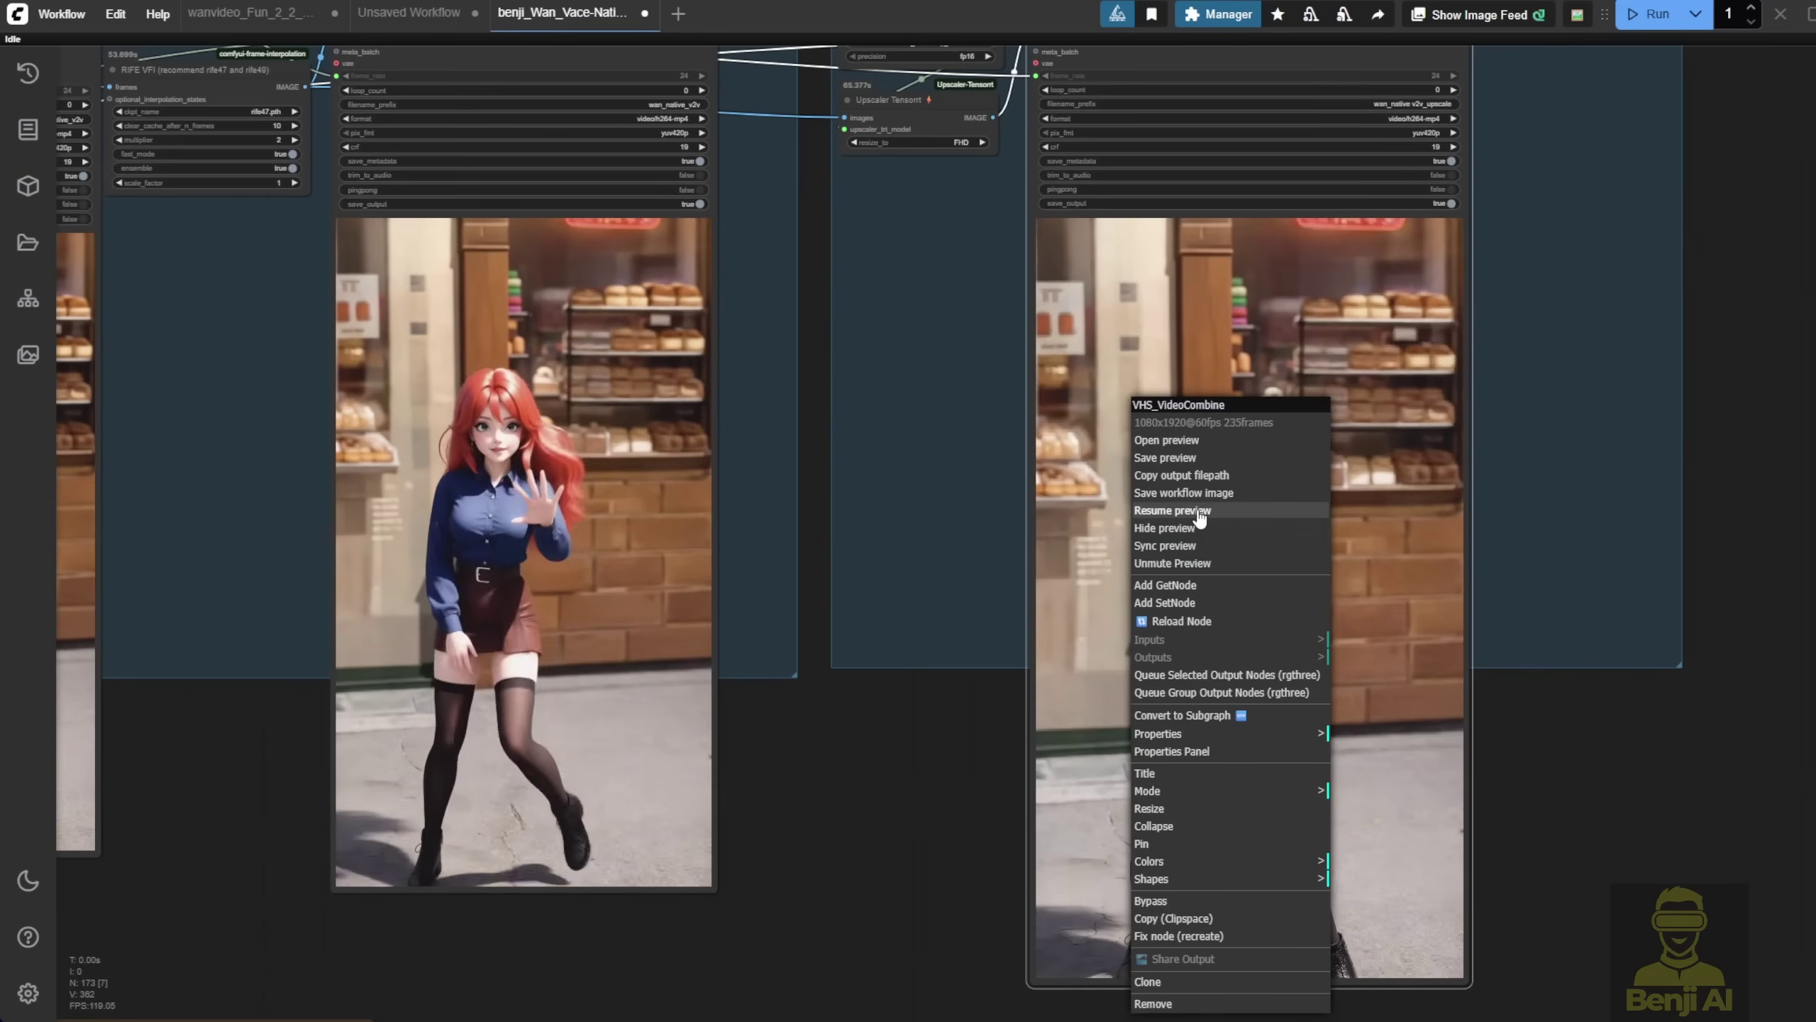
left_click(1201, 517)
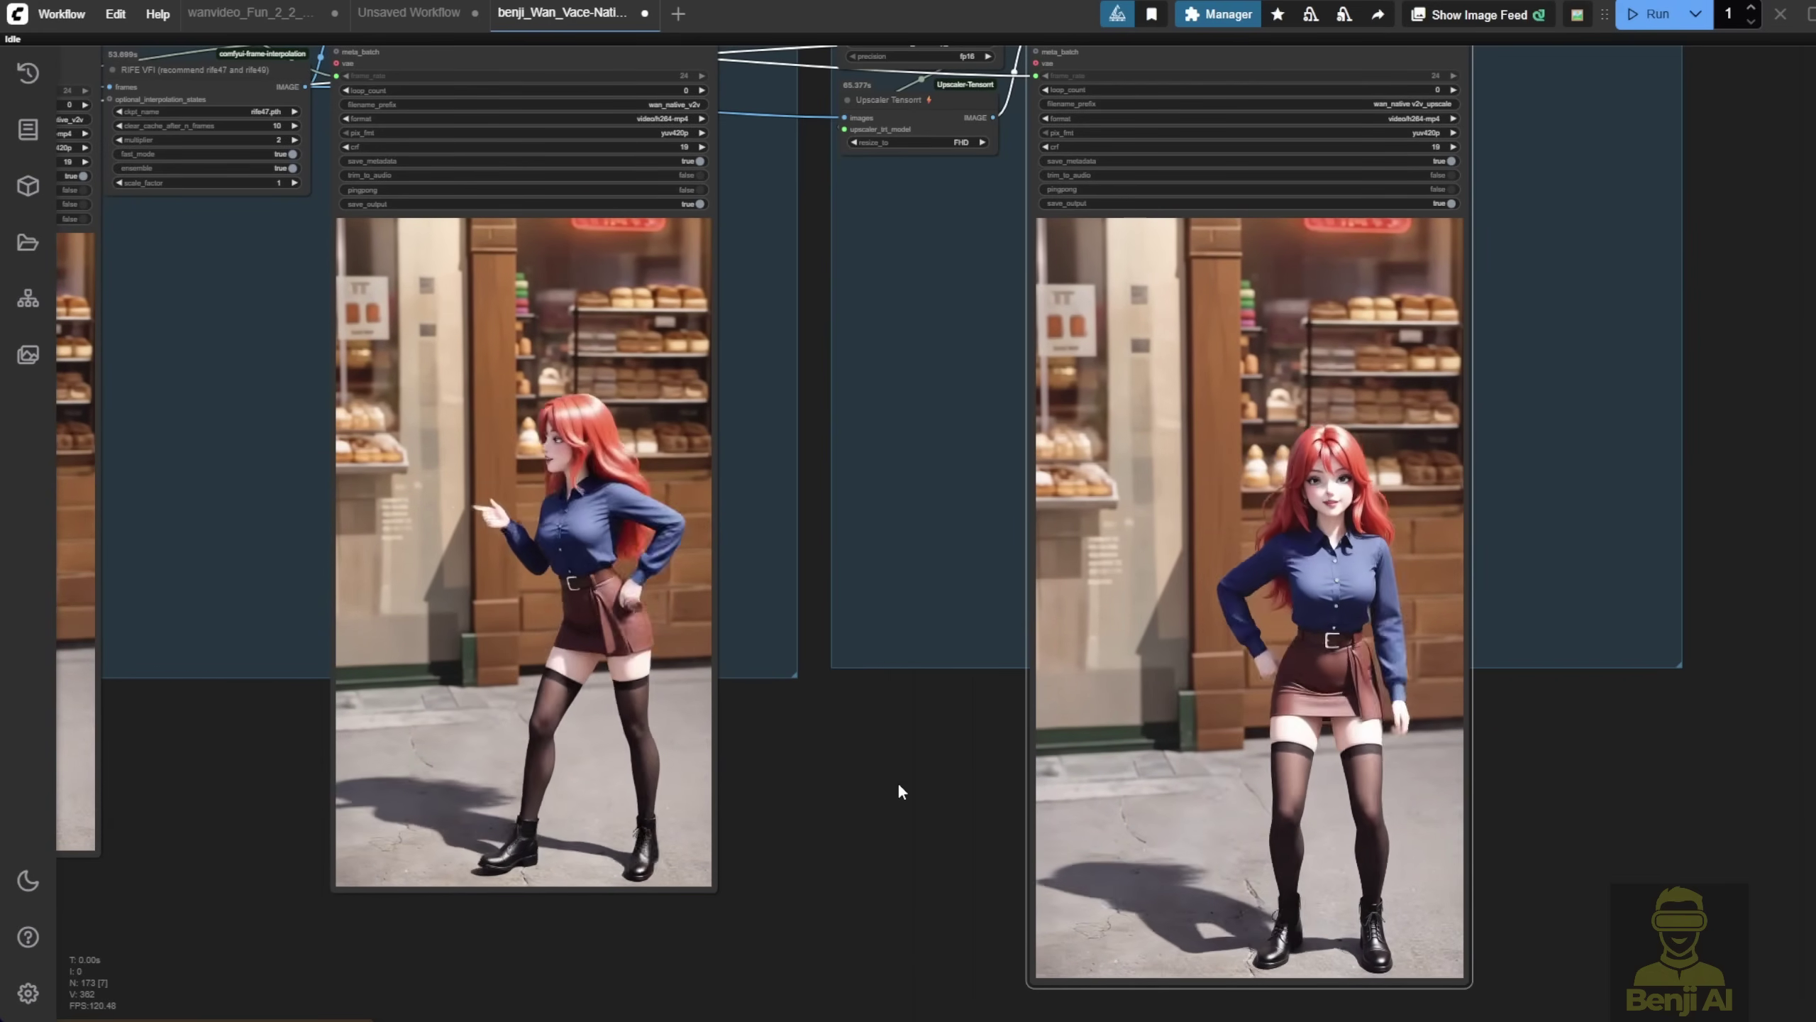
Bring the three lower output previews into view
scroll(897, 780, "down", 5)
left_click_drag(895, 837, 1055, 335)
scroll(1047, 543, "down", 2)
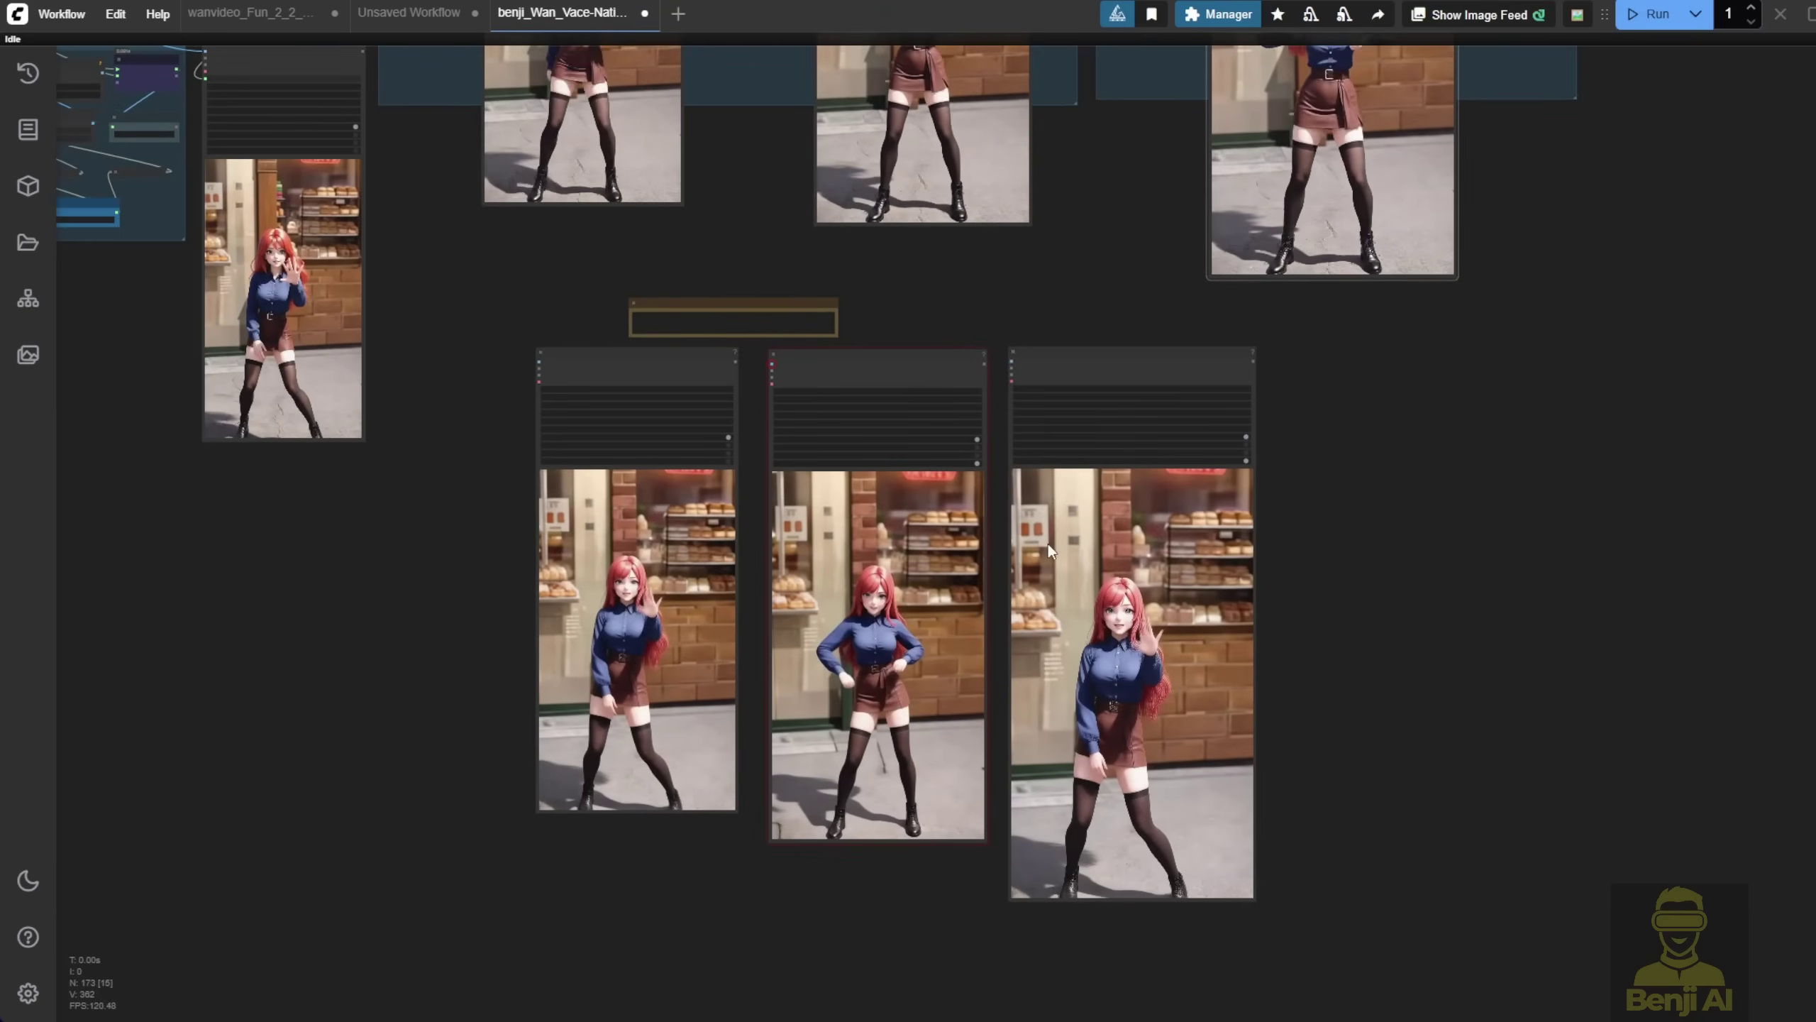
scroll(945, 687, "up", 2)
scroll(775, 809, "up", 1)
scroll(346, 533, "up", 2)
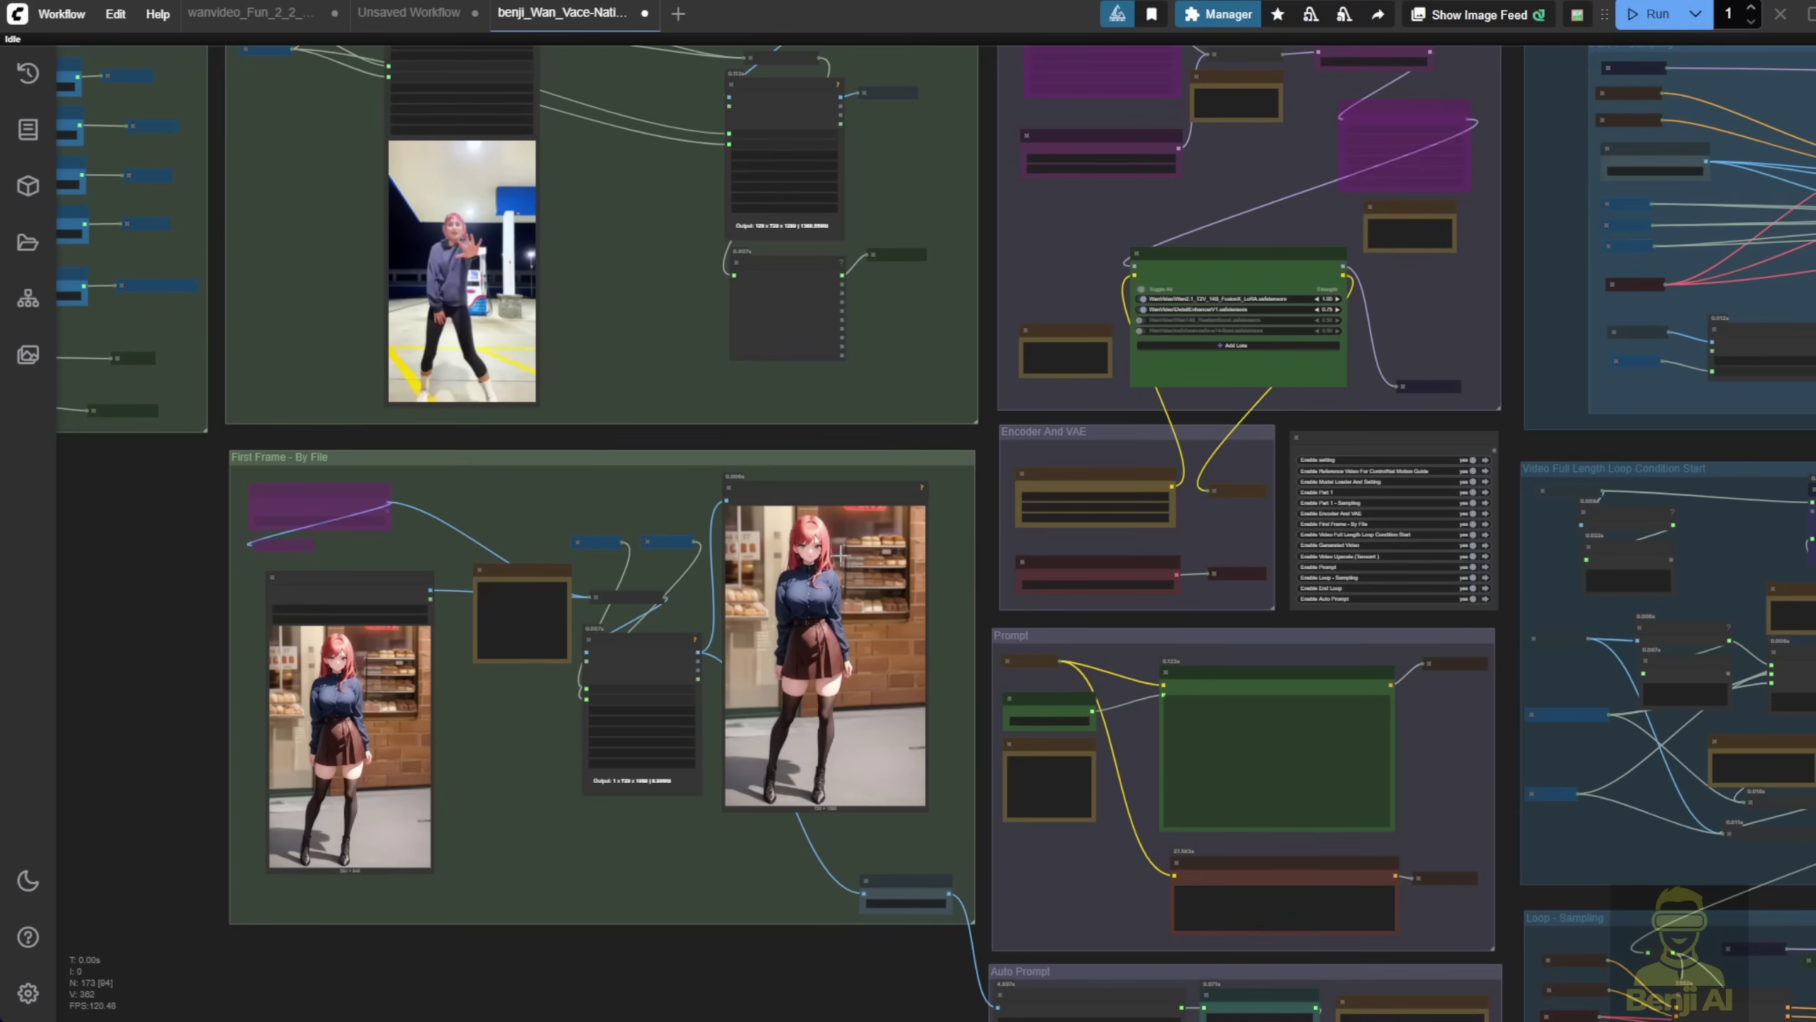
Zoom and pan the canvas to the First Frame group's bakery output video
scroll(829, 498, "up", 3)
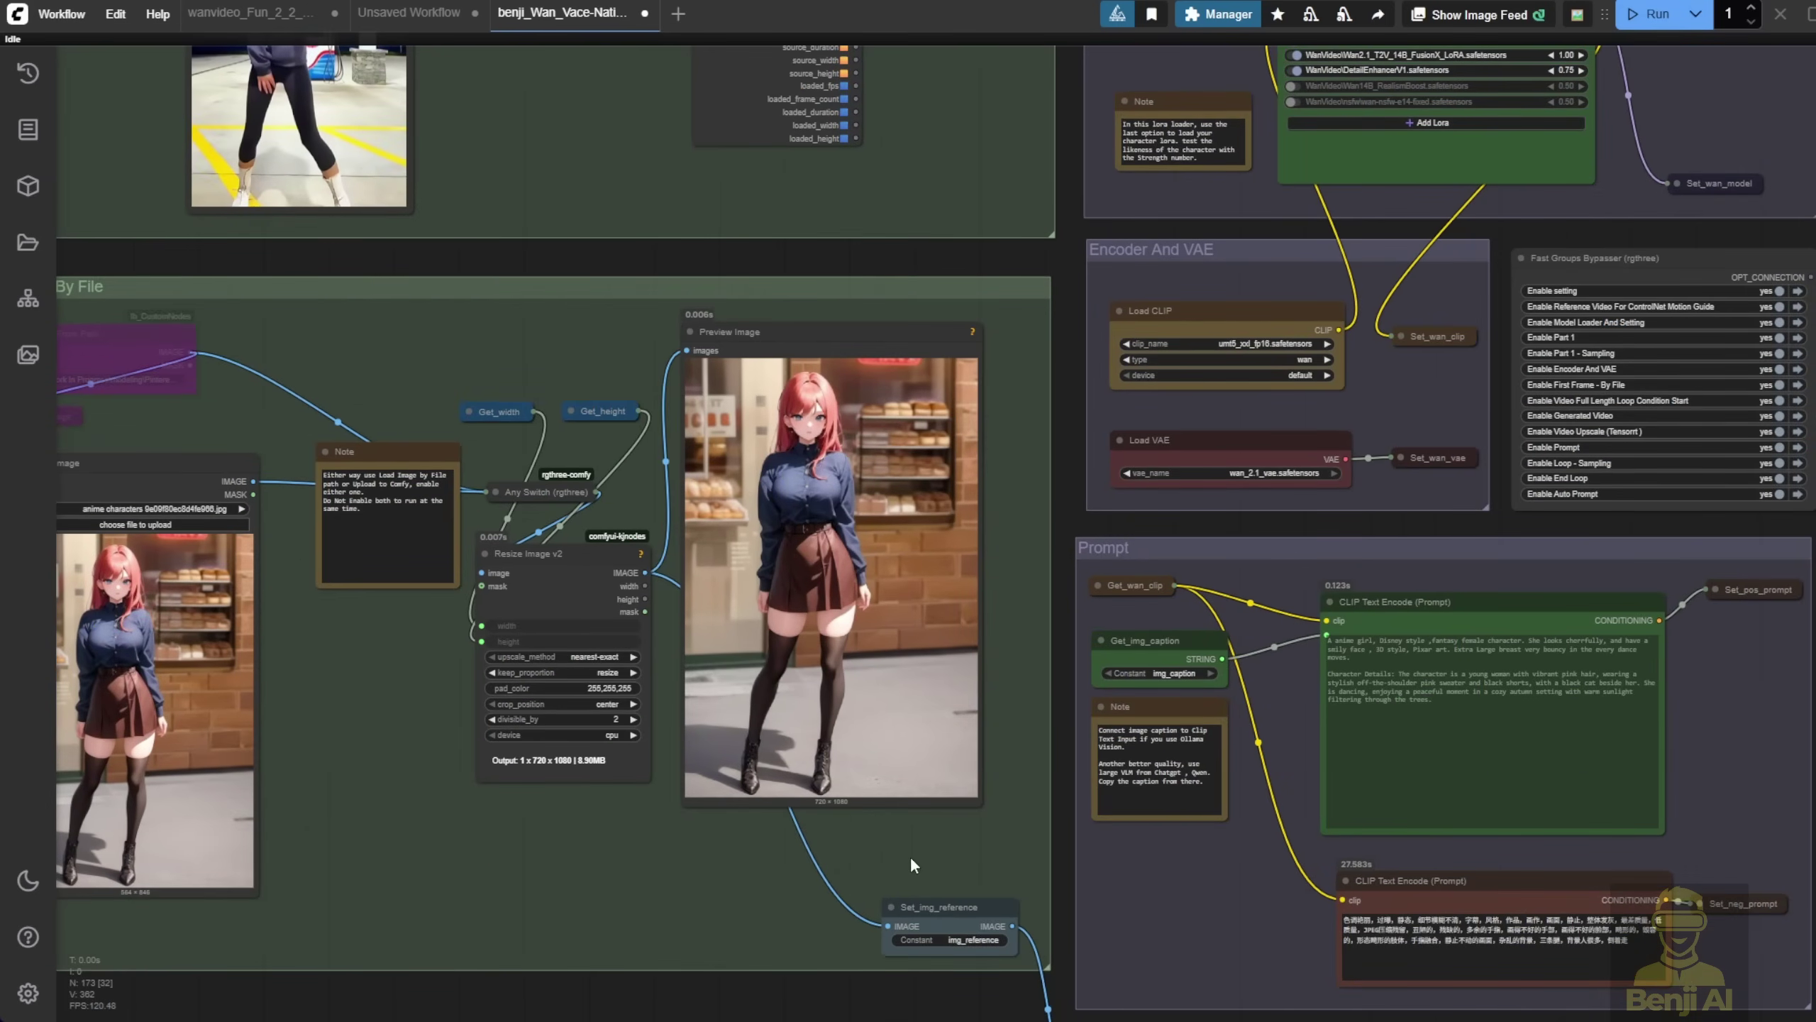
scroll(907, 855, "down", 6)
left_click_drag(1087, 901, 47, 632)
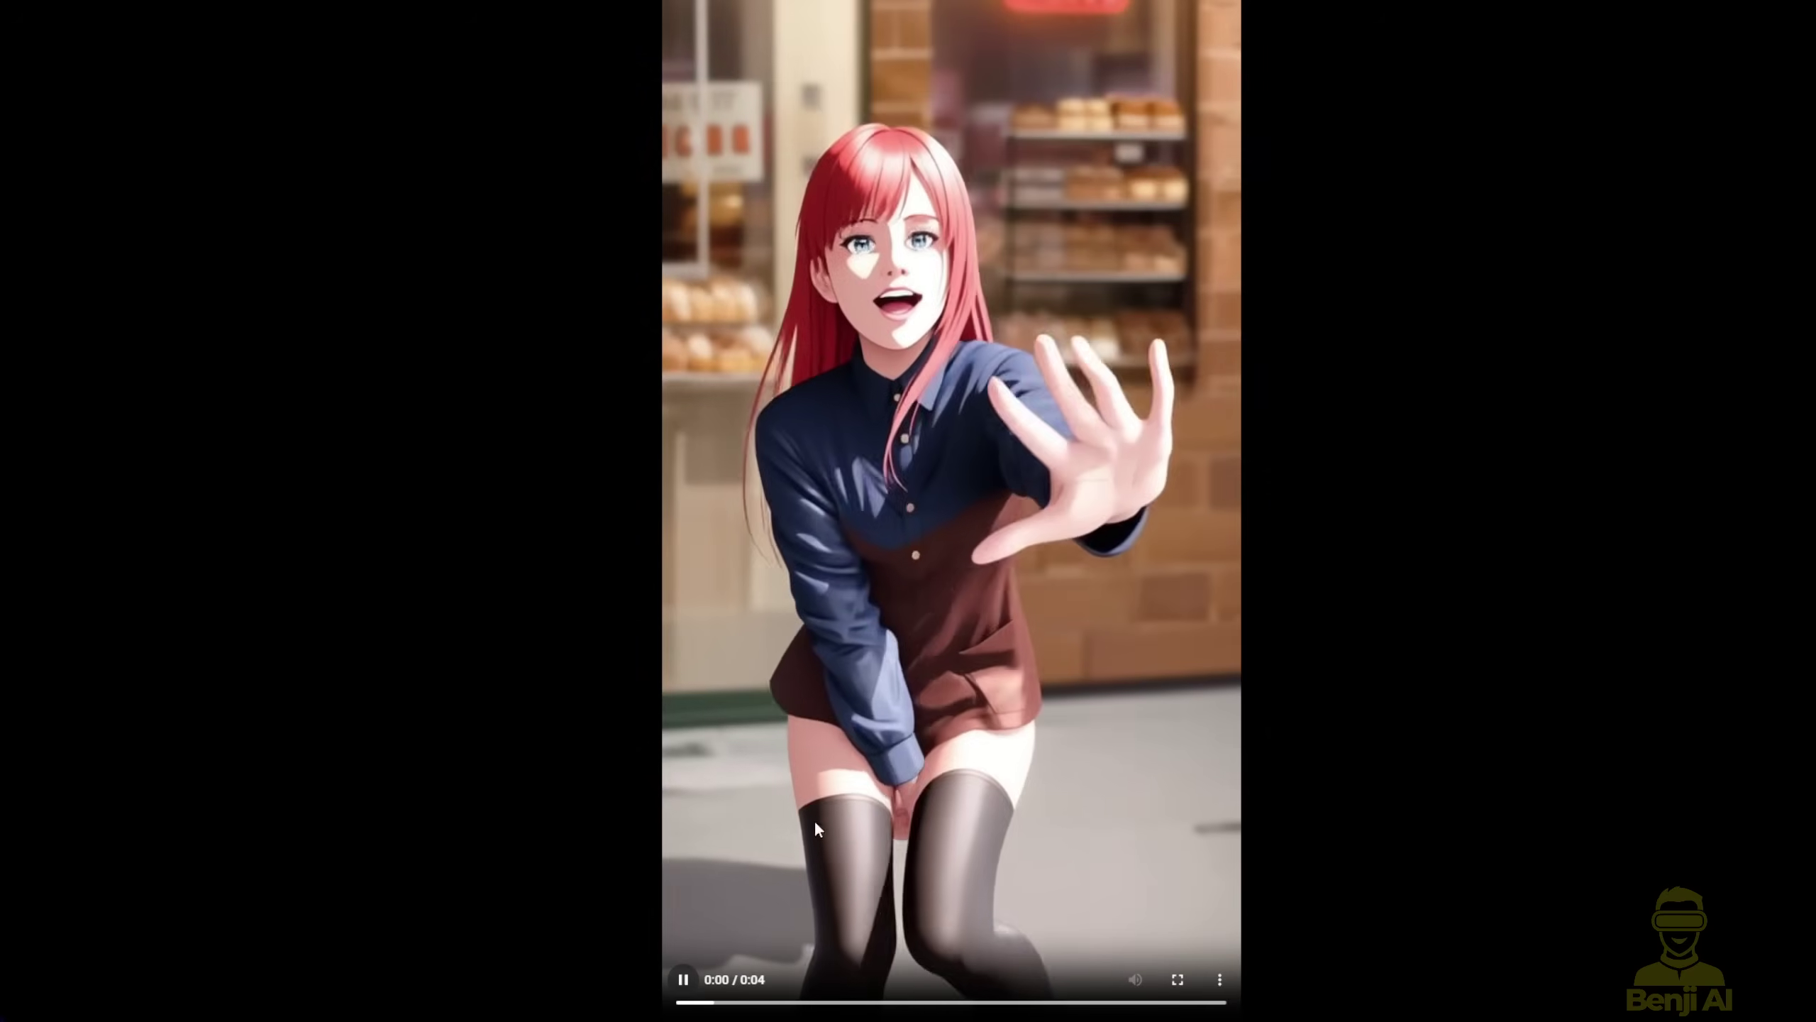
Scrub the bakery video to 0:01 and pan across to compare the output previews
left_click(785, 1002)
left_click_drag(786, 1004, 863, 1004)
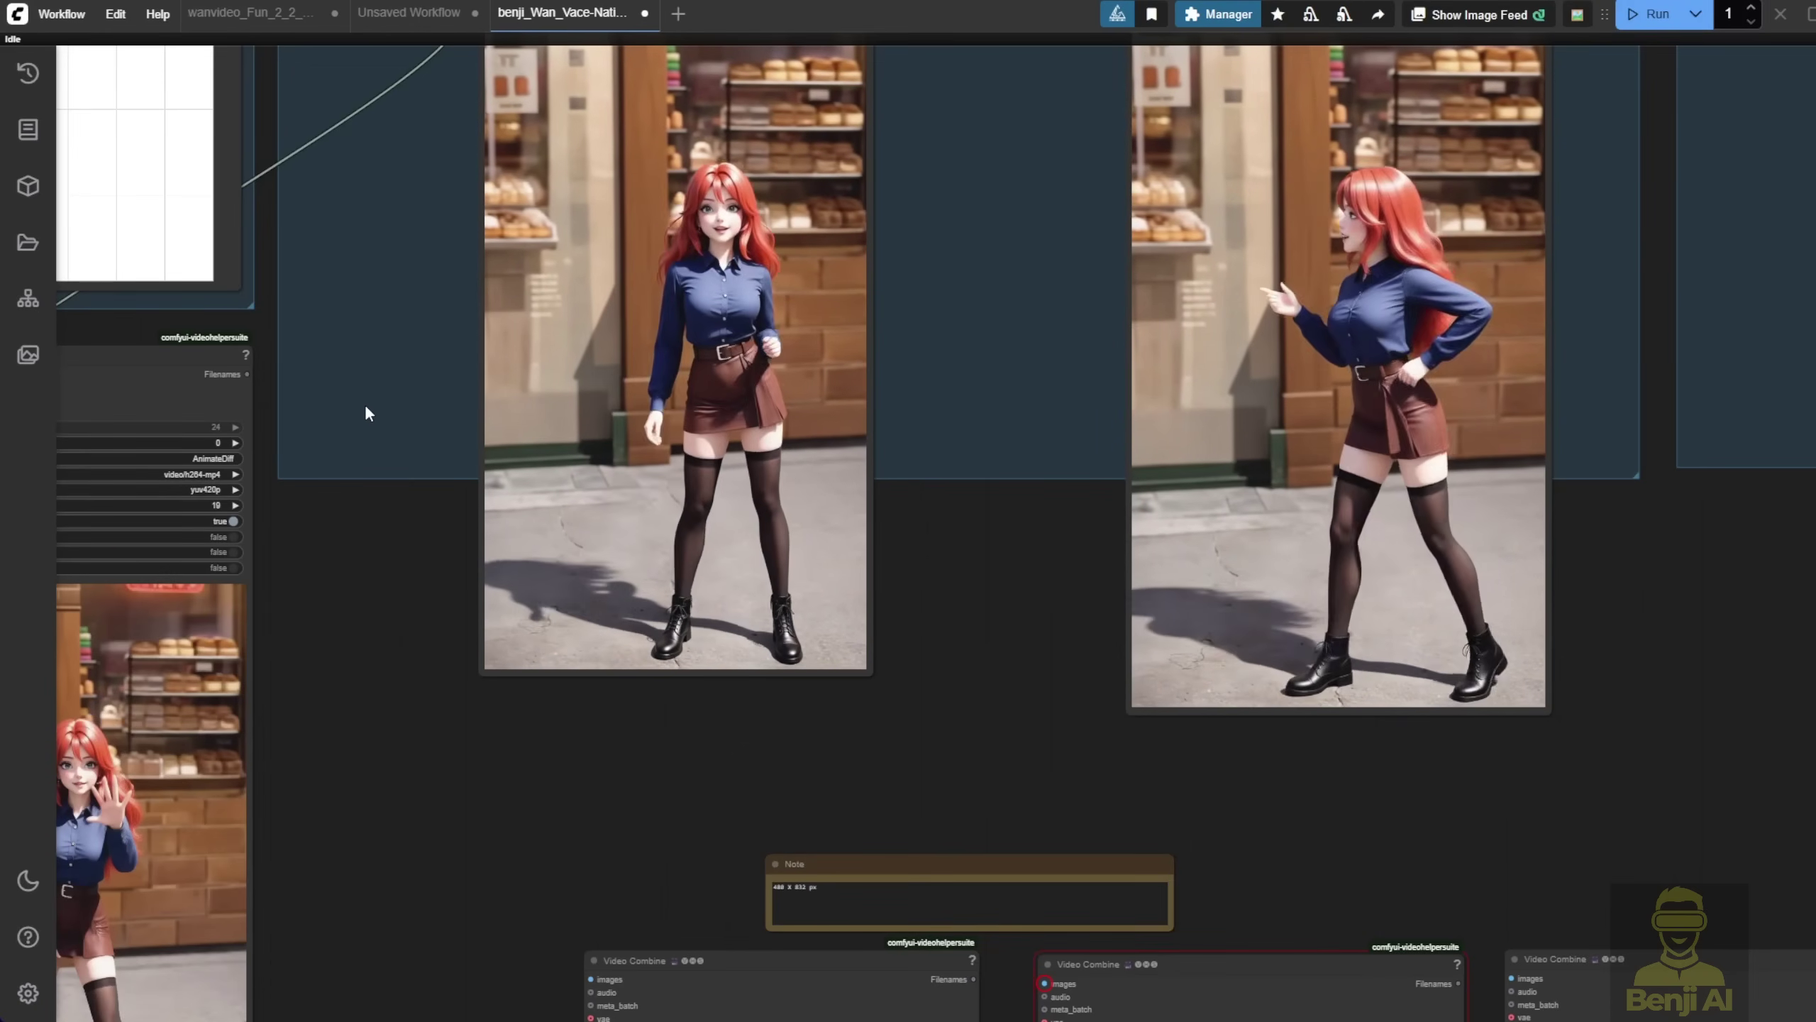
scroll(365, 413, "down", 2)
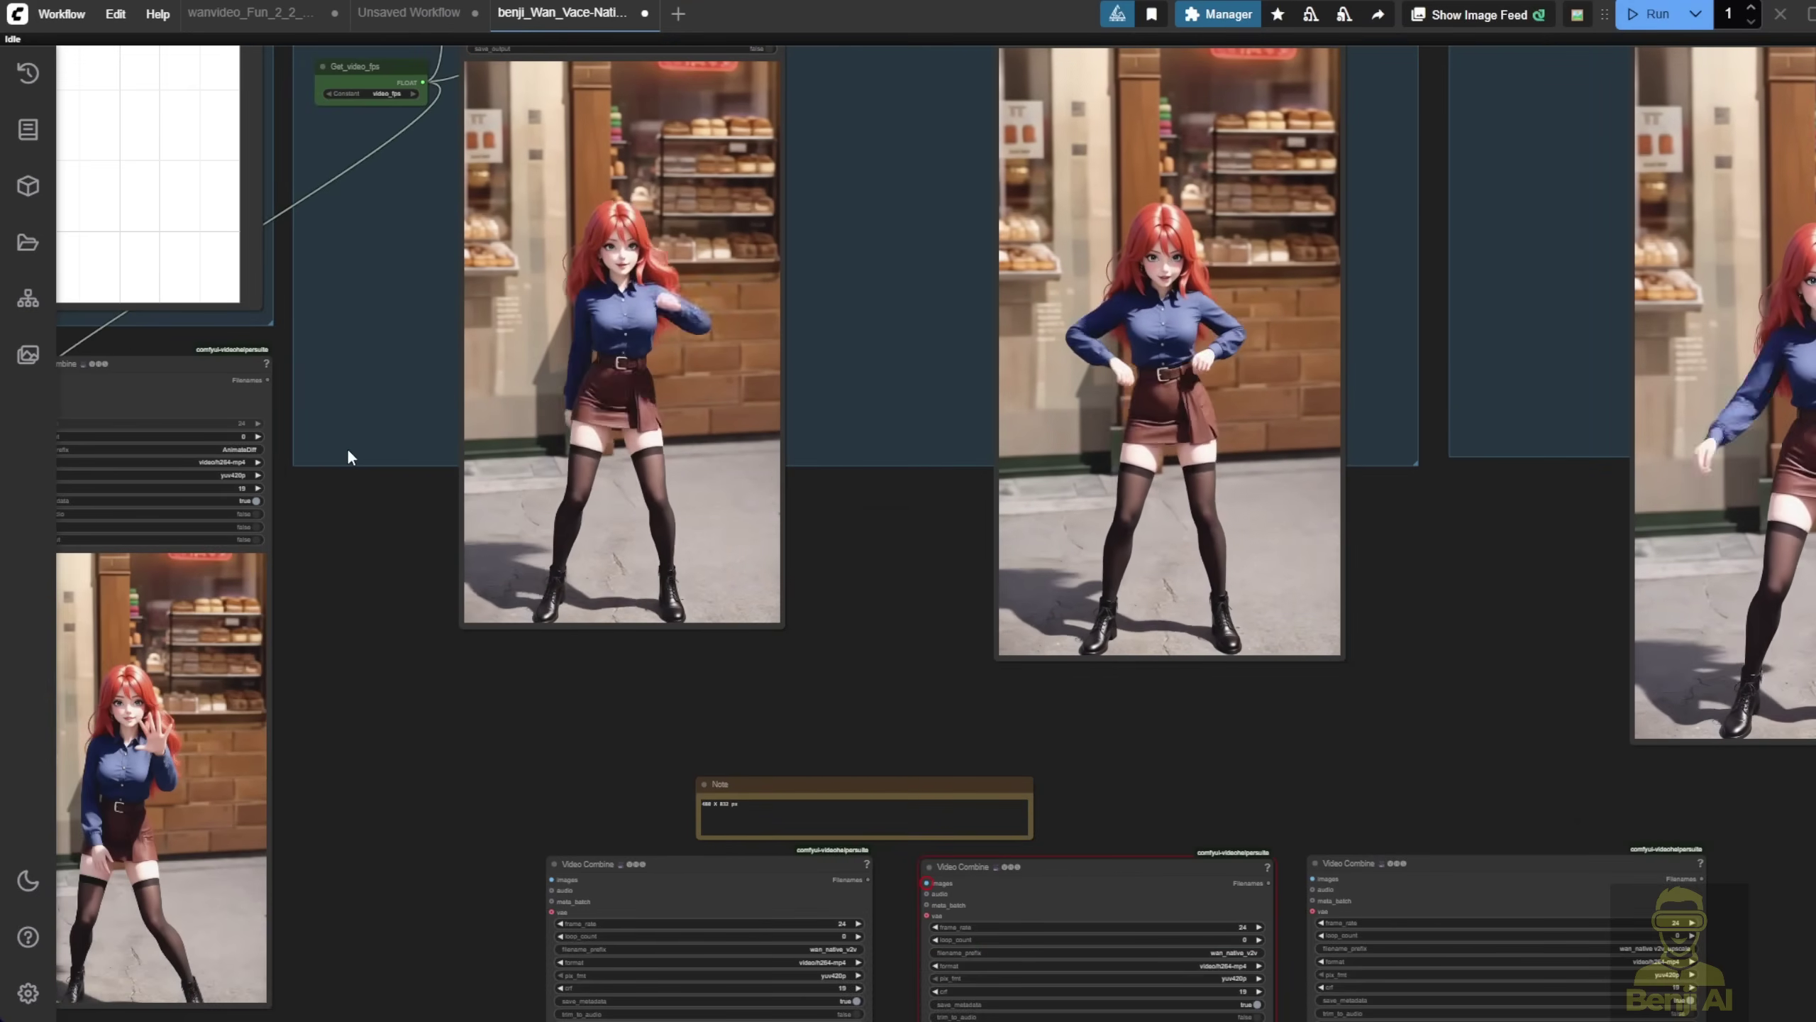
left_click_drag(369, 403, 525, 434)
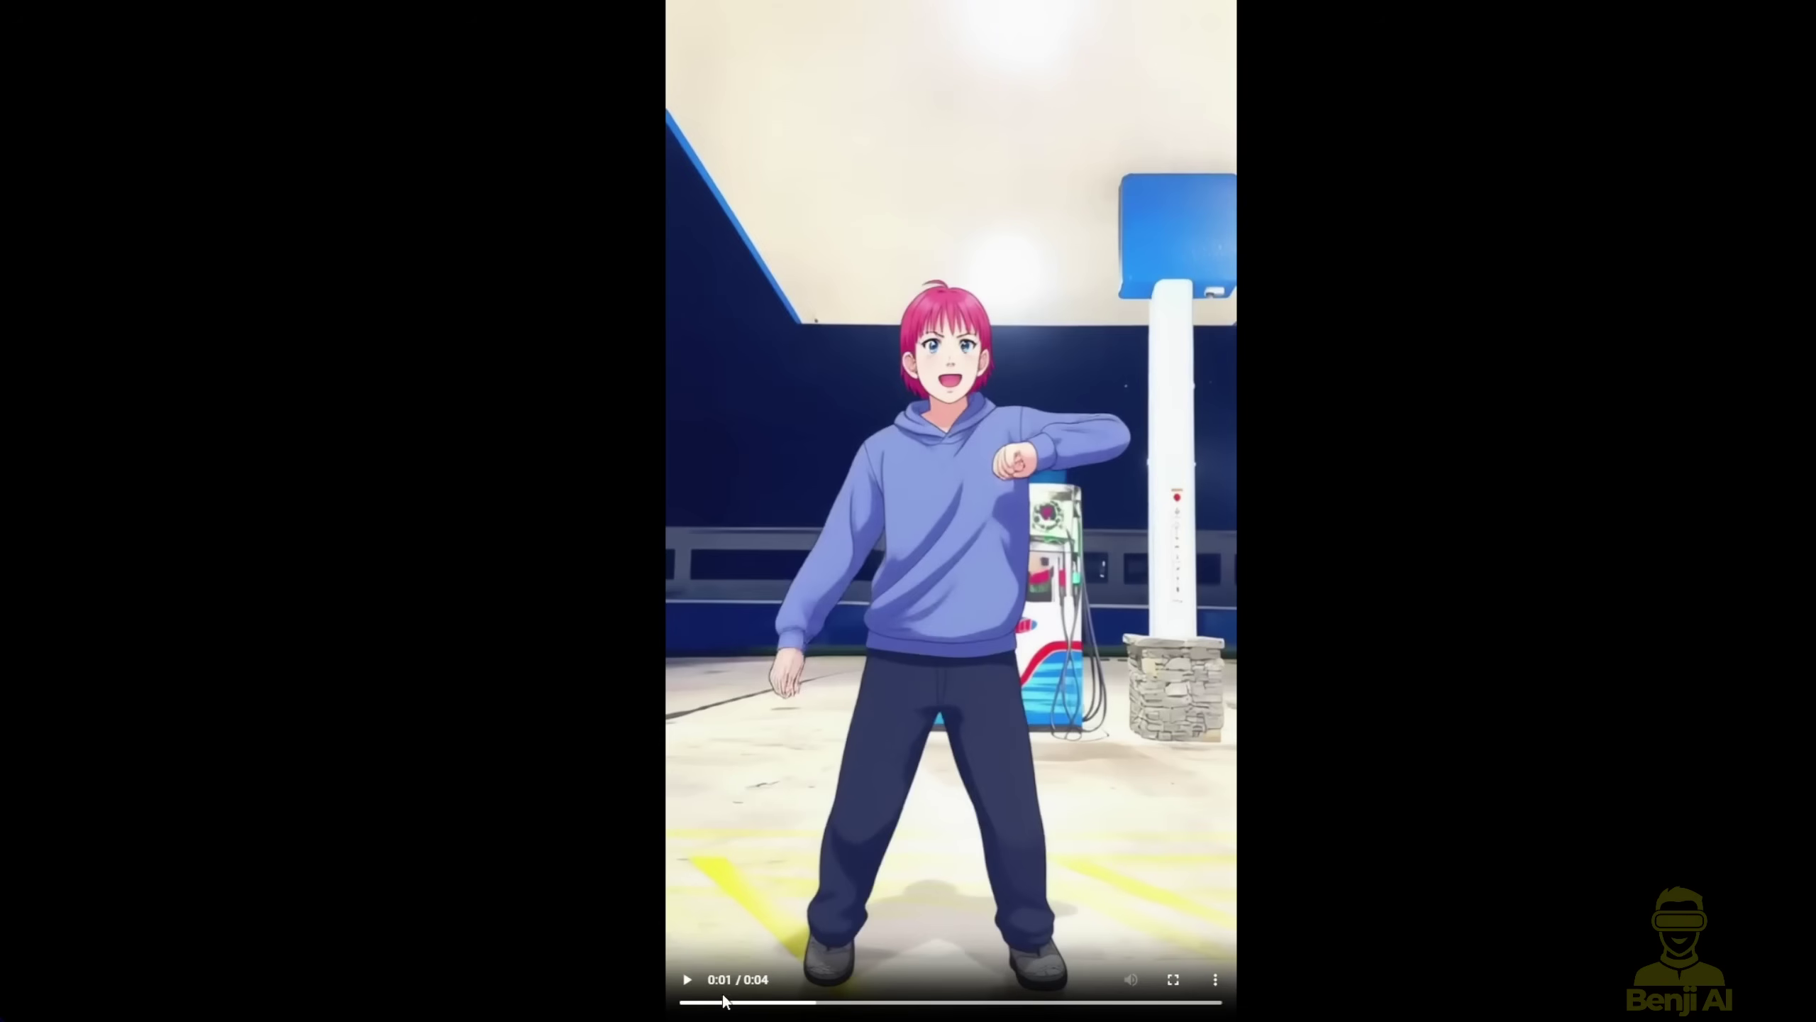
Play the anime boy gas-station video, then replay it from the start
left_click(689, 982)
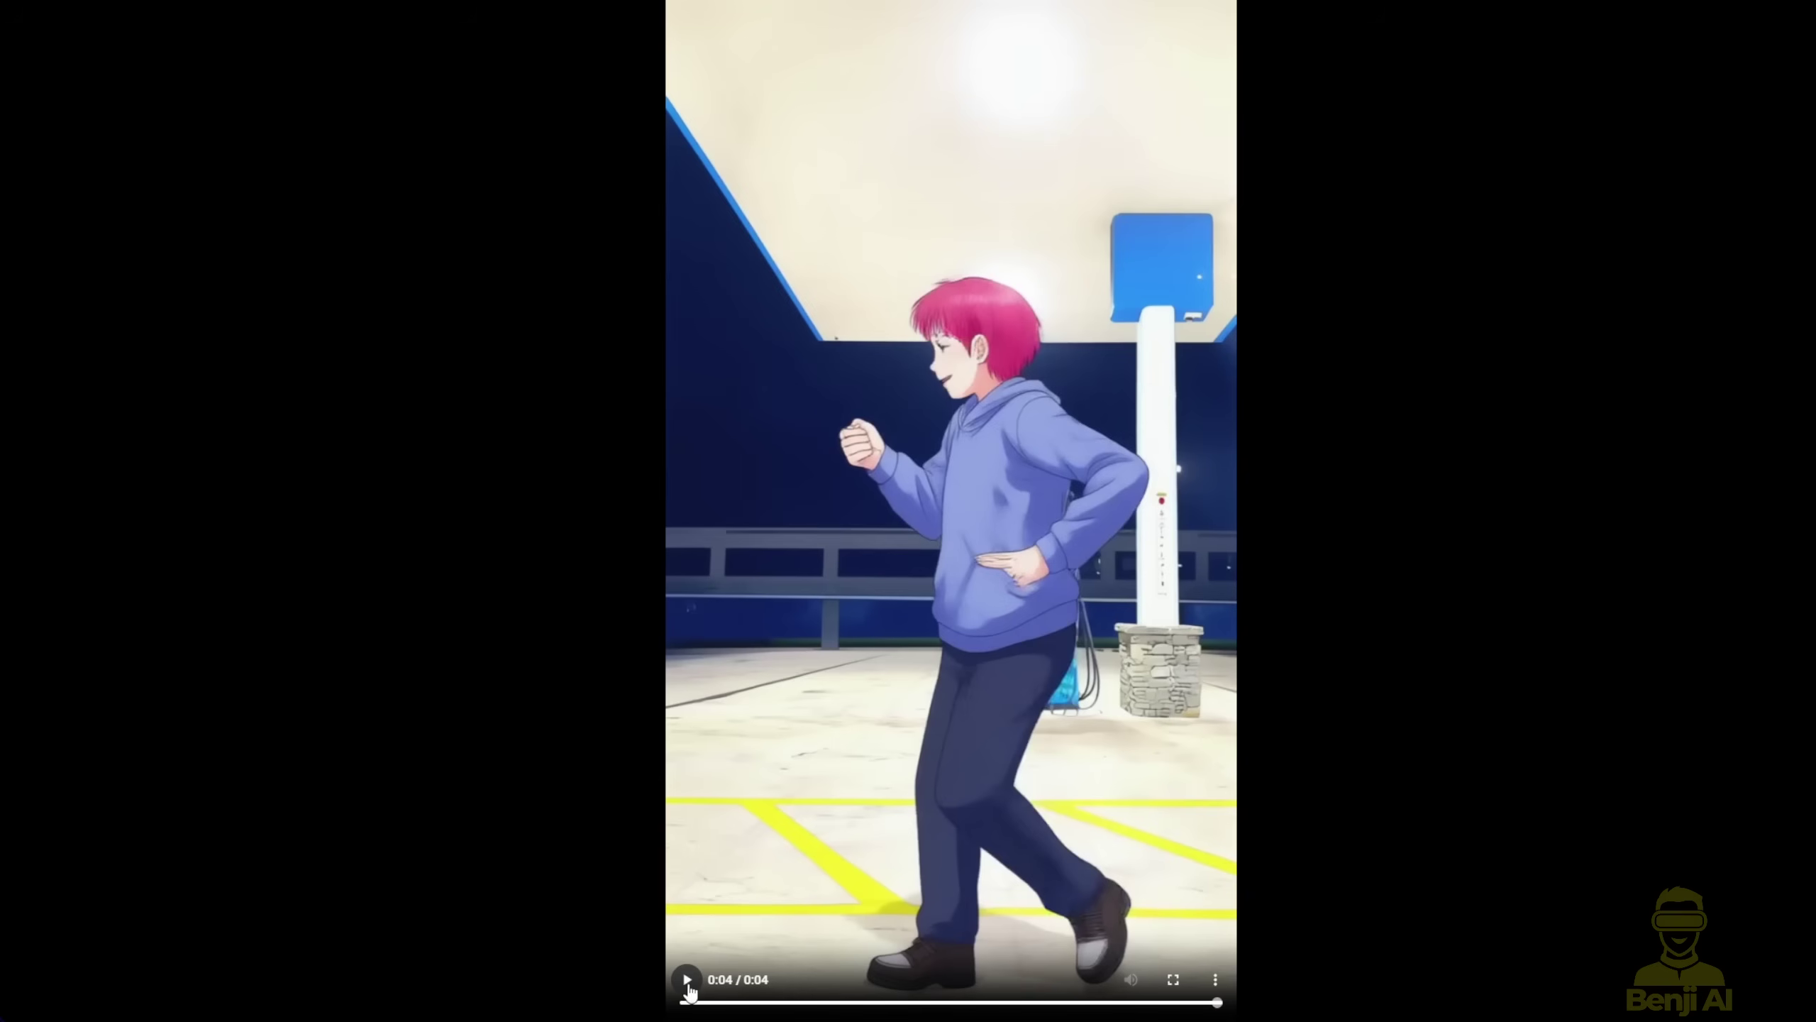
left_click(685, 989)
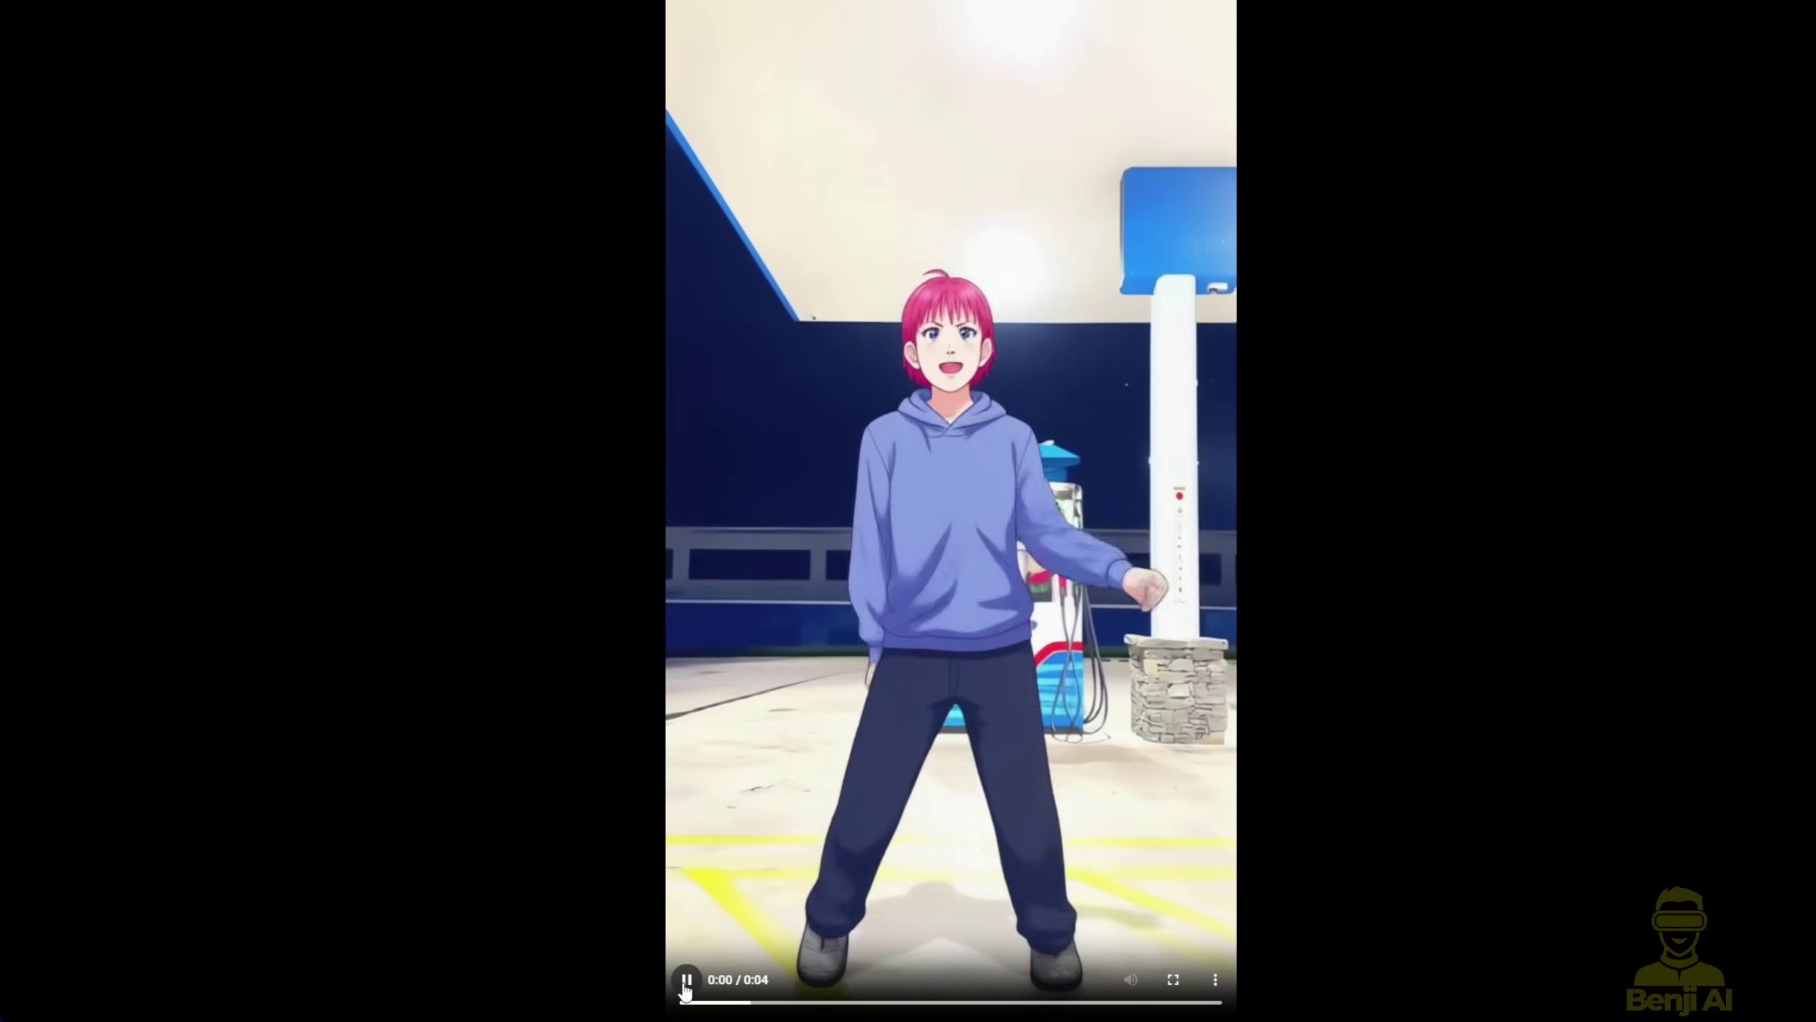